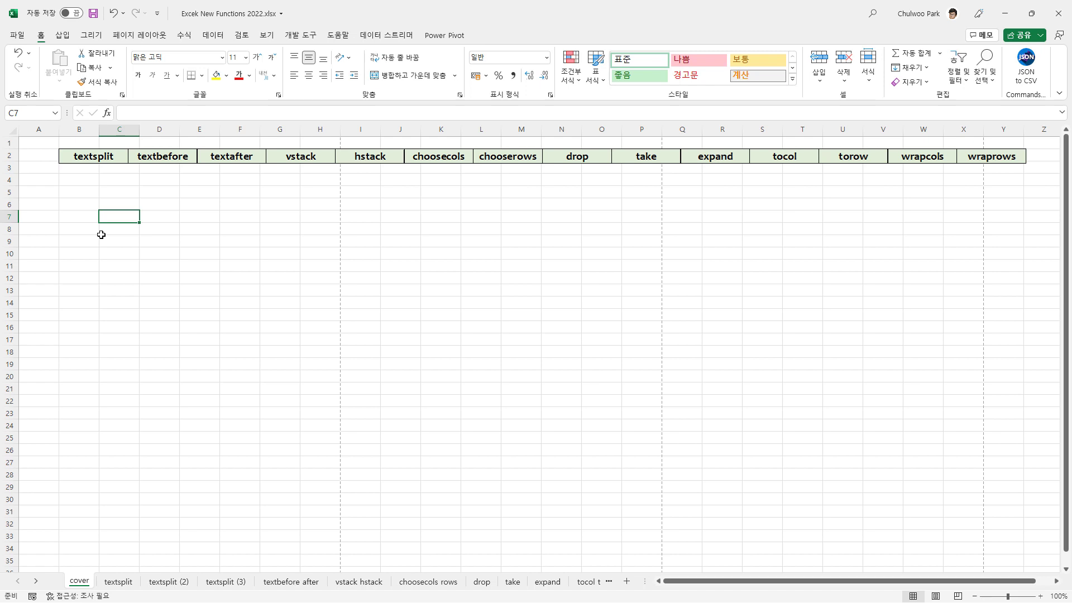
# Open the textsplit sheet and examine the comma-separated entries in B4:B22
pyautogui.click(74, 184)
pyautogui.click(78, 194)
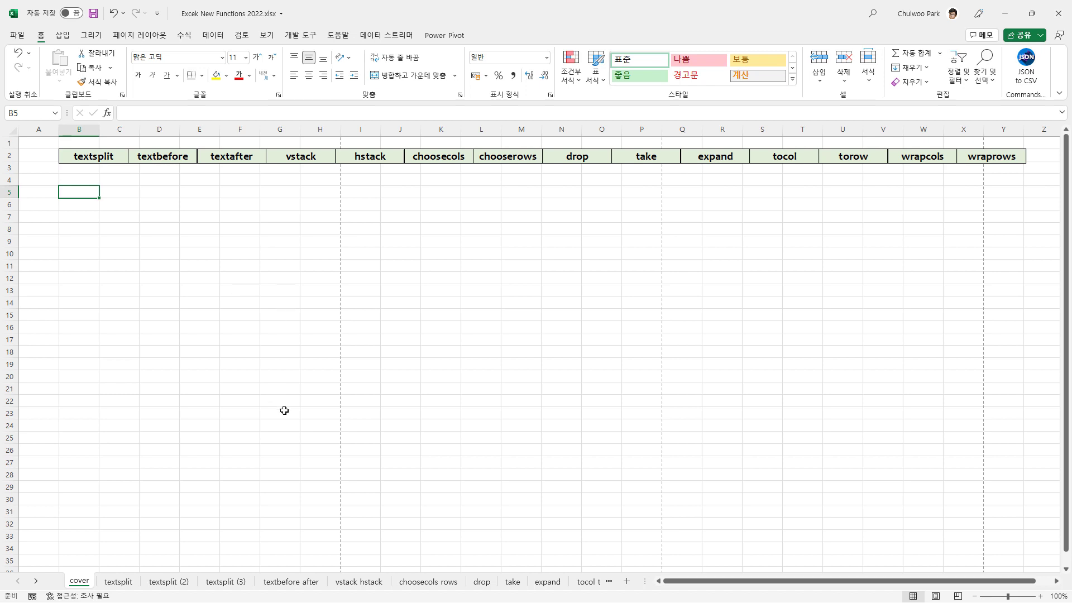
pyautogui.click(117, 582)
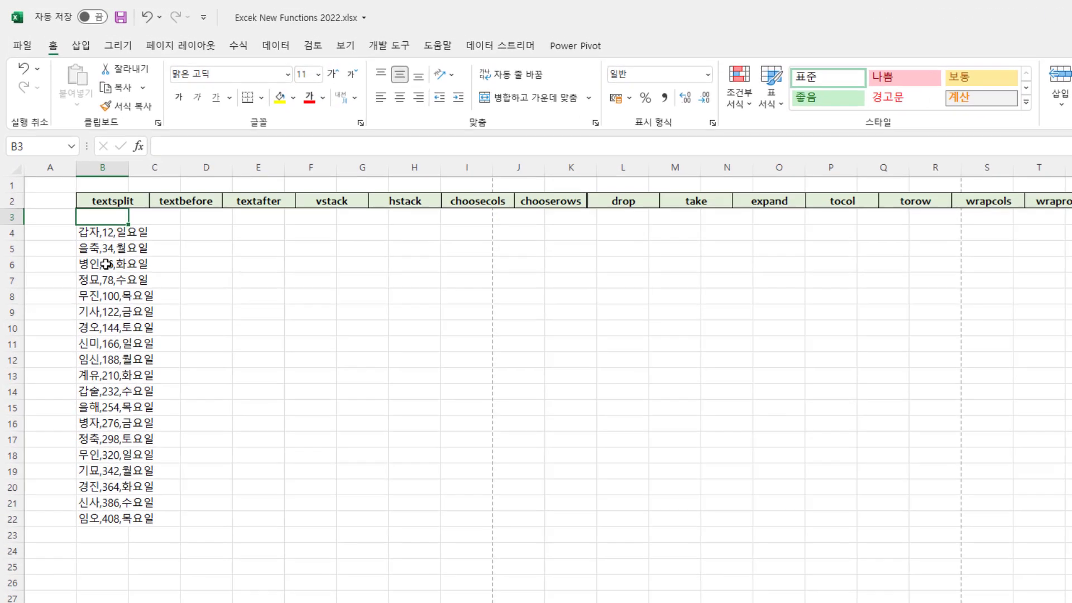
pyautogui.click(83, 204)
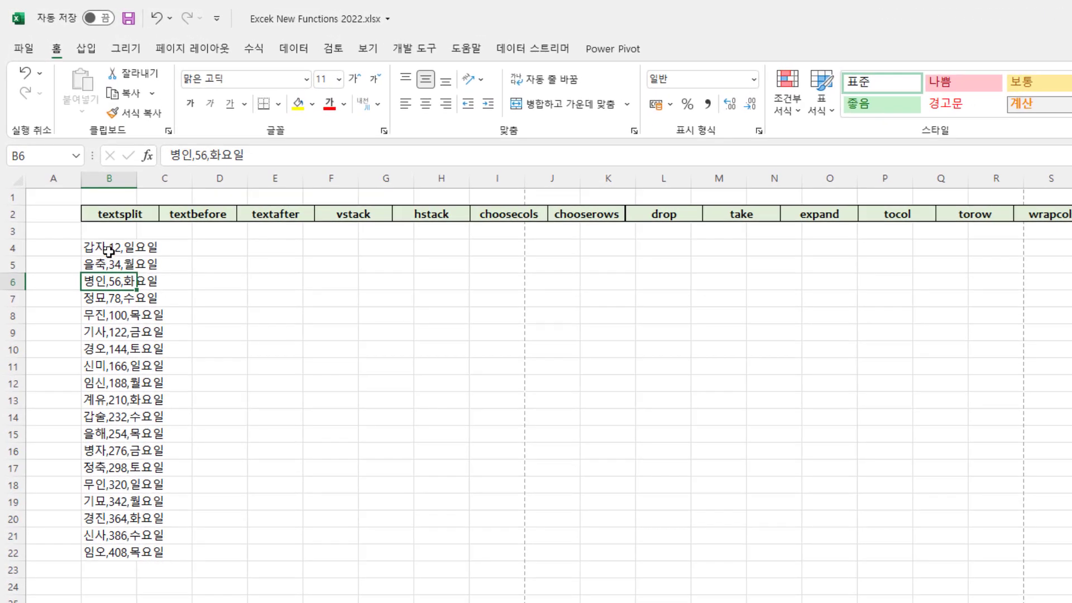
pyautogui.click(108, 249)
pyautogui.click(109, 267)
pyautogui.click(109, 347)
pyautogui.click(106, 401)
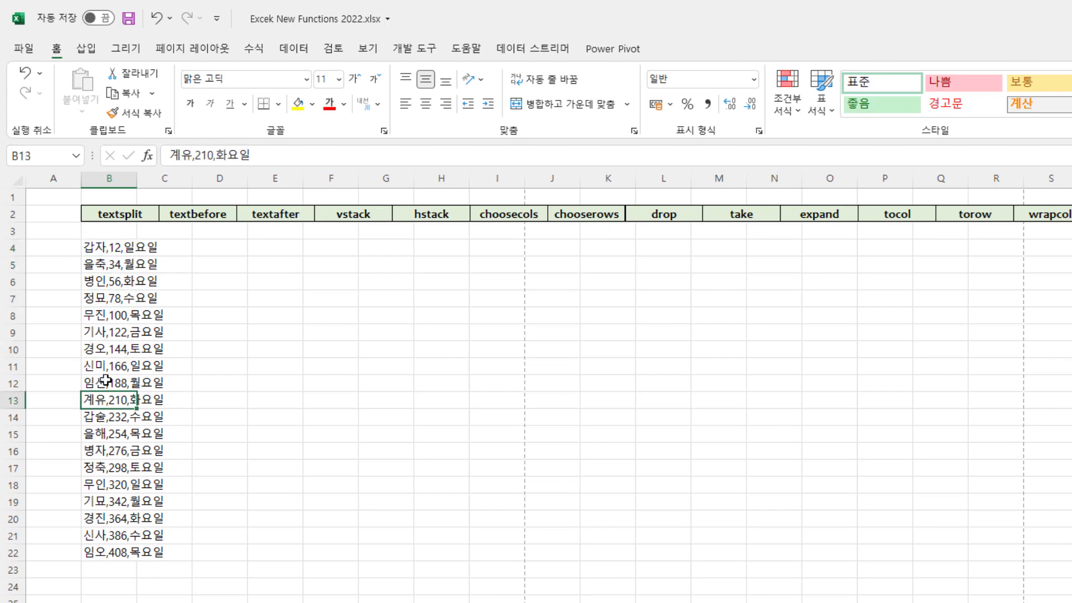
pyautogui.click(98, 248)
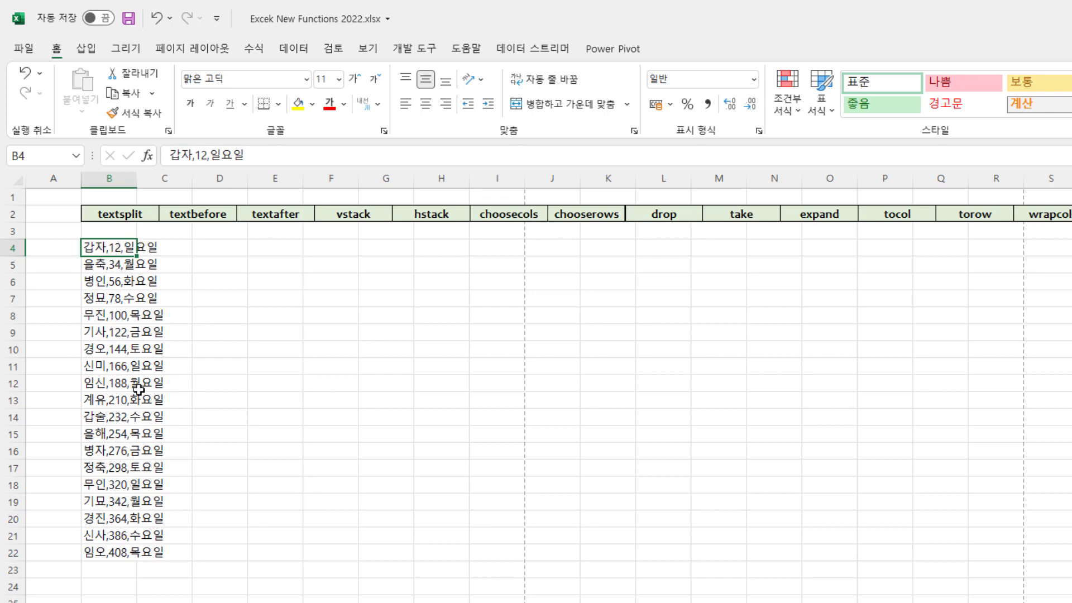
pyautogui.click(240, 253)
pyautogui.click(288, 50)
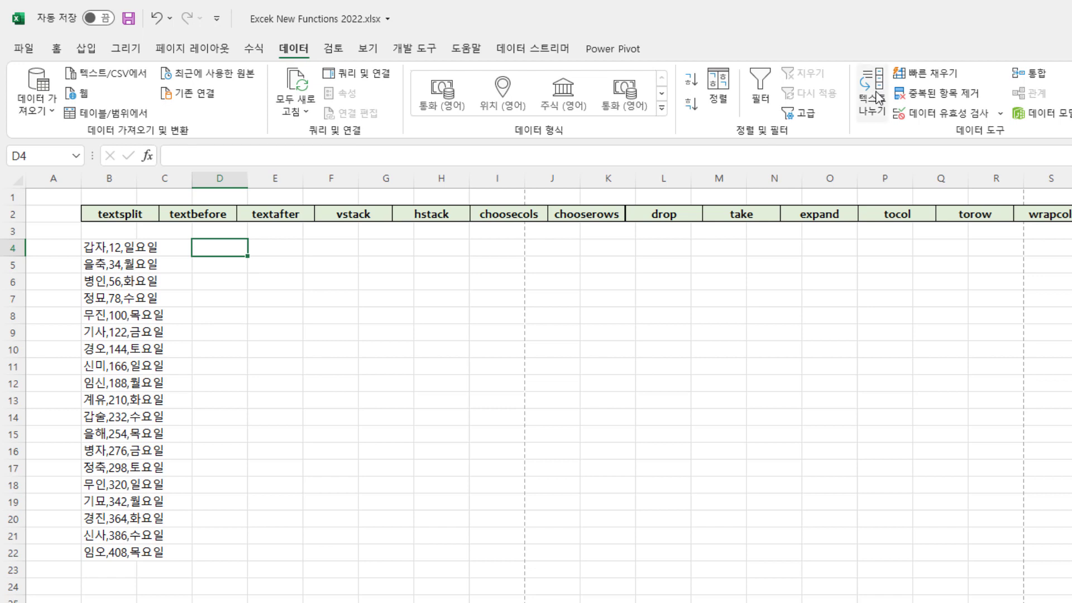
pyautogui.click(376, 423)
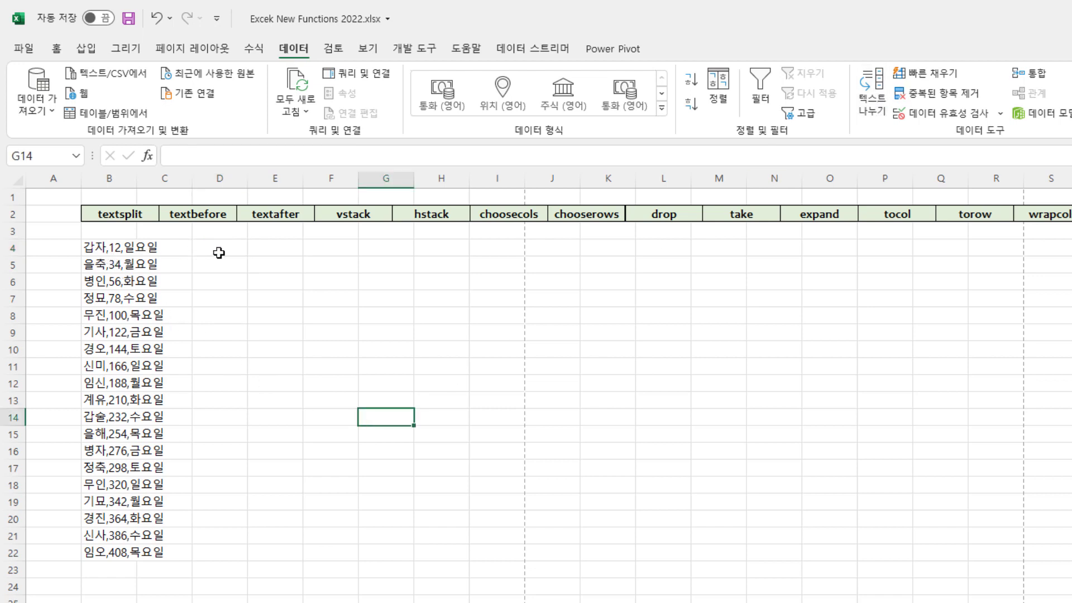
pyautogui.click(218, 472)
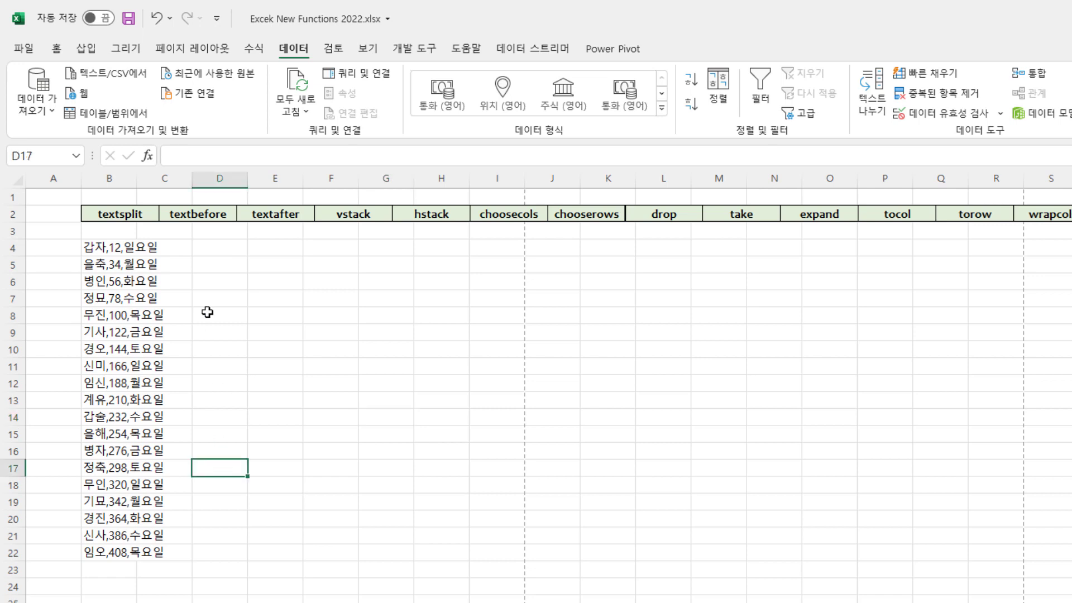
# Enter a TEXTSPLIT formula in D4 that splits the text of B4 into columns at each comma
pyautogui.click(207, 252)
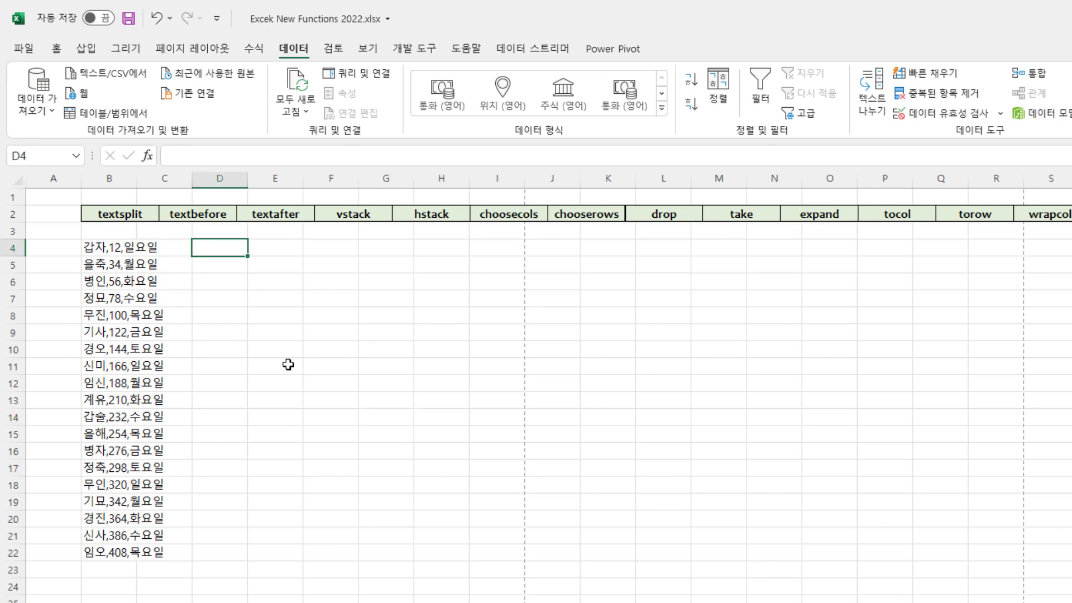
pyautogui.write('=te')
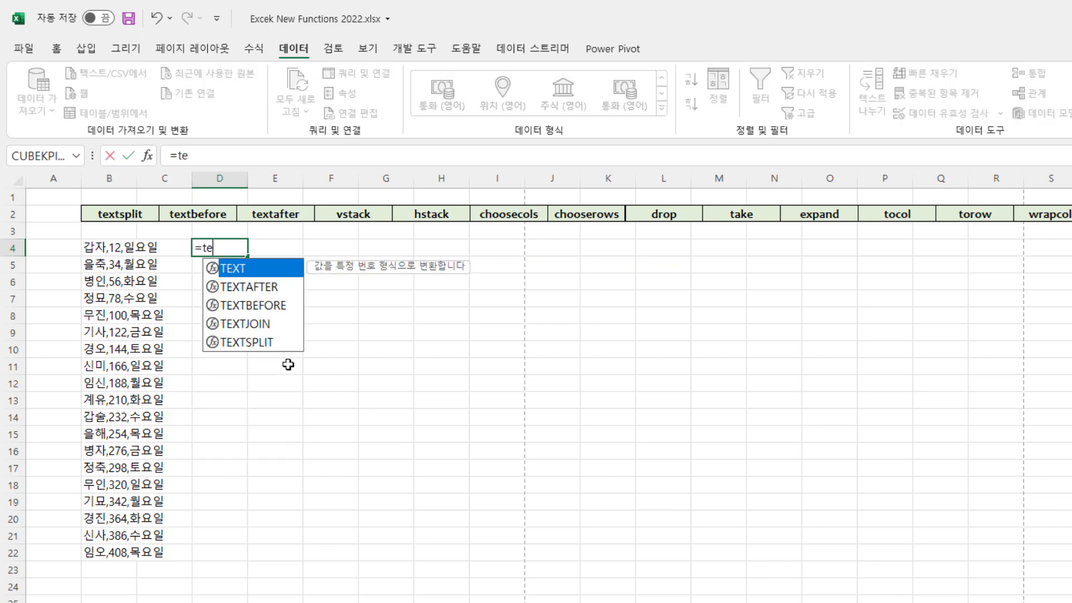
pyautogui.press('Down')
pyautogui.press('Down')
pyautogui.press('Down')
pyautogui.press('Down')
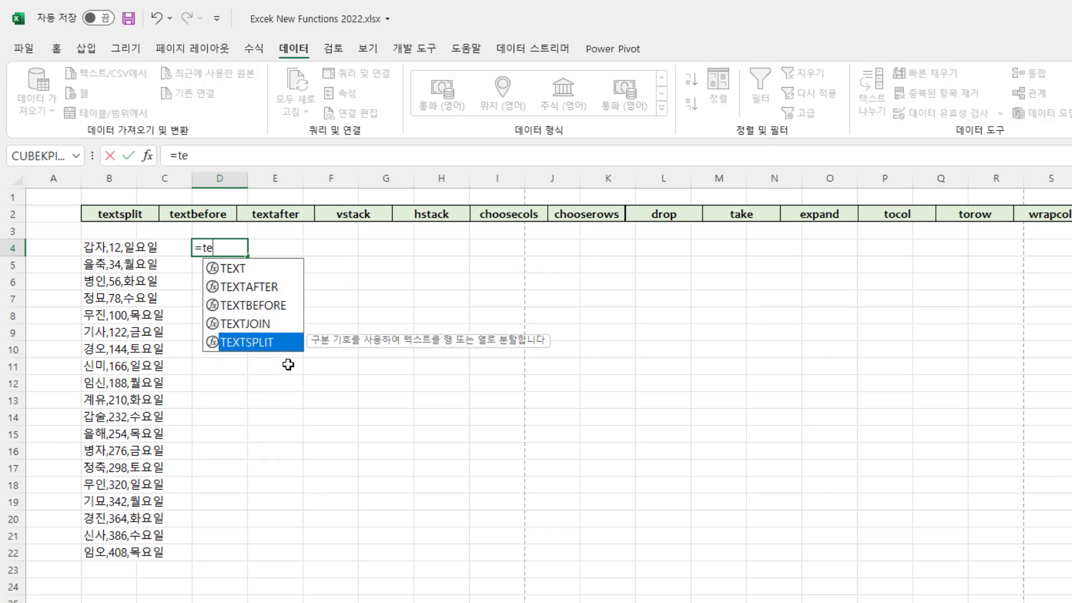
pyautogui.press('Tab')
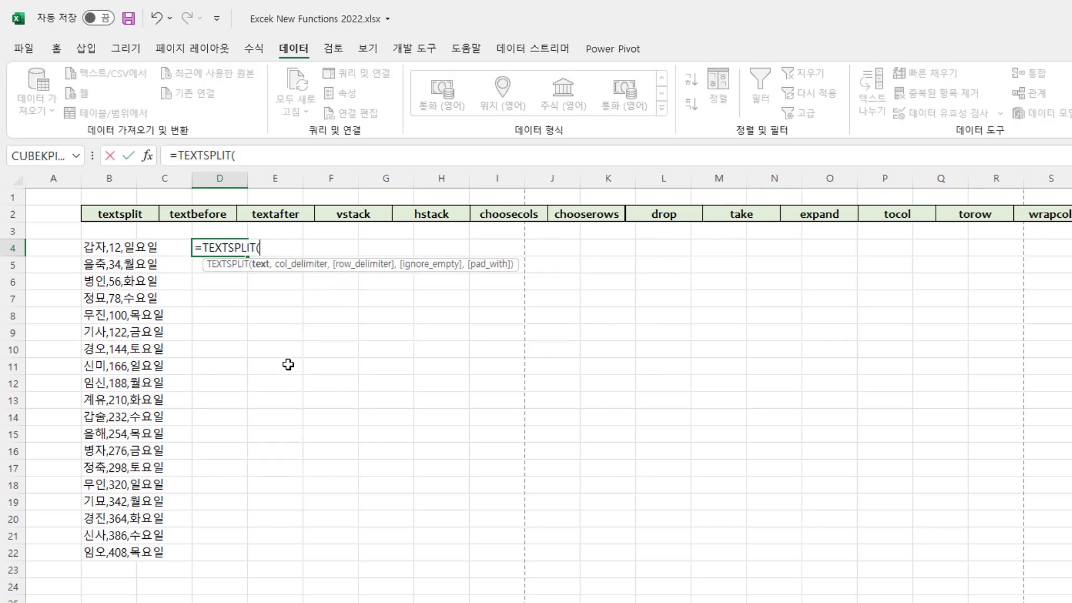
pyautogui.click(104, 247)
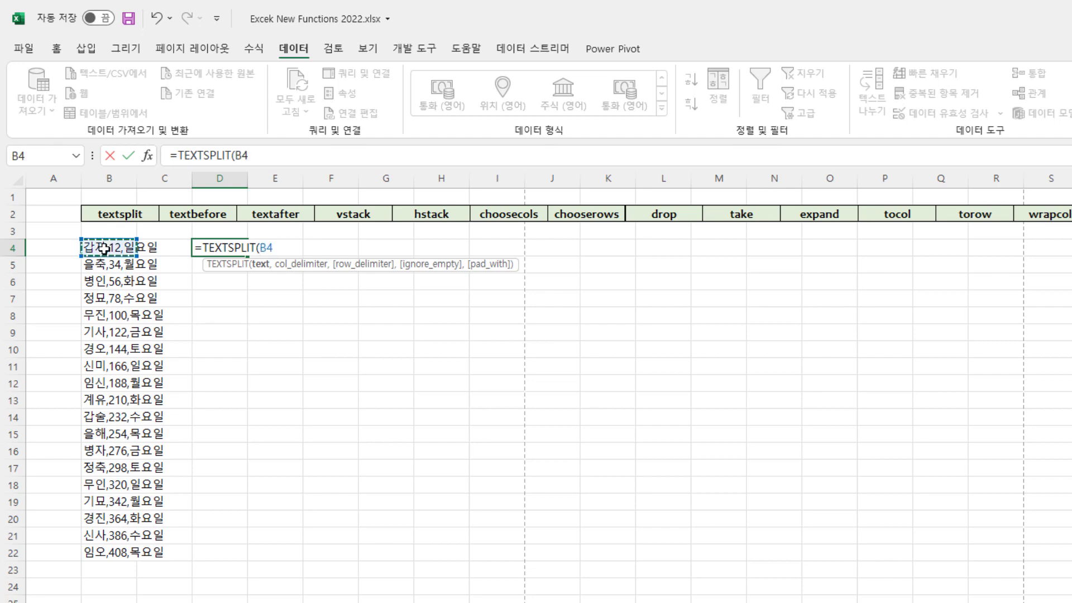
pyautogui.write(',')
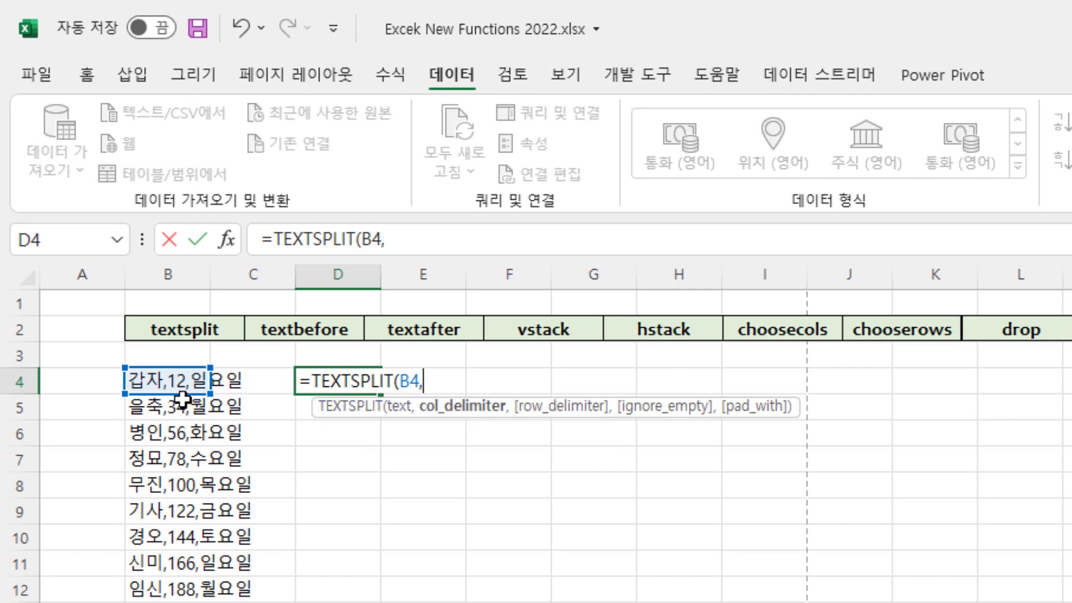
pyautogui.write('"')
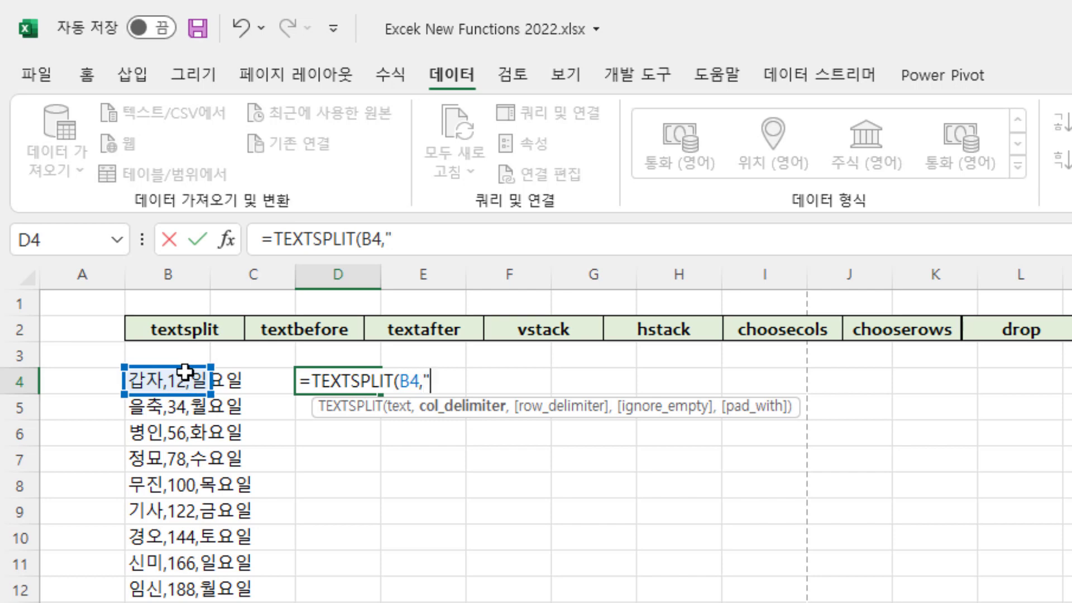
pyautogui.write(',"')
pyautogui.press('Return')
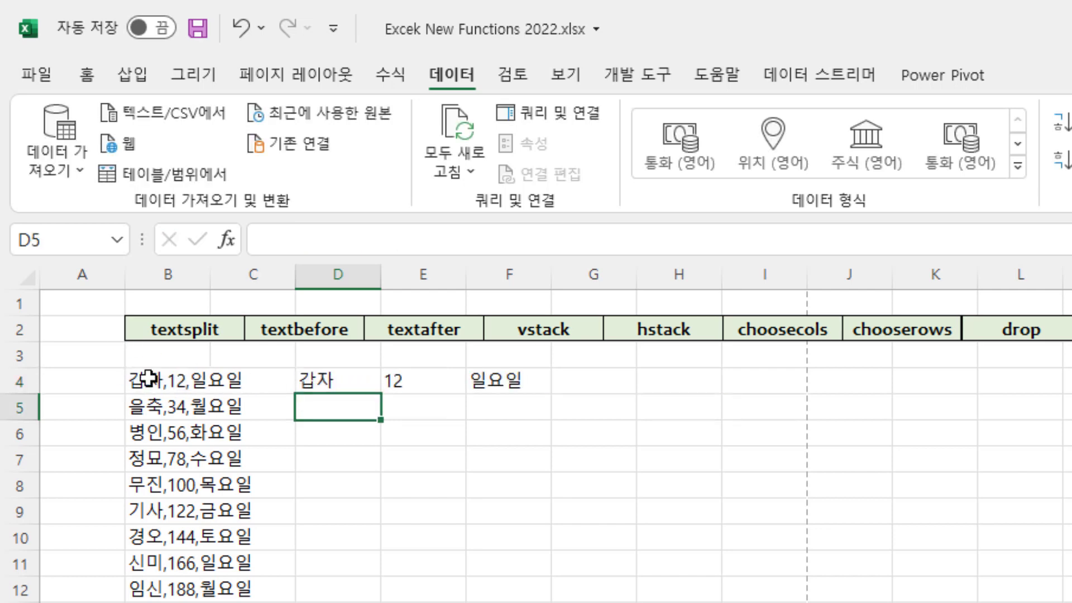
# Check the cells spilled from D4 and fill its formula down to D22
pyautogui.click(330, 377)
pyautogui.click(421, 379)
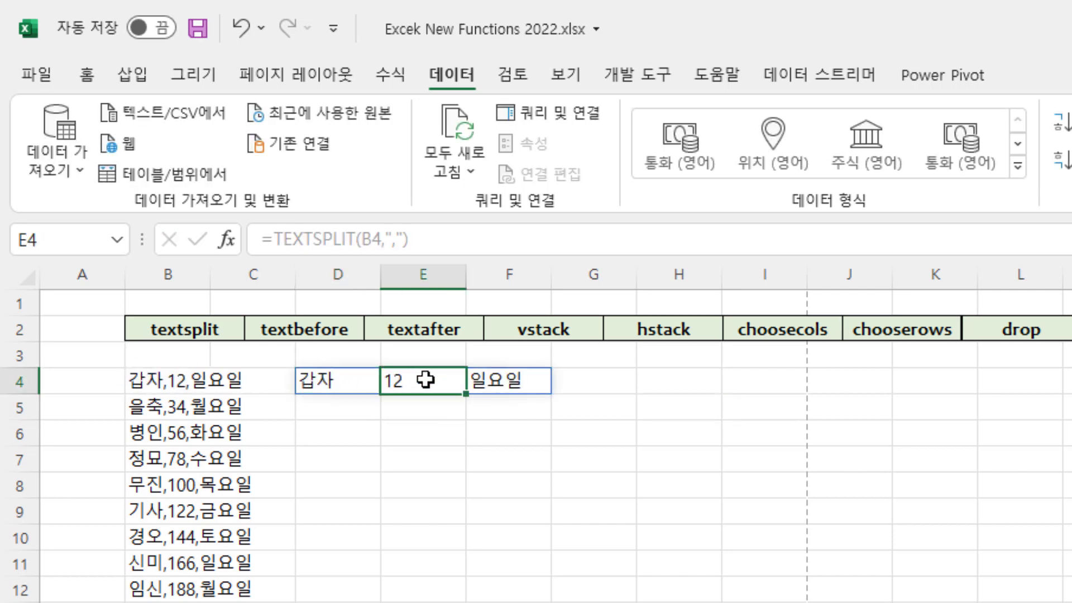
pyautogui.click(492, 380)
pyautogui.click(346, 382)
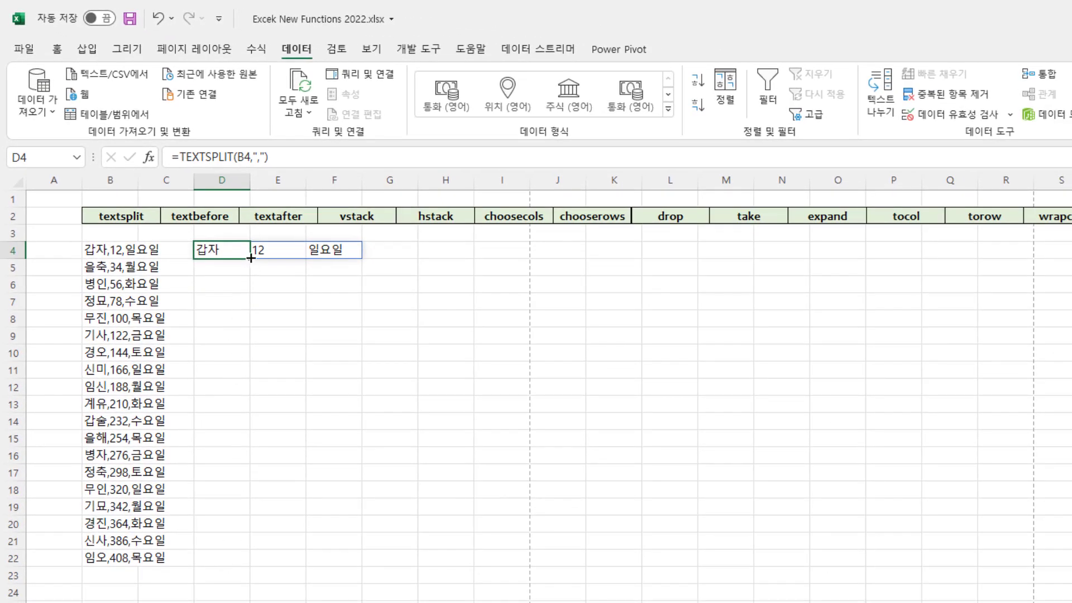
pyautogui.moveTo(250, 259); pyautogui.dragTo(254, 566)
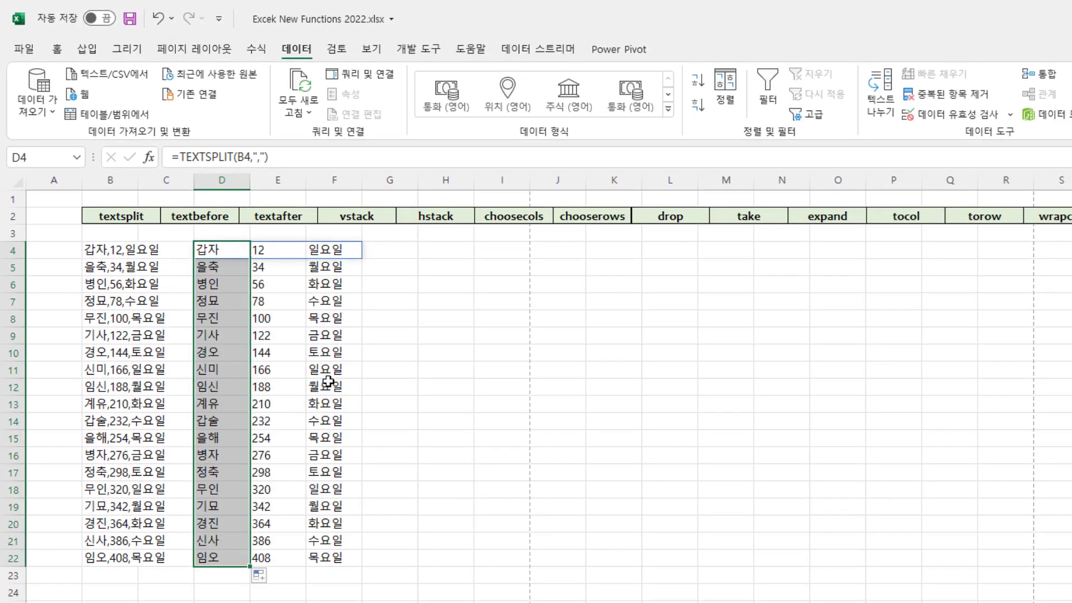
# Inspect the split results in columns D to F and the arguments of the formula in D4
pyautogui.click(328, 384)
pyautogui.click(244, 491)
pyautogui.click(304, 401)
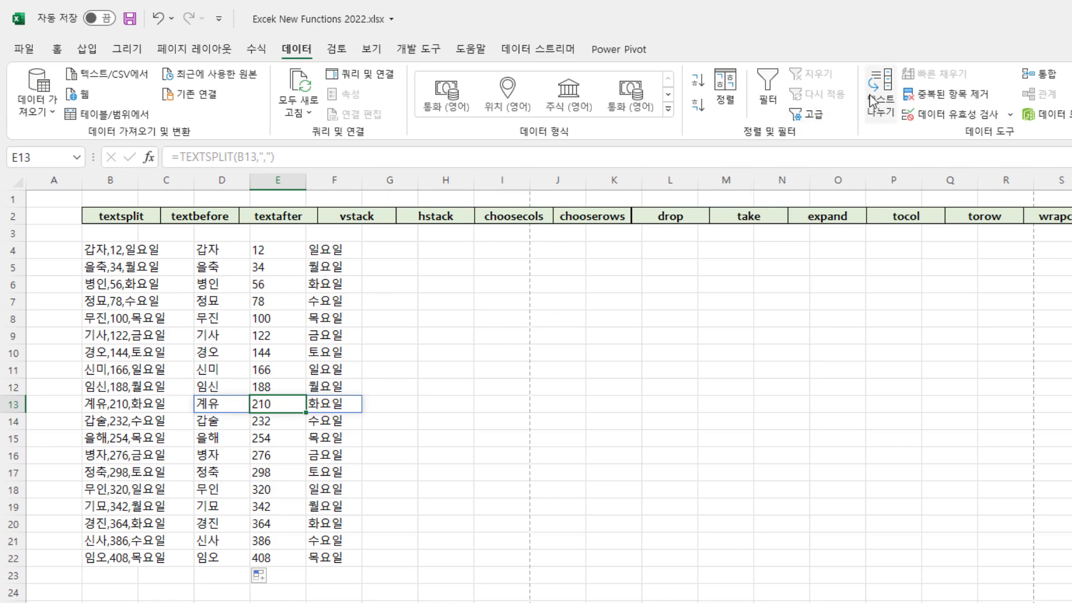
pyautogui.click(218, 312)
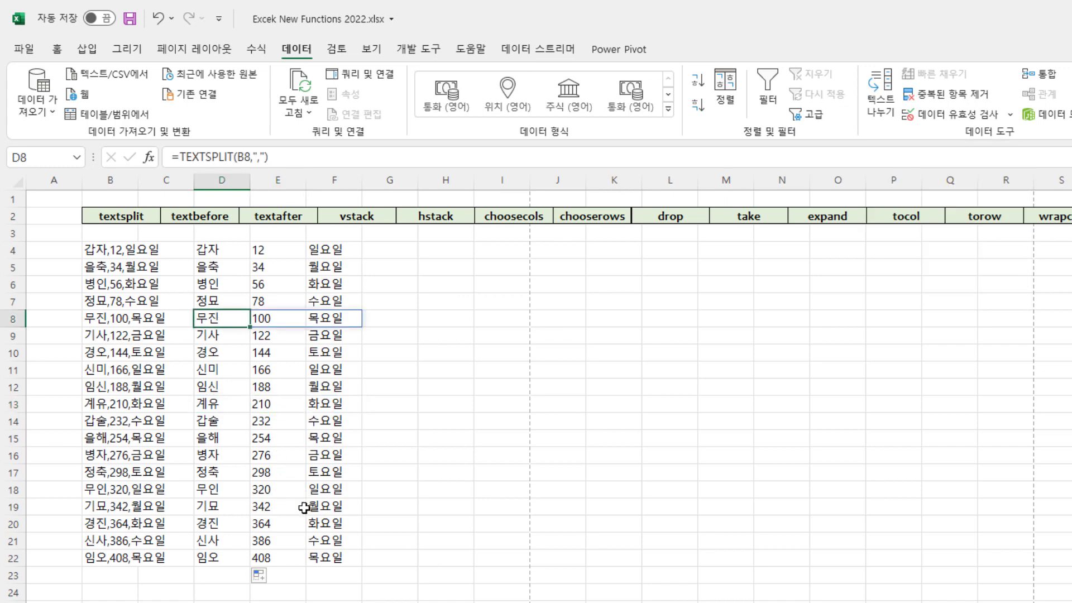
pyautogui.doubleClick(220, 250)
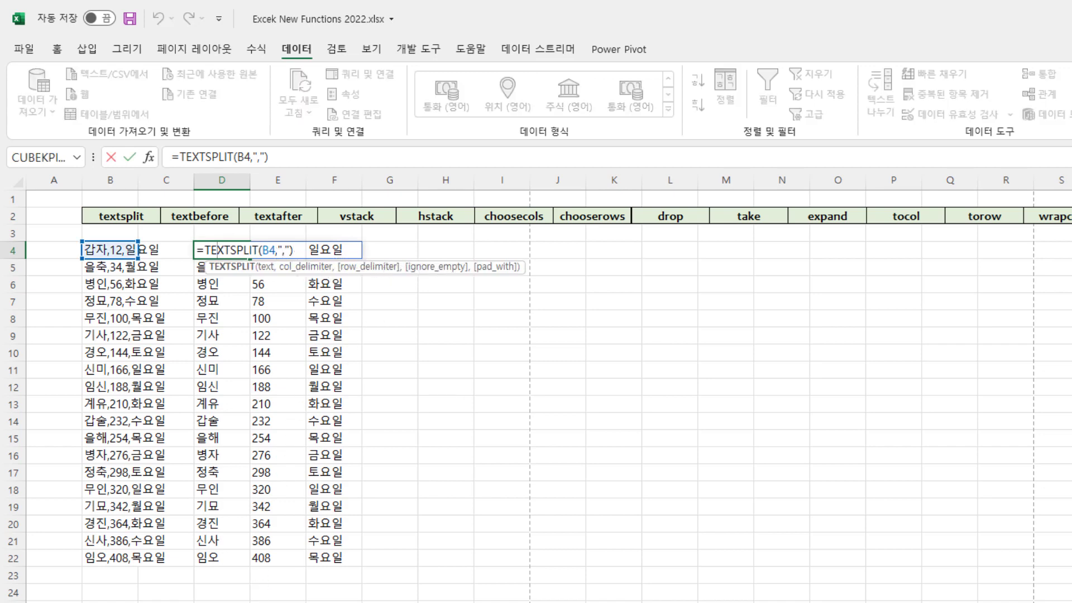
pyautogui.press('Escape')
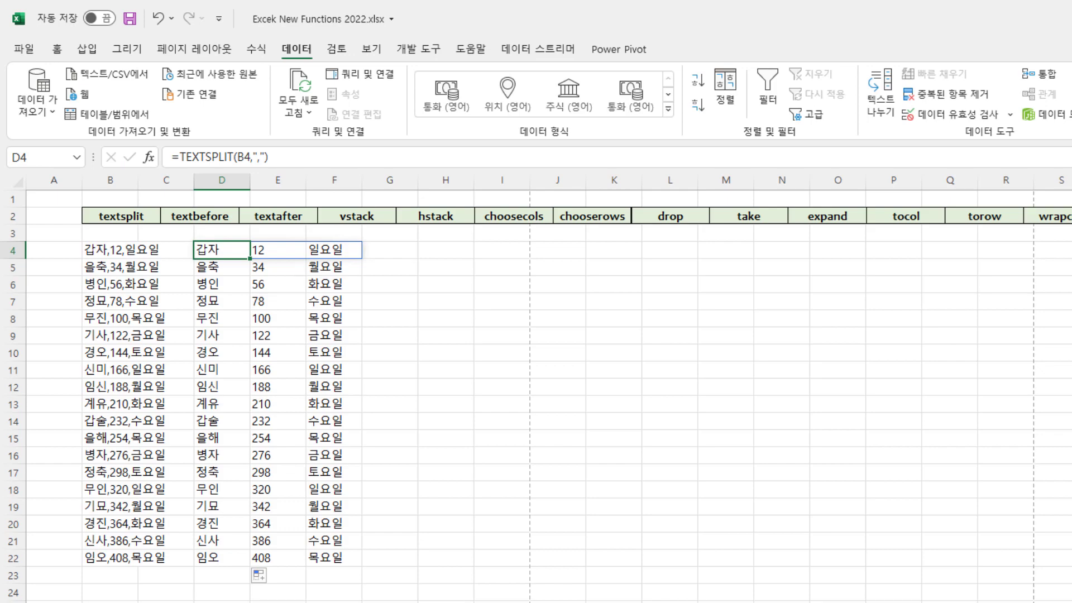
# Switch to the textsplit (2) sheet and view the full passage stored in B4
pyautogui.hotkey('ctrl', 'pagedown')
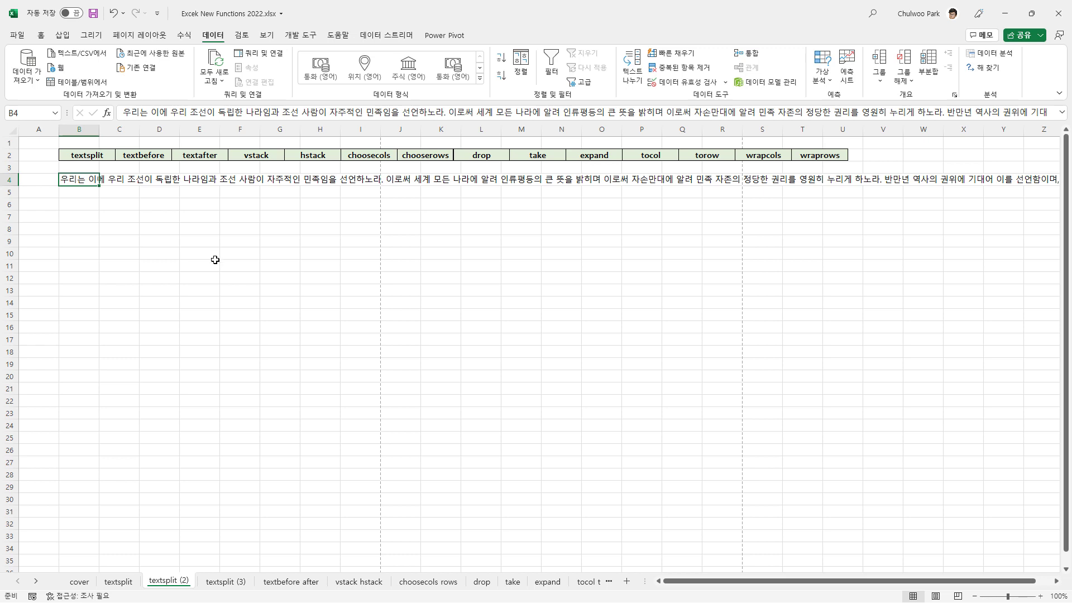
pyautogui.click(85, 207)
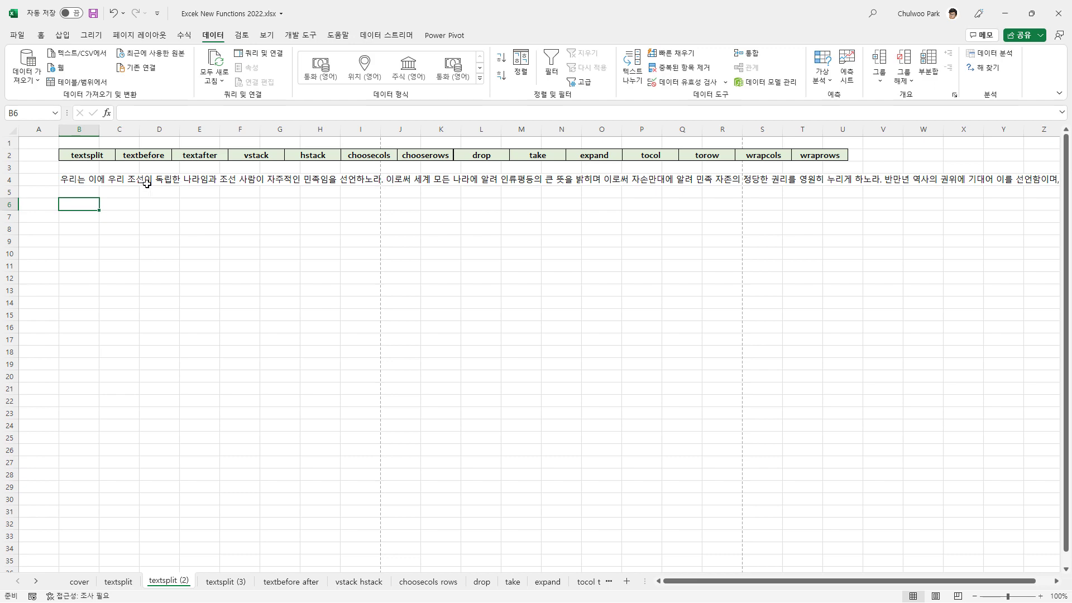
pyautogui.doubleClick(85, 181)
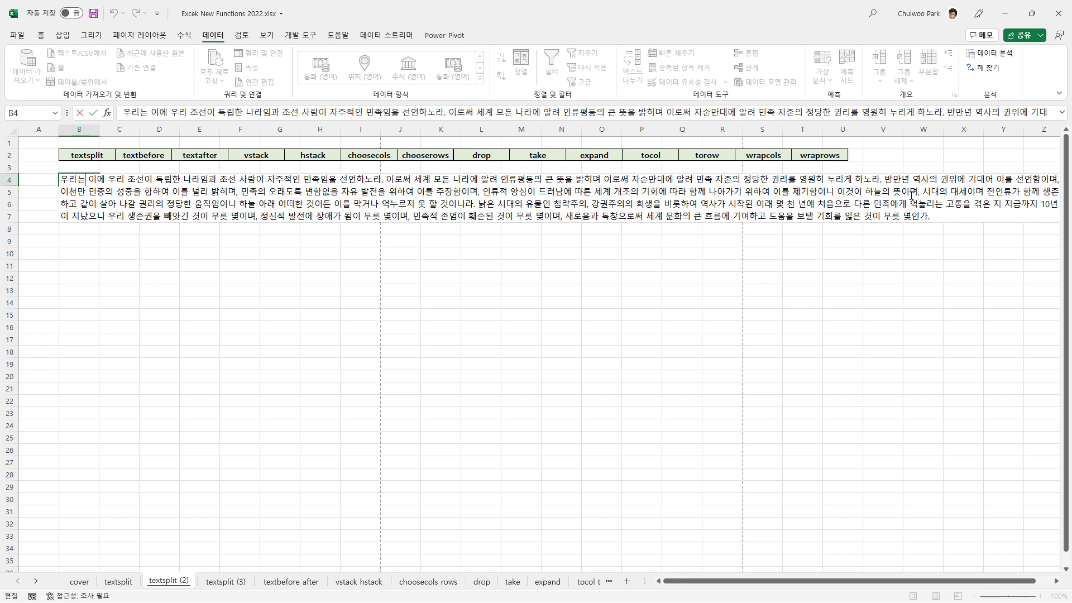
pyautogui.press('Escape')
pyautogui.click(184, 253)
# Enter a TEXTSPLIT formula in B6 that splits the passage in B4 into columns at each space, and check the spilled cells
pyautogui.click(79, 204)
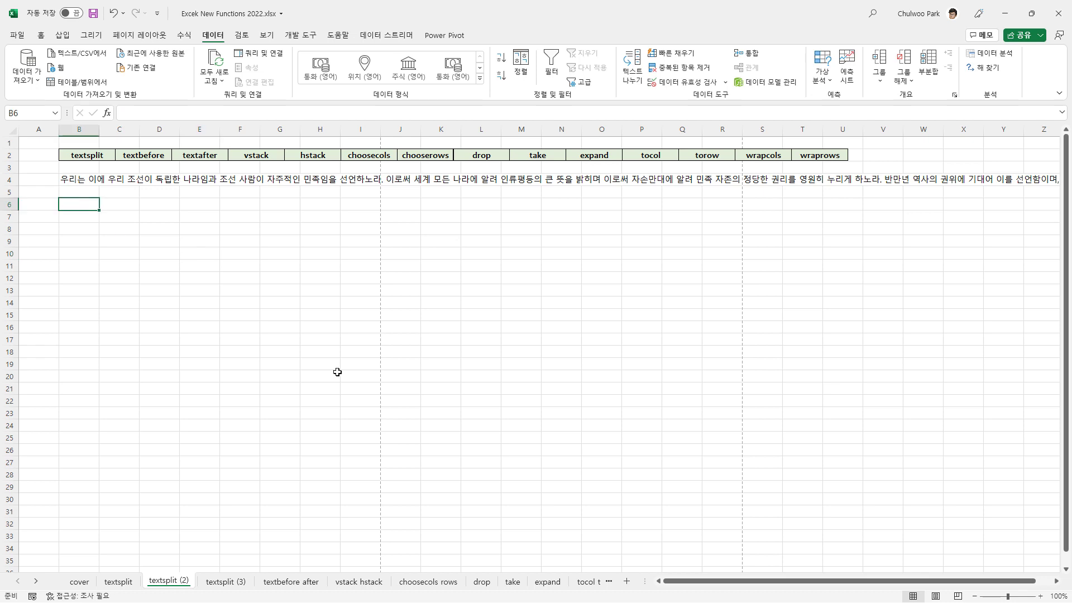
pyautogui.write('=')
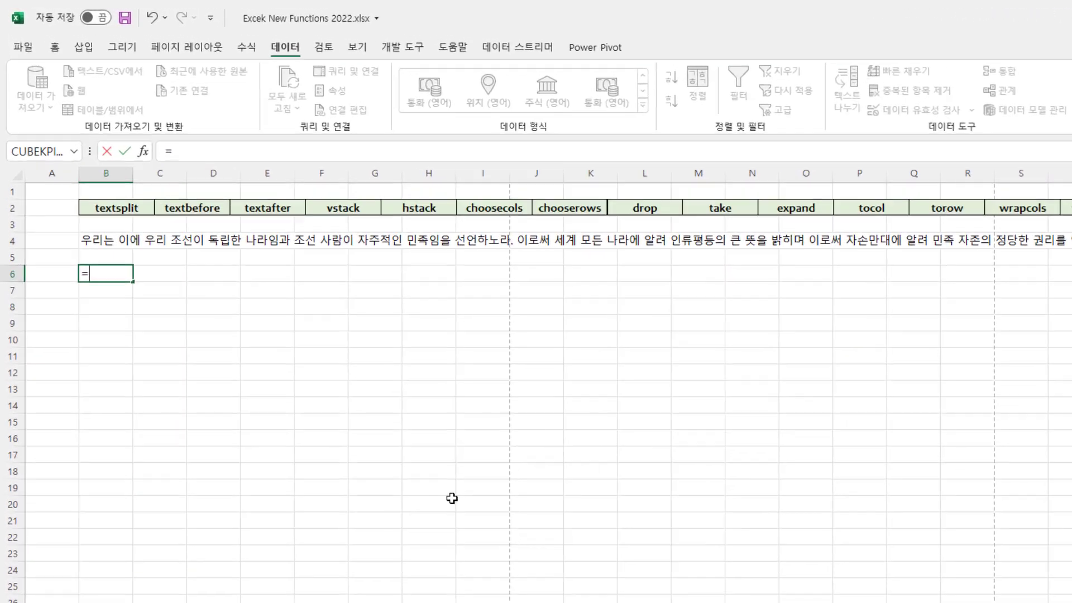
pyautogui.write('te')
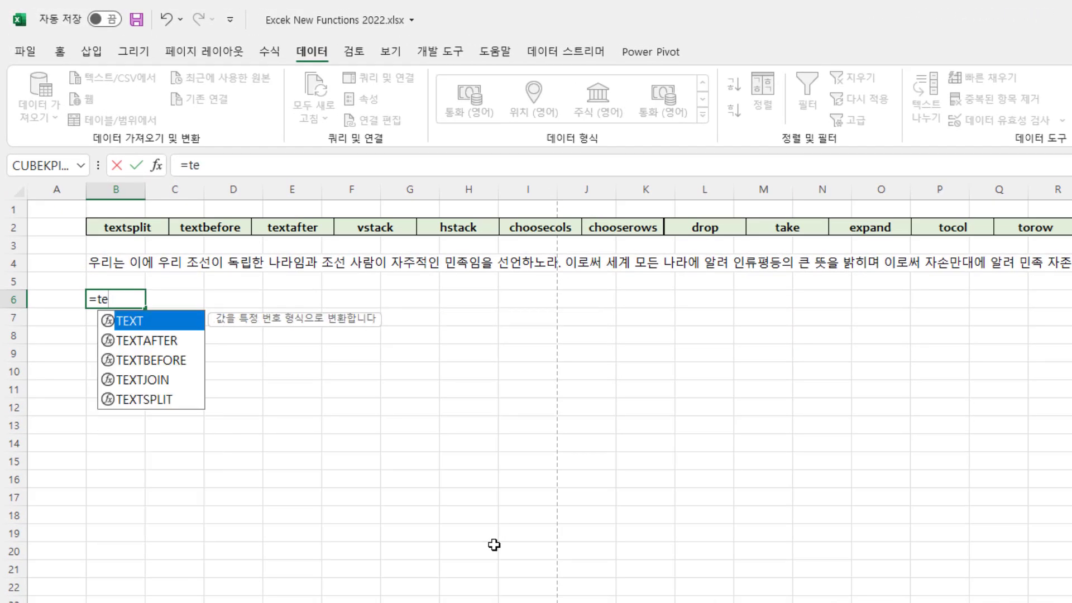
pyautogui.press('Down')
pyautogui.press('Down')
pyautogui.press('Down')
pyautogui.press('Down')
pyautogui.press('Tab')
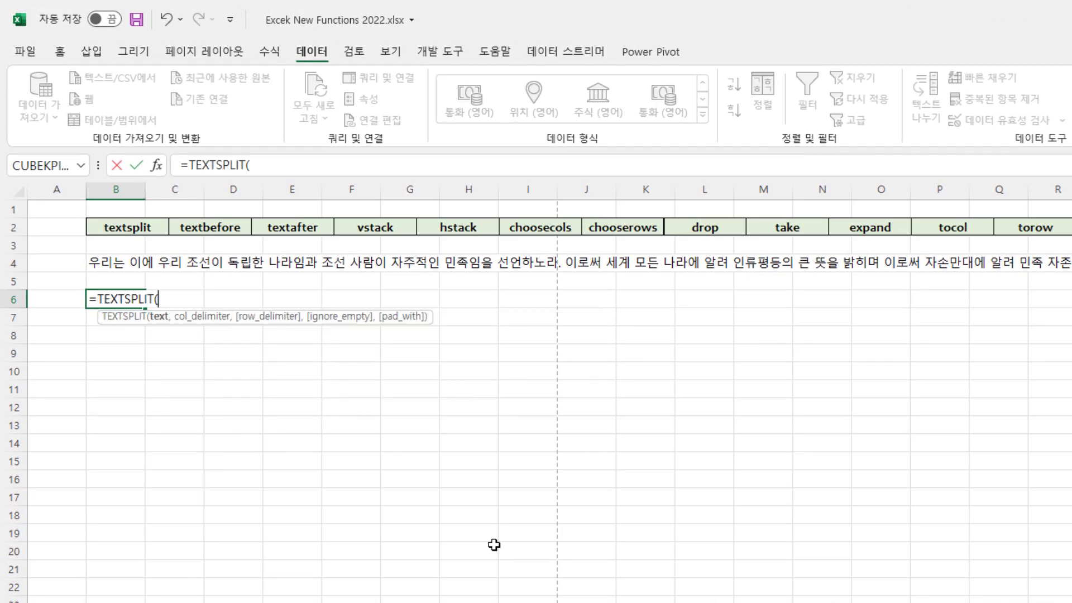
pyautogui.click(133, 264)
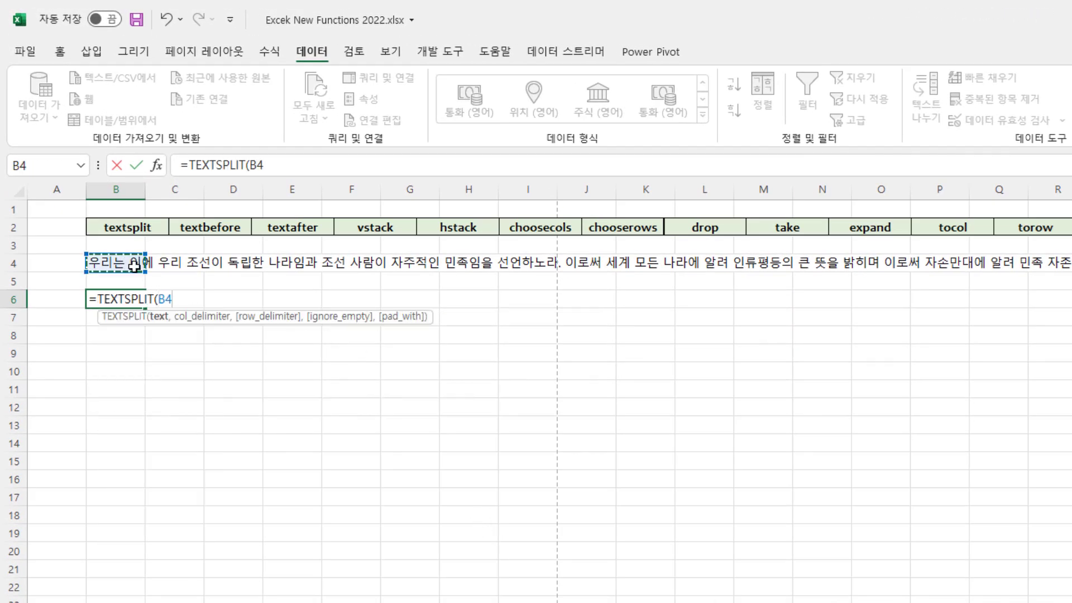
pyautogui.write(',')
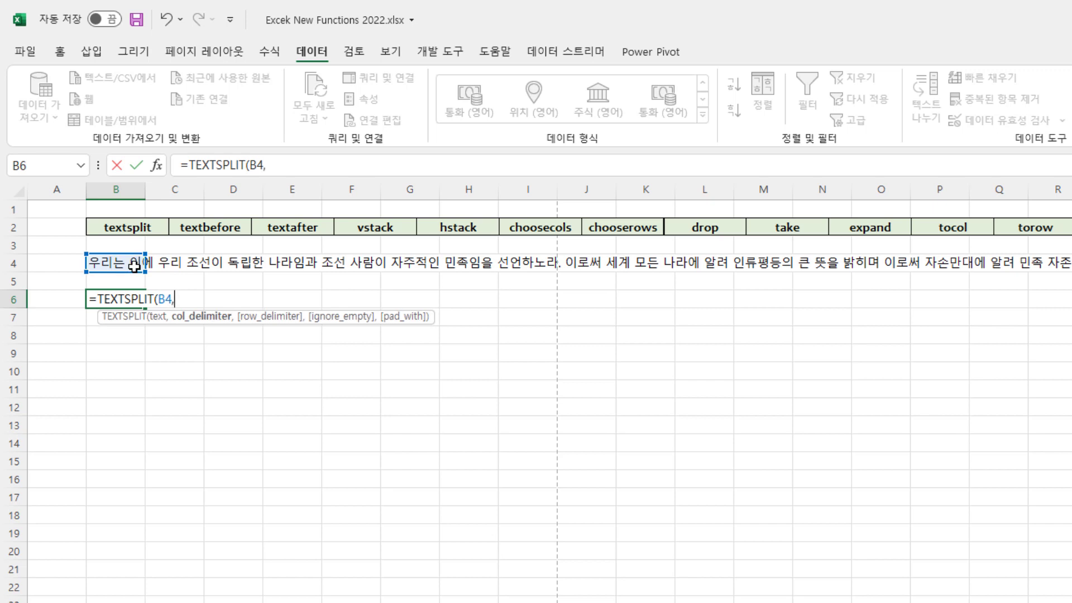
pyautogui.write('" "')
pyautogui.press('Return')
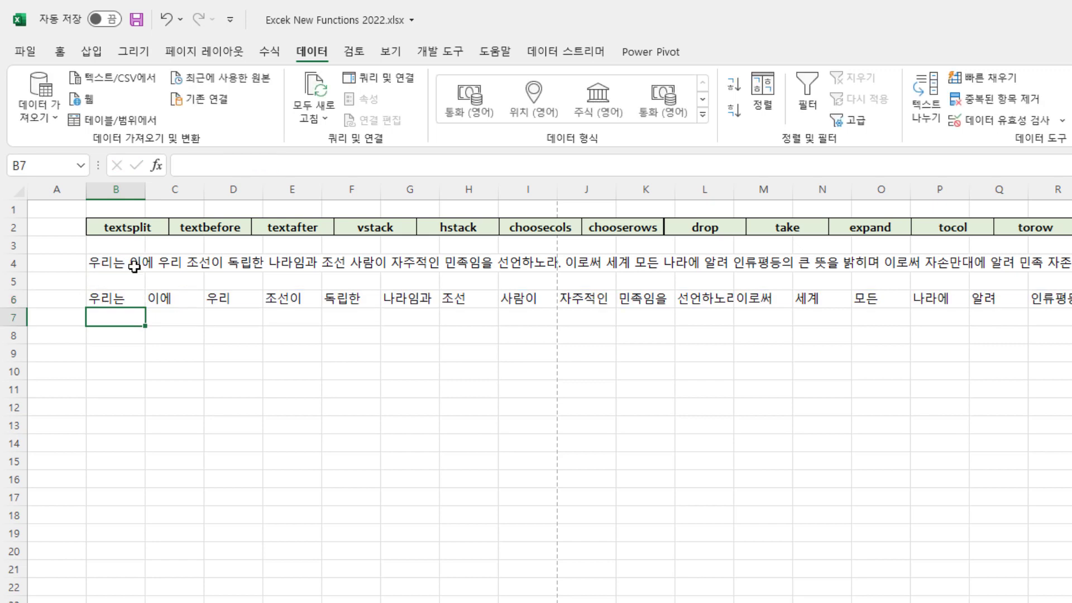
pyautogui.click(131, 302)
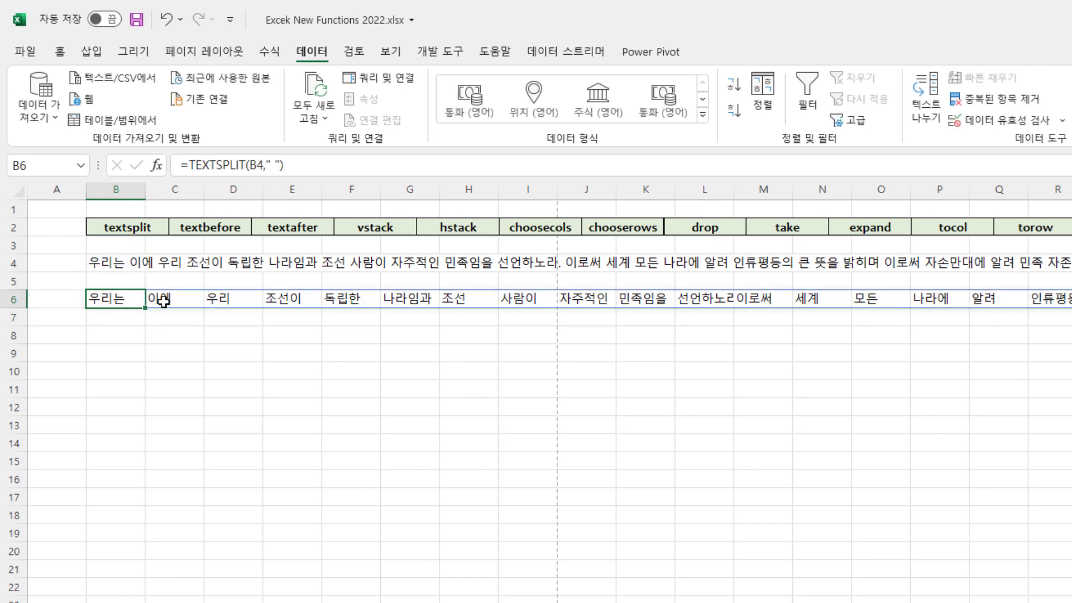
pyautogui.click(170, 301)
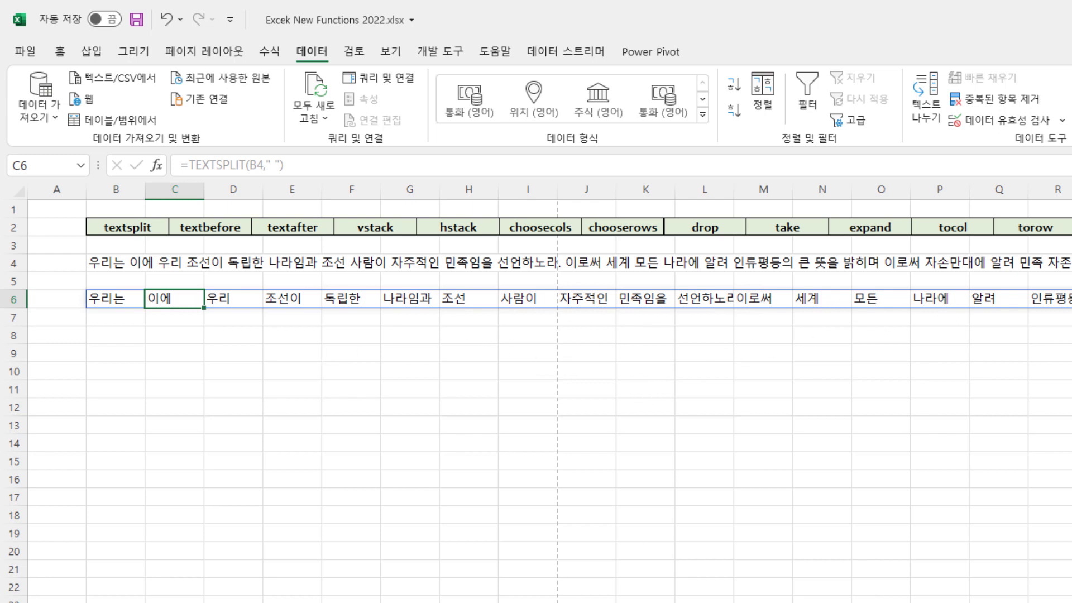
# Go to the last word of the split results in row 6 and return to the formula cell B6
pyautogui.click(137, 301)
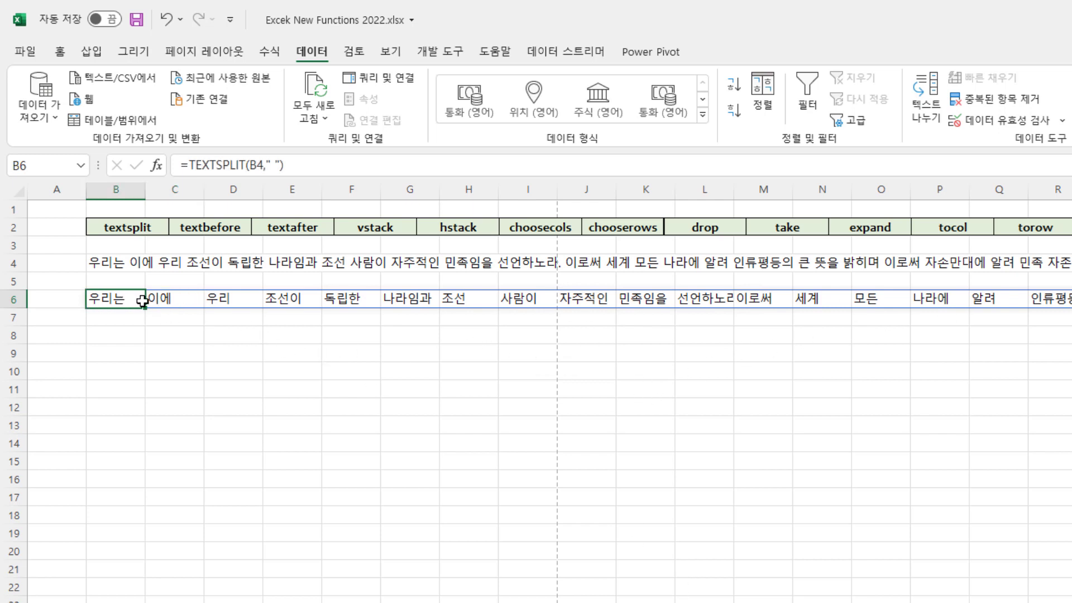
pyautogui.hotkey('ctrl', 'Right')
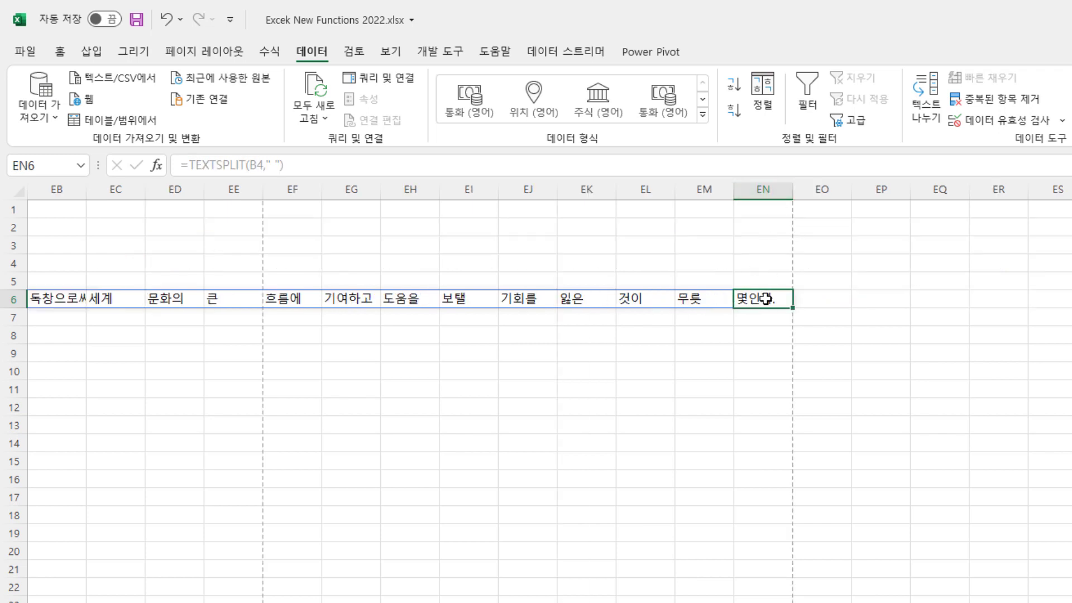
pyautogui.hotkey('ctrl', 'Left')
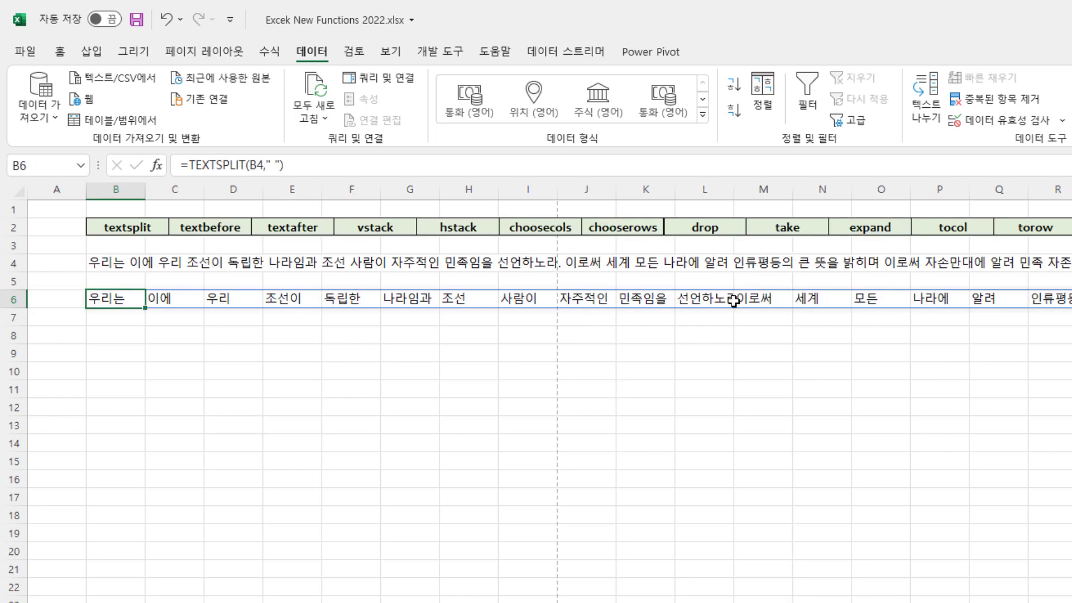
# Enter a TEXTSPLIT formula in B8 that splits B4 down rows at each space, leaving the column delimiter empty
pyautogui.moveTo(121, 334); pyautogui.dragTo(117, 601)
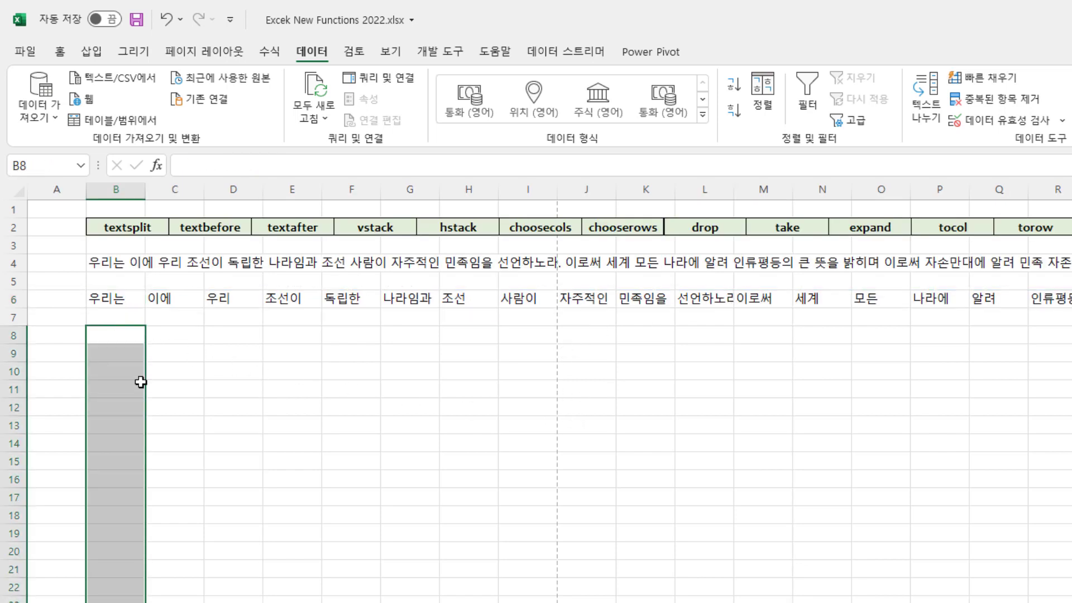
pyautogui.click(136, 330)
pyautogui.write('=')
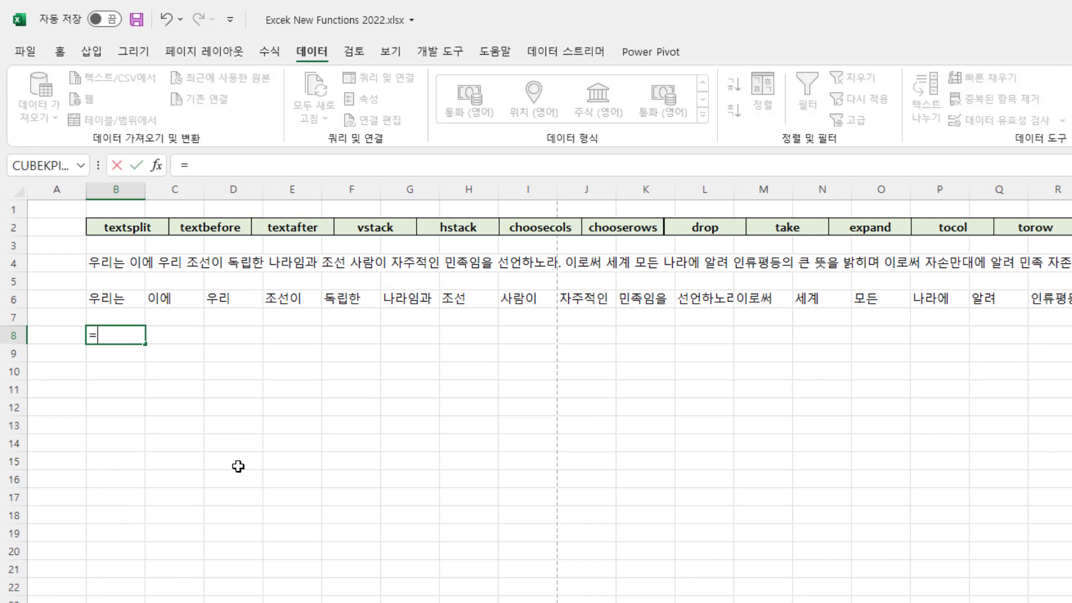
pyautogui.write('te')
pyautogui.press('Down')
pyautogui.press('Down')
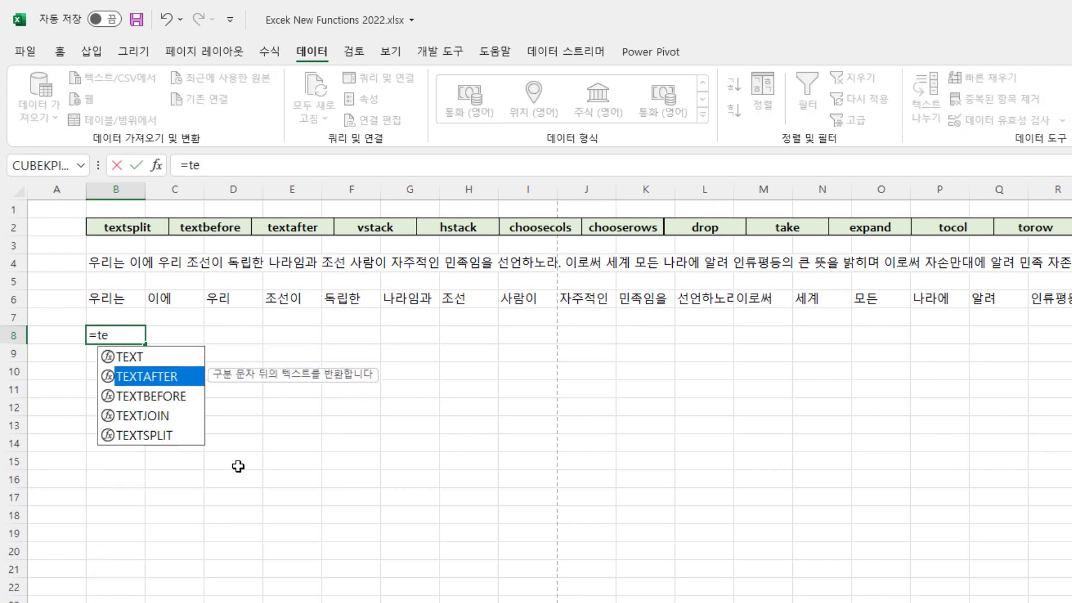
pyautogui.press('Down')
pyautogui.press('Down')
pyautogui.press('Tab')
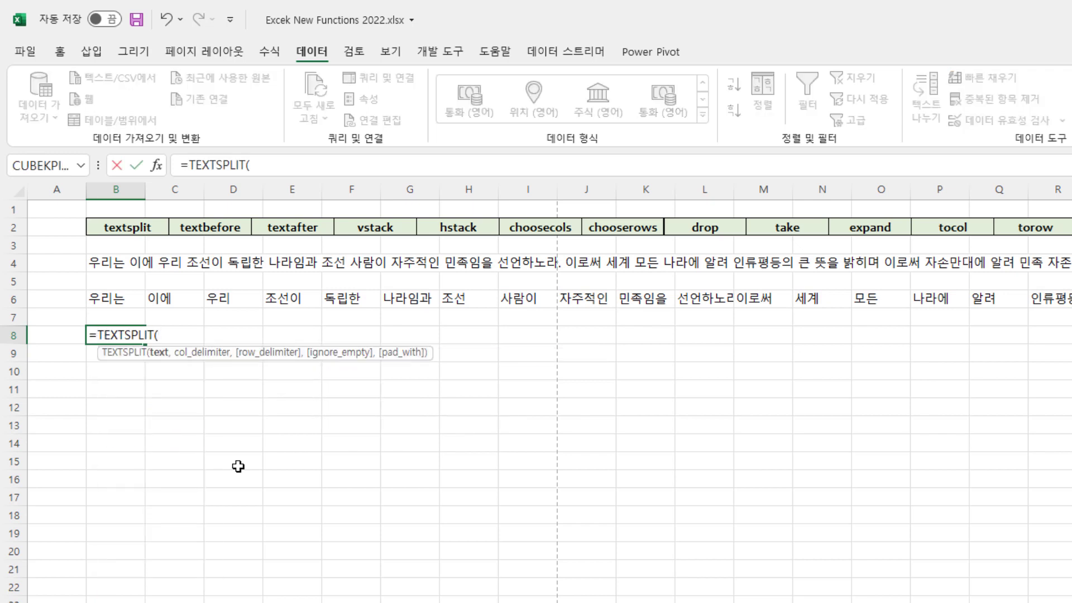
pyautogui.click(122, 264)
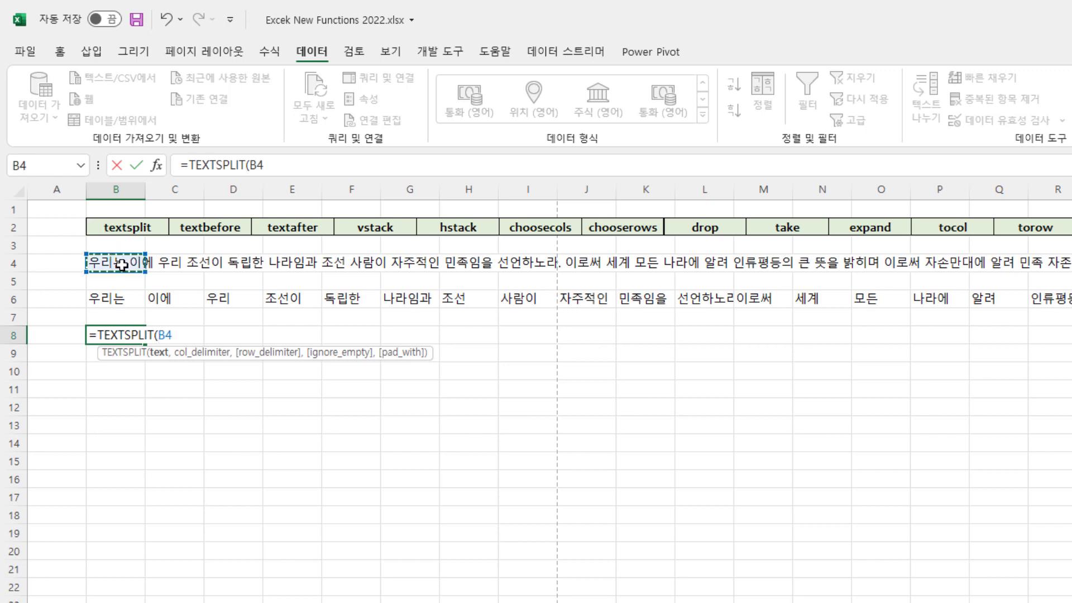
pyautogui.write(',')
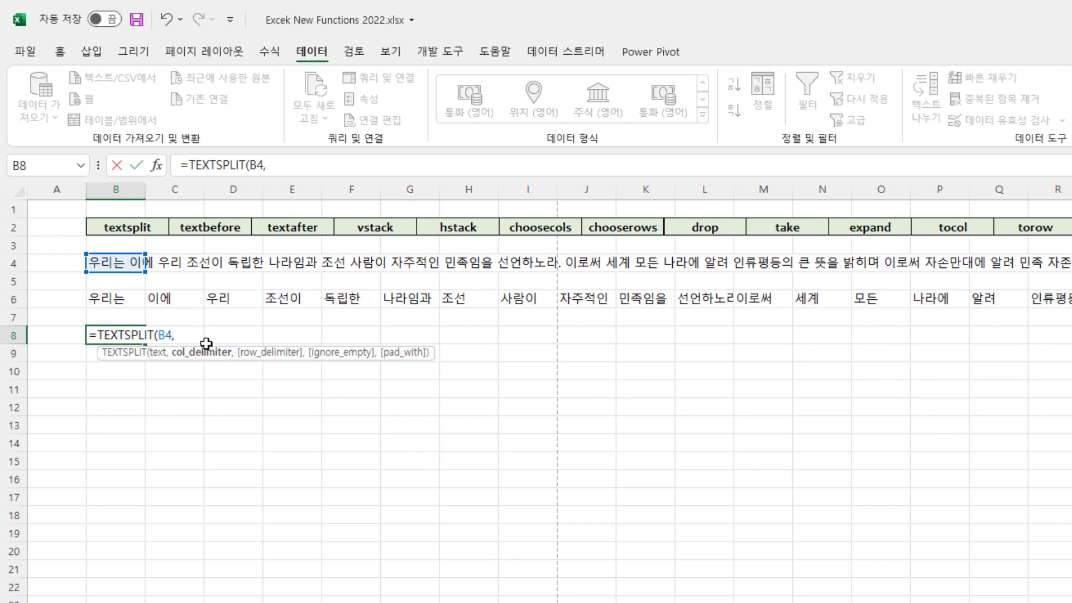
pyautogui.write('"')
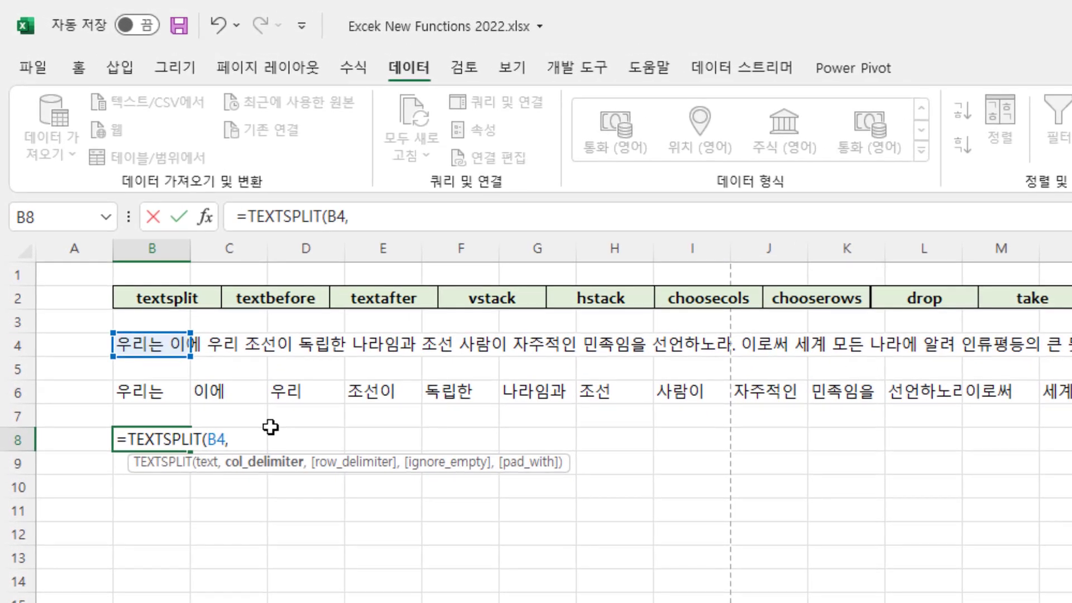
pyautogui.write(',')
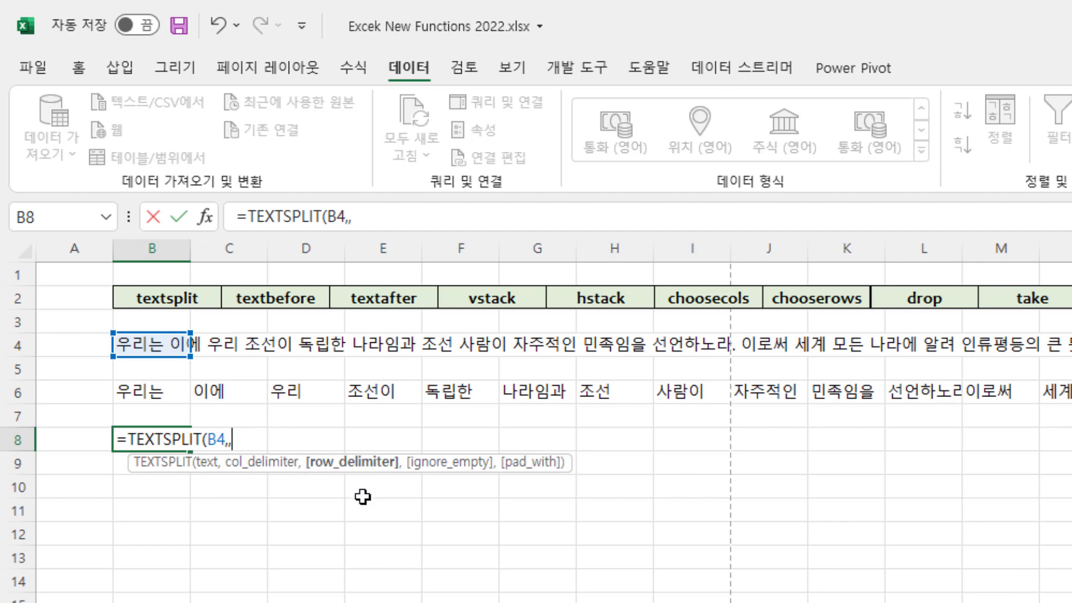
pyautogui.write('" "')
pyautogui.press('Return')
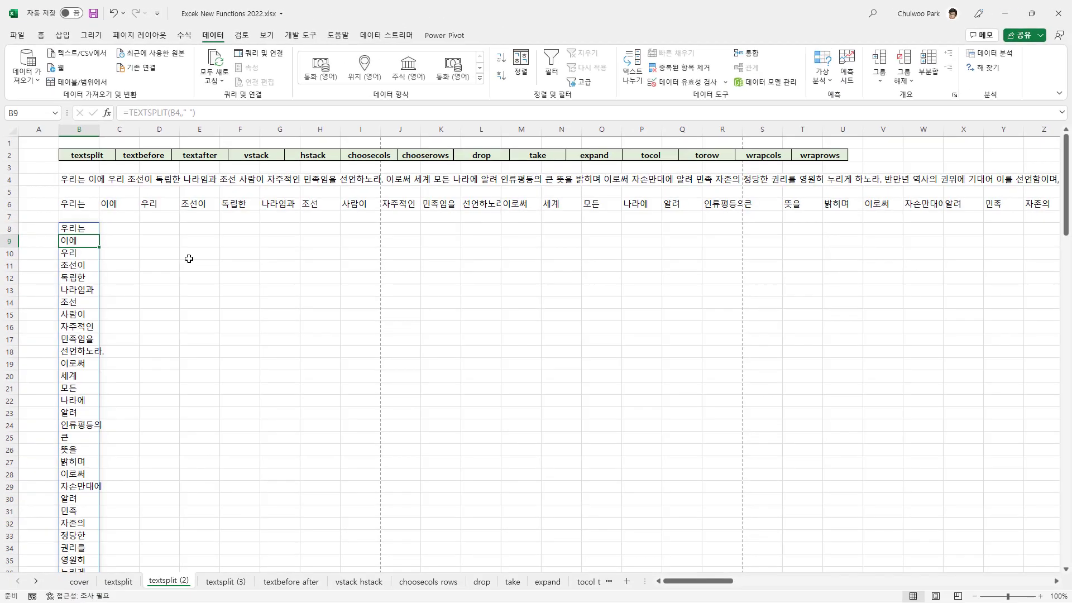
# Look through the words spilled down column B from B8 and return to the beginning of the sheet
pyautogui.scroll(-13, 162, 360)
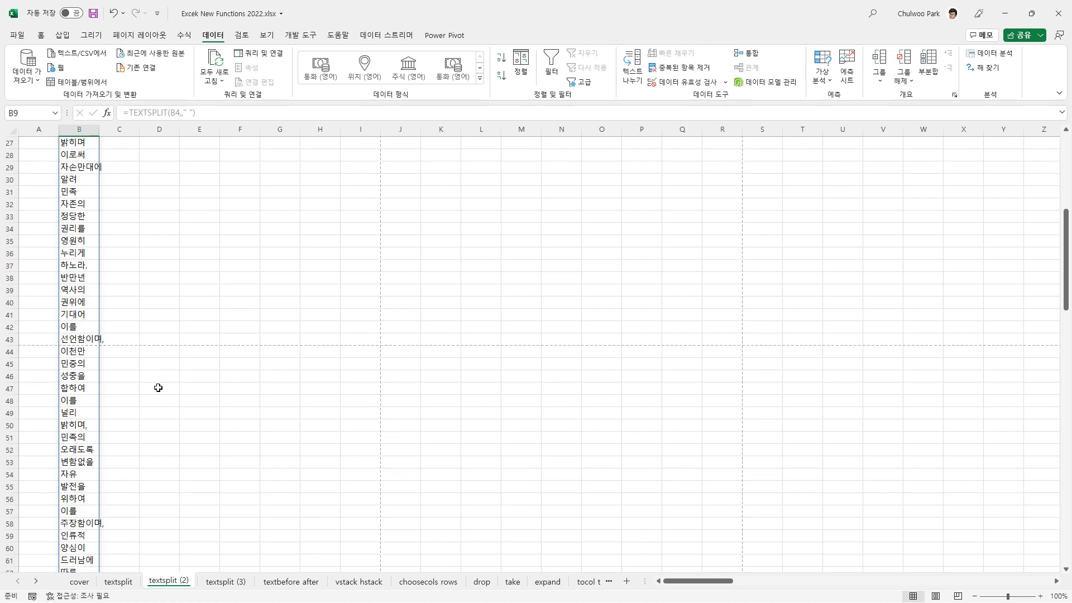
pyautogui.scroll(-6, 165, 394)
pyautogui.scroll(8, 167, 397)
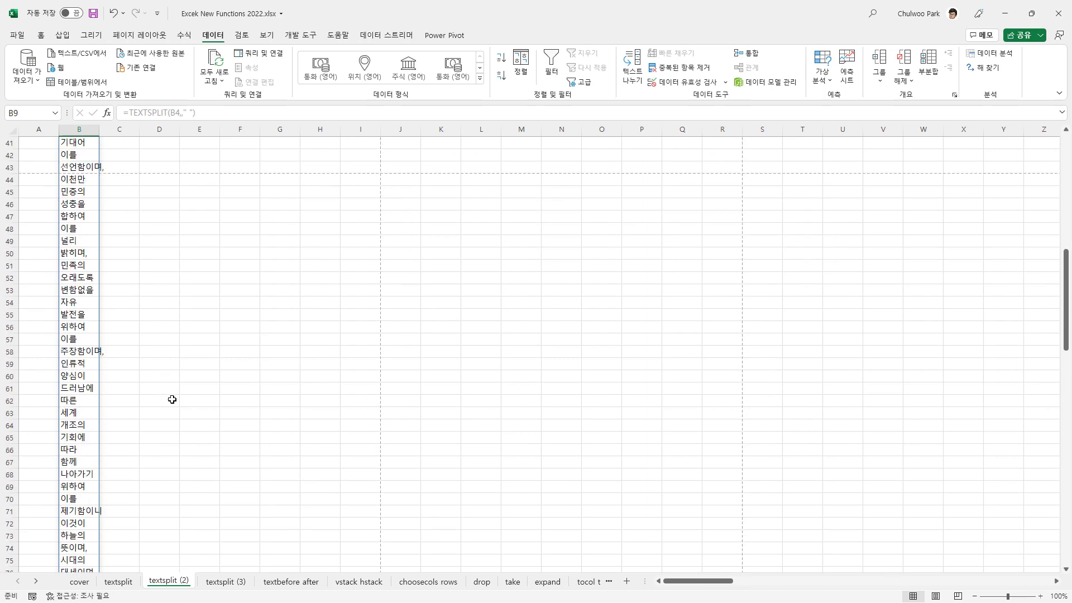
pyautogui.scroll(11, 172, 399)
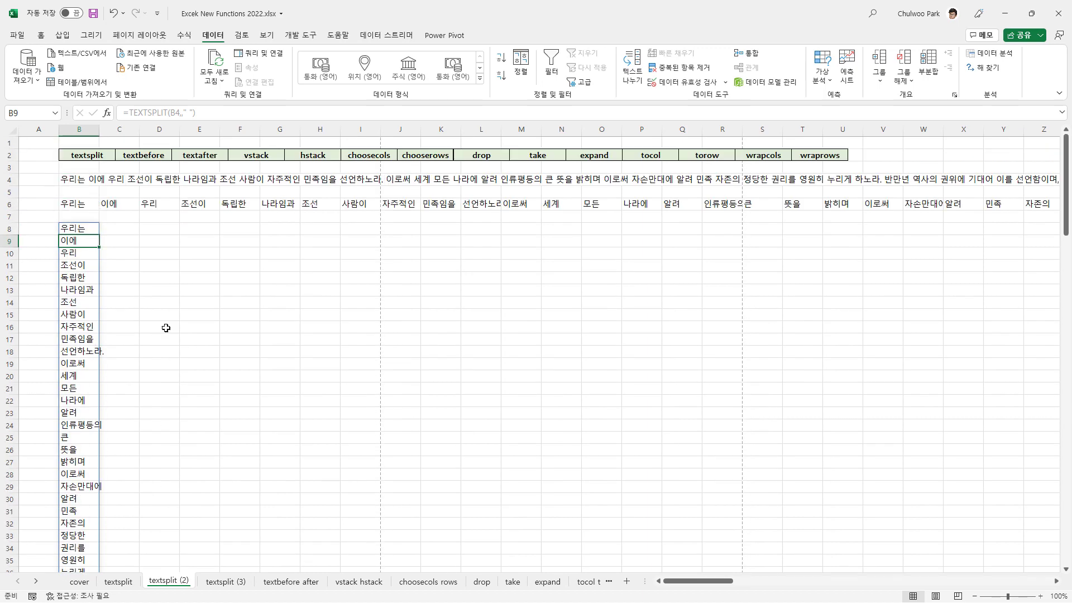
# Enter a TEXTSPLIT formula in E8 that splits B4 into columns at each space and into rows at each period
pyautogui.click(167, 228)
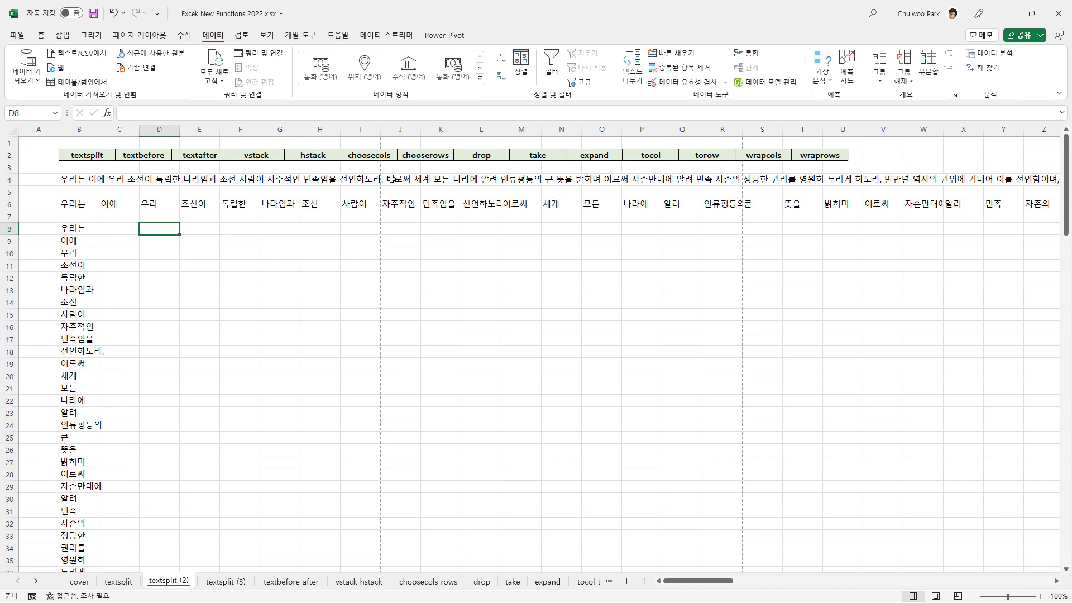
pyautogui.click(75, 180)
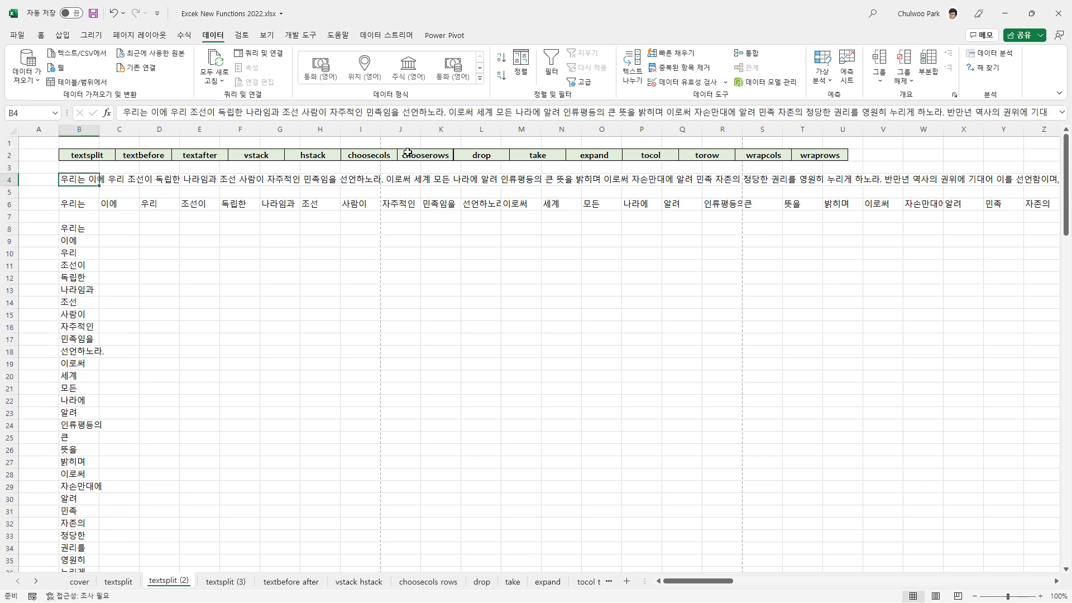
pyautogui.click(203, 232)
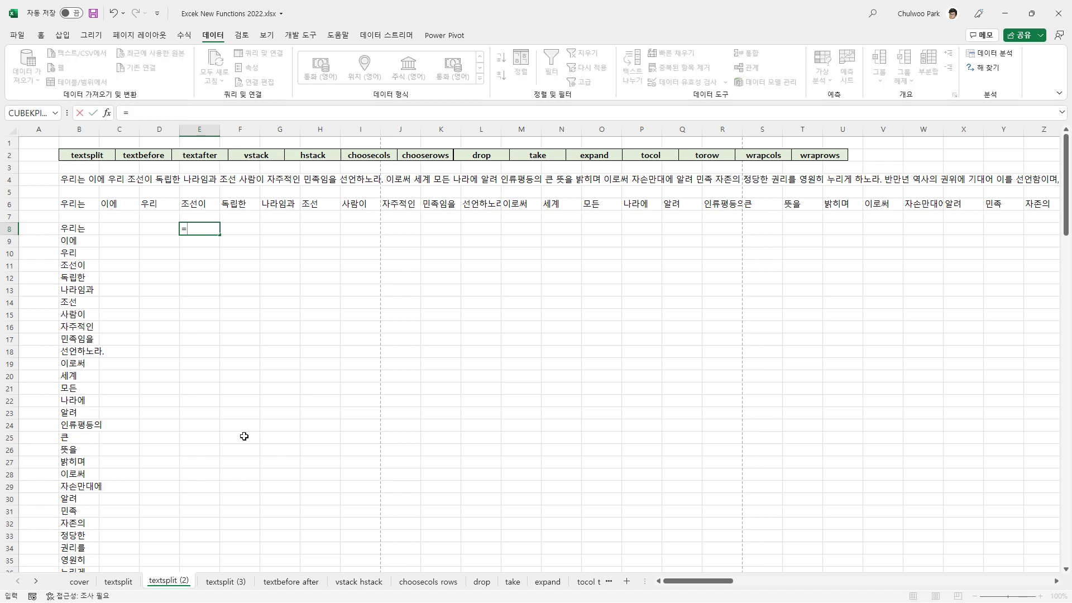
pyautogui.write('text')
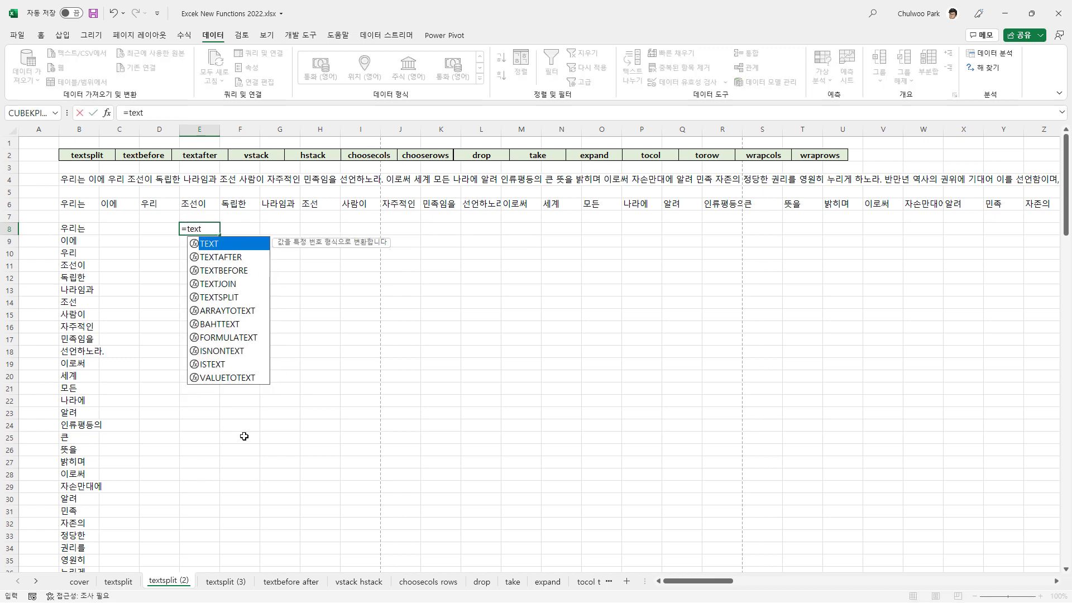
pyautogui.write('s')
pyautogui.press('Tab')
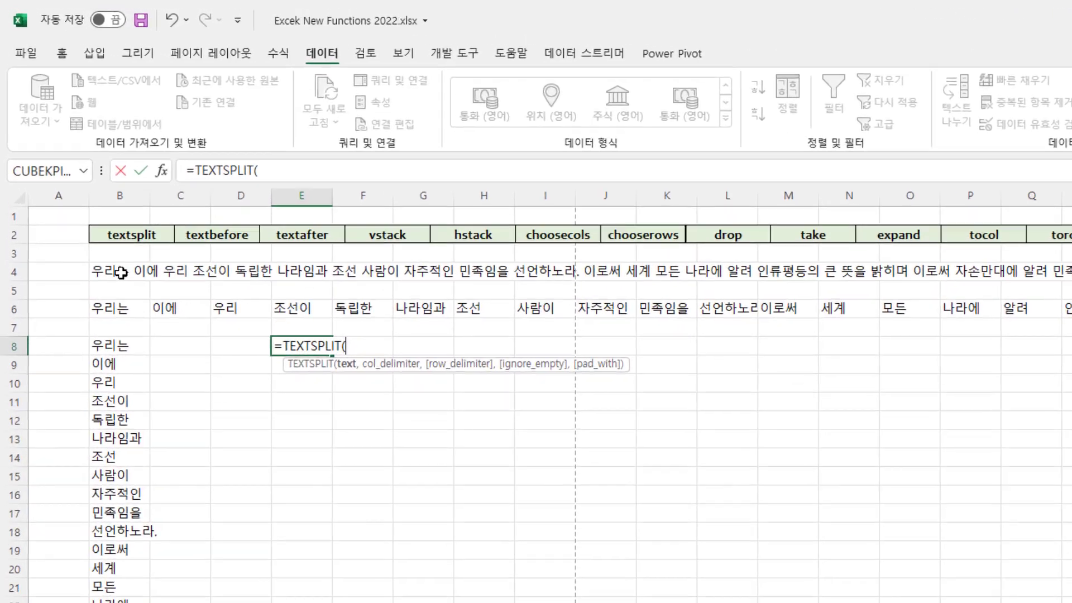
pyautogui.click(121, 272)
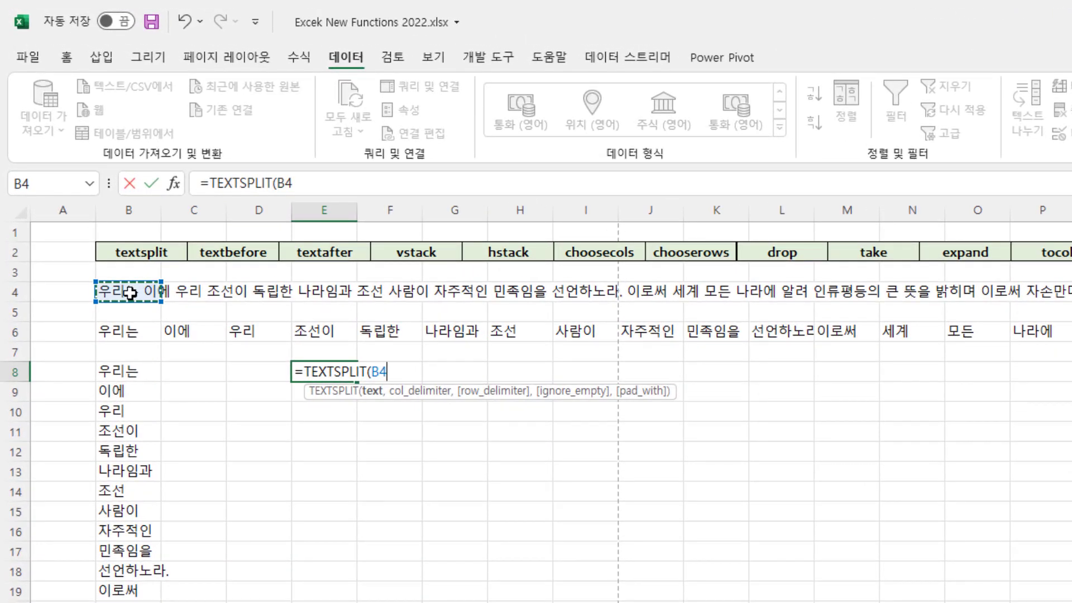
pyautogui.write(',"')
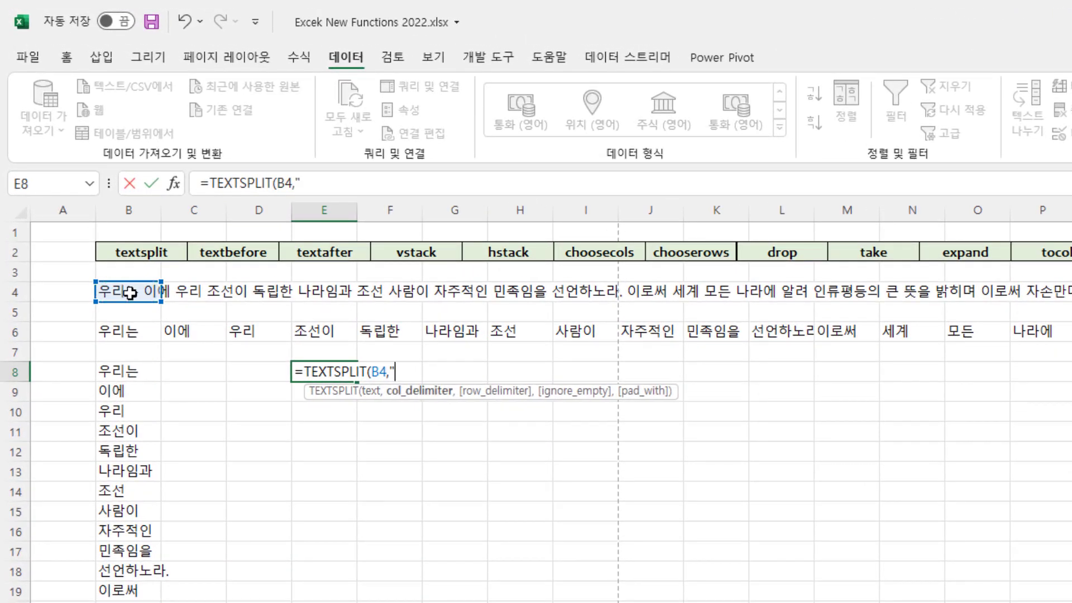
pyautogui.write(' ",')
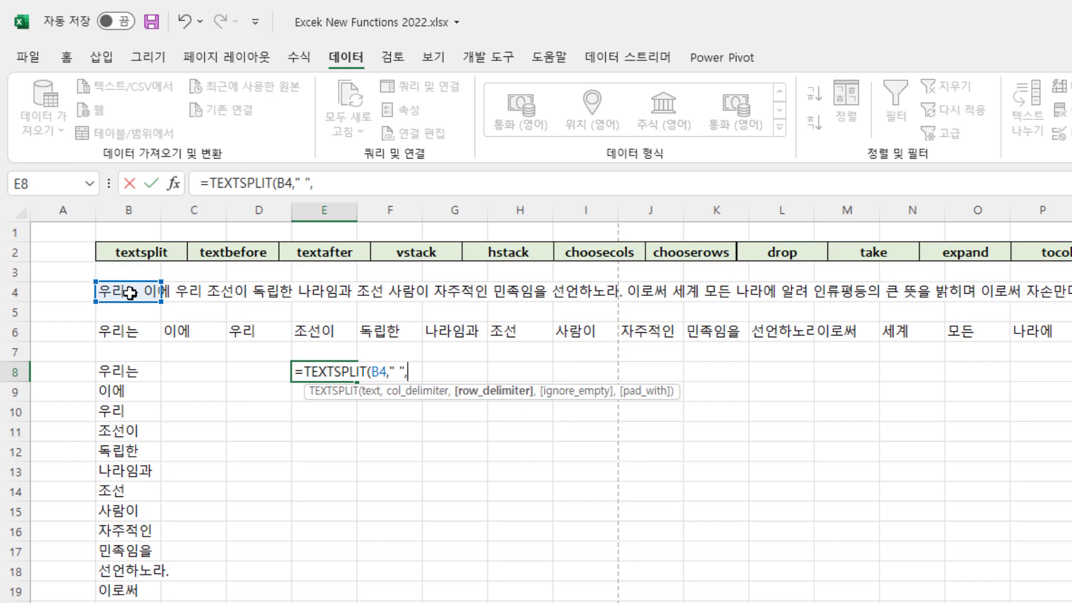
pyautogui.write('"."')
pyautogui.press('Return')
# Examine the spilled rows of the E8 formula along column E, from E8 down to E12
pyautogui.press('Down')
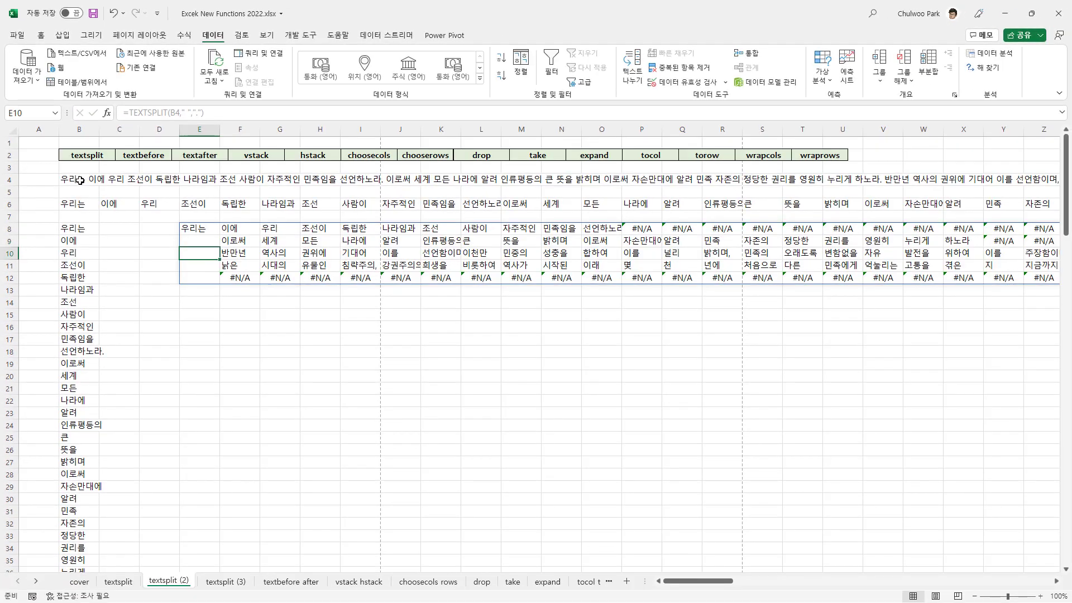
pyautogui.press('Down')
pyautogui.press('Down')
pyautogui.press('Down')
pyautogui.press('Down')
pyautogui.press('Up')
pyautogui.press('Up')
pyautogui.press('Up')
pyautogui.press('Up')
pyautogui.press('Up')
pyautogui.press('Up')
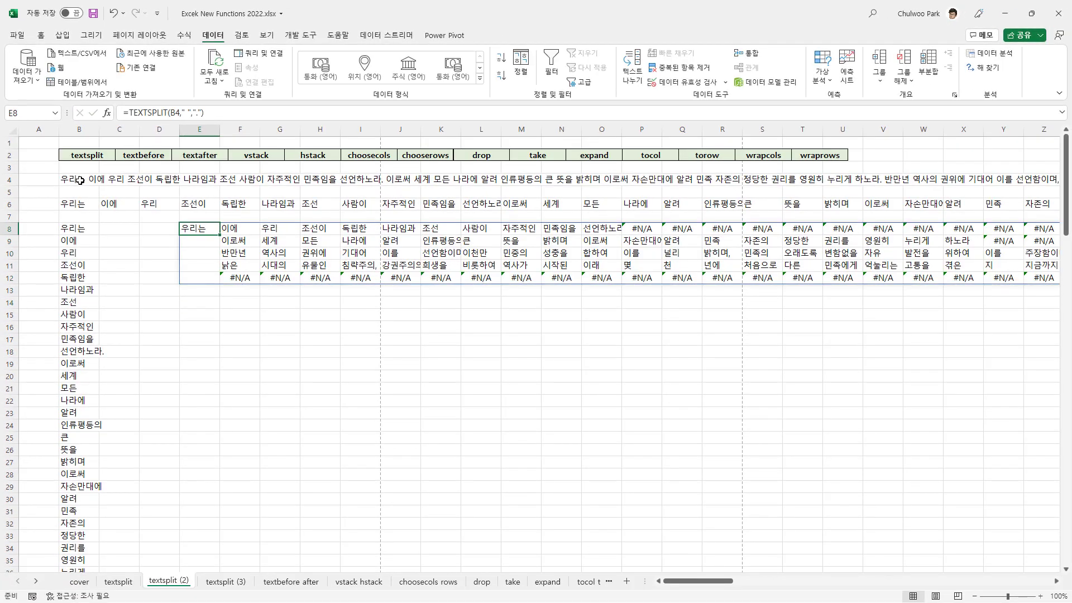
pyautogui.press('Down')
pyautogui.press('Down')
pyautogui.press('Down')
pyautogui.press('Down')
pyautogui.press('Down')
pyautogui.press('Down')
pyautogui.press('Up')
pyautogui.press('Up')
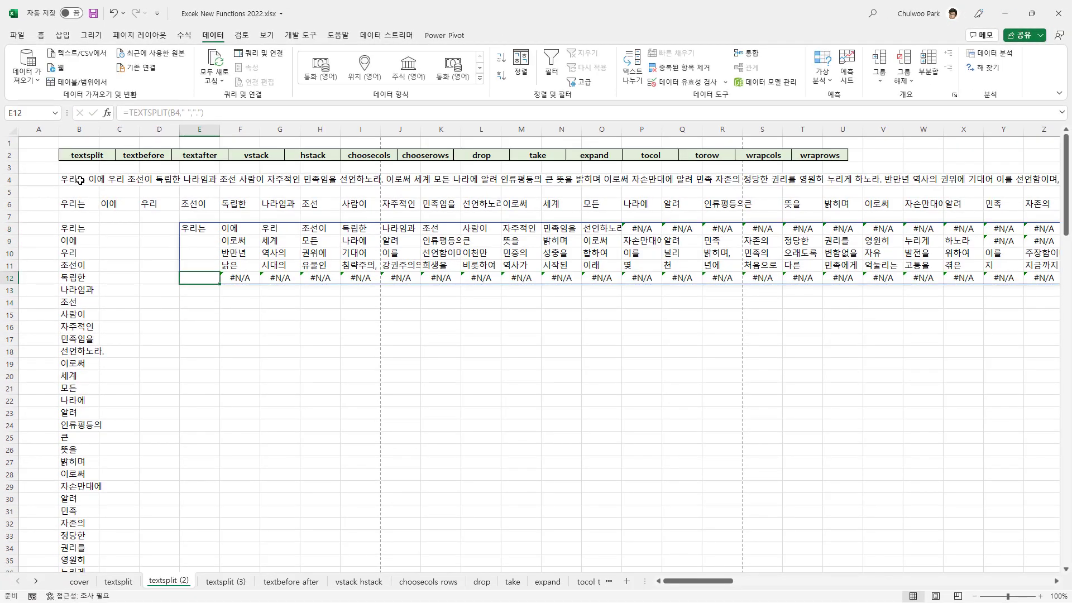
pyautogui.press('Up')
pyautogui.press('Up')
pyautogui.press('Up')
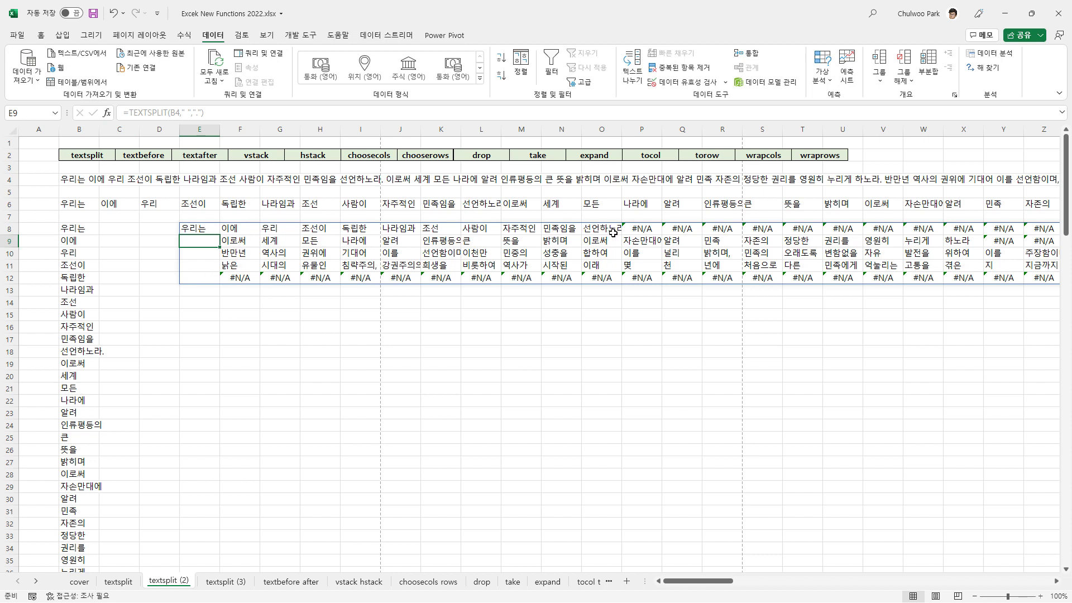
# Autofit the width of column O and check the last word of the first sentence in O8
pyautogui.doubleClick(622, 129)
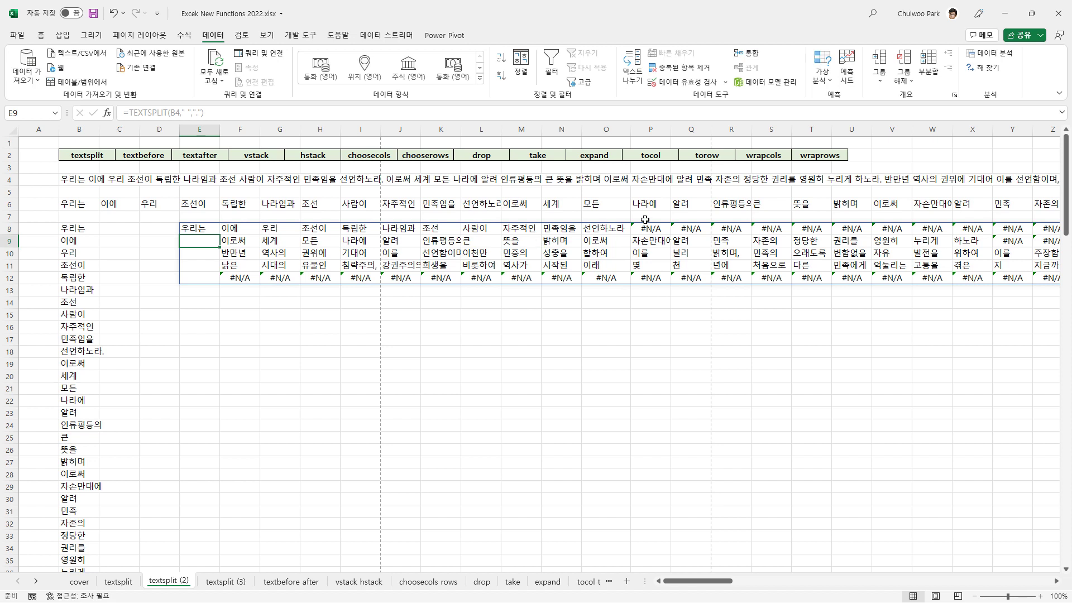
pyautogui.click(207, 253)
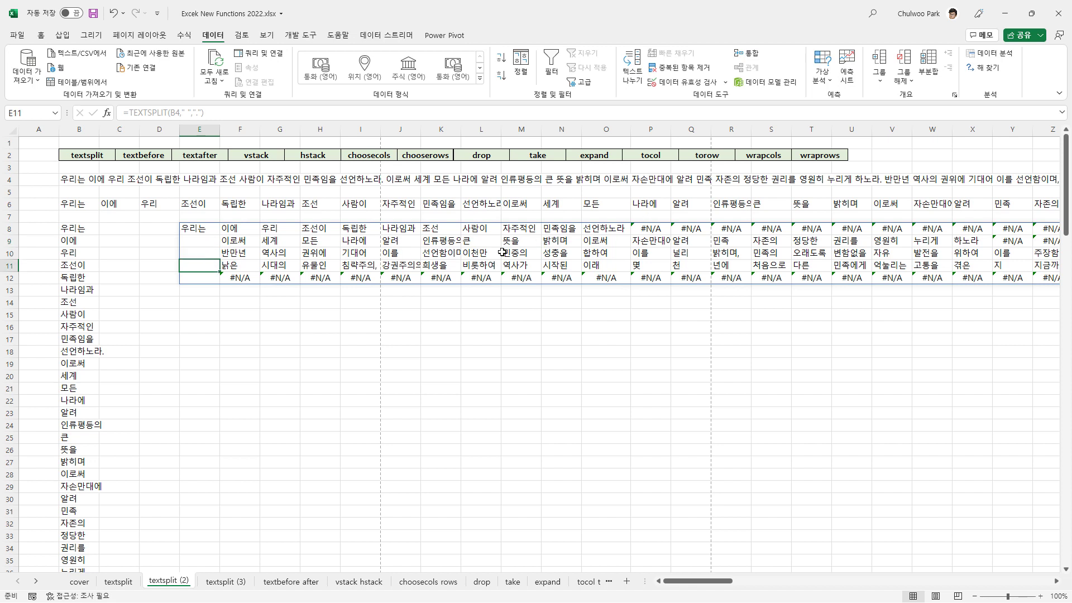
pyautogui.click(607, 228)
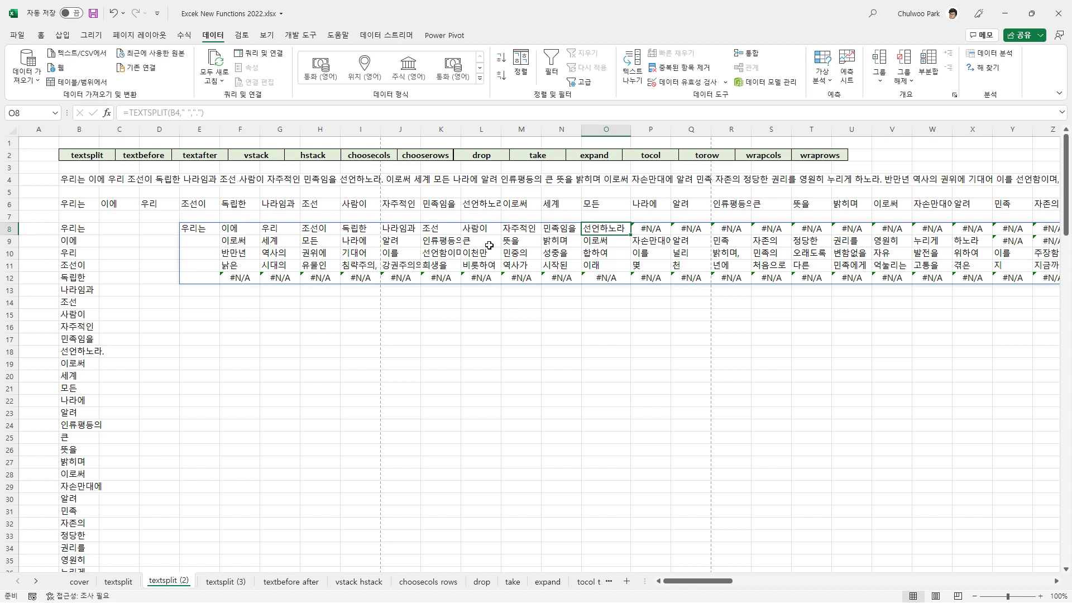
# Extend the TEXTSPLIT formula in E8 to pad missing cells with "-", leaving the ignore_empty argument blank
pyautogui.click(201, 229)
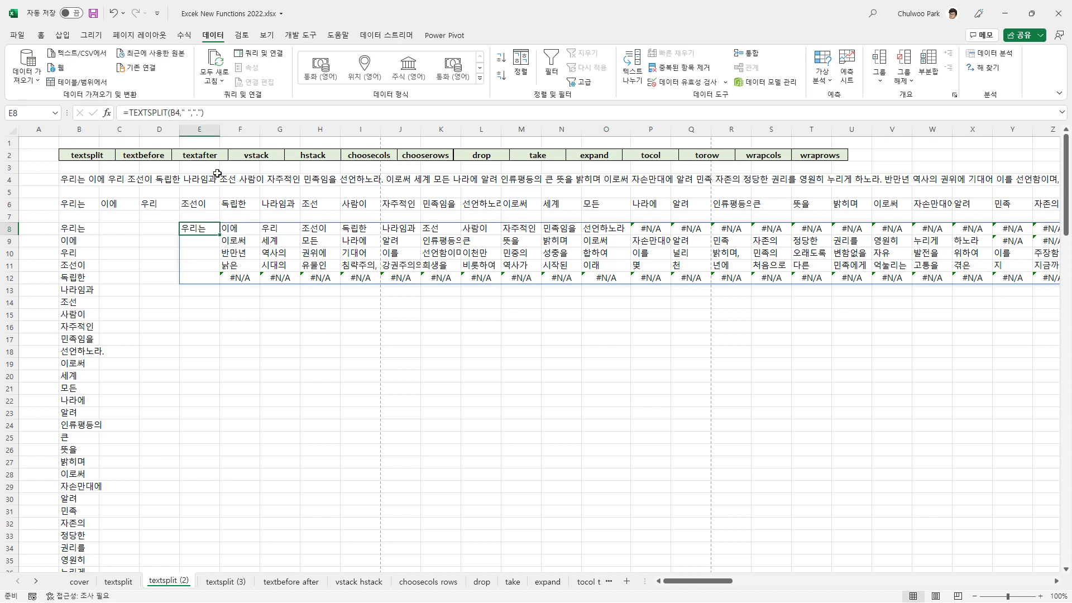
pyautogui.click(201, 113)
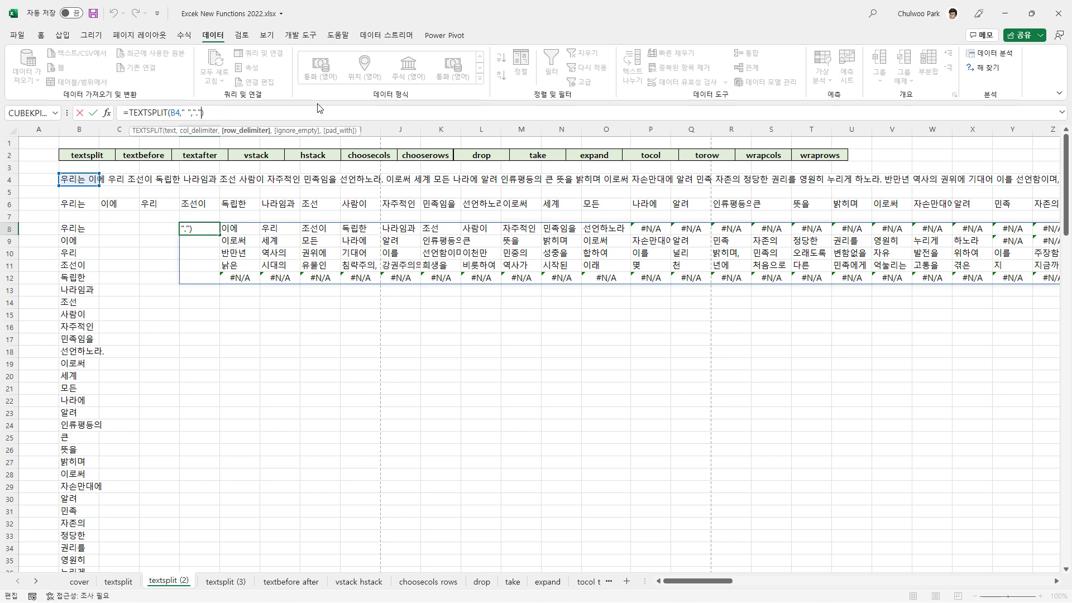
pyautogui.write(',')
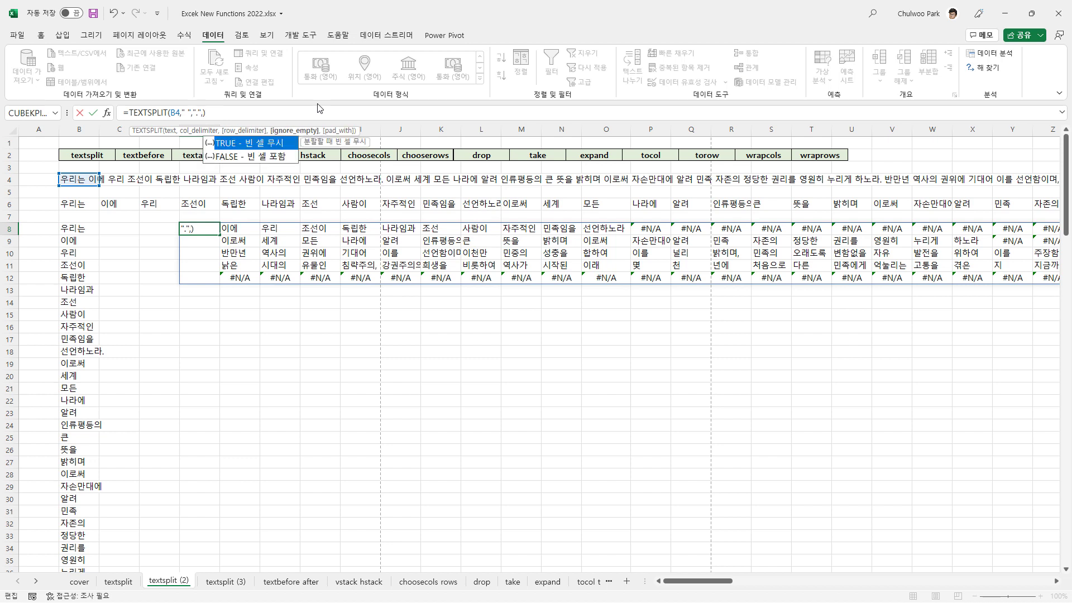
pyautogui.write(',')
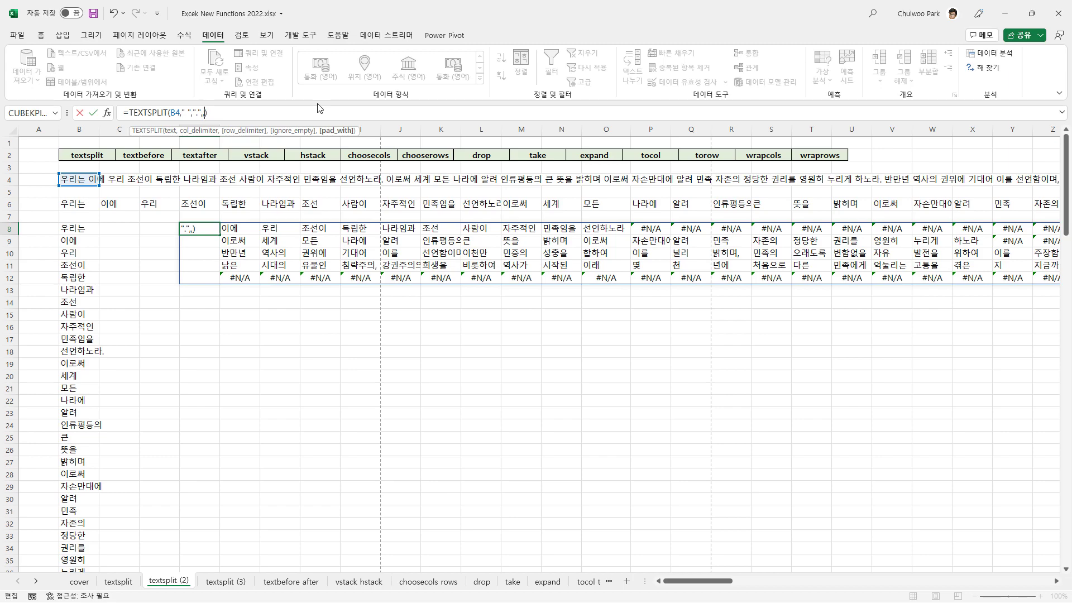
pyautogui.write('"_')
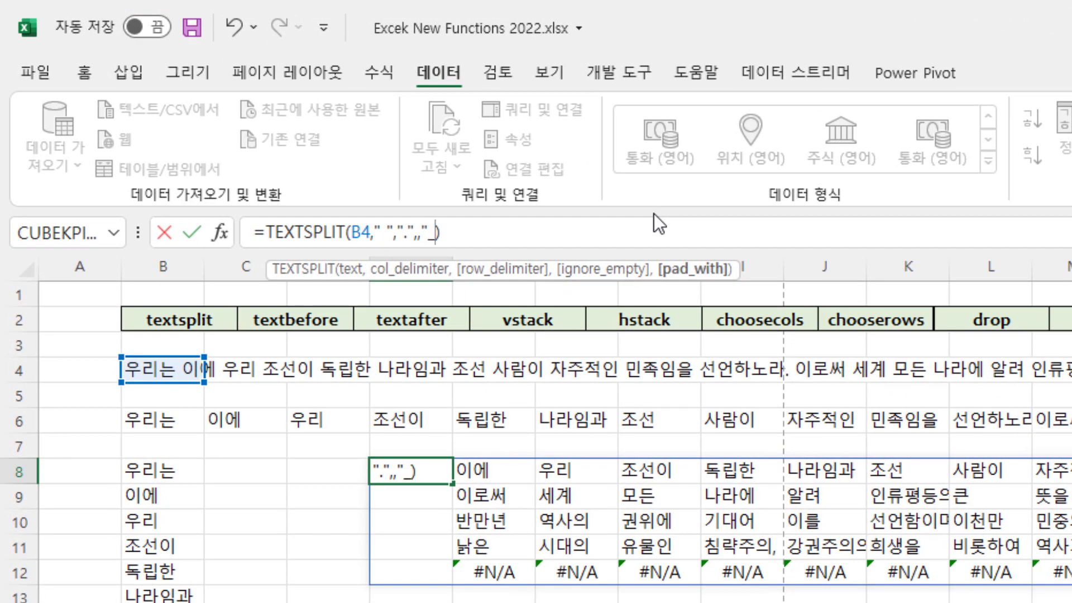
pyautogui.press('BackSpace')
pyautogui.write('-"')
pyautogui.press('Return')
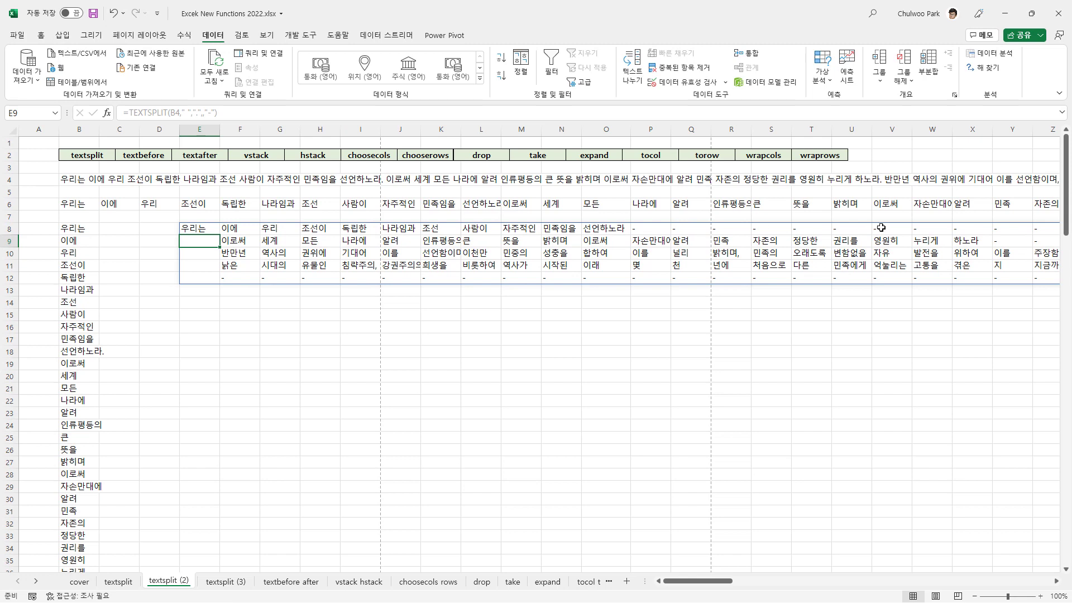
# Replace the dash used for padding in the E8 TEXTSPLIT formula with an empty string
pyautogui.click(213, 228)
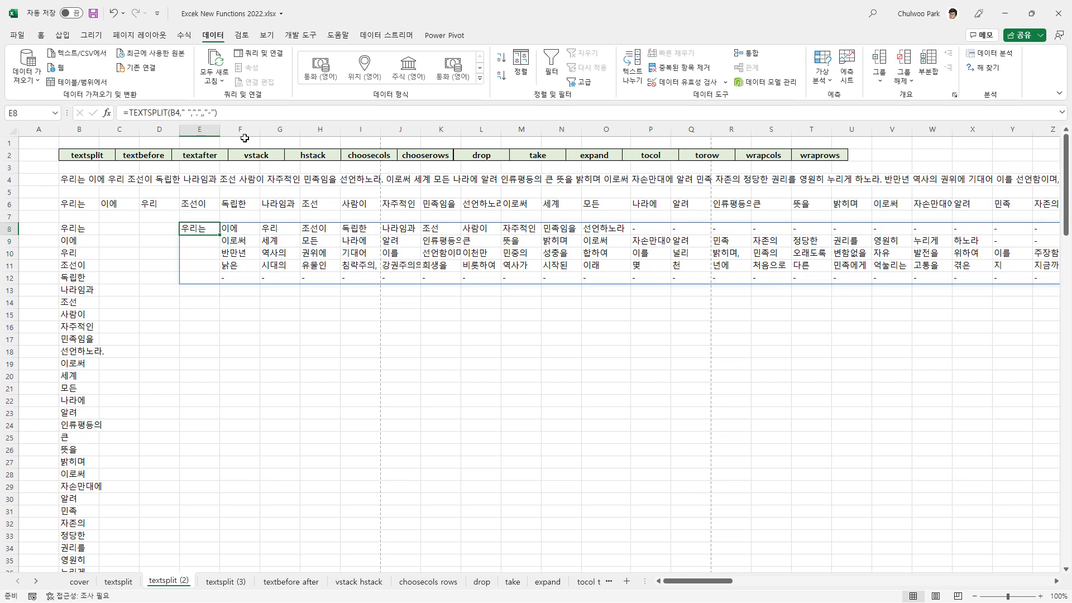
pyautogui.click(207, 113)
pyautogui.press('BackSpace')
pyautogui.press('Return')
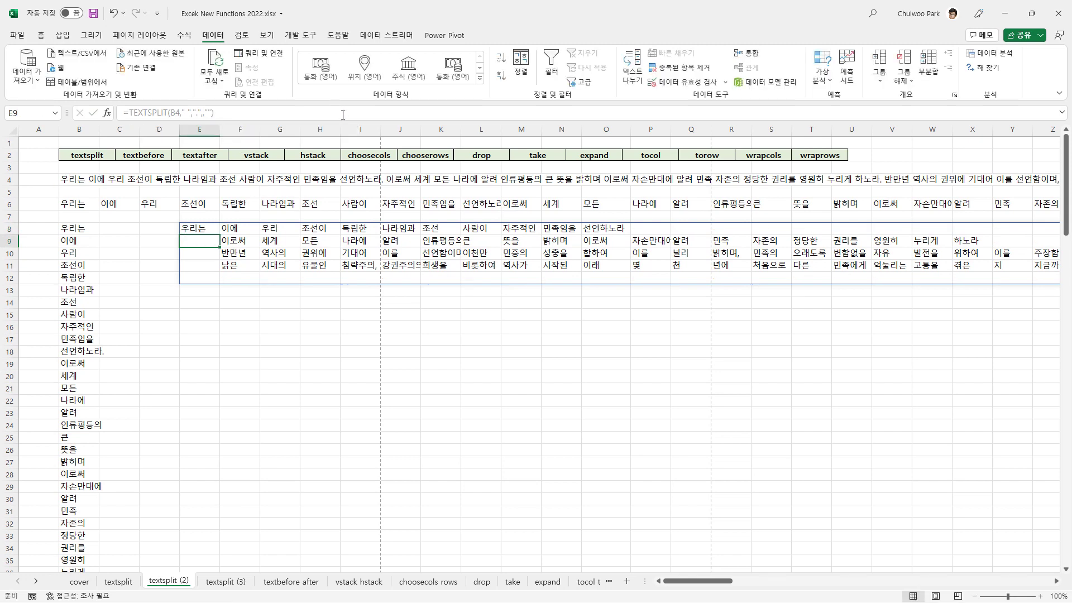
pyautogui.click(717, 258)
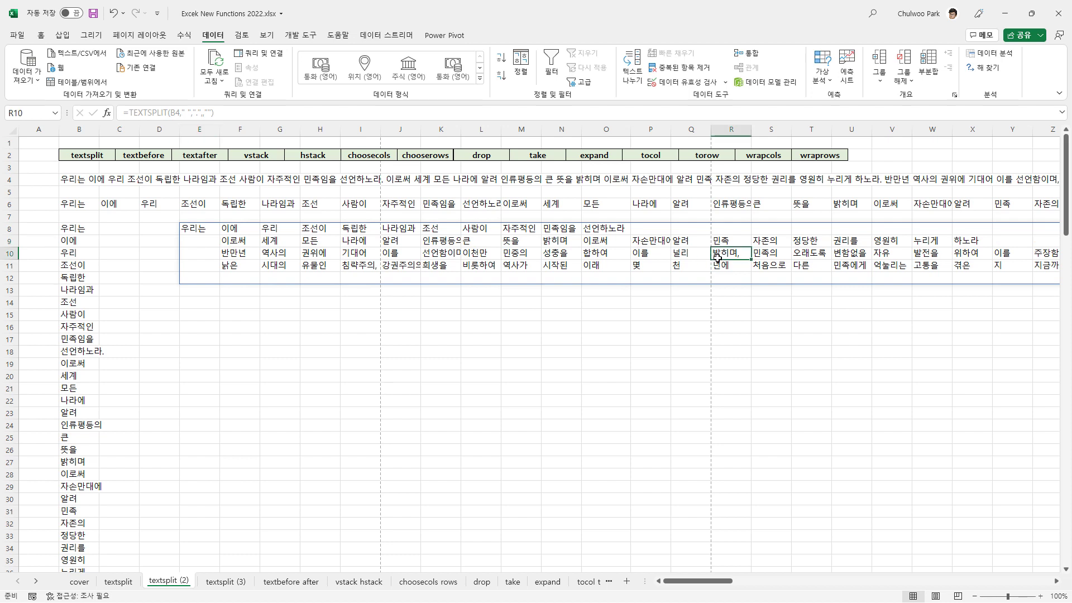
pyautogui.click(546, 276)
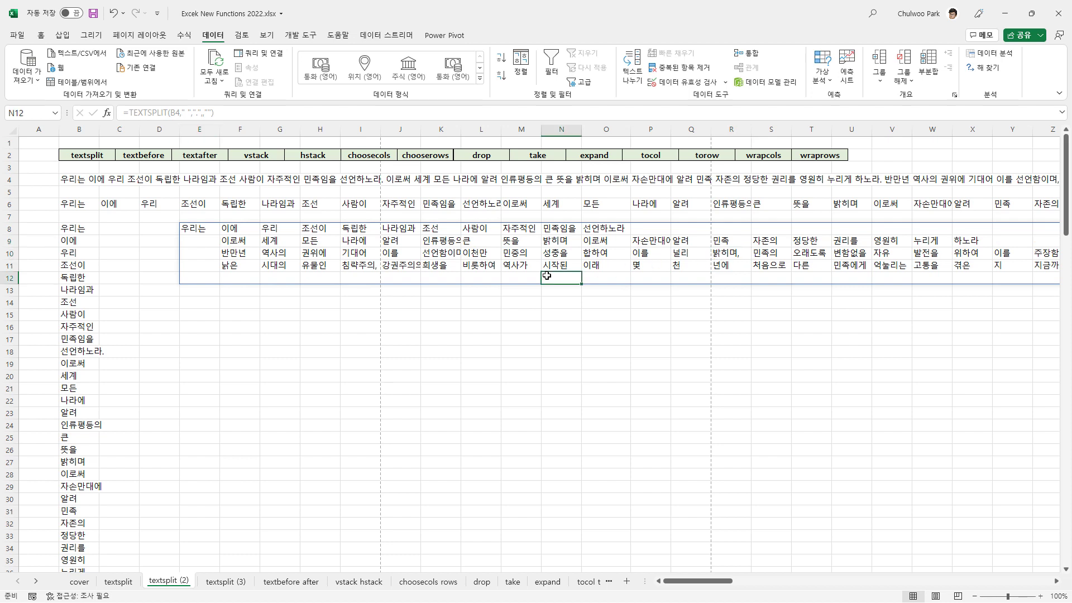
# Set the ignore_empty argument of the E8 TEXTSPLIT formula to FALSE
pyautogui.click(198, 233)
pyautogui.click(471, 115)
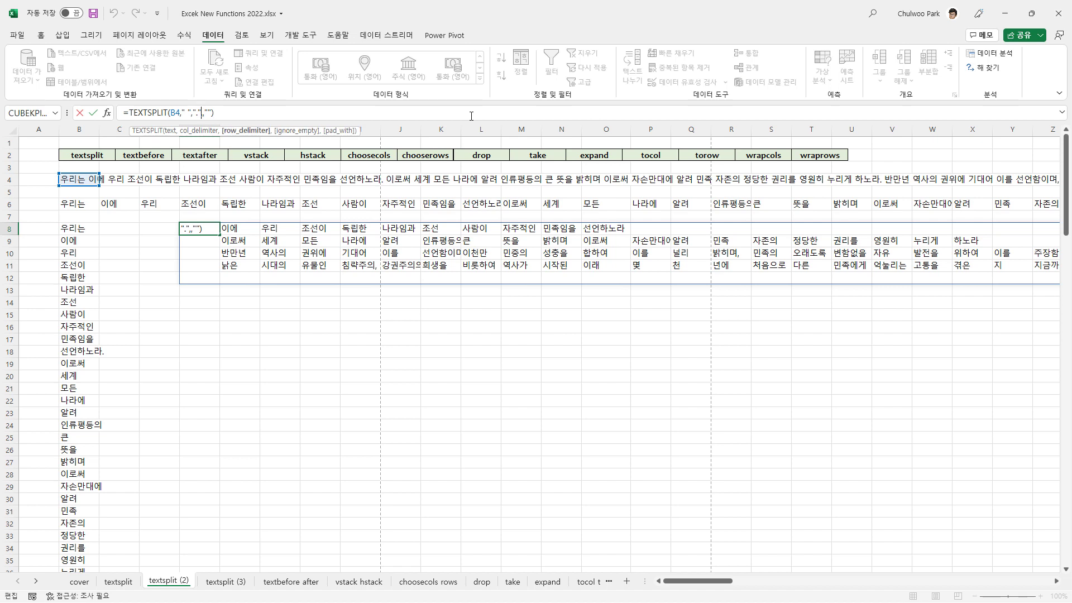
pyautogui.write('fal')
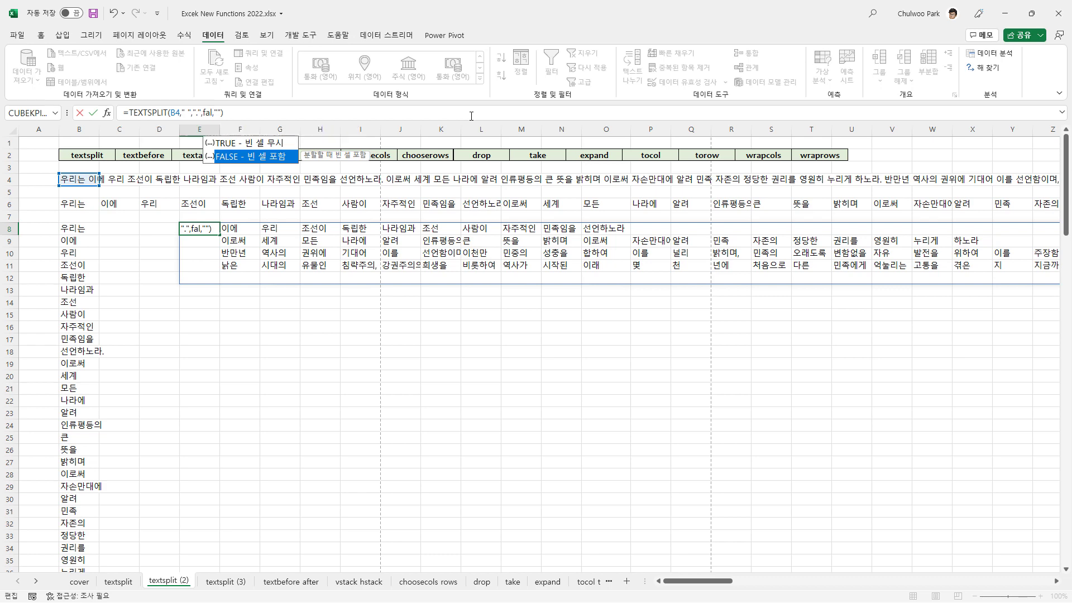
pyautogui.press('Return')
pyautogui.press('Up')
pyautogui.press('F2')
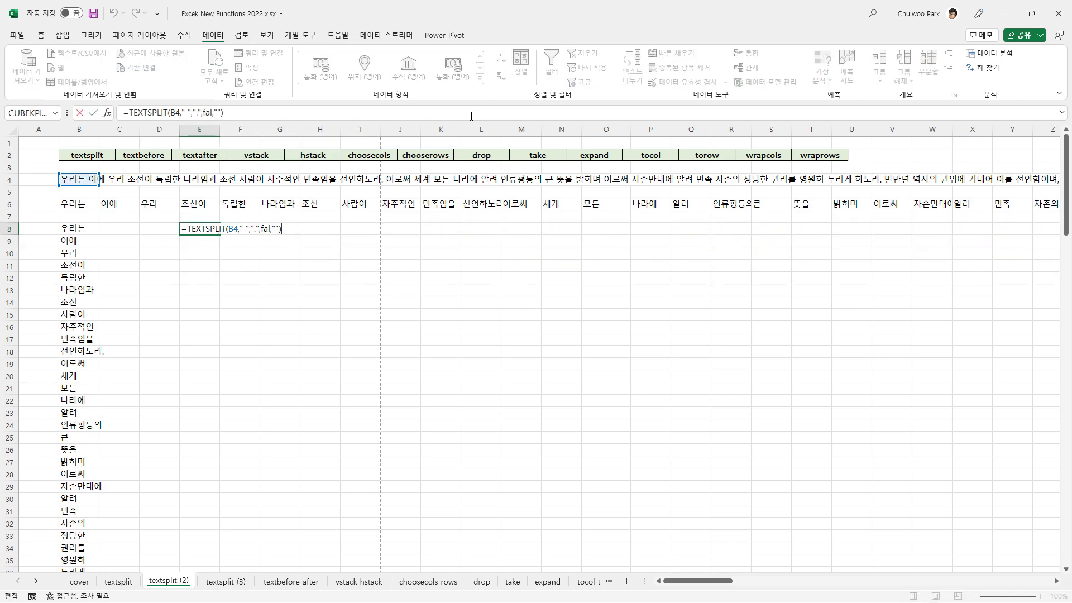
pyautogui.press('Left')
pyautogui.press('Left')
pyautogui.press('Left')
pyautogui.press('Left')
pyautogui.write('se')
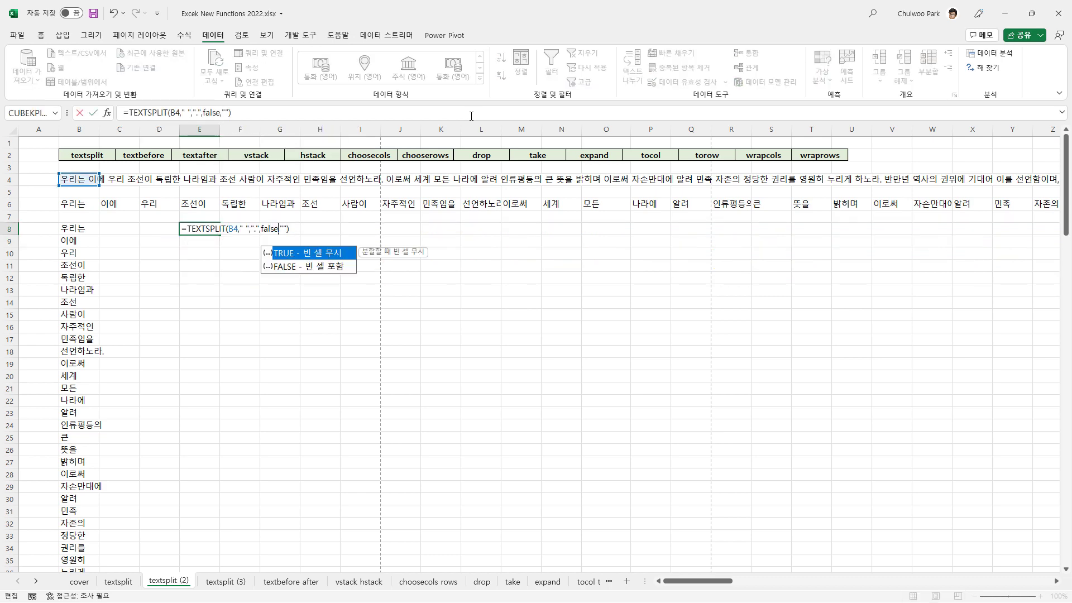
pyautogui.press('Return')
# Examine the words spilled by the E8 formula along row 10 out to column AM and return to the start of the rows
pyautogui.press('Down')
pyautogui.press('Down')
pyautogui.press('Right')
pyautogui.press('Right')
pyautogui.press('Right')
pyautogui.press('Right')
pyautogui.press('Right')
pyautogui.press('Right')
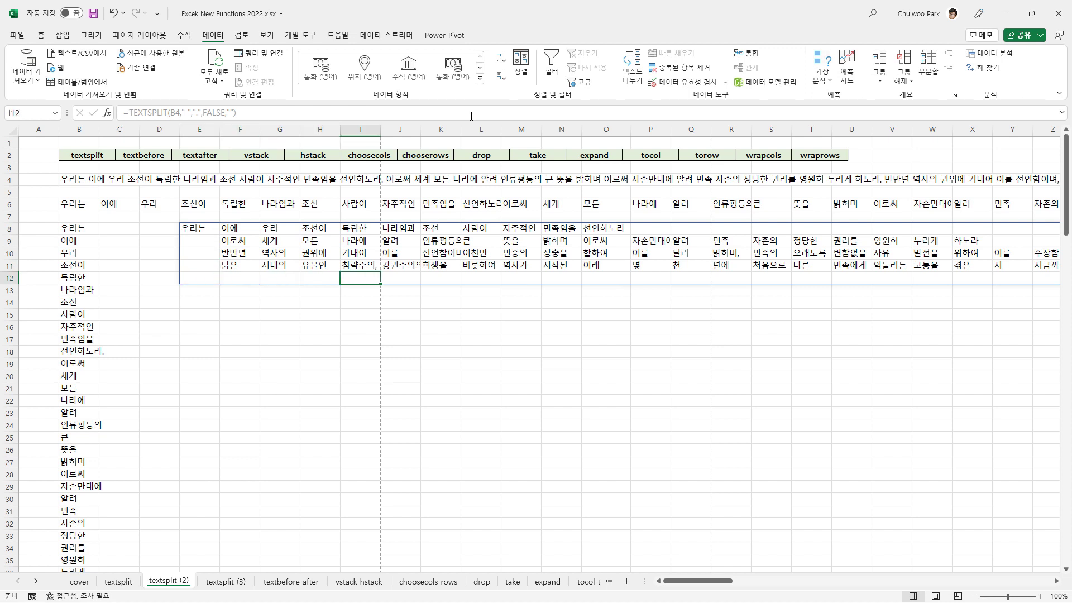
pyautogui.press('Up')
pyautogui.press('Right')
pyautogui.press('Right')
pyautogui.press('Right')
pyautogui.press('Right')
pyautogui.press('Right')
pyautogui.press('Right')
pyautogui.press('Right')
pyautogui.press('Right')
pyautogui.press('Right')
pyautogui.press('Right')
pyautogui.press('Right')
pyautogui.press('Right')
pyautogui.press('Right')
pyautogui.press('Right')
pyautogui.press('Right')
pyautogui.press('Right')
pyautogui.press('Right')
pyautogui.press('Right')
pyautogui.press('Right')
pyautogui.press('Right')
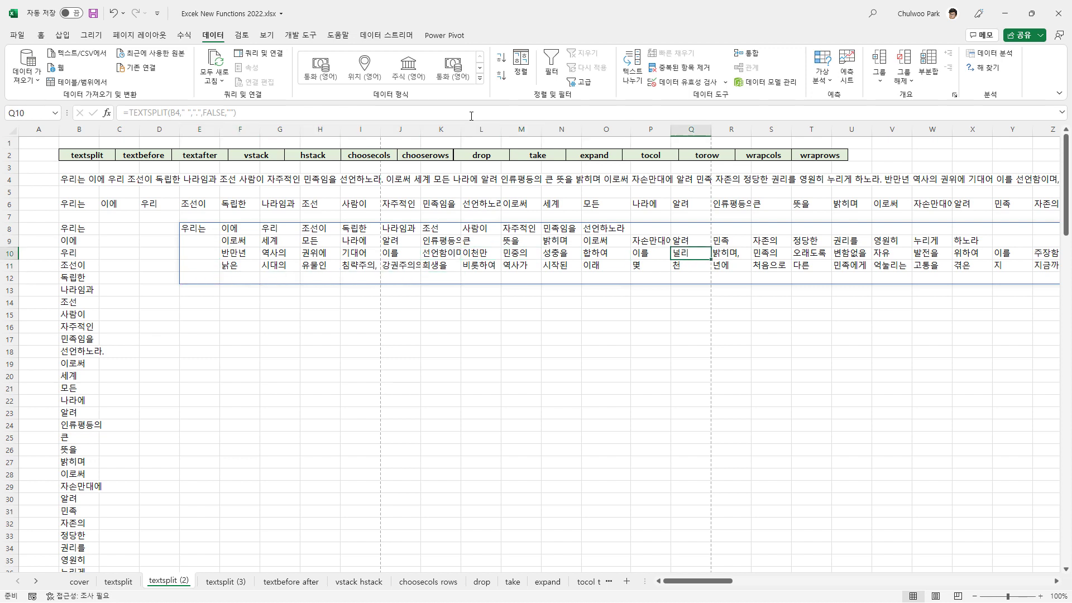
pyautogui.press('Right')
pyautogui.press('Right')
pyautogui.press('Right')
pyautogui.press('Right')
pyautogui.press('Right')
pyautogui.press('Right')
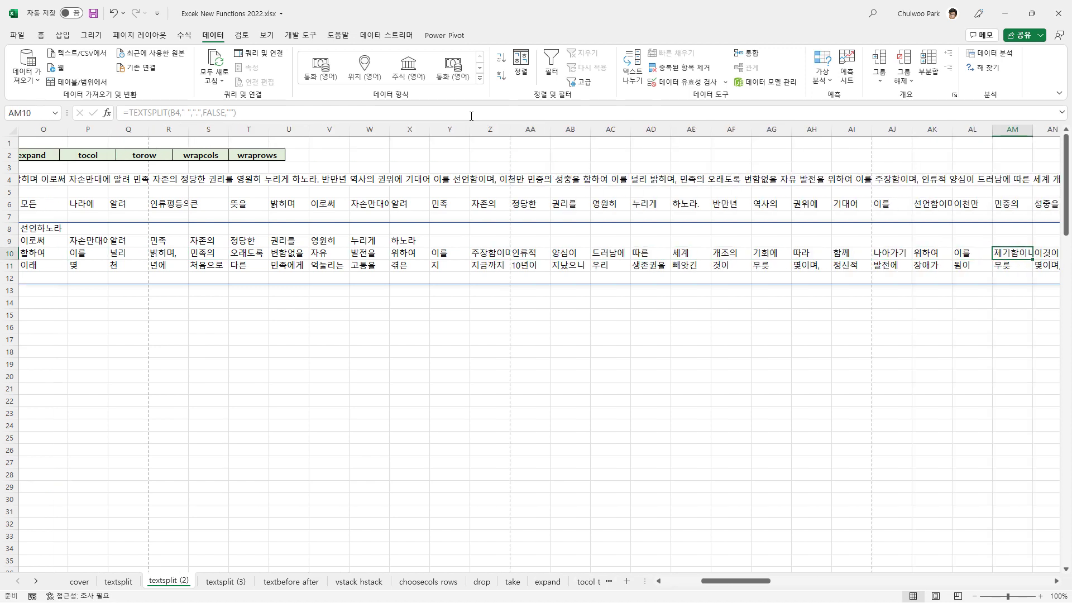
pyautogui.press('Left')
pyautogui.press('Left')
pyautogui.press('Left')
pyautogui.press('Left')
pyautogui.press('Left')
pyautogui.press('Left')
pyautogui.press('Left')
pyautogui.press('Left')
pyautogui.press('Left')
pyautogui.press('Left')
pyautogui.press('Left')
pyautogui.press('Left')
pyautogui.press('Left')
pyautogui.press('Left')
pyautogui.press('Left')
pyautogui.press('Left')
pyautogui.press('Left')
pyautogui.press('Left')
pyautogui.press('Left')
pyautogui.press('Left')
pyautogui.press('Left')
pyautogui.press('Left')
pyautogui.press('Left')
pyautogui.press('Left')
pyautogui.press('Left')
pyautogui.press('Left')
pyautogui.press('Left')
pyautogui.press('Left')
pyautogui.press('Left')
pyautogui.press('Left')
pyautogui.press('Left')
pyautogui.press('Left')
pyautogui.press('Left')
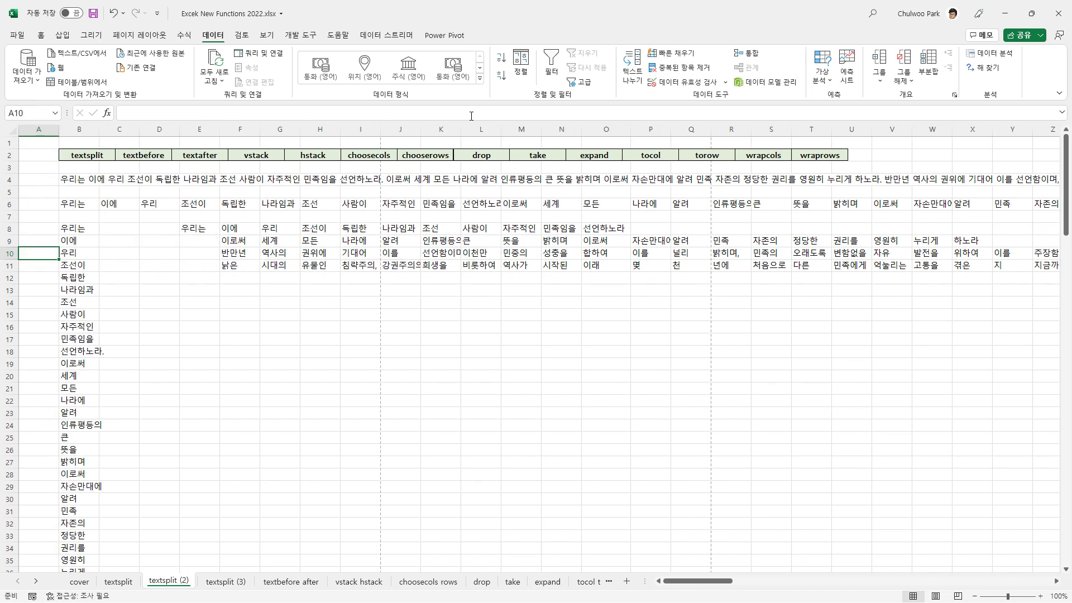
pyautogui.press('Right')
pyautogui.press('Right')
pyautogui.press('Right')
pyautogui.press('Right')
pyautogui.press('Right')
pyautogui.press('Right')
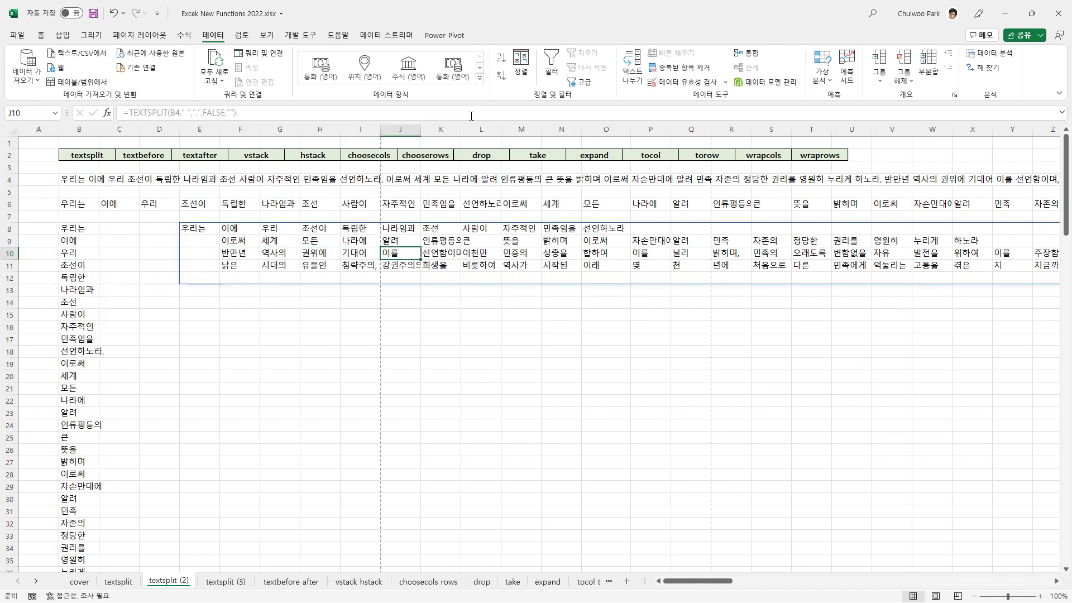
pyautogui.press('Up')
pyautogui.press('Up')
pyautogui.press('Up')
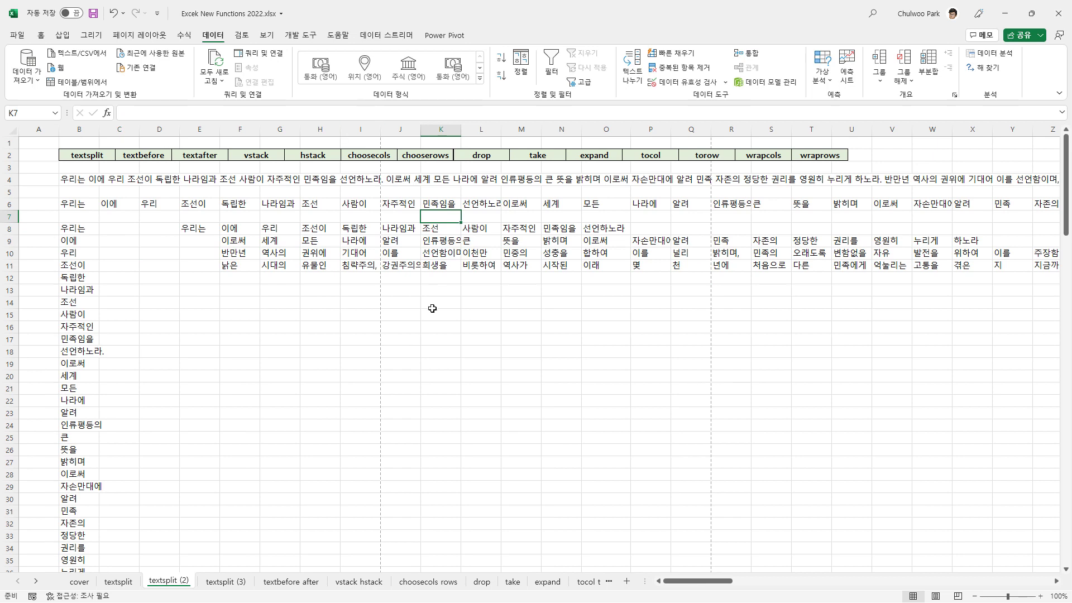
# Review the word list spilled down column B and check the formula in B8
pyautogui.click(315, 343)
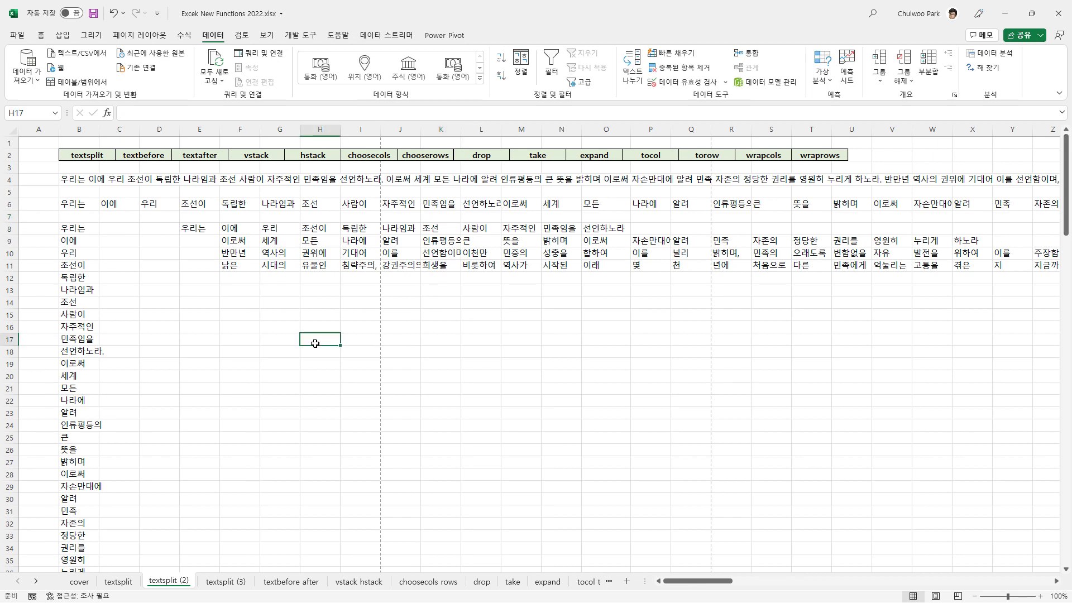
pyautogui.moveTo(71, 229); pyautogui.dragTo(73, 512)
pyautogui.click(159, 462)
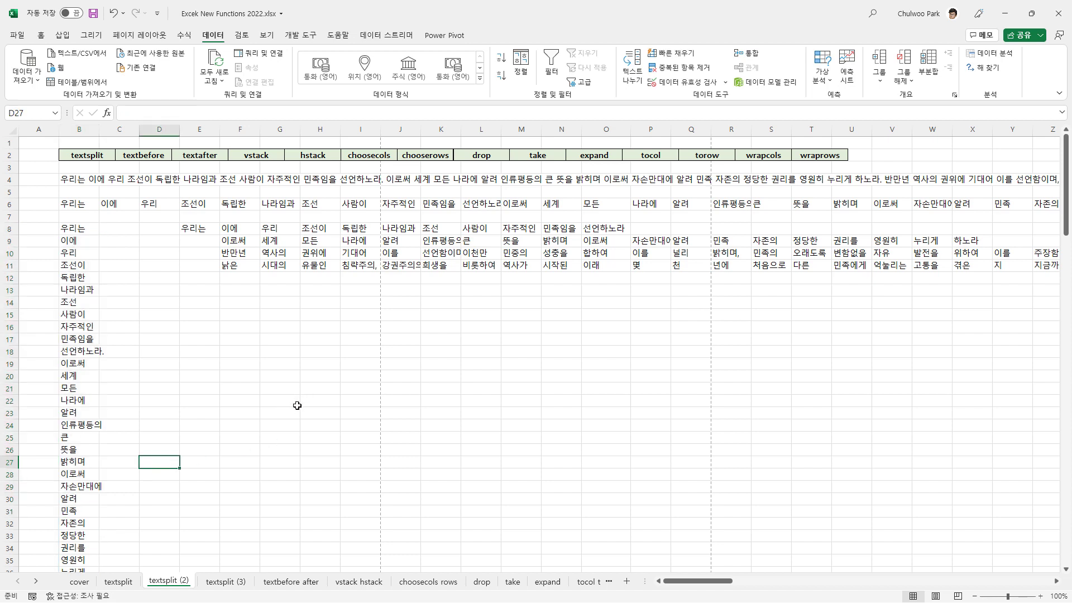
pyautogui.click(67, 235)
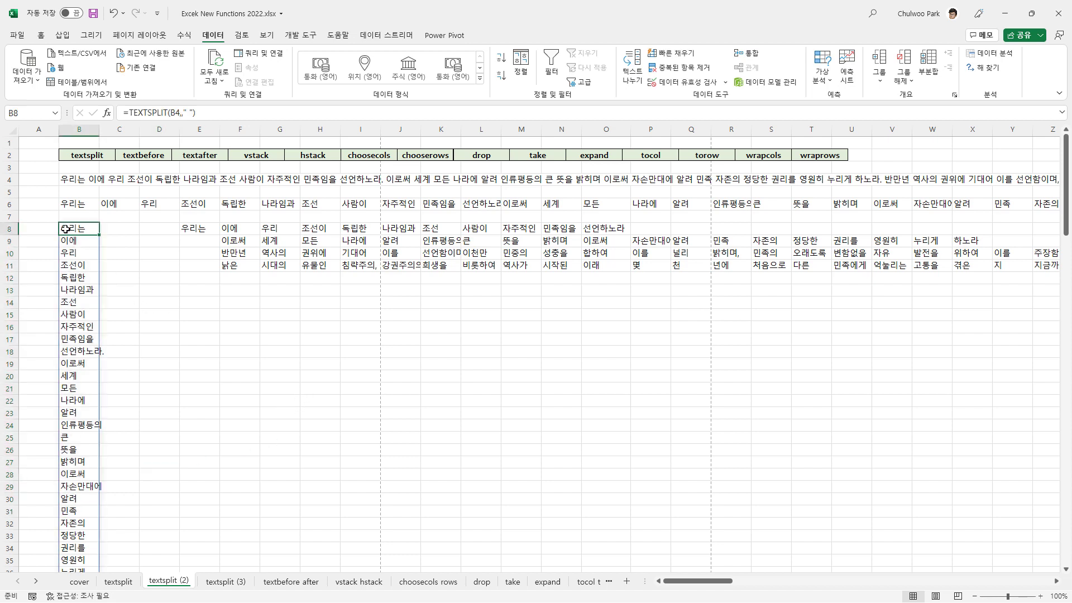
# Enter a UNIQUE formula in E15 that uses the whole spilled range B8# as its array
pyautogui.click(194, 315)
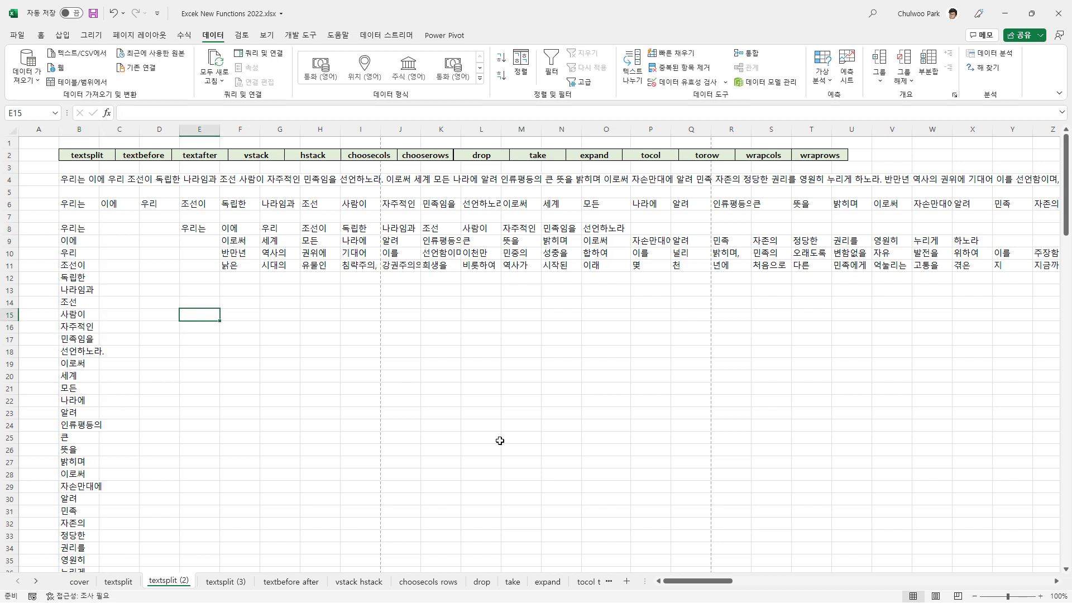
pyautogui.write('=u')
pyautogui.press('Down')
pyautogui.press('Down')
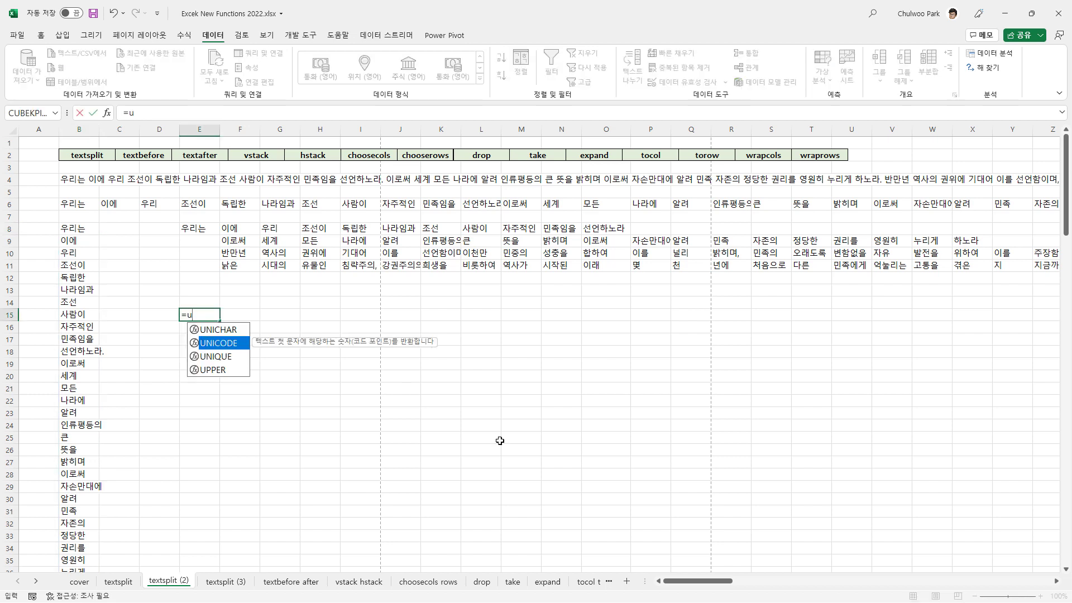
pyautogui.press('Tab')
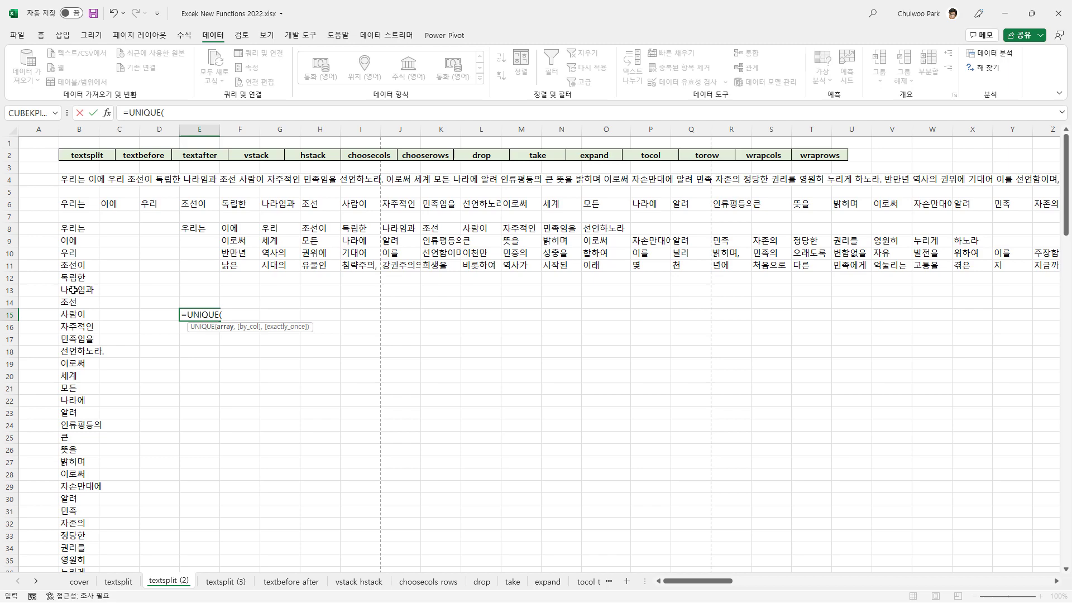
pyautogui.click(78, 228)
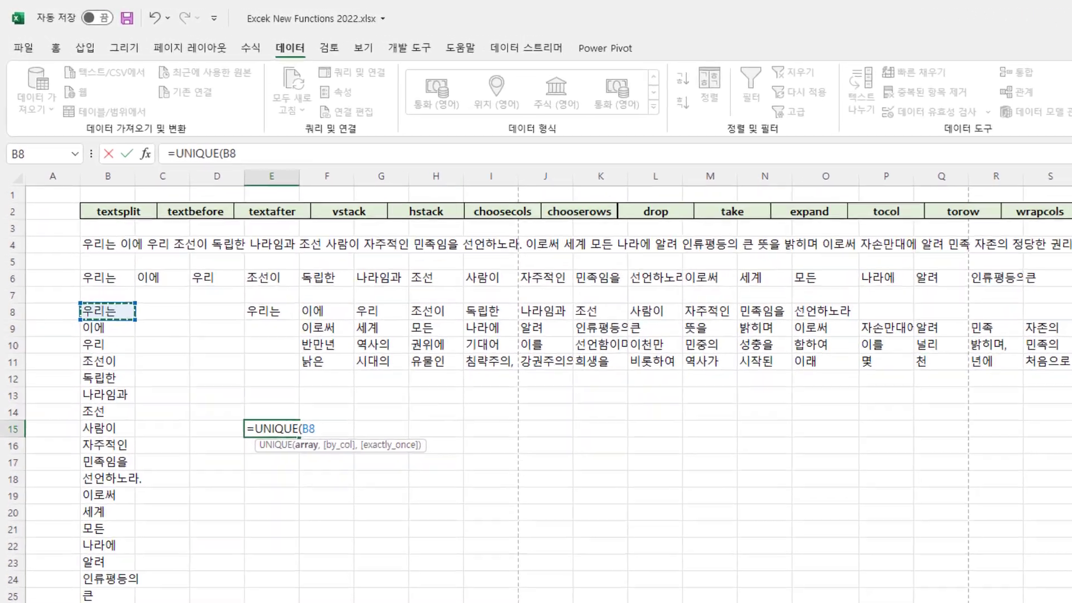
pyautogui.write('#')
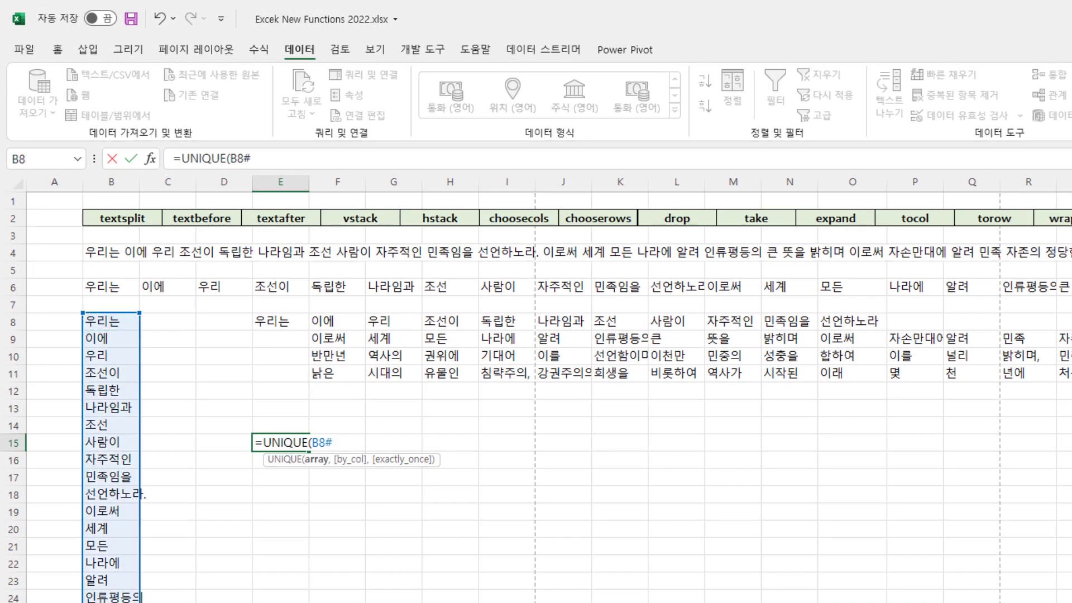
pyautogui.press('Return')
# Compare the unique words in column E with the full word list in column B down to their last rows
pyautogui.scroll(-13, 536, 390)
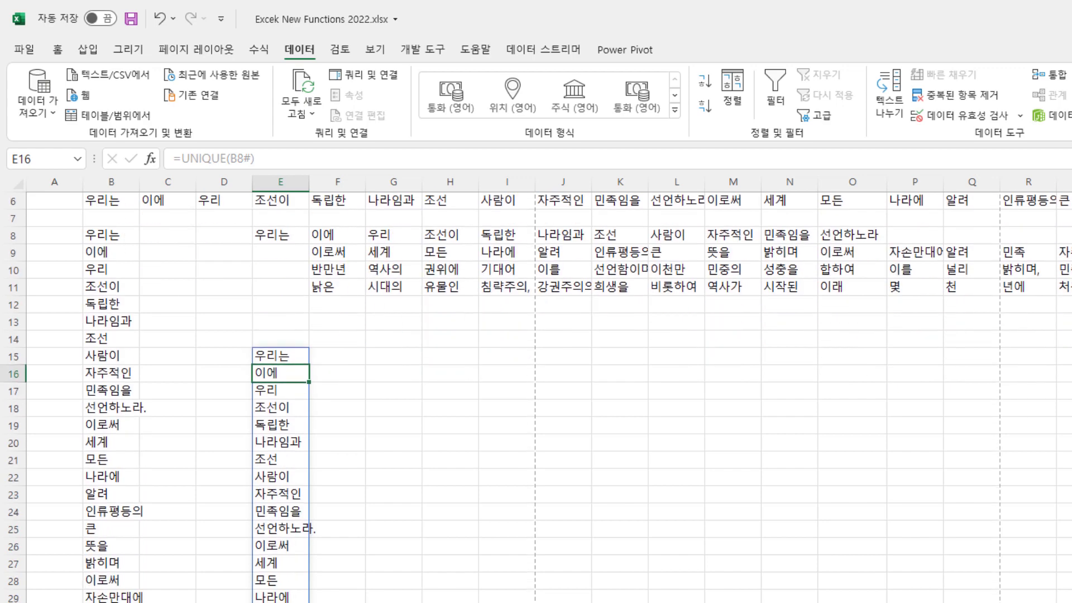
pyautogui.scroll(-17, 536, 391)
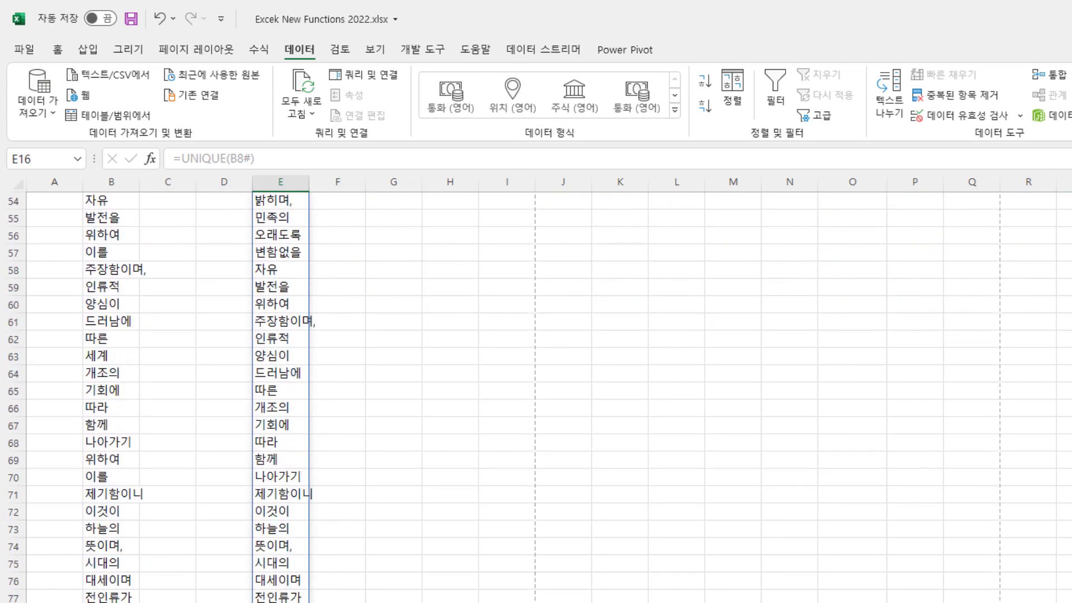
pyautogui.scroll(-8, 536, 391)
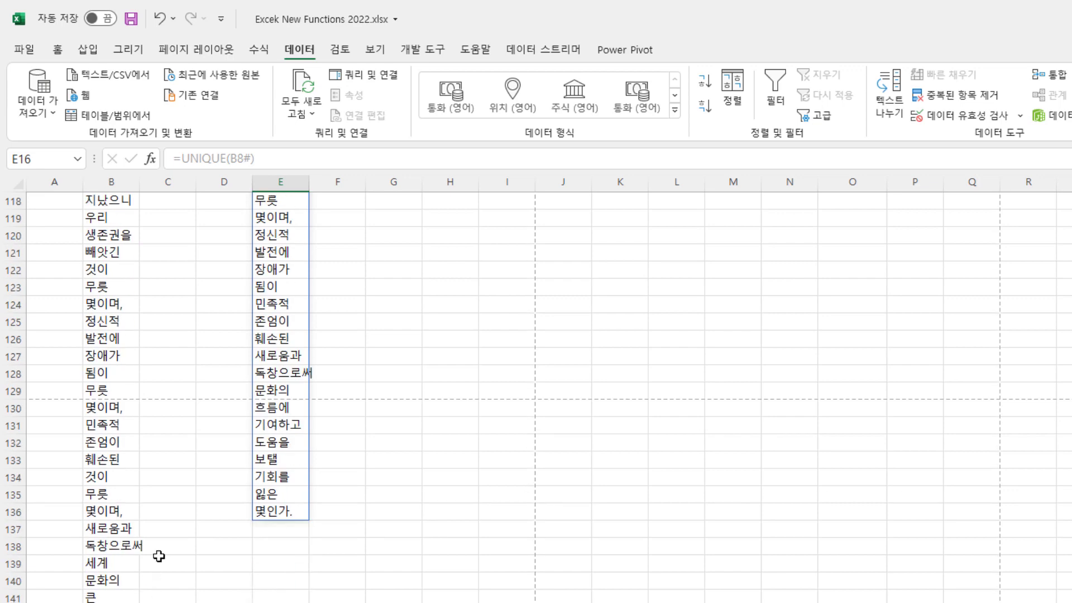
pyautogui.scroll(2, 112, 597)
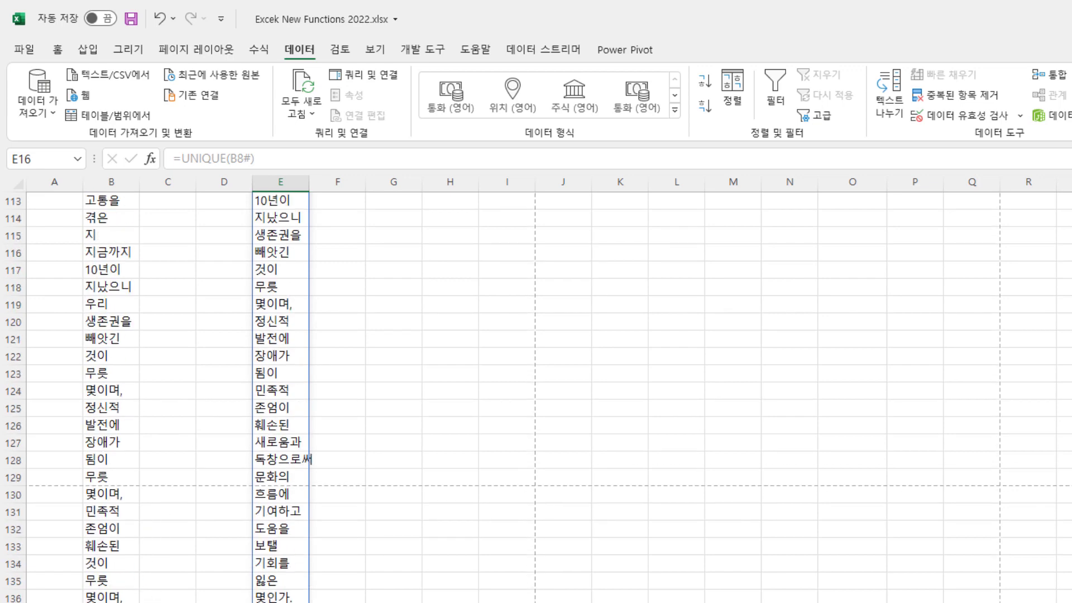
pyautogui.click(113, 581)
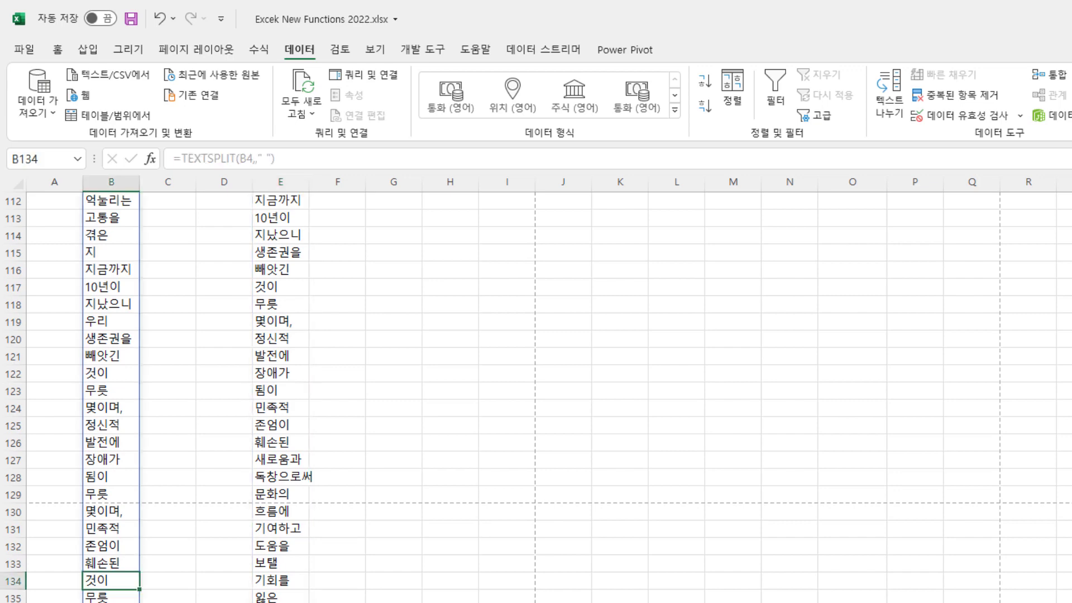
pyautogui.scroll(6, 119, 600)
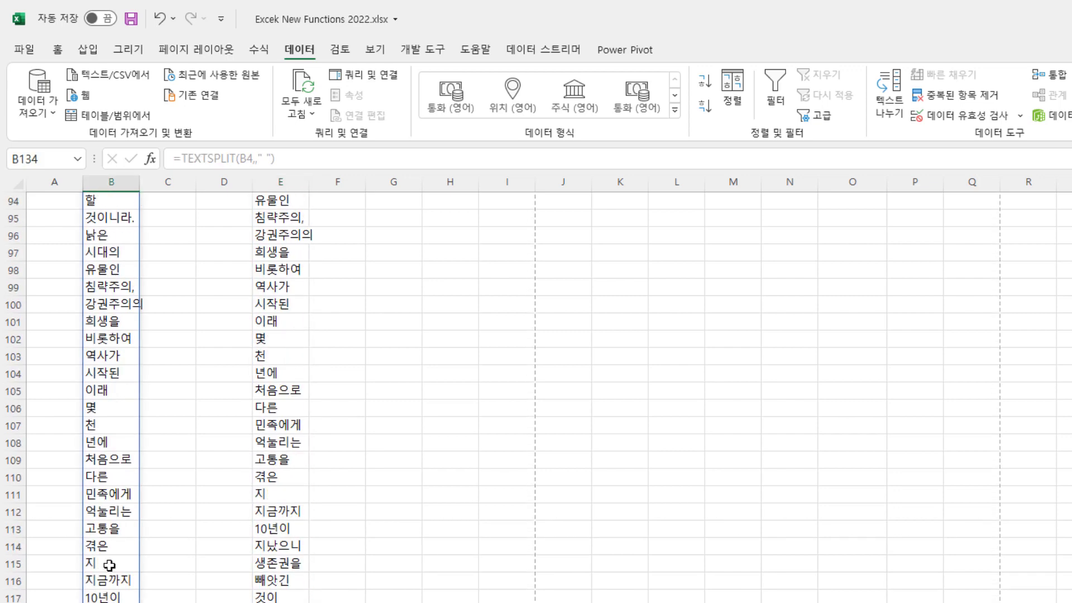
pyautogui.click(110, 565)
pyautogui.scroll(1, 112, 558)
pyautogui.click(277, 510)
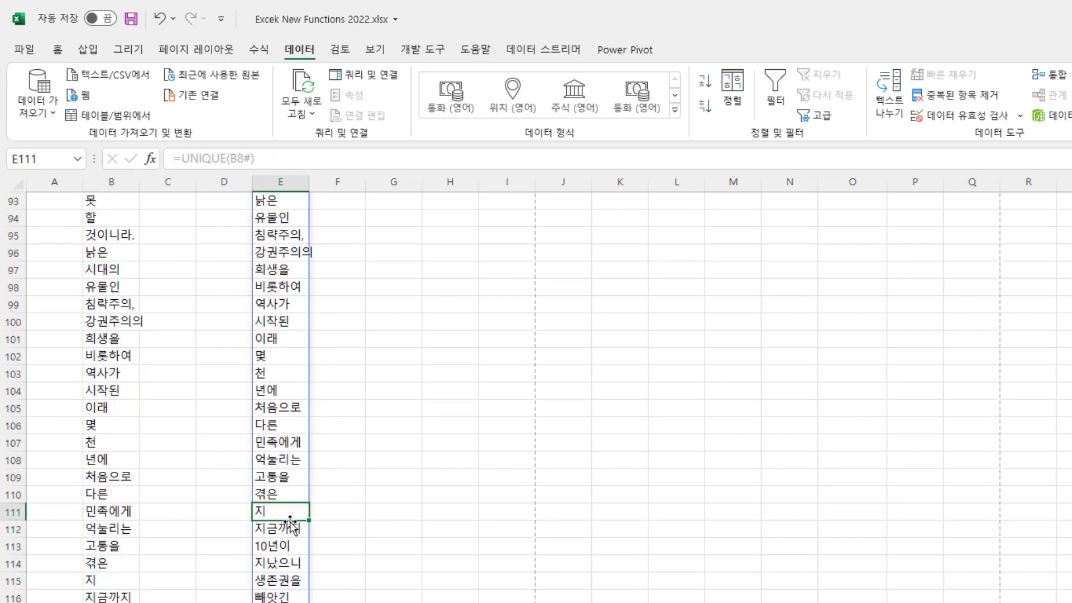
# Leave the unique word list and open the textsplit (3) sheet
pyautogui.scroll(15, 296, 541)
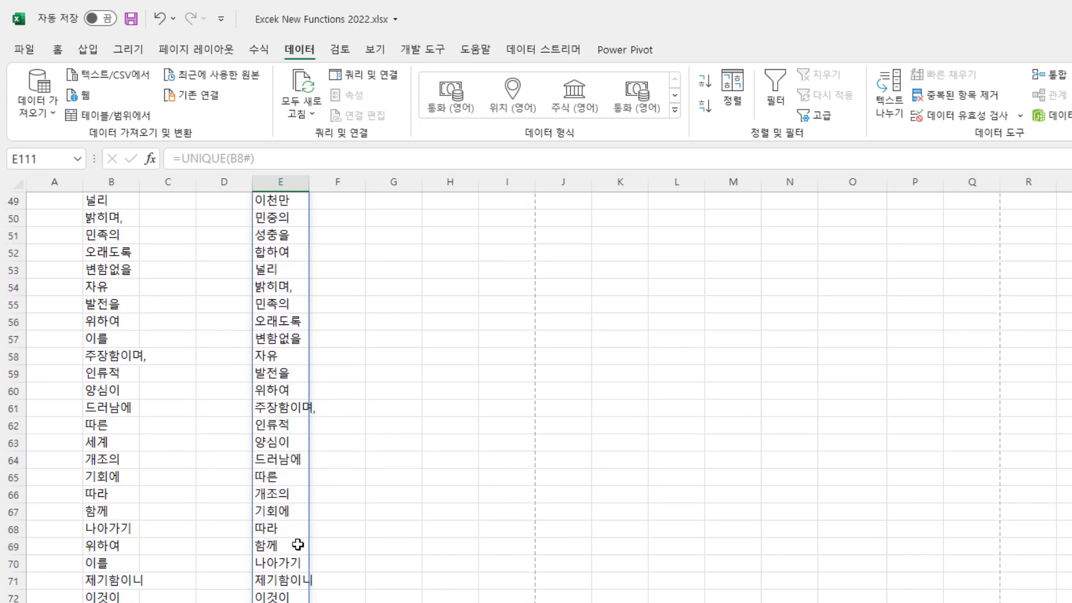
pyautogui.scroll(13, 297, 544)
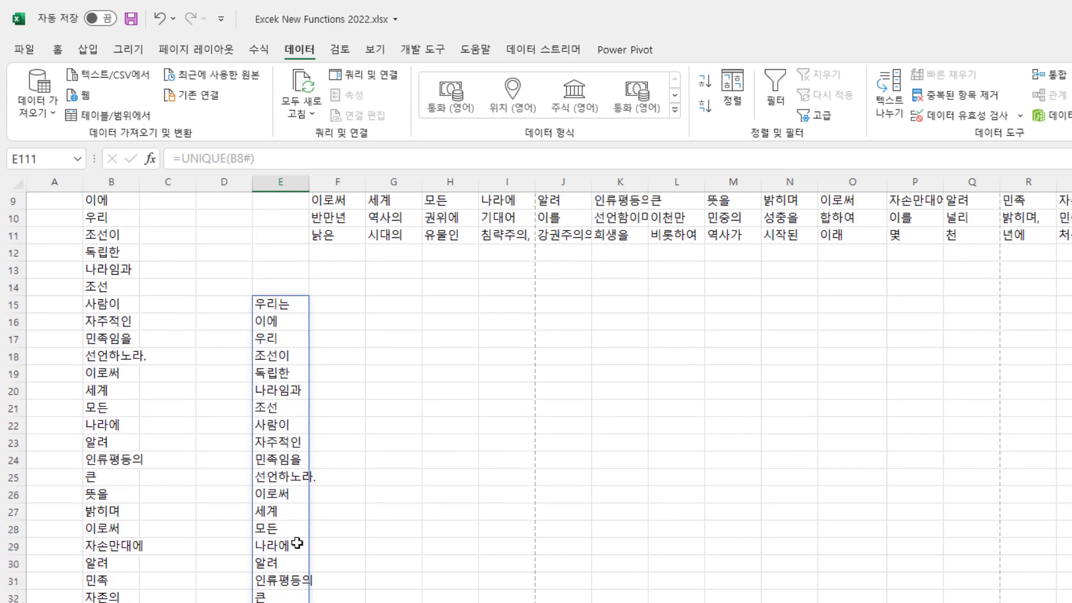
pyautogui.scroll(2, 297, 543)
pyautogui.moveTo(359, 402); pyautogui.dragTo(352, 581)
pyautogui.click(466, 499)
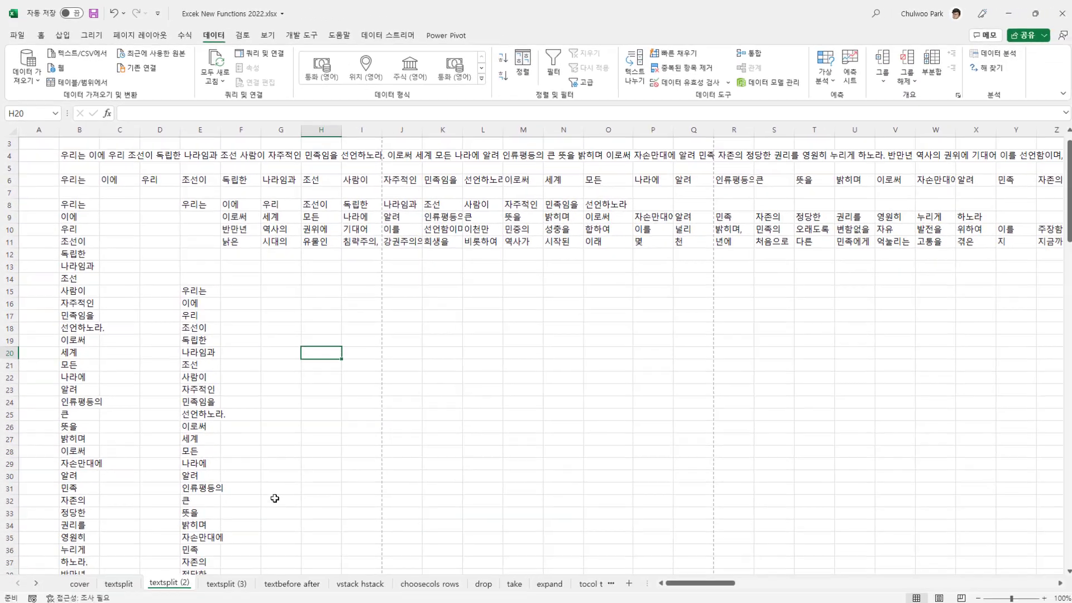
pyautogui.click(226, 582)
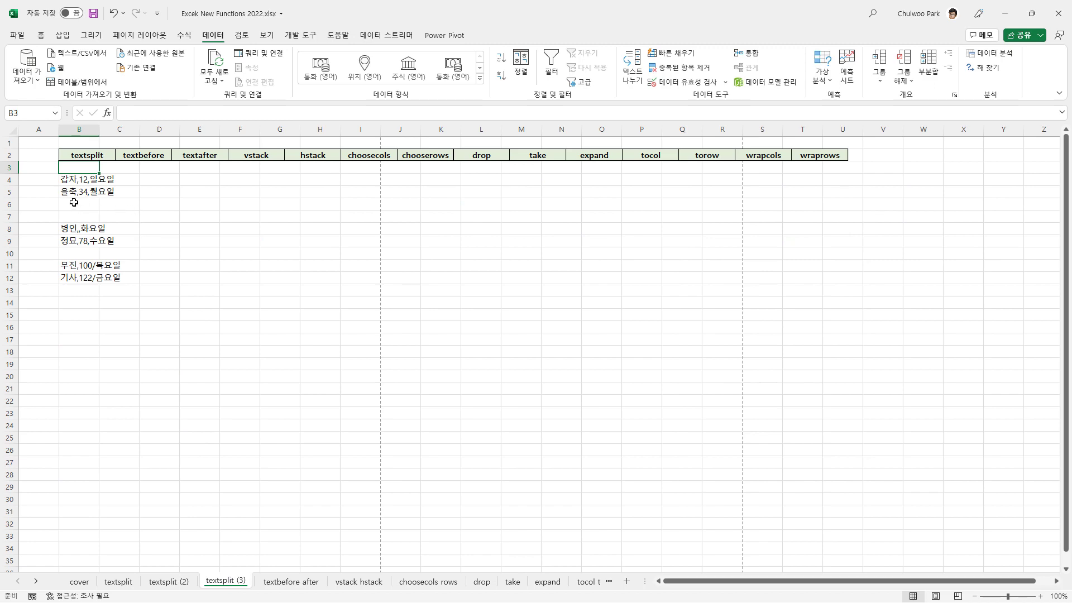
# Enter a TEXTSPLIT formula in D4 that splits the text of B4 into columns at each comma
pyautogui.click(159, 179)
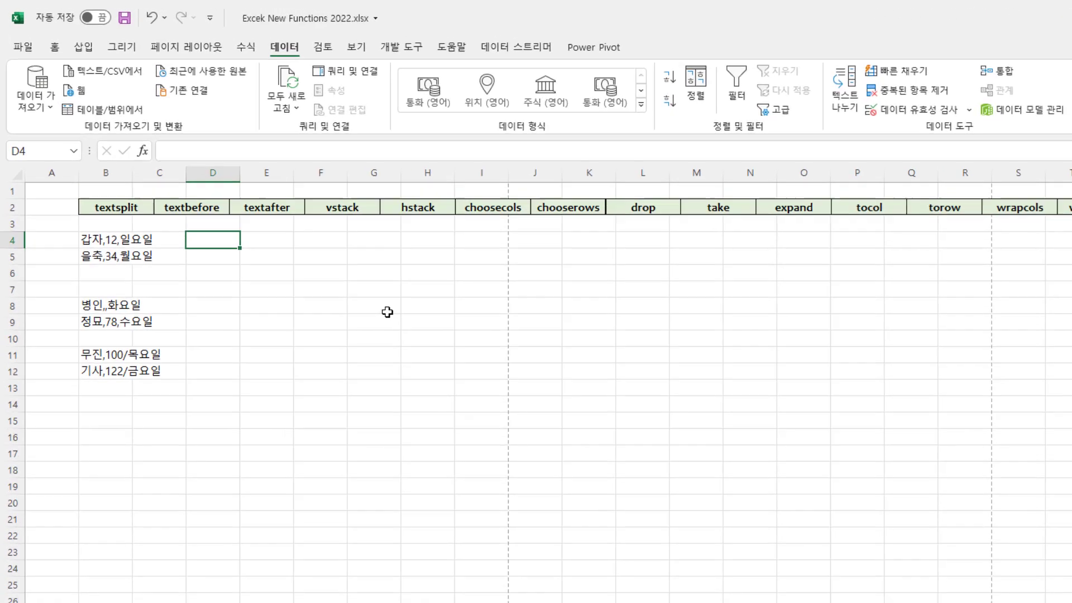
pyautogui.write('=te')
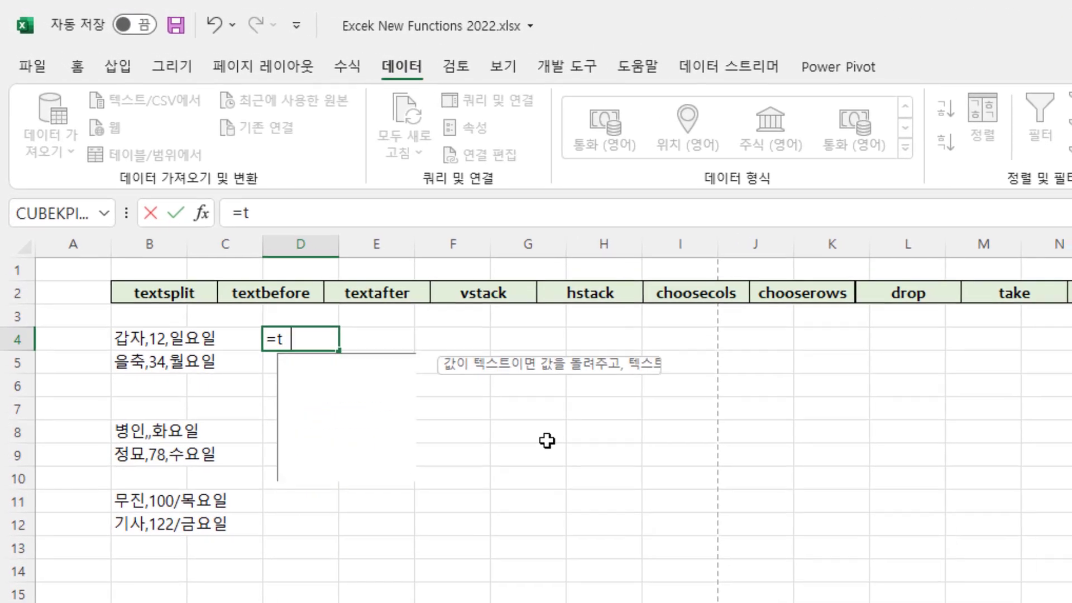
pyautogui.press('Down')
pyautogui.press('Down')
pyautogui.press('Down')
pyautogui.press('Down')
pyautogui.press('Tab')
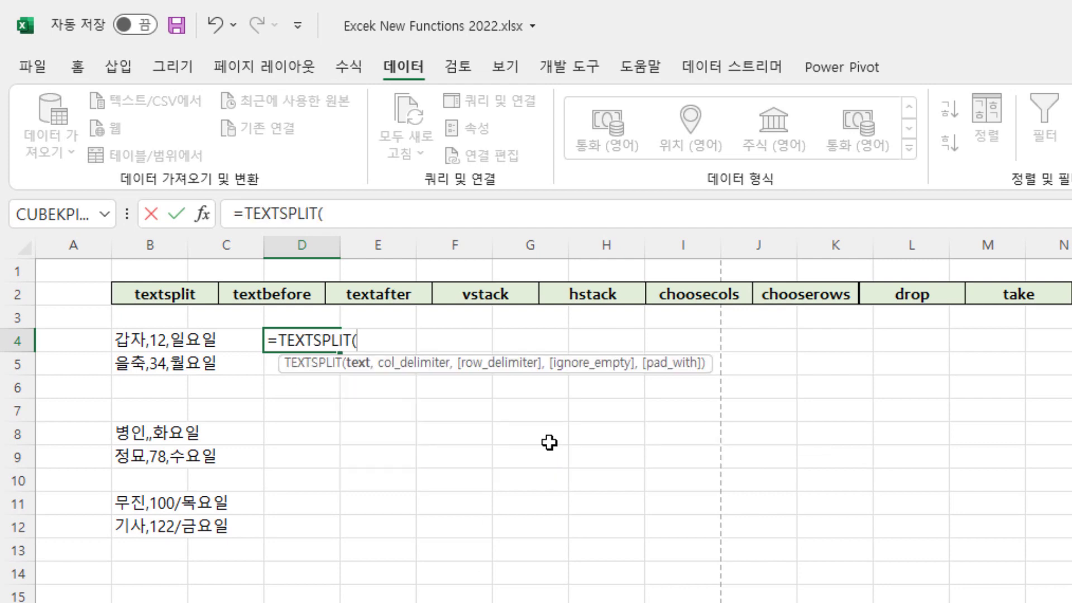
pyautogui.press('Left')
pyautogui.press('Left')
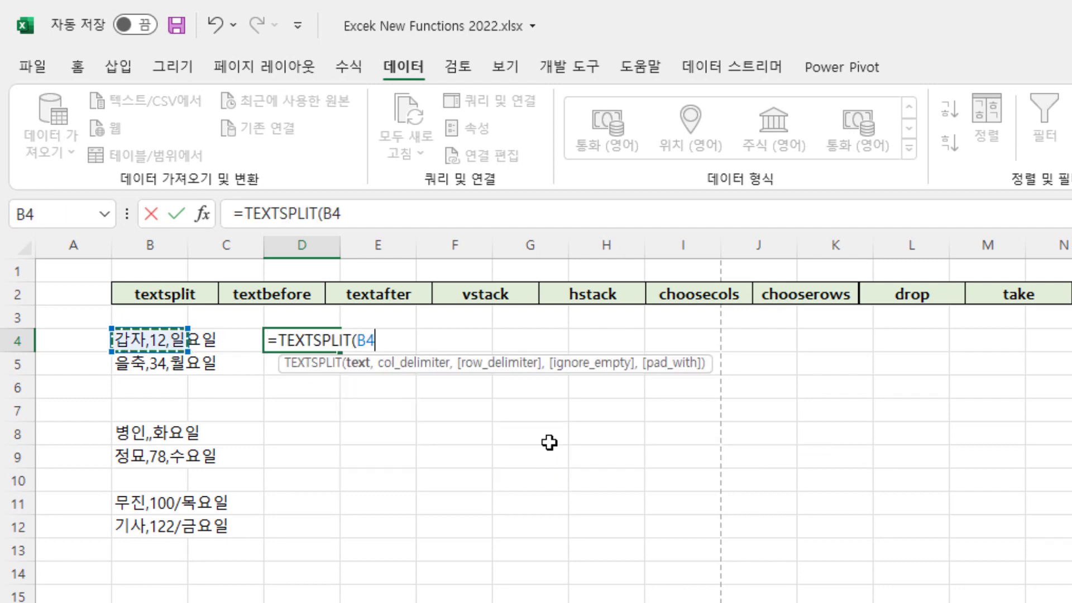
pyautogui.write(',')
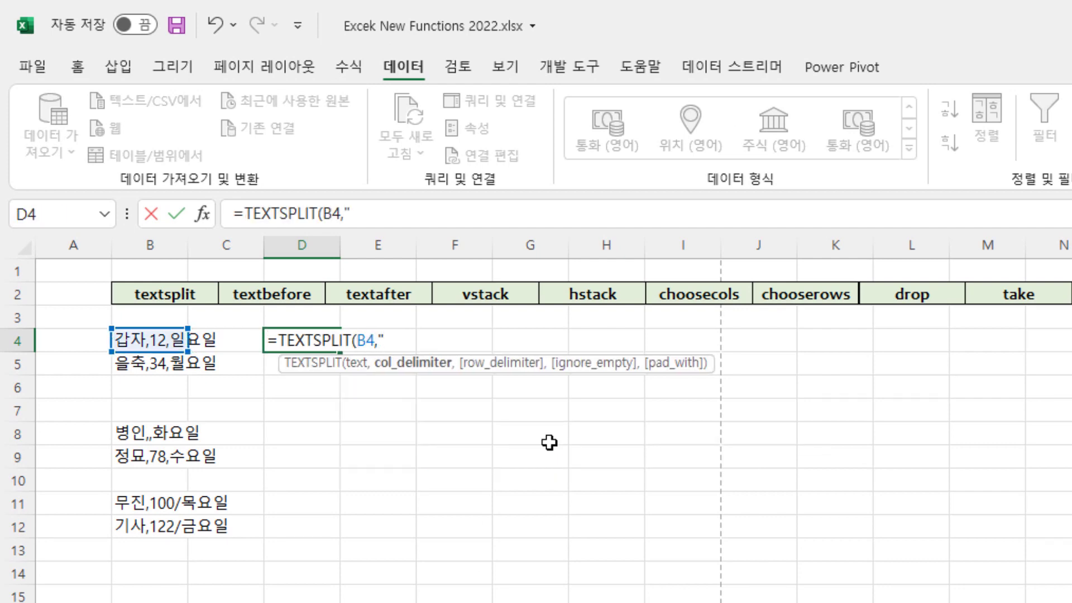
pyautogui.write('","')
pyautogui.press('Return')
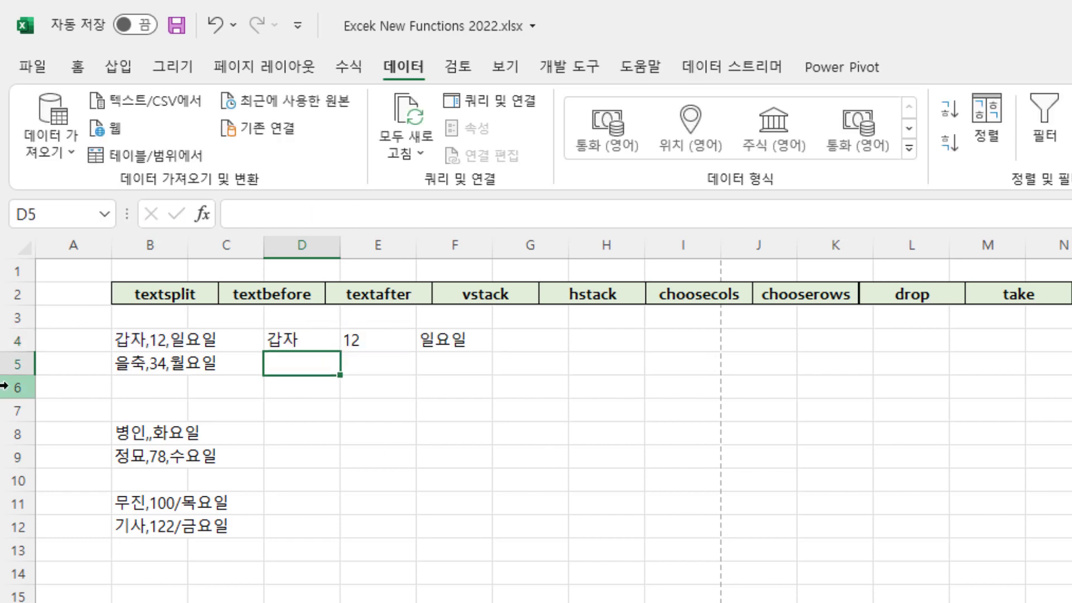
# Copy the TEXTSPLIT formula from D4 down to D5
pyautogui.click(284, 342)
pyautogui.moveTo(336, 351); pyautogui.dragTo(341, 374)
pyautogui.click(313, 407)
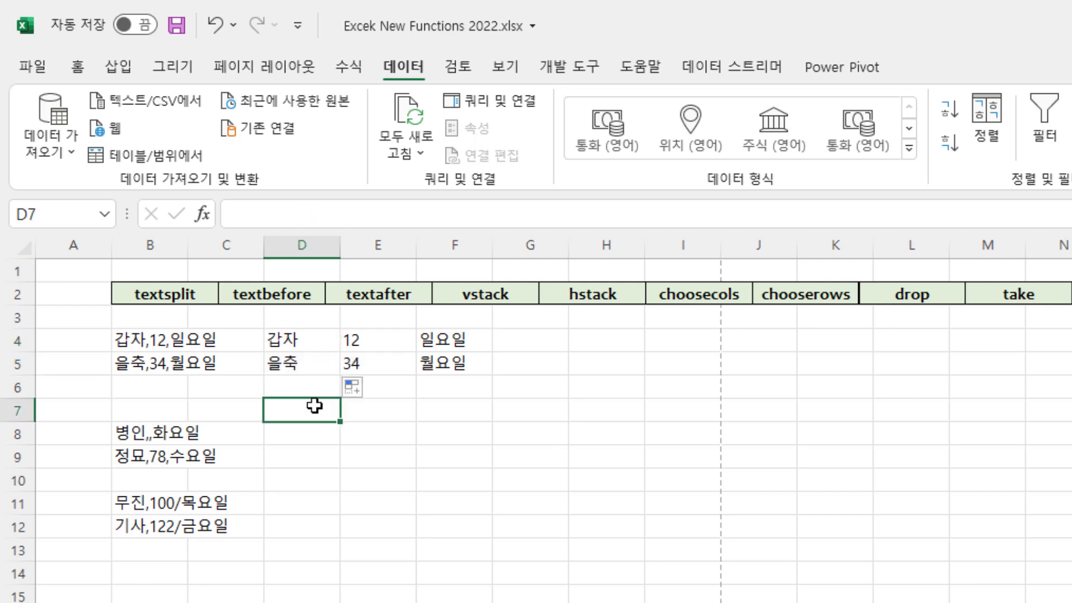
# Compare the comma-separated source texts in B8 and B9
pyautogui.click(142, 441)
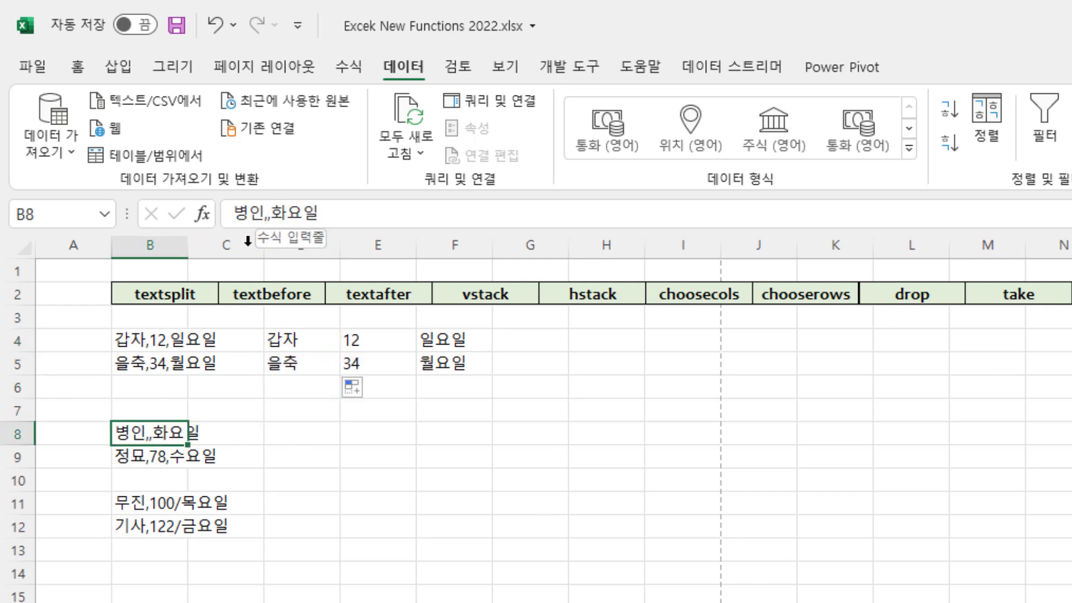
pyautogui.click(153, 458)
pyautogui.click(151, 431)
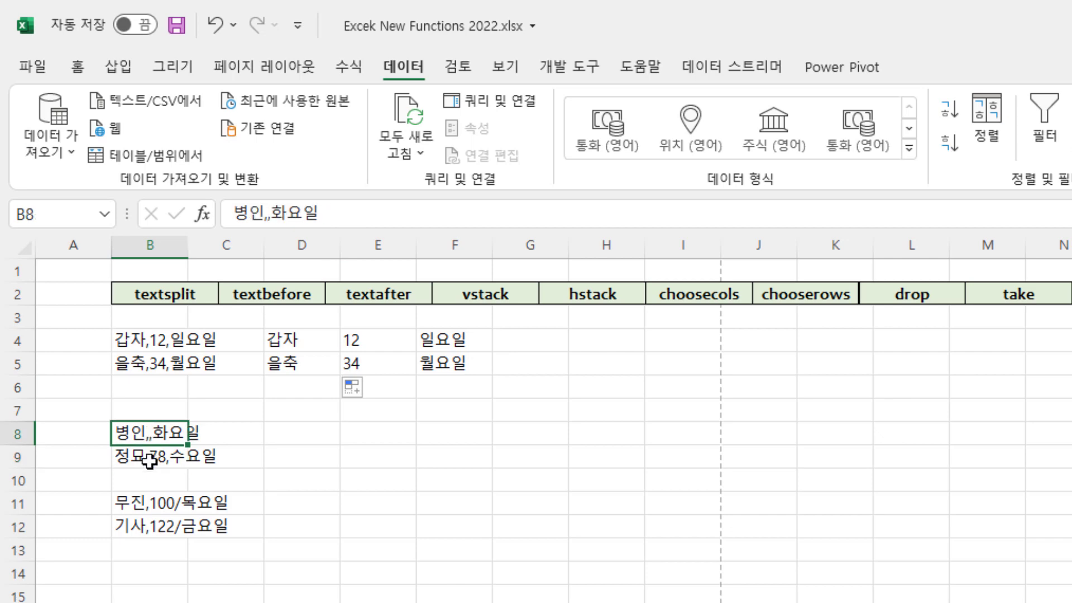
pyautogui.click(152, 457)
pyautogui.click(151, 431)
# Enter =TEXTSPLIT(B8,",",,,) in D8, leaving the row delimiter, ignore_empty and pad_with arguments blank
pyautogui.click(274, 432)
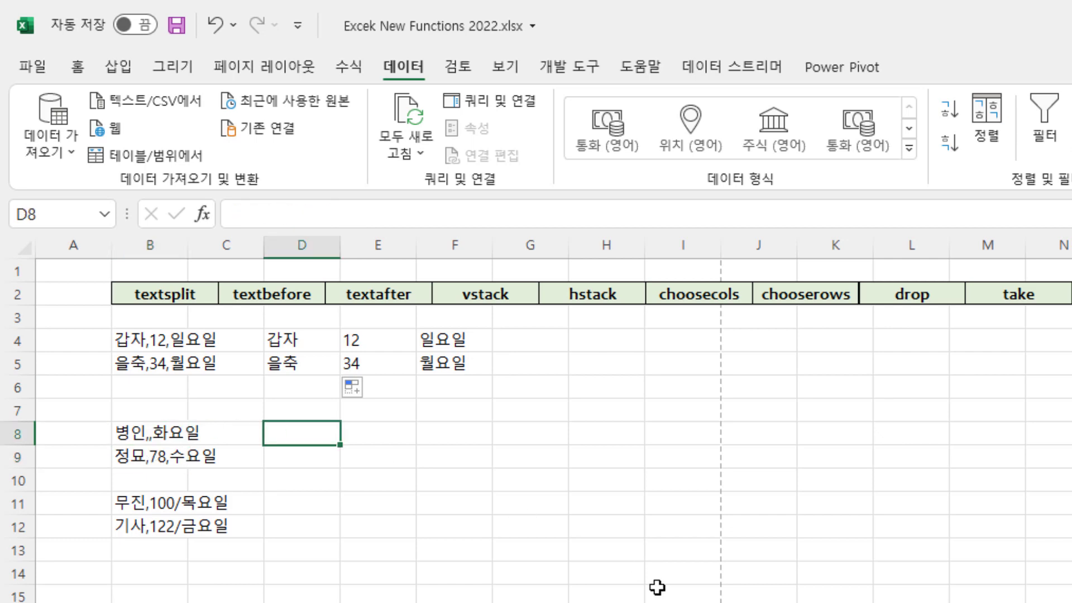
pyautogui.write('=t')
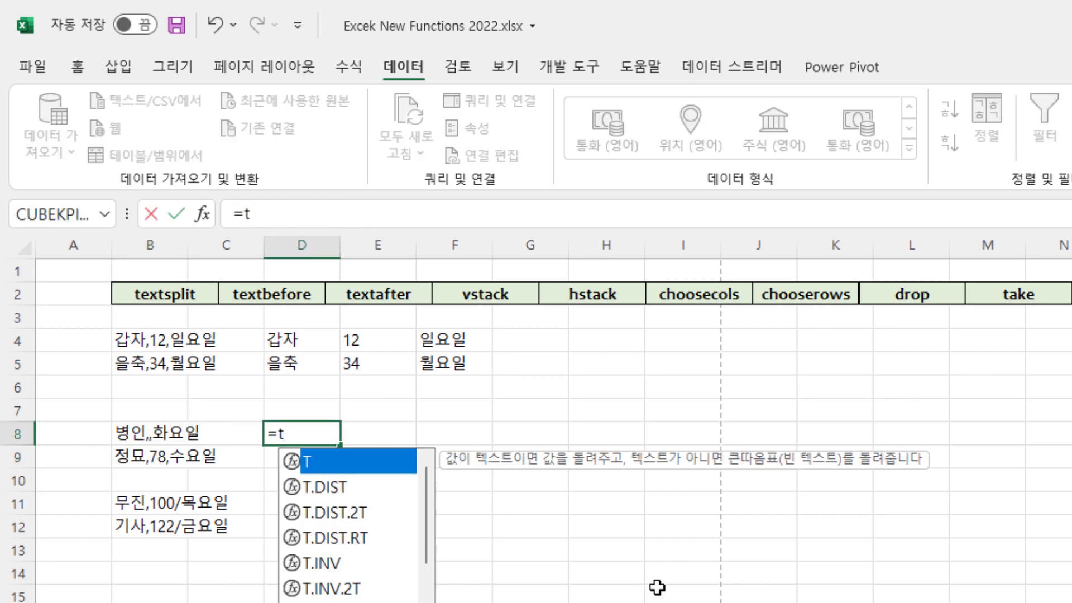
pyautogui.write('ex')
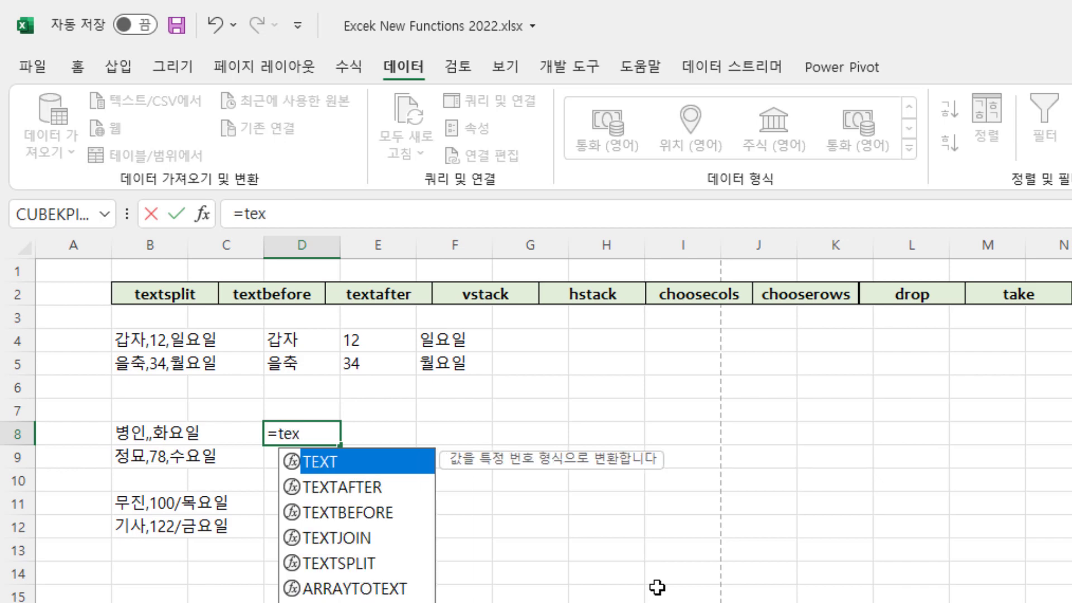
pyautogui.press('Down')
pyautogui.press('Down')
pyautogui.press('Down')
pyautogui.press('Down')
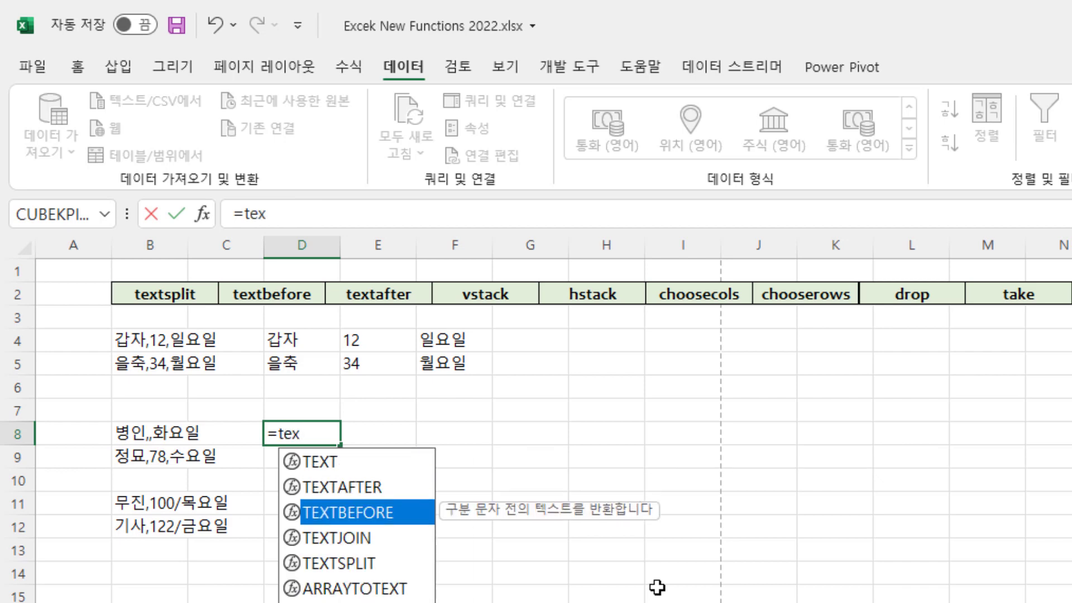
pyautogui.press('Tab')
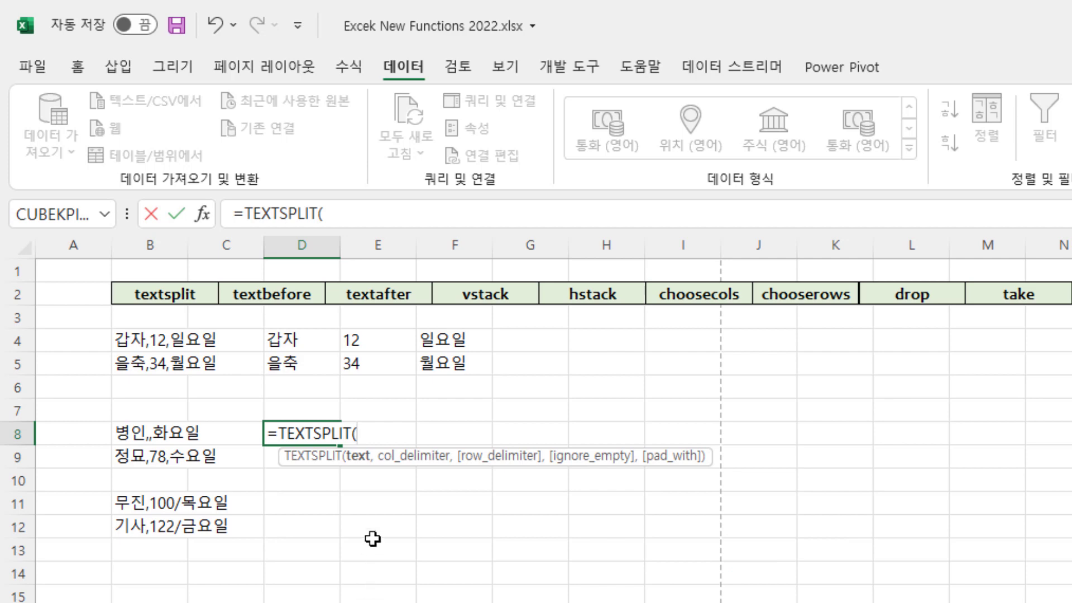
pyautogui.click(126, 434)
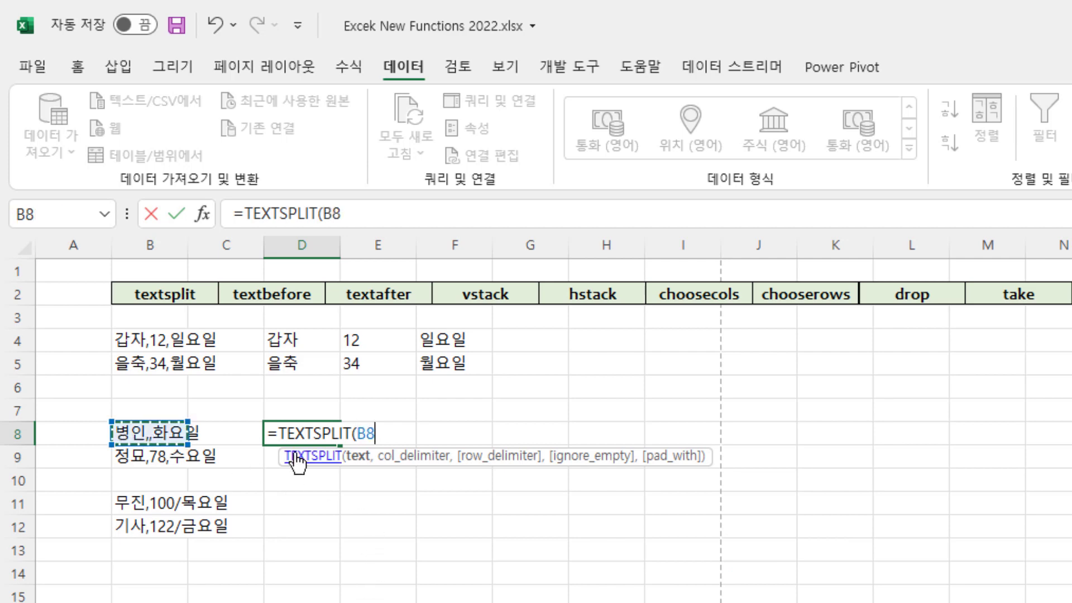
pyautogui.write(',')
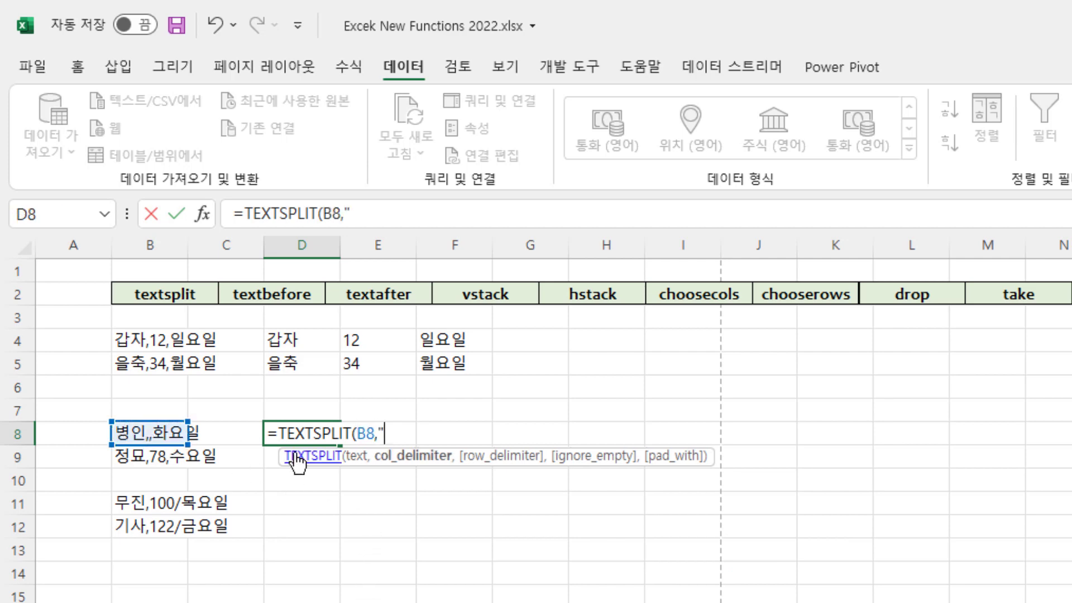
pyautogui.write('",",')
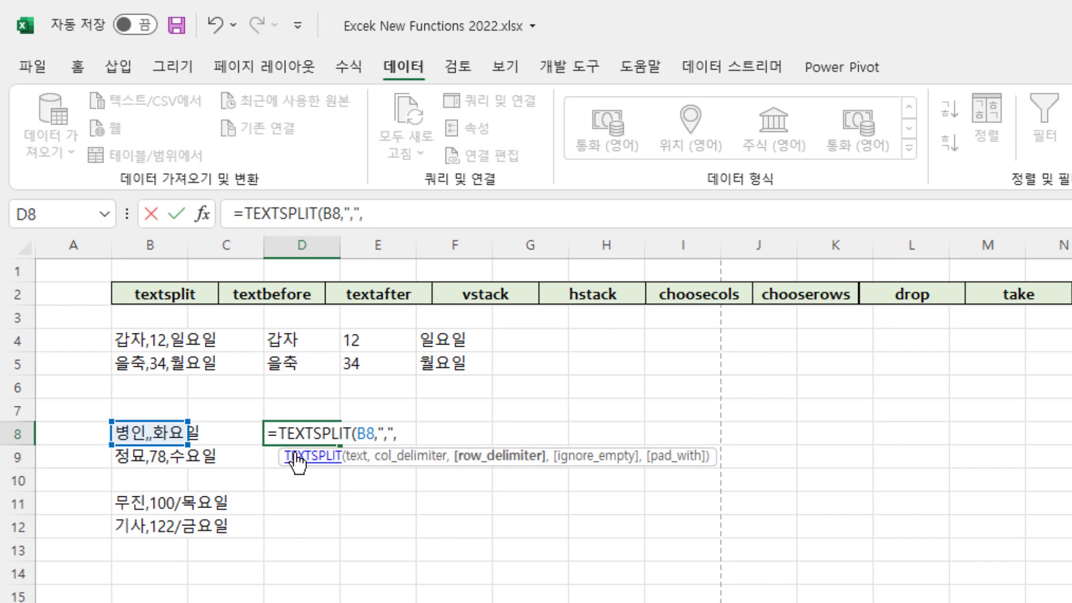
pyautogui.write(',')
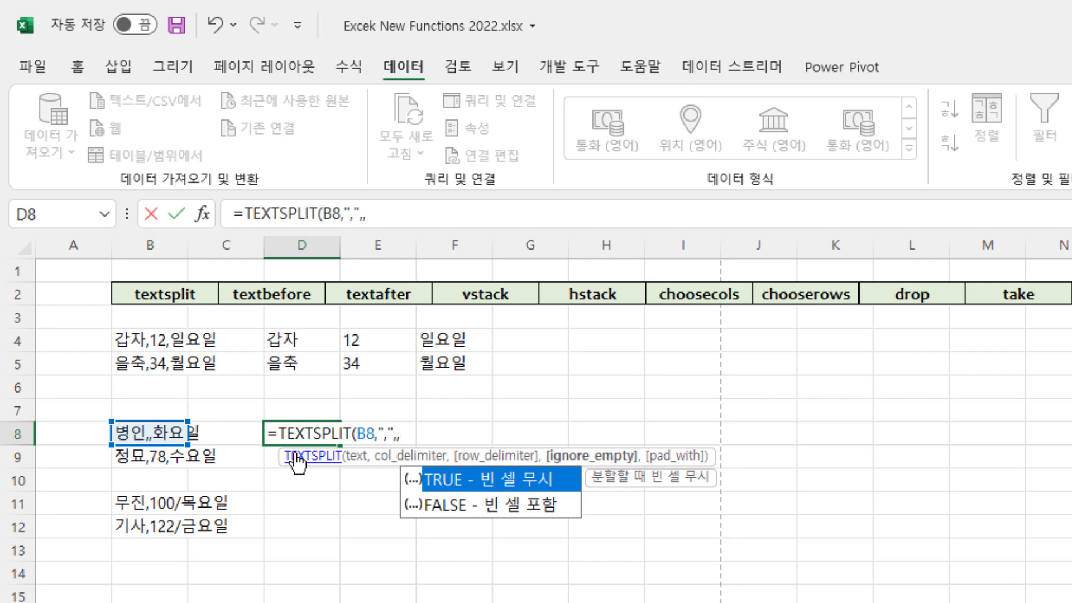
pyautogui.write(',')
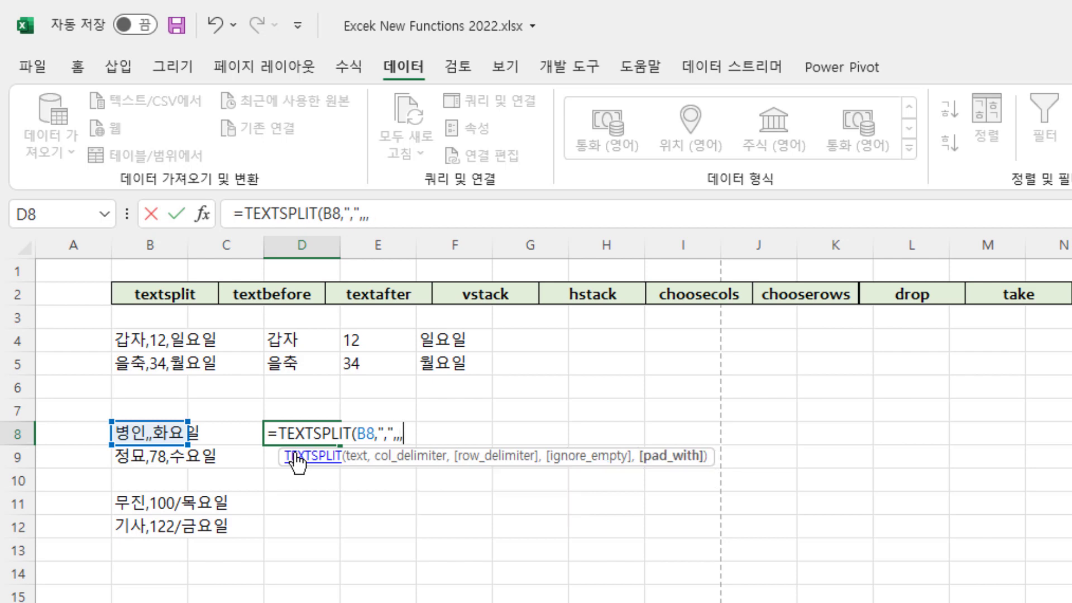
pyautogui.press('Return')
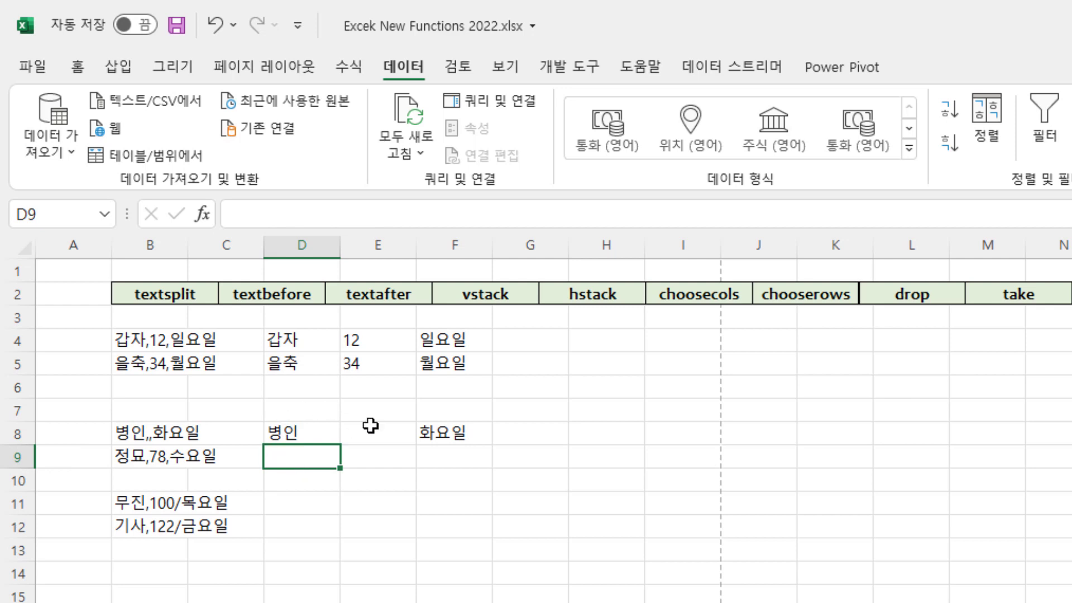
# Copy the TEXTSPLIT formula from D8 down to D9 and check the split cells in column E
pyautogui.click(349, 434)
pyautogui.click(306, 434)
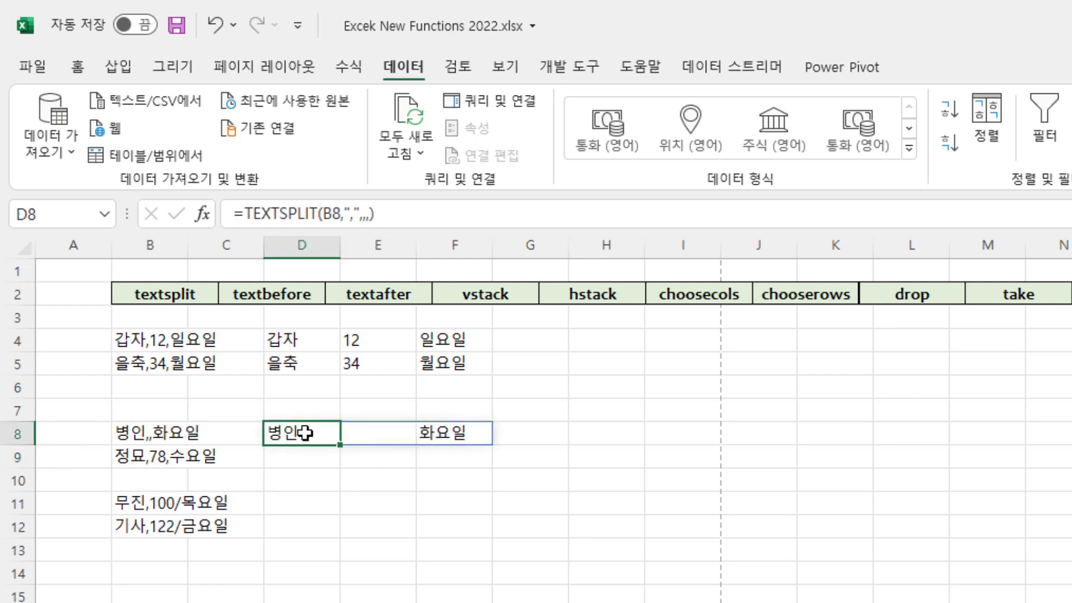
pyautogui.moveTo(340, 445); pyautogui.dragTo(340, 457)
pyautogui.click(368, 452)
pyautogui.click(376, 431)
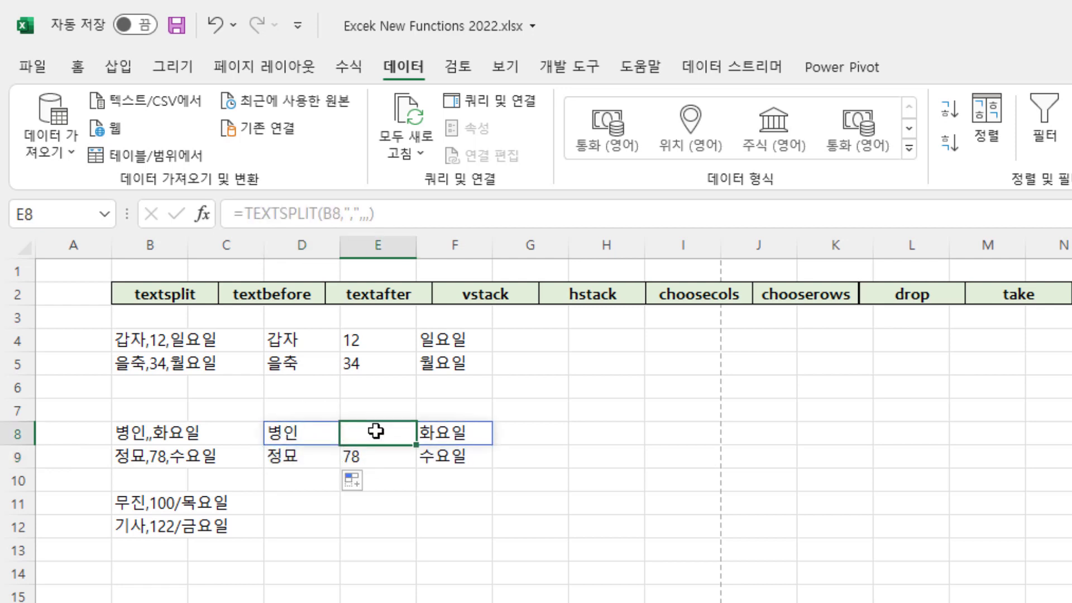
# Set the ignore_empty argument of the D8 TEXTSPLIT formula to FALSE
pyautogui.doubleClick(330, 433)
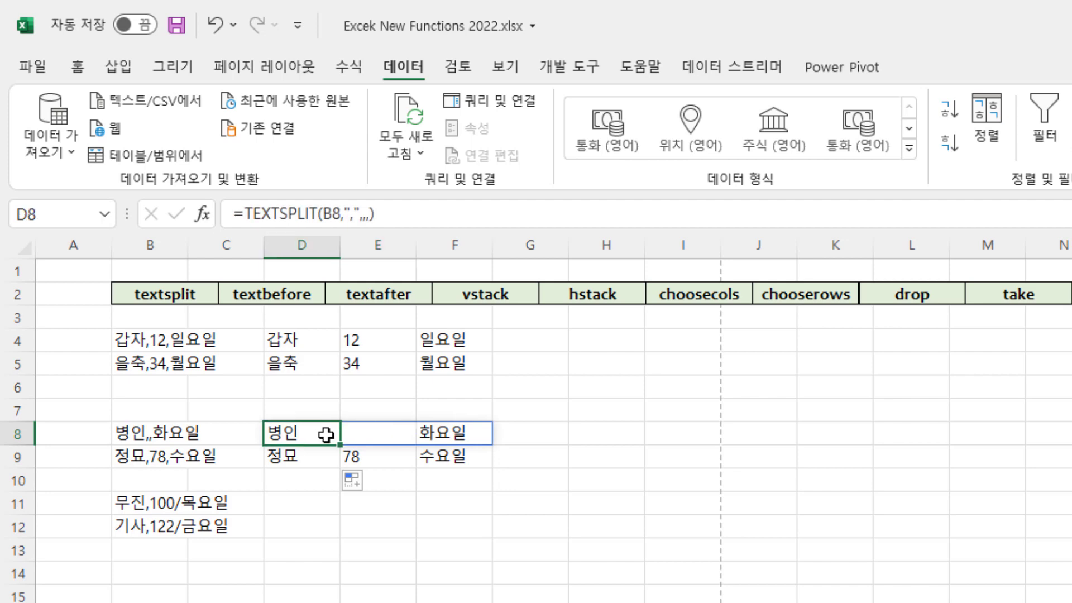
pyautogui.click(360, 214)
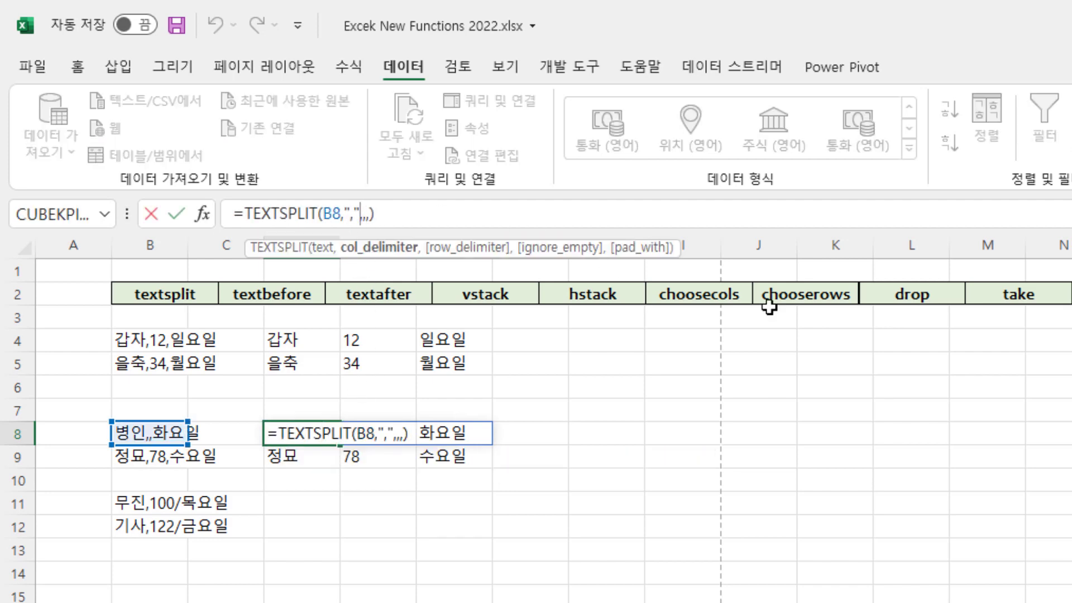
pyautogui.press('Right')
pyautogui.press('Right')
pyautogui.write('false')
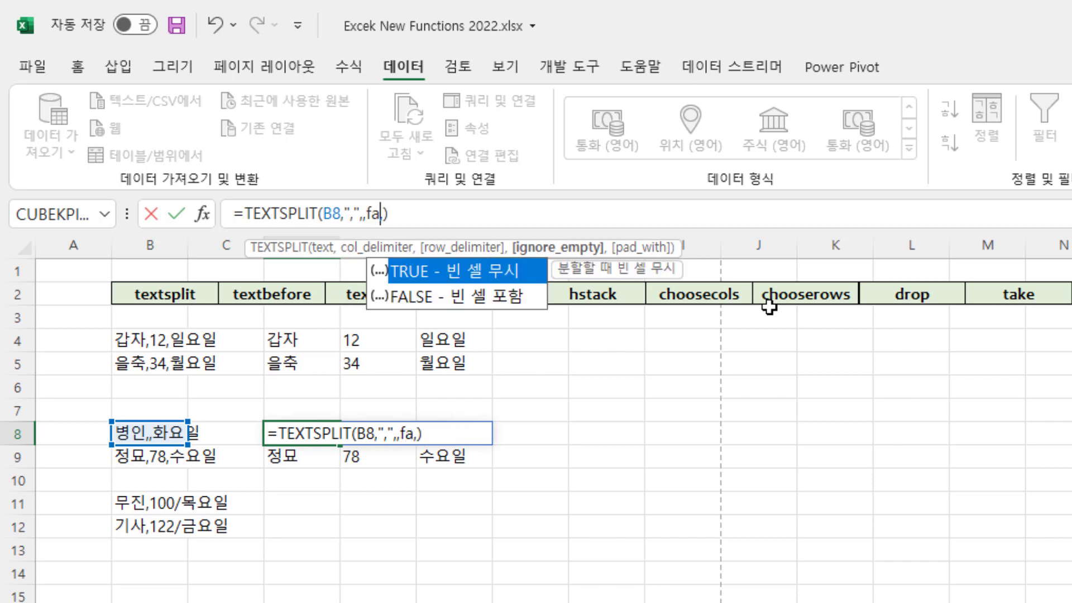
pyautogui.press('Return')
# Set the ignore_empty argument in D8 to TRUE and compare the formula with the one in D9
pyautogui.doubleClick(408, 433)
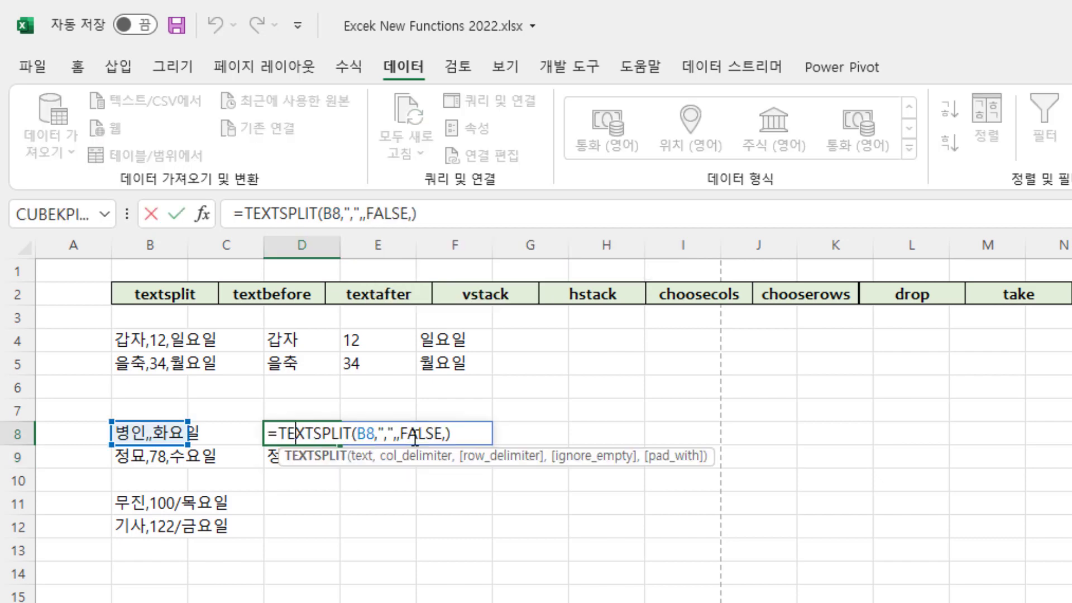
pyautogui.press('Delete')
pyautogui.press('Delete')
pyautogui.press('Delete')
pyautogui.press('Delete')
pyautogui.press('Delete')
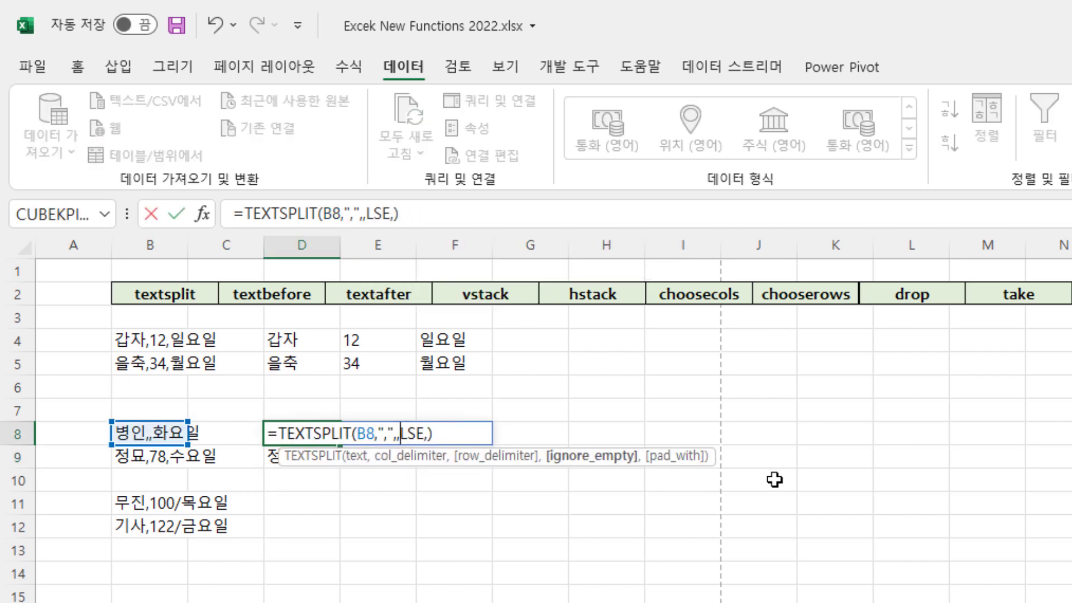
pyautogui.write('true')
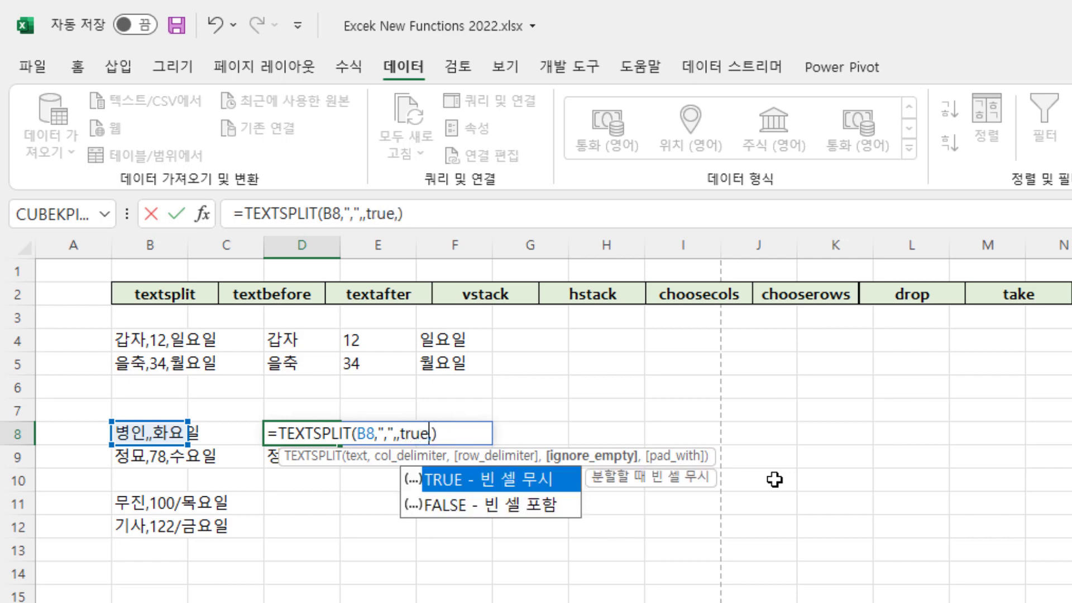
pyautogui.press('Return')
pyautogui.press('Up')
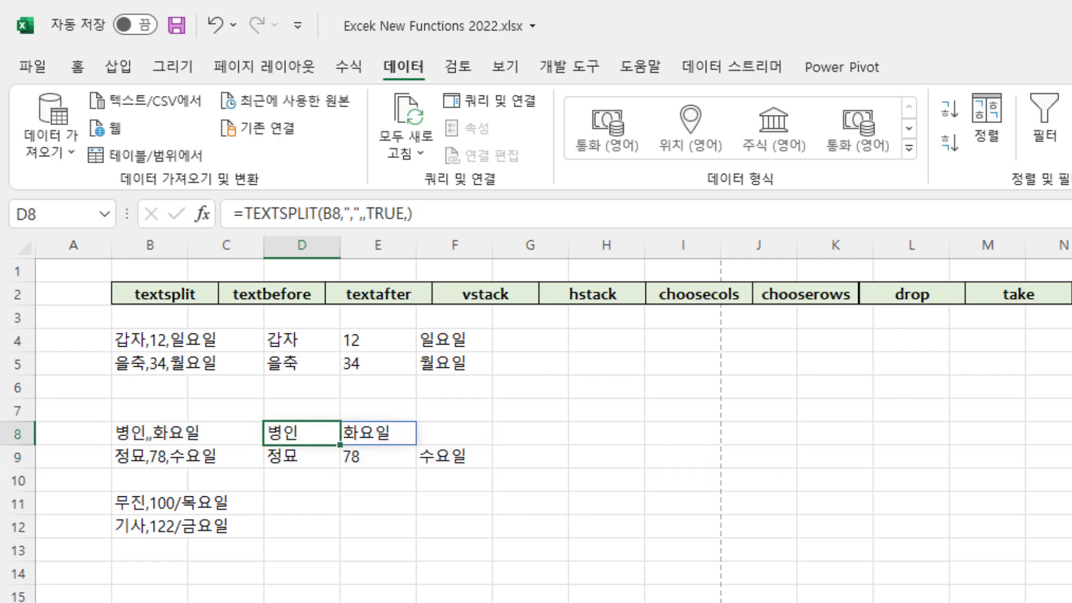
pyautogui.click(312, 455)
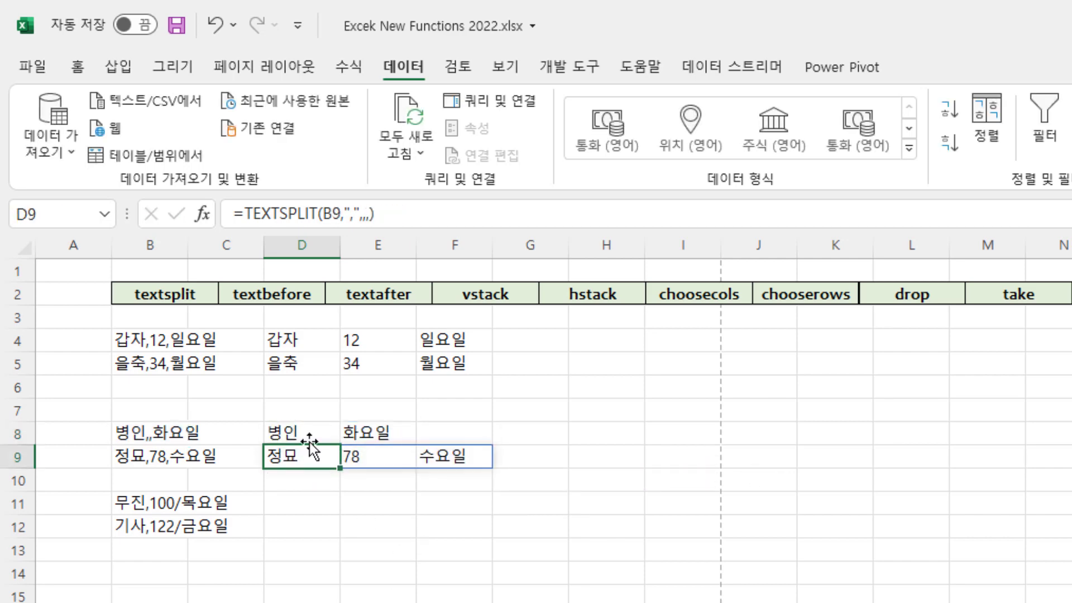
pyautogui.click(311, 439)
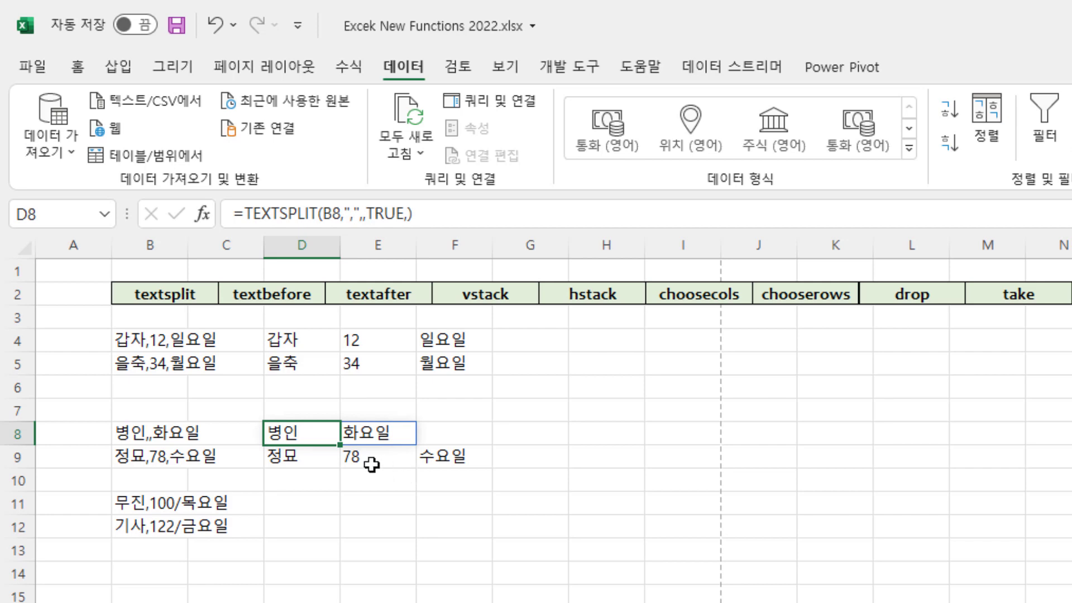
# Compare the source text in B8 with its split cells and clear TRUE from the ignore_empty argument of the D8 TEXTSPLIT formula
pyautogui.click(141, 432)
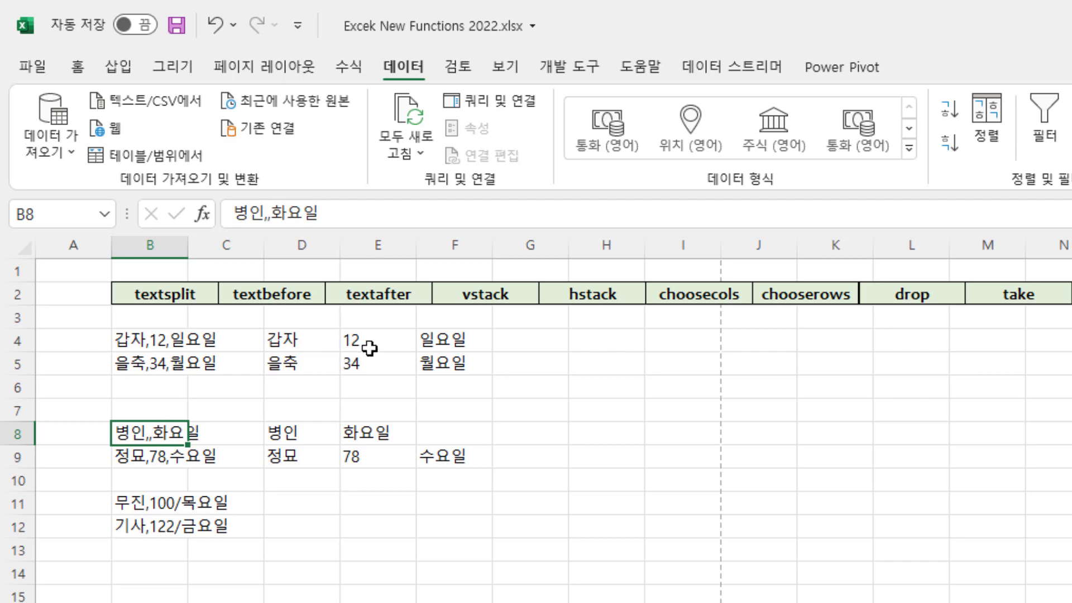
pyautogui.click(391, 440)
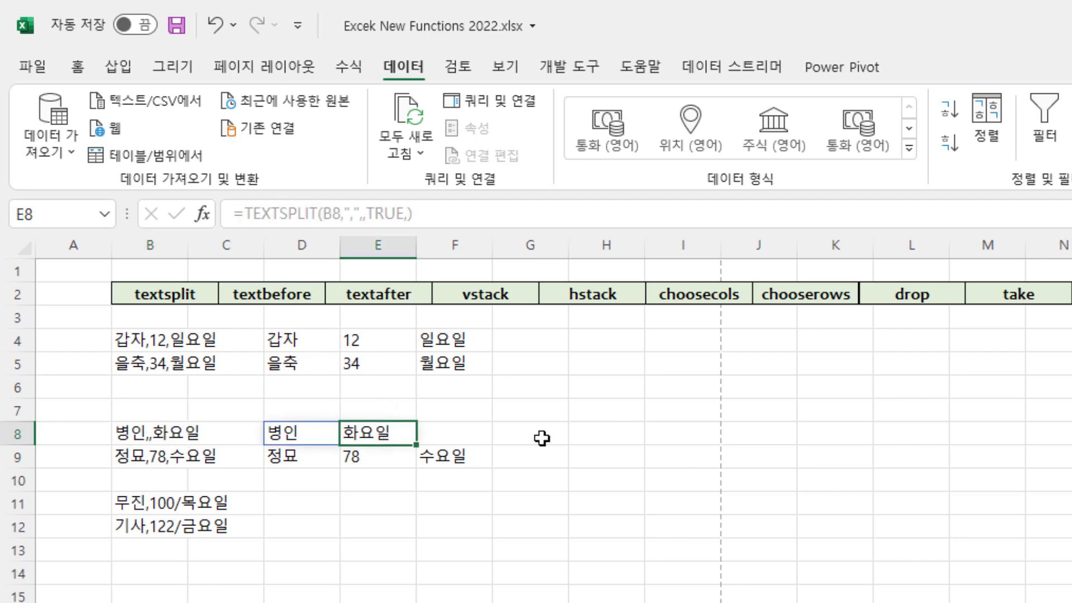
pyautogui.click(159, 437)
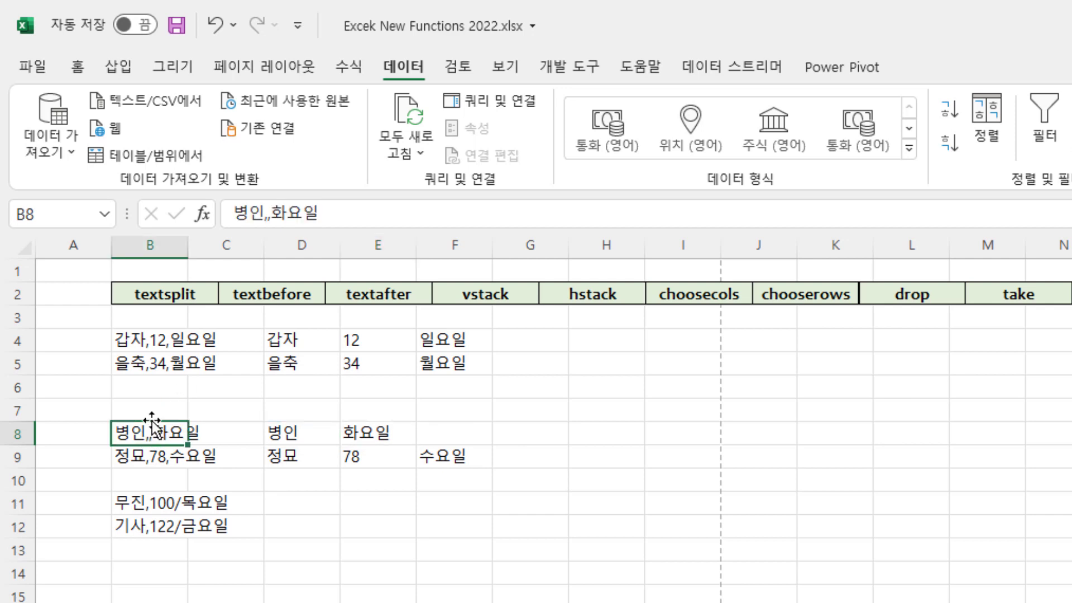
pyautogui.click(381, 431)
pyautogui.click(416, 212)
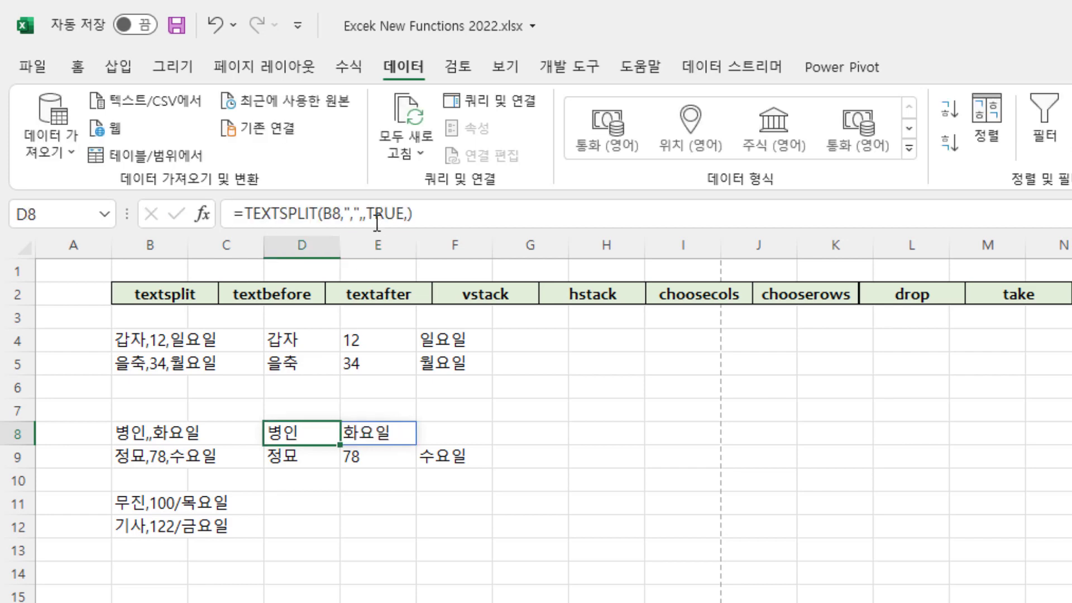
pyautogui.click(375, 213)
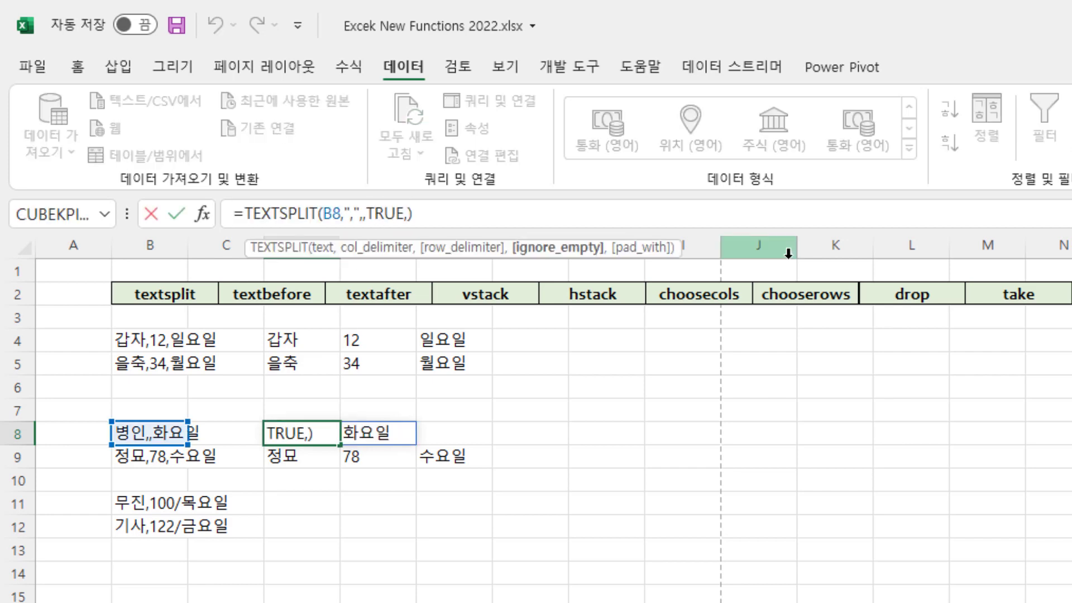
pyautogui.press('Delete')
pyautogui.press('Delete')
pyautogui.press('Delete')
pyautogui.press('Delete')
pyautogui.press('Delete')
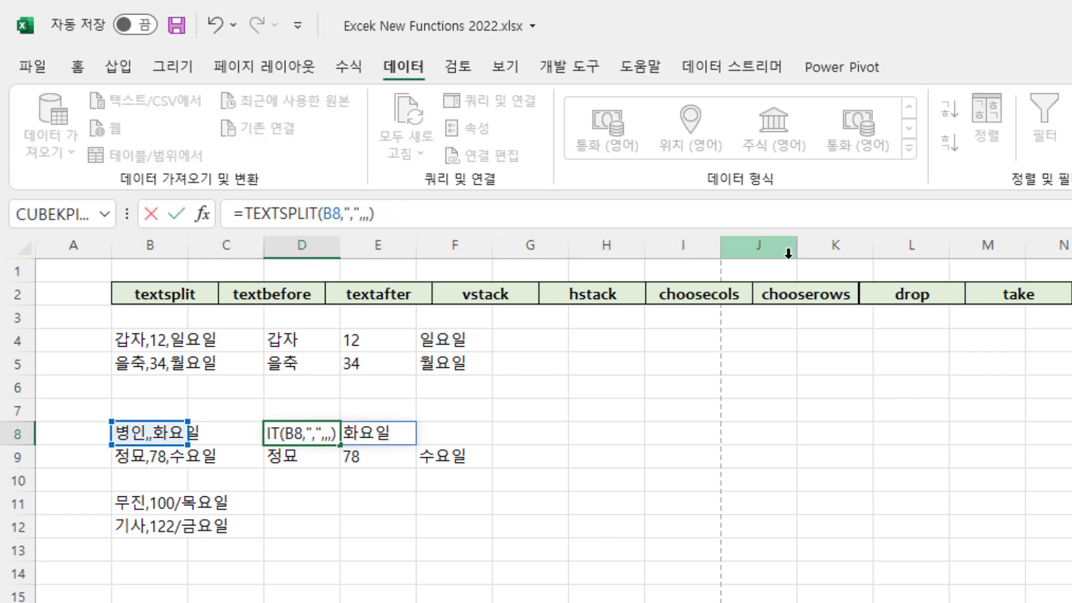
pyautogui.press('Return')
# Review the text with comma and slash separators in B11 and start a formula in D11
pyautogui.click(314, 506)
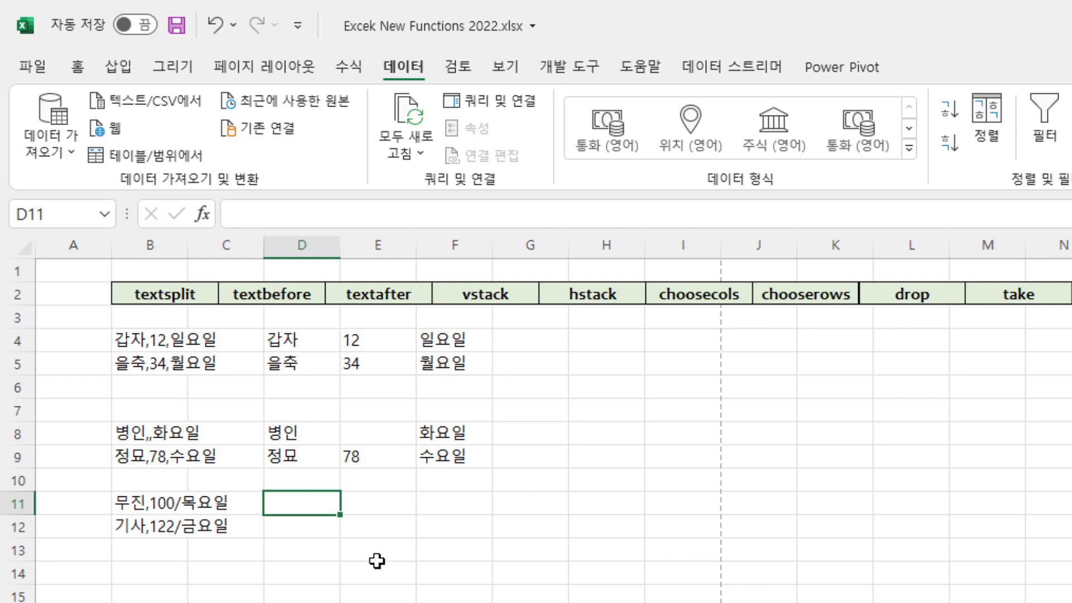
pyautogui.click(148, 497)
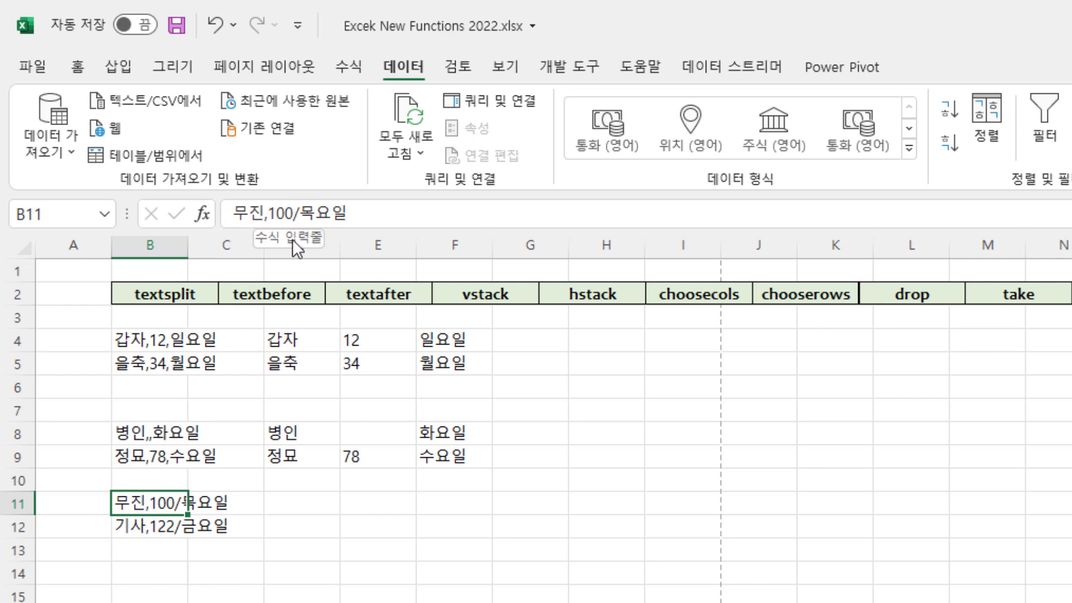
pyautogui.click(329, 496)
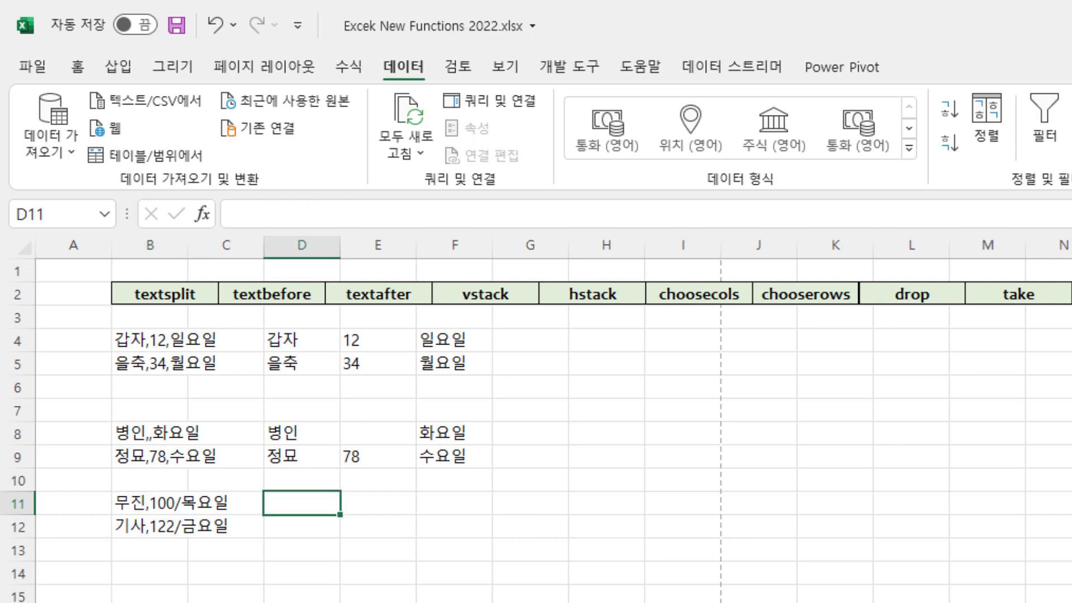
pyautogui.write('=')
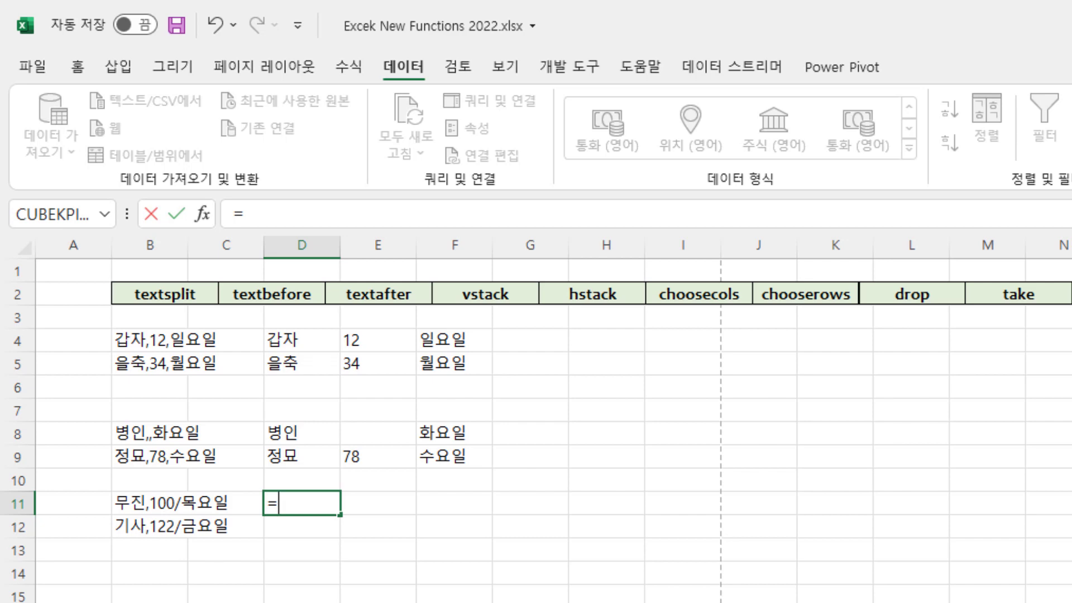
pyautogui.click(187, 502)
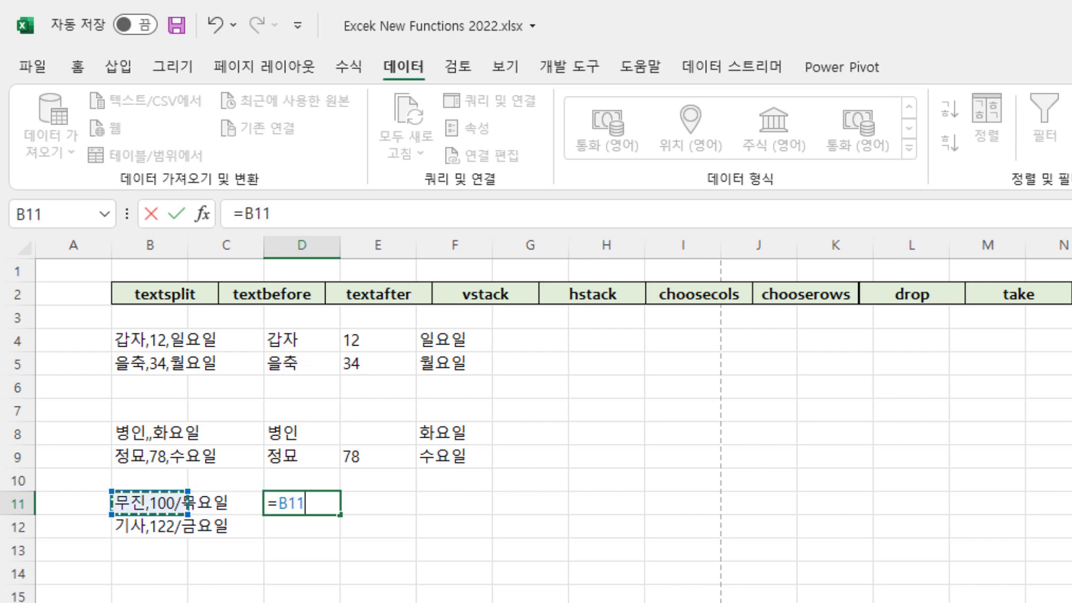
pyautogui.press('BackSpace')
pyautogui.press('BackSpace')
pyautogui.press('BackSpace')
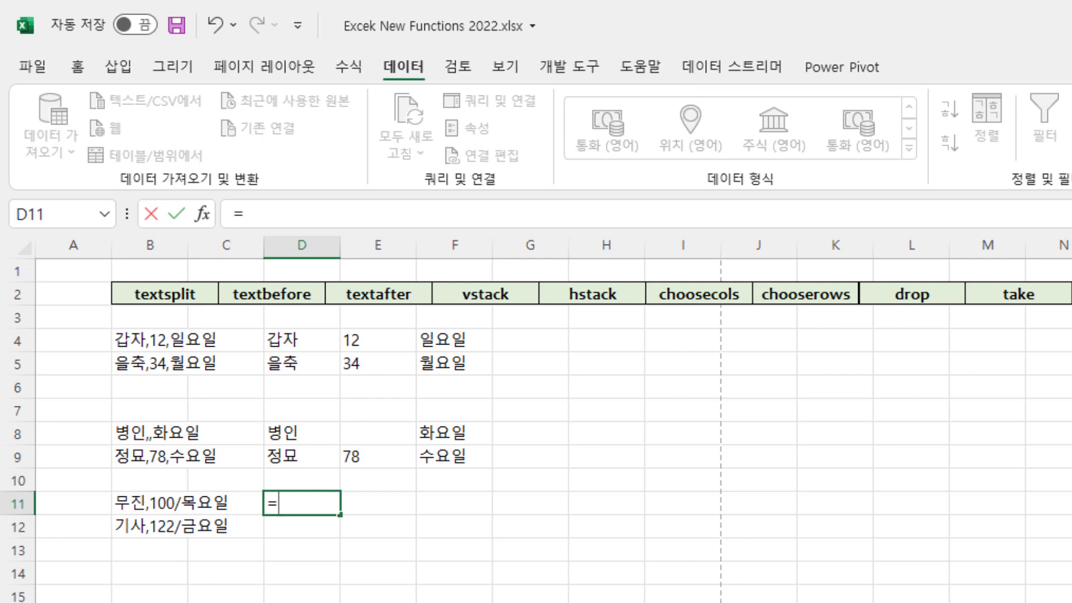
# Complete the D11 formula as =TEXTSPLIT(B11,",") to split the B11 text at the comma
pyautogui.write('tex')
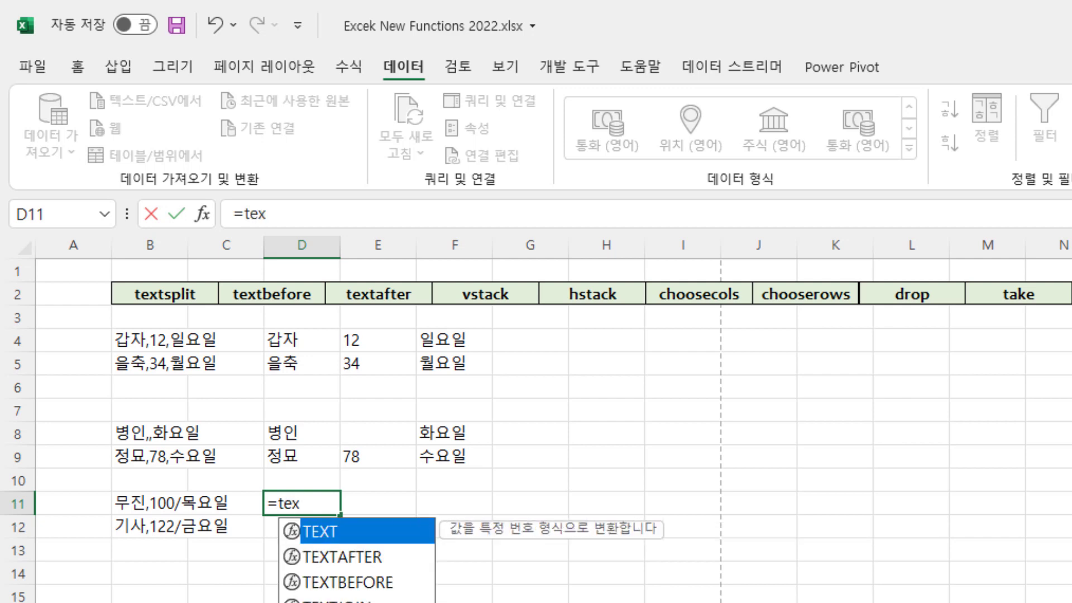
pyautogui.press('Down')
pyautogui.press('Down')
pyautogui.press('Down')
pyautogui.press('Down')
pyautogui.press('Tab')
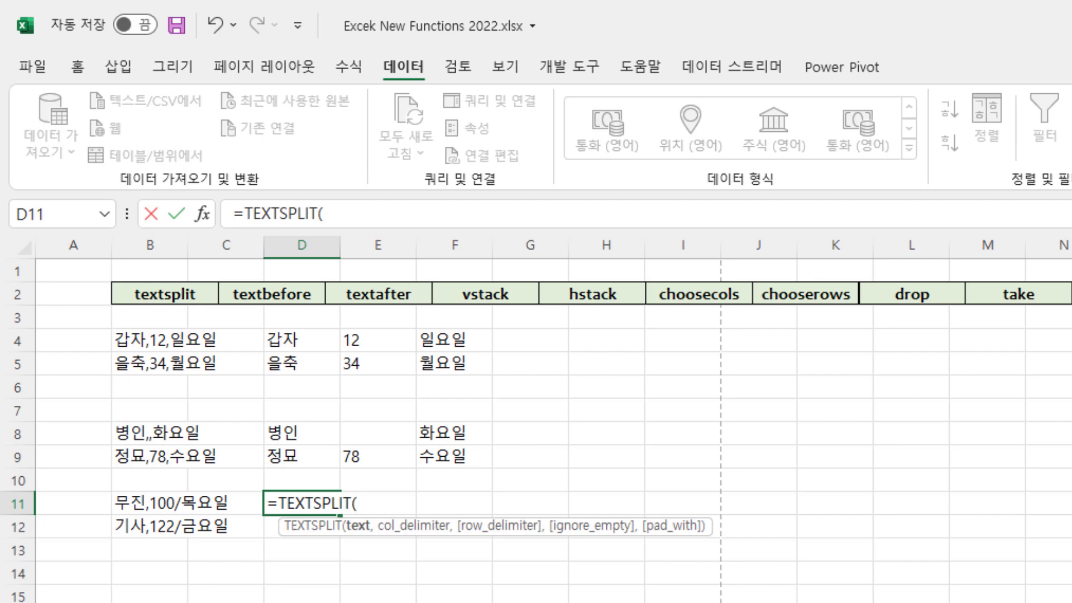
pyautogui.click(167, 503)
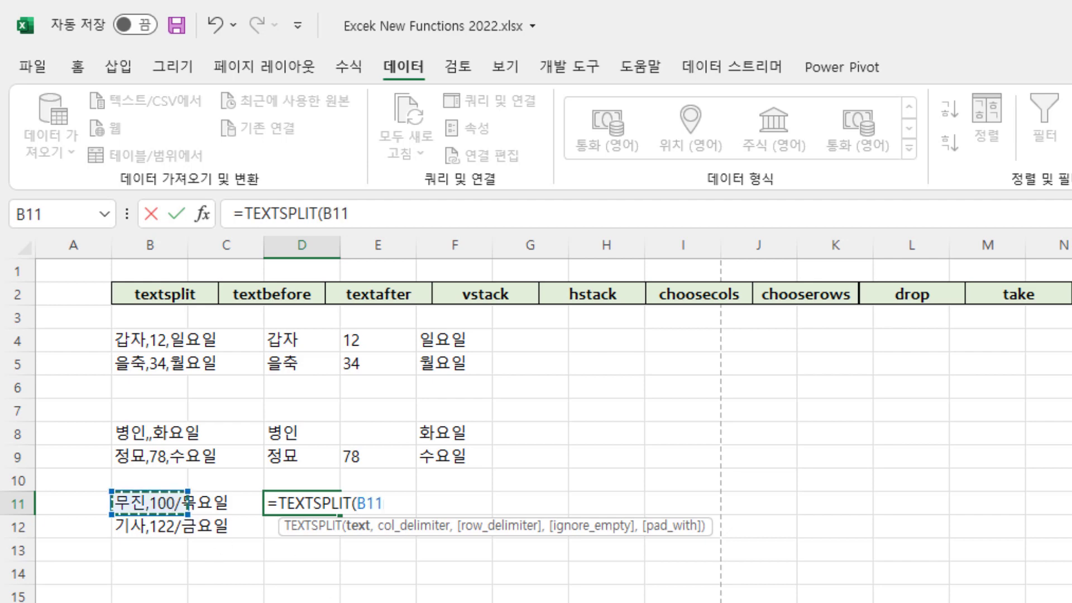
pyautogui.write(',')
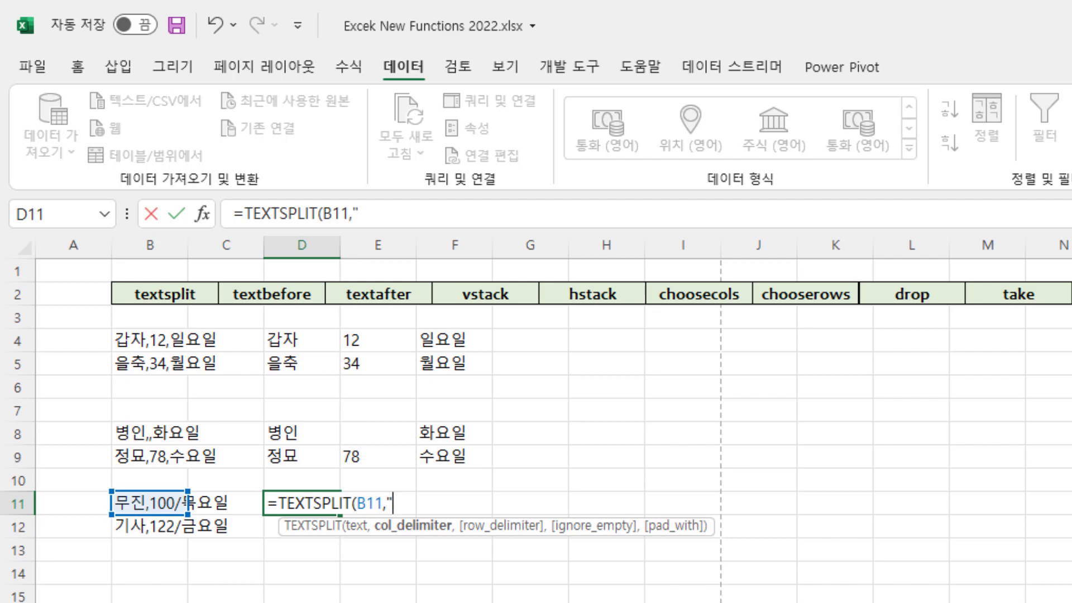
pyautogui.write('","')
pyautogui.hotkey('ctrl', 'Return')
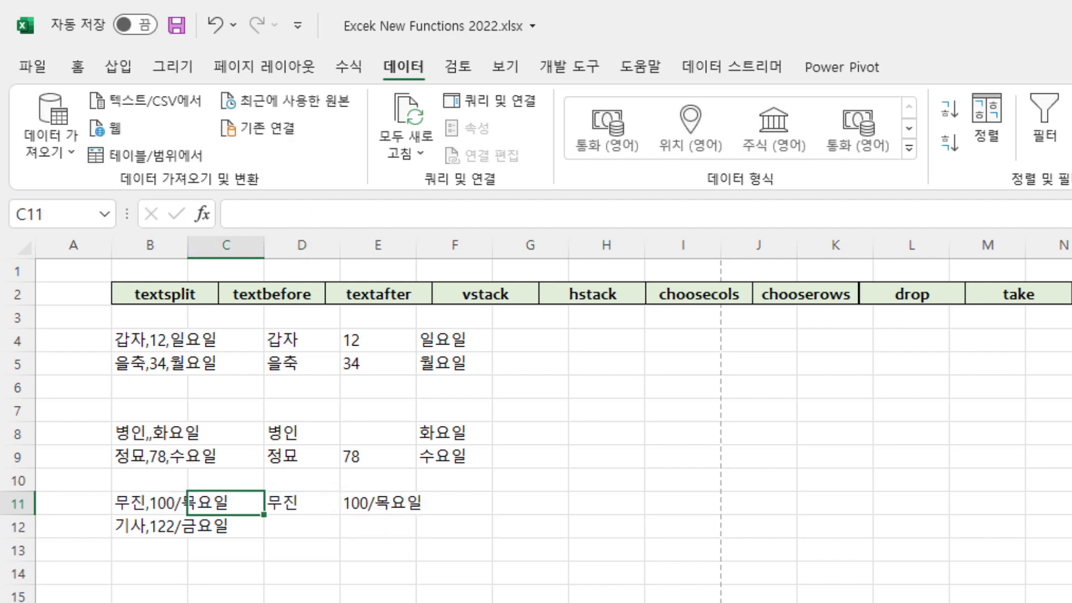
# Set the column delimiter of the D11 TEXTSPLIT formula to the array {",","/"} and copy the formula down to D12
pyautogui.press('F2')
pyautogui.press('Left')
pyautogui.press('Left')
pyautogui.press('Left')
pyautogui.press('Left')
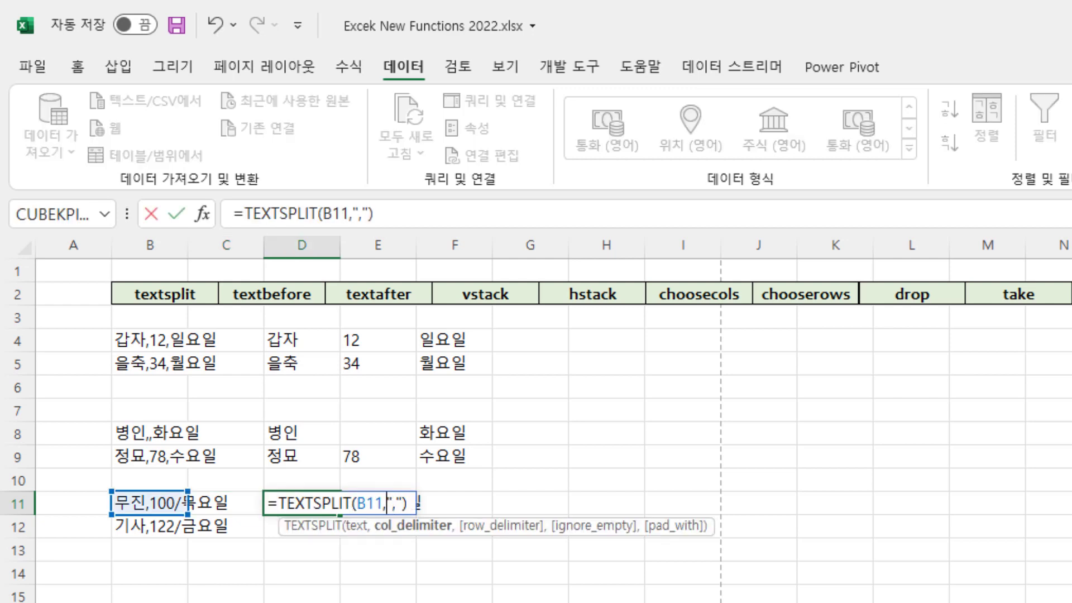
pyautogui.write('{')
pyautogui.press('Right')
pyautogui.press('Right')
pyautogui.write(',')
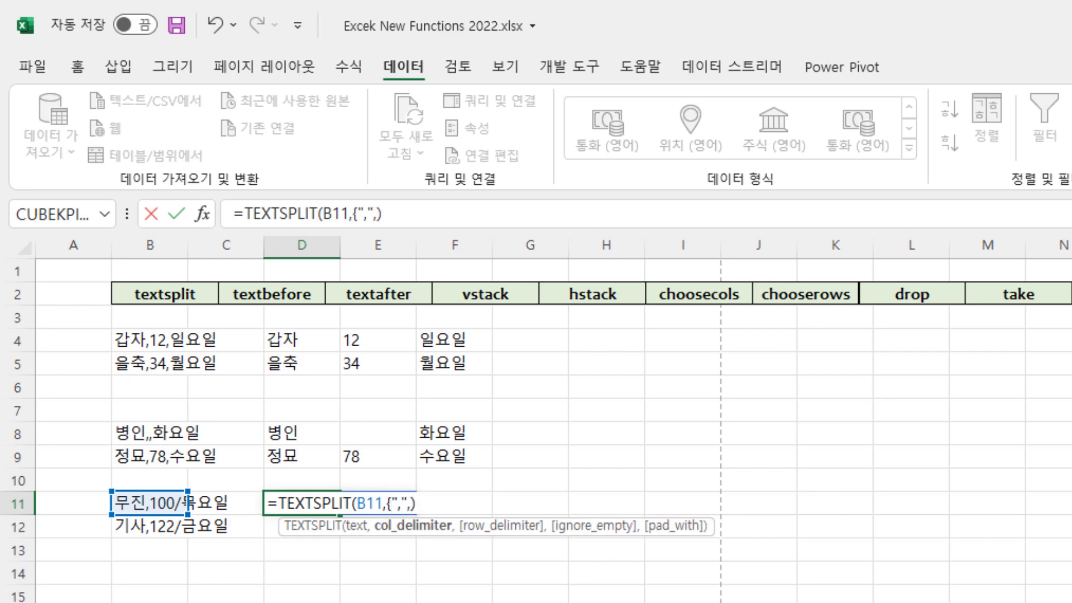
pyautogui.write('"/"}')
pyautogui.press('Return')
pyautogui.press('Up')
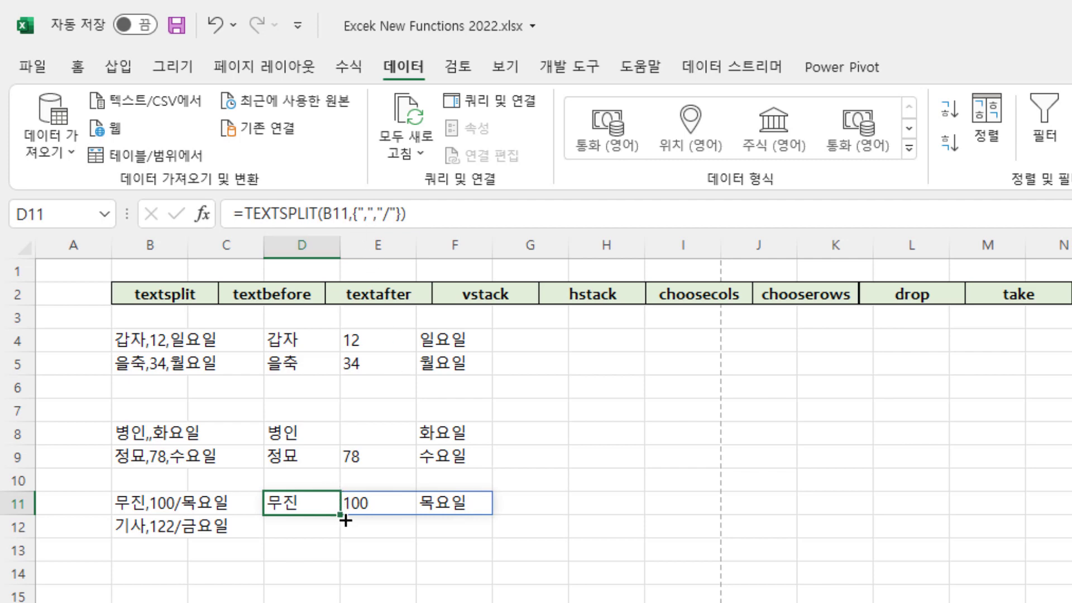
pyautogui.moveTo(341, 515); pyautogui.dragTo(342, 538)
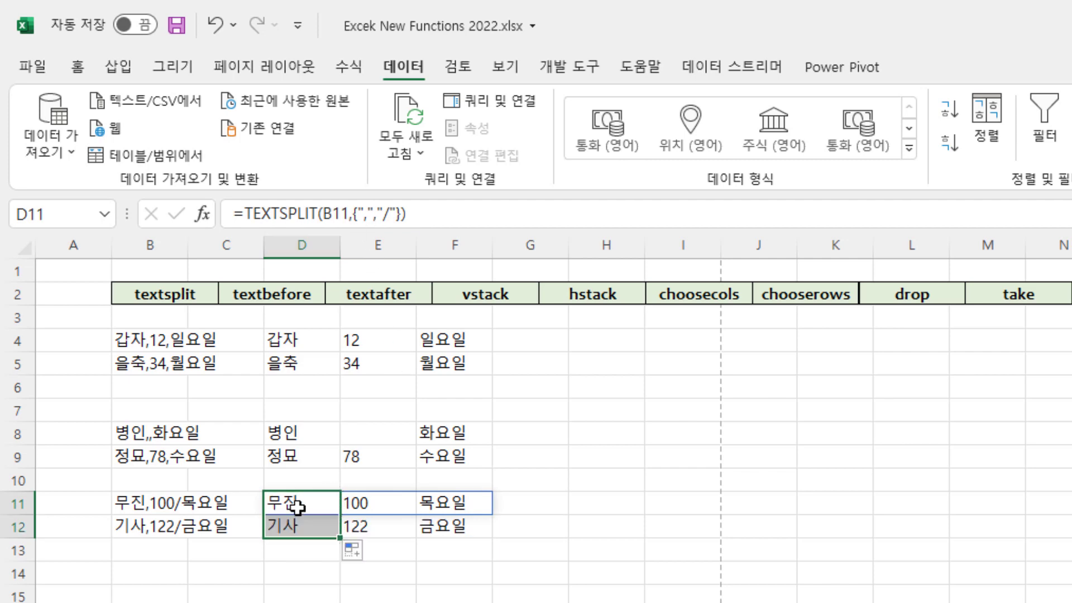
# Enter =TEXTSPLIT(B11,",","/") in H11, using the comma as column delimiter and the slash as row delimiter
pyautogui.click(618, 501)
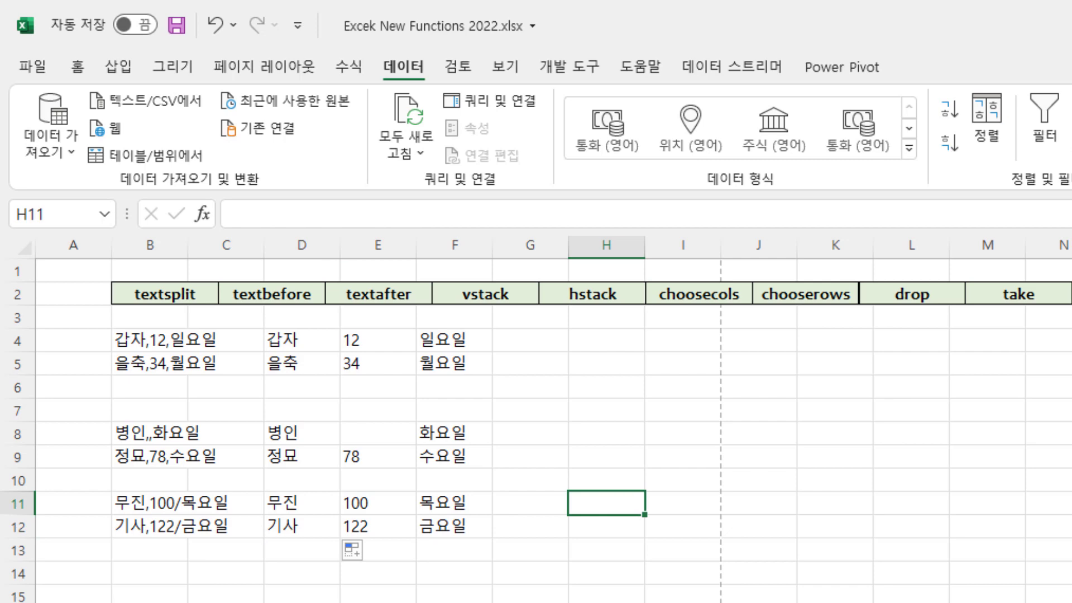
pyautogui.write('=')
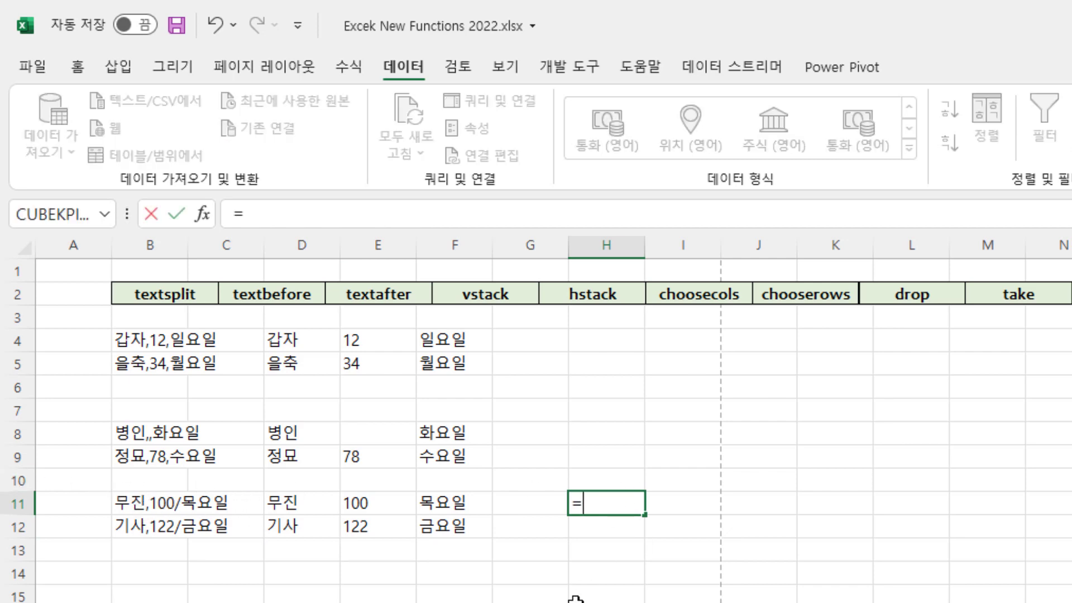
pyautogui.write('tex')
pyautogui.press('Down')
pyautogui.press('Down')
pyautogui.press('Down')
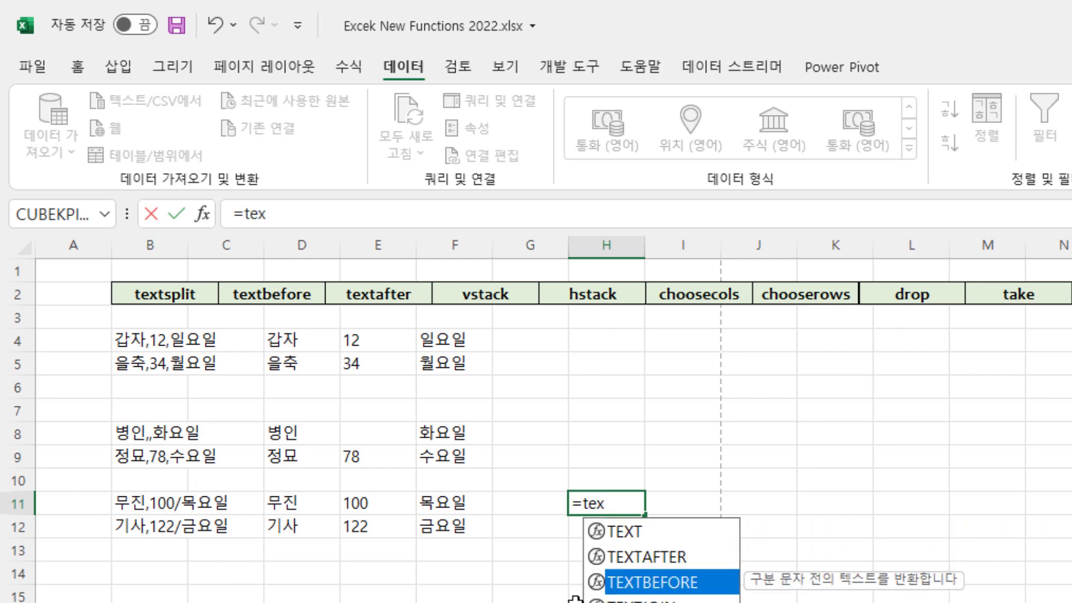
pyautogui.press('Tab')
pyautogui.click(153, 518)
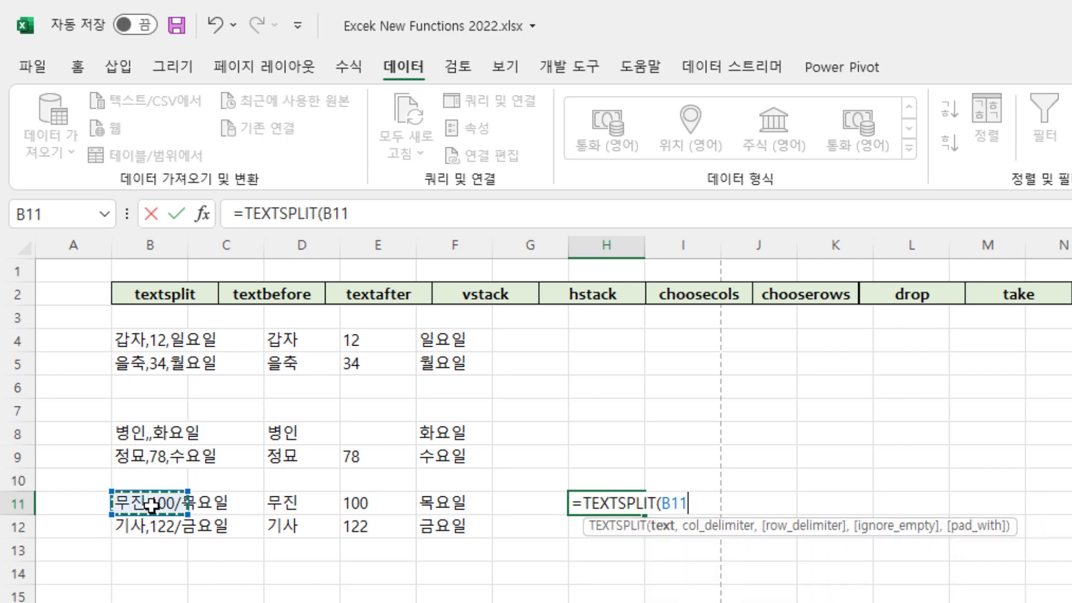
pyautogui.write(',')
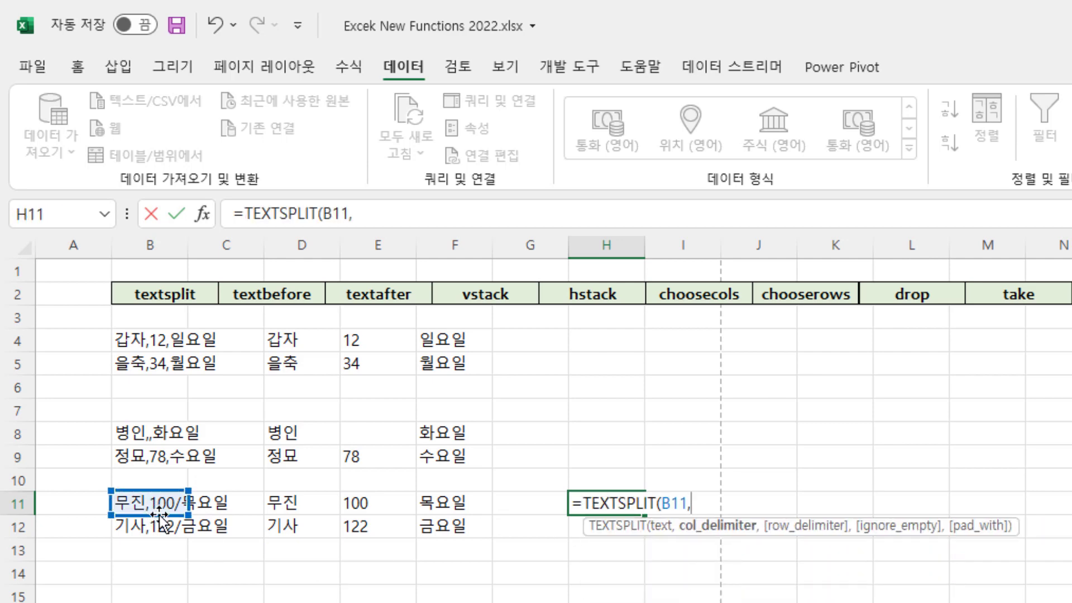
pyautogui.write('",",')
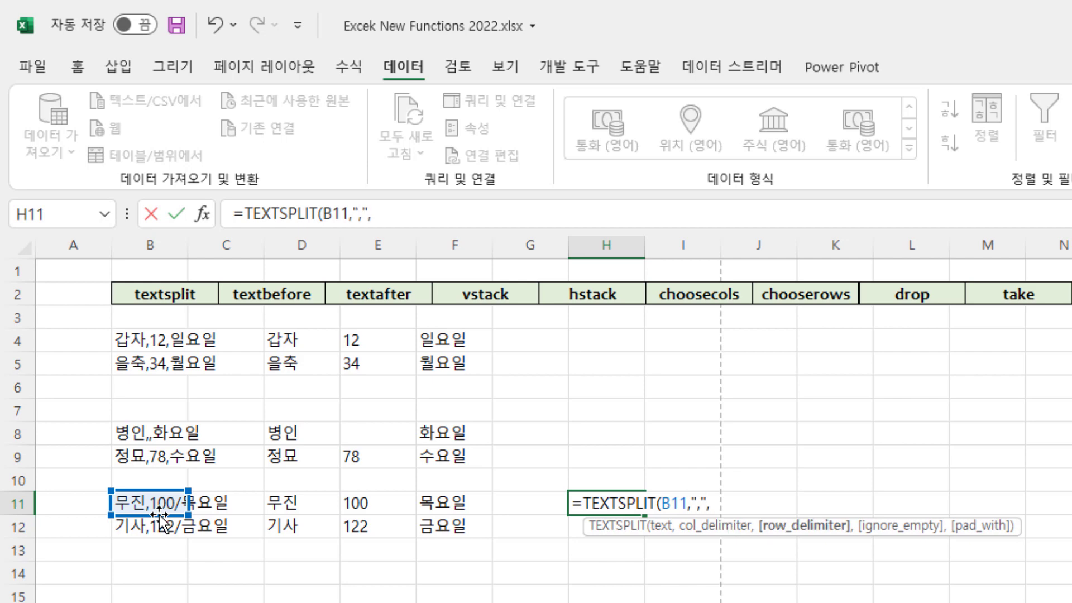
pyautogui.write('"/")')
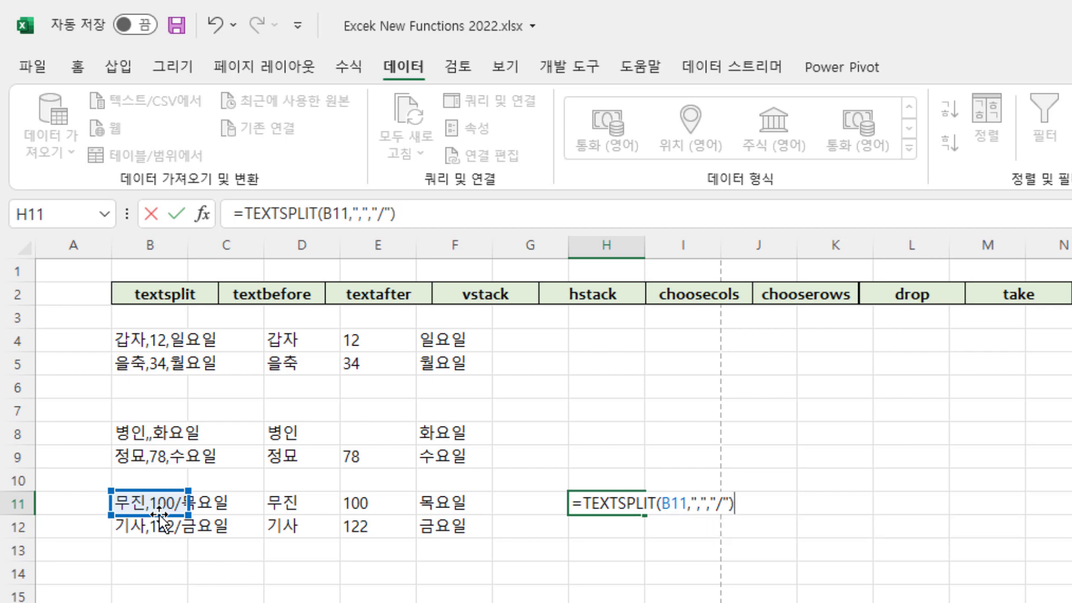
pyautogui.press('Return')
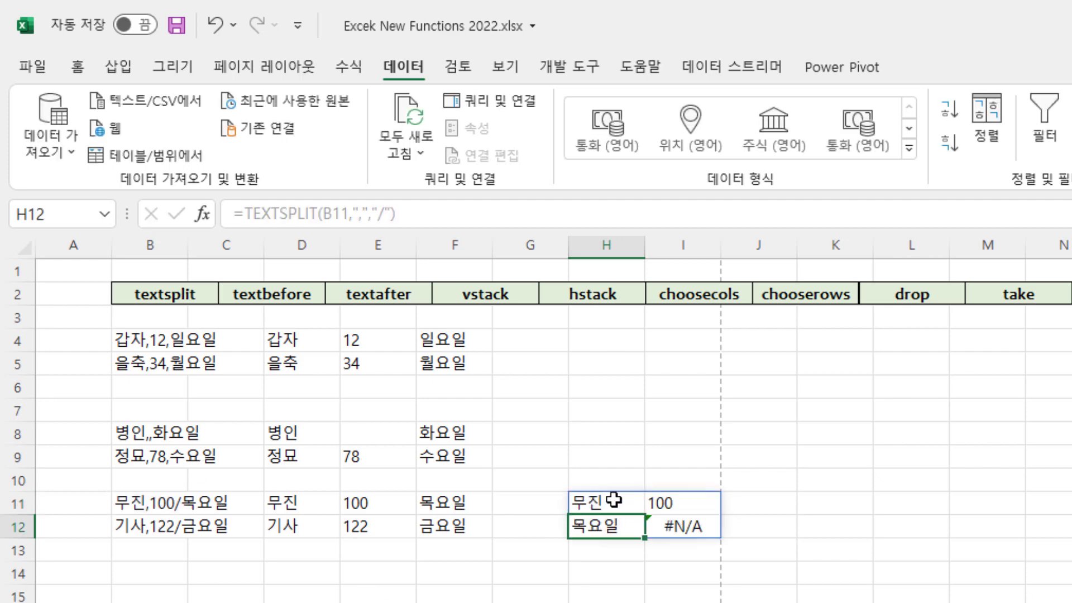
# Examine the cells filled by the H11 TEXTSPLIT formula, including the unmatched cell I12
pyautogui.moveTo(616, 500); pyautogui.dragTo(667, 506)
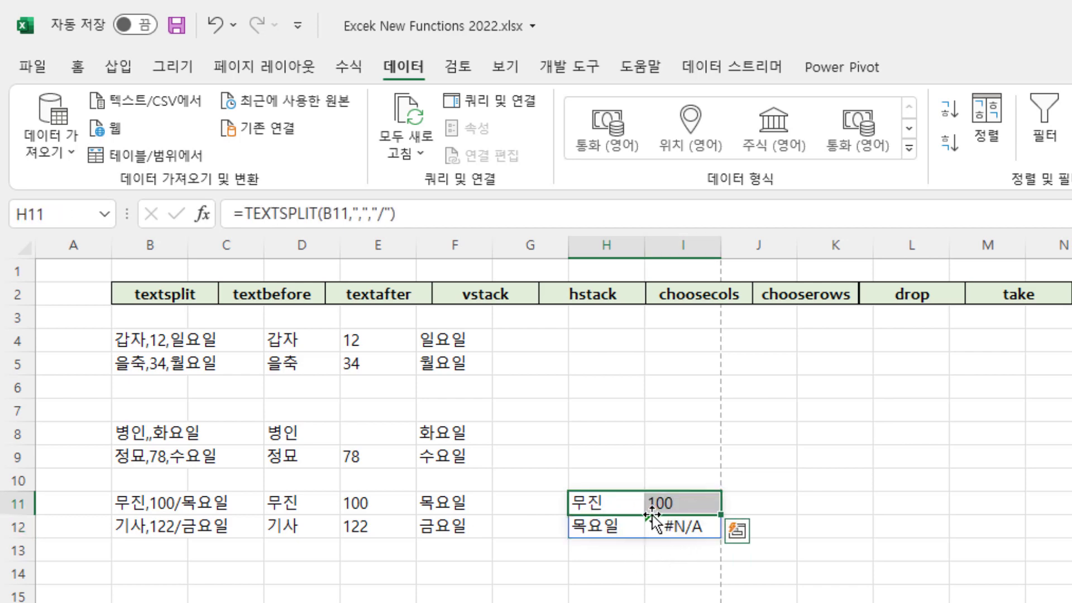
pyautogui.click(605, 531)
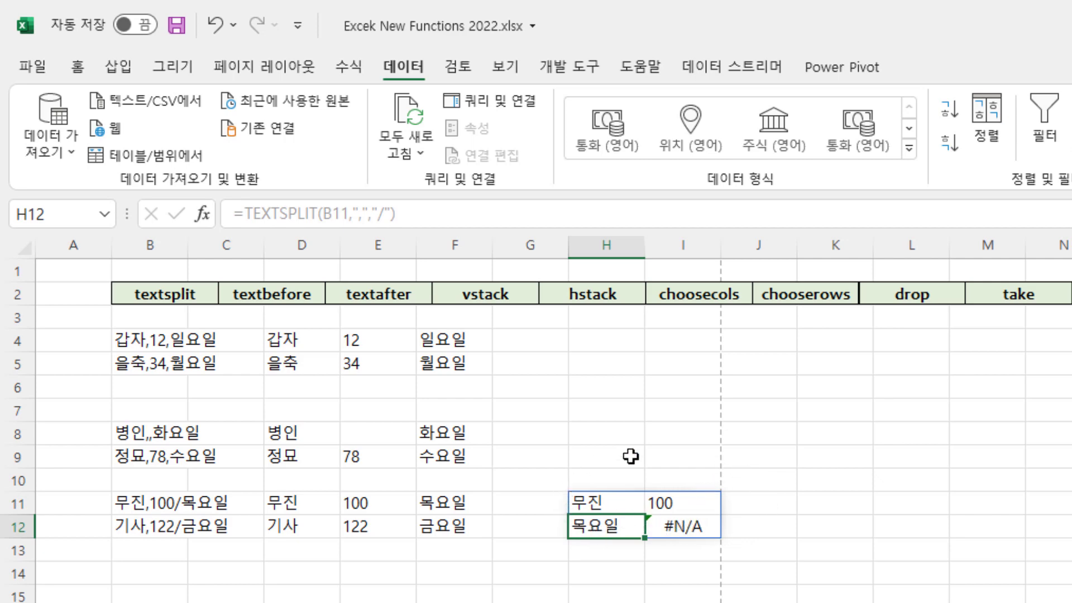
pyautogui.click(684, 530)
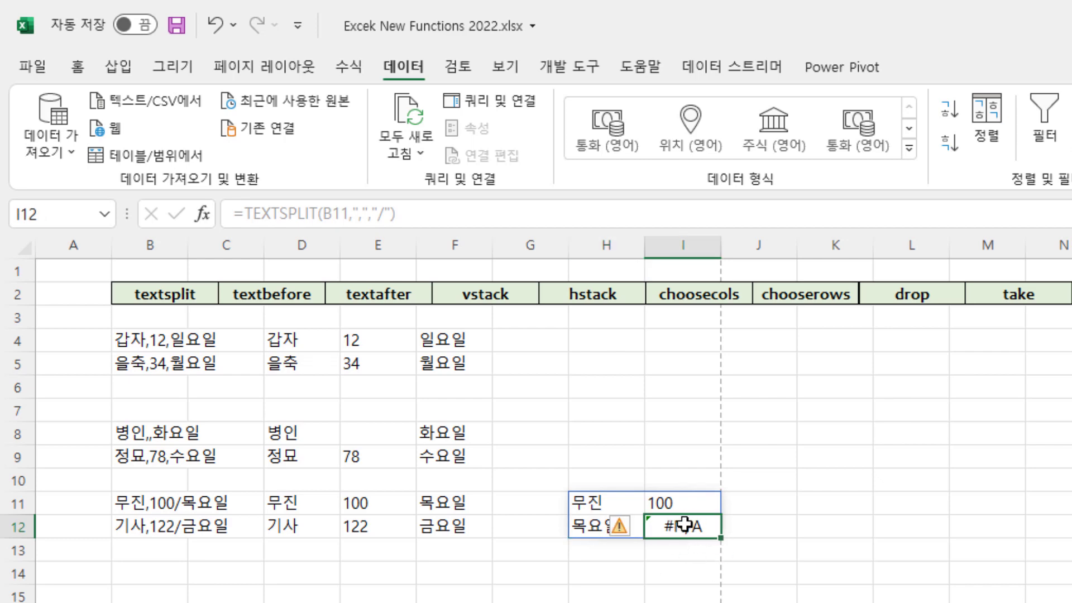
pyautogui.click(589, 503)
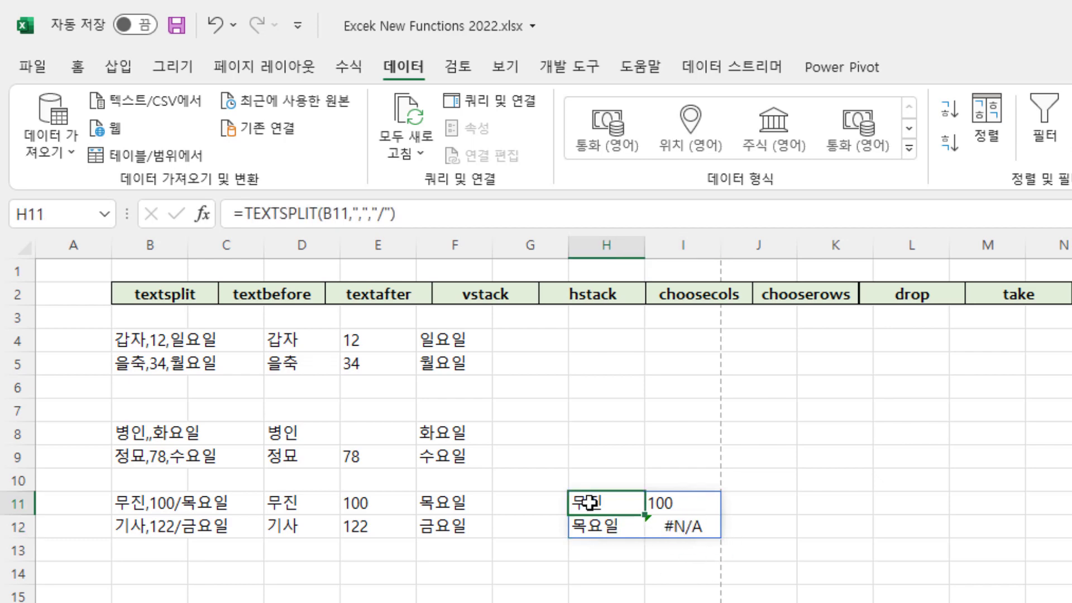
# Add an empty string "" as the fourth argument of the H11 TEXTSPLIT formula
pyautogui.doubleClick(588, 503)
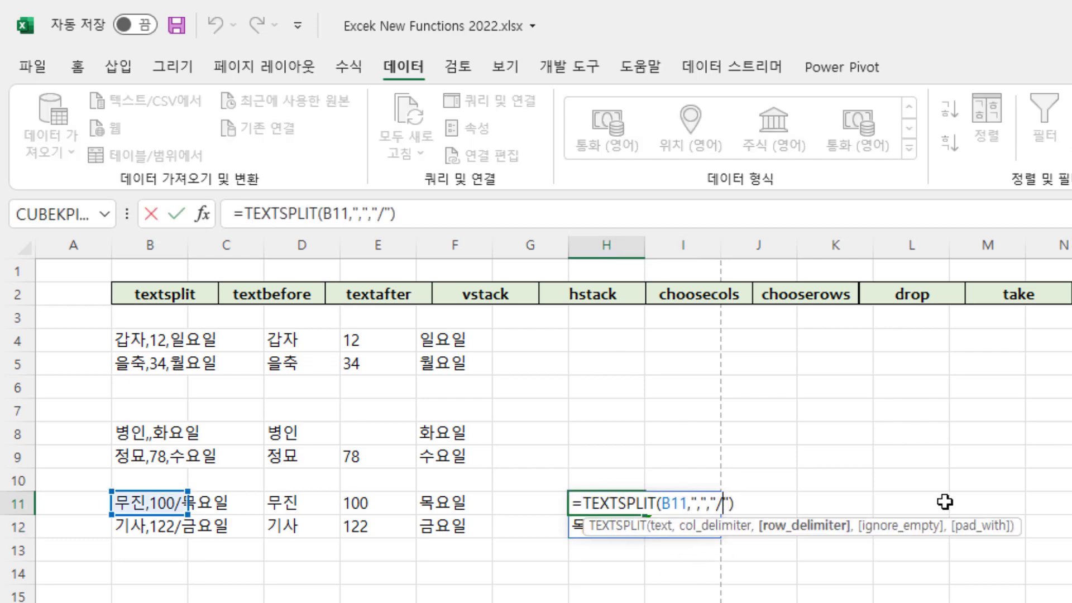
pyautogui.write(',')
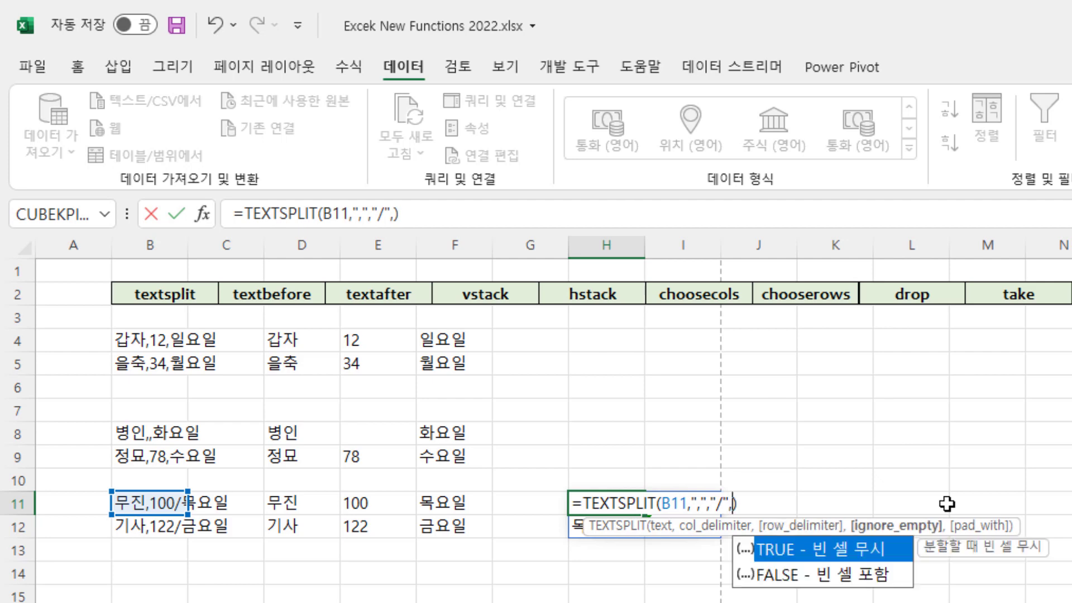
pyautogui.write('1')
pyautogui.press('Return')
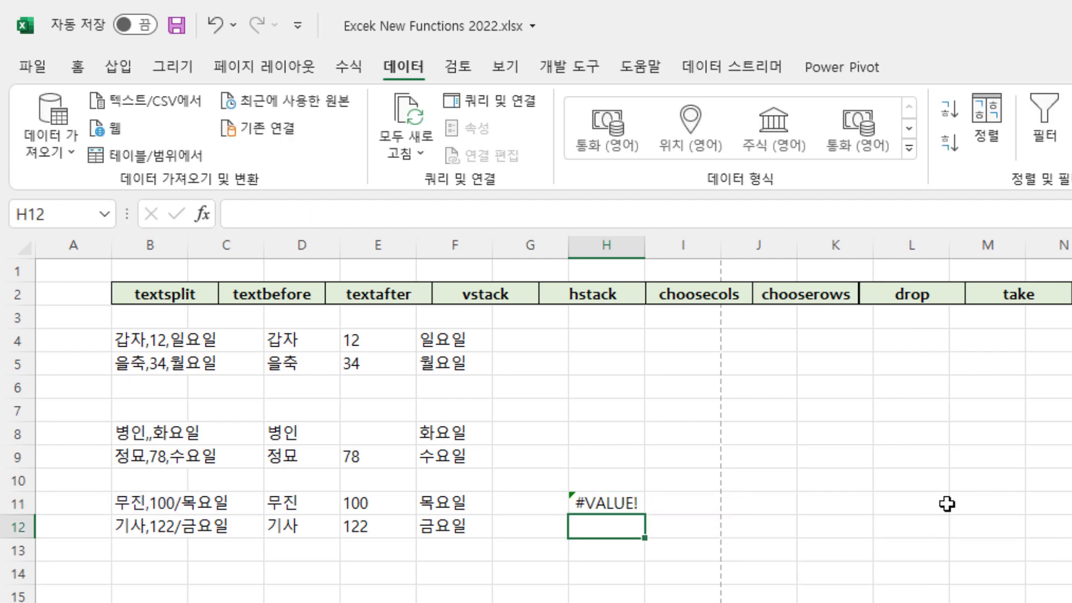
# Skip the ignore_empty argument in H11 so the empty string becomes pad_with, giving =TEXTSPLIT(B11,",","/",,"")
pyautogui.doubleClick(605, 490)
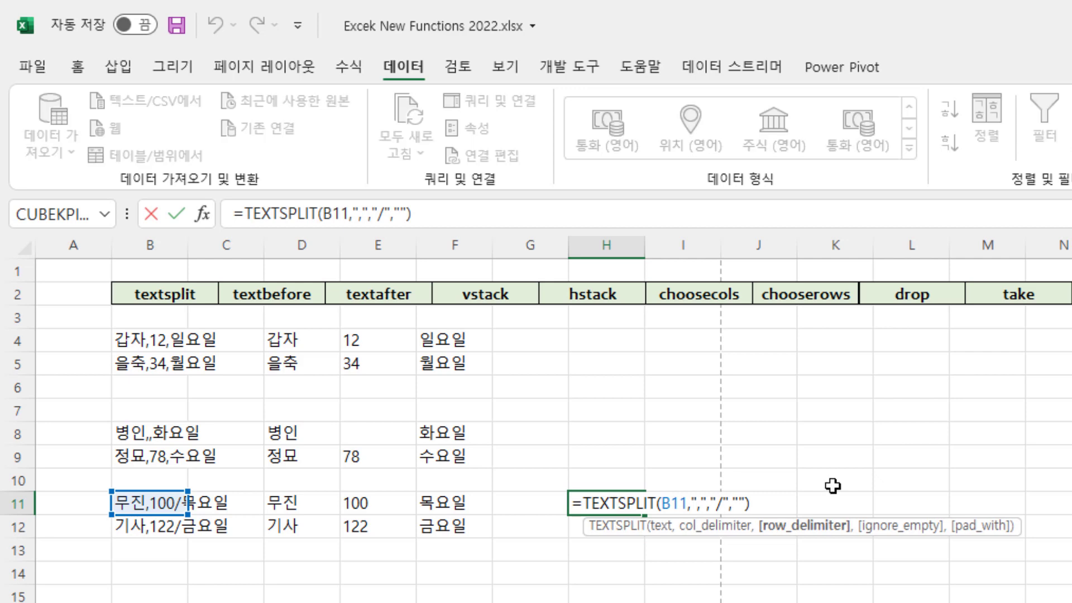
pyautogui.write(',')
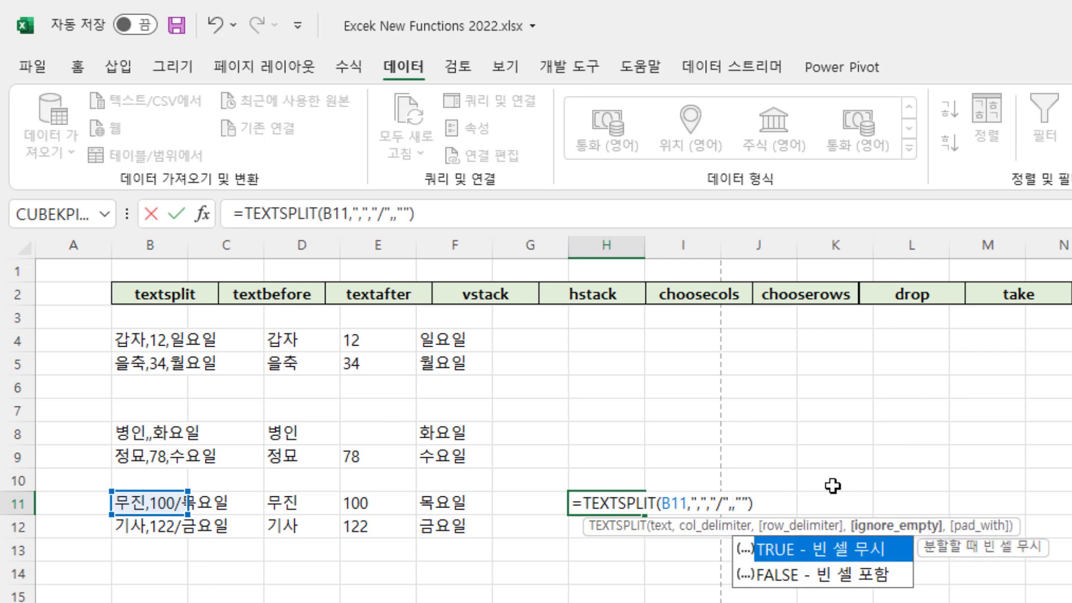
pyautogui.press('Return')
pyautogui.click(707, 590)
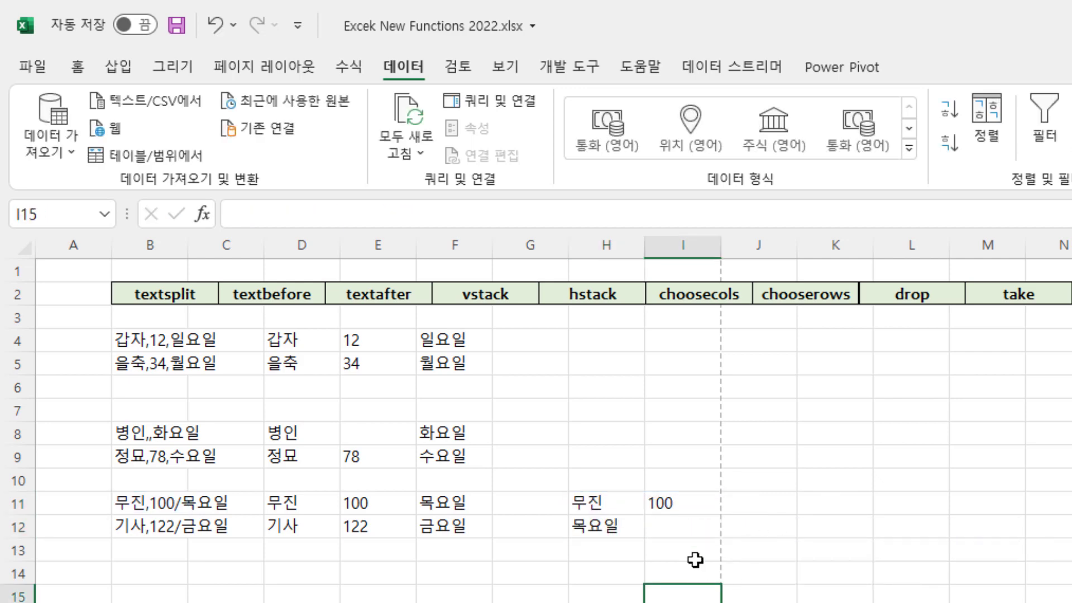
# Review the padded TEXTSPLIT result in H11:I12 and its formula
pyautogui.click(614, 504)
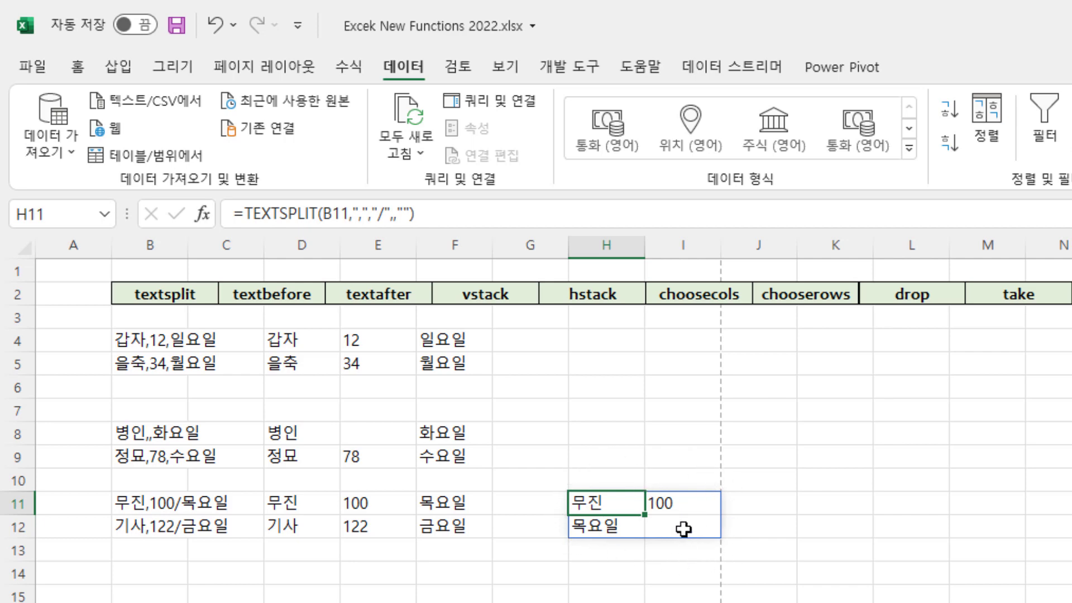
pyautogui.click(679, 499)
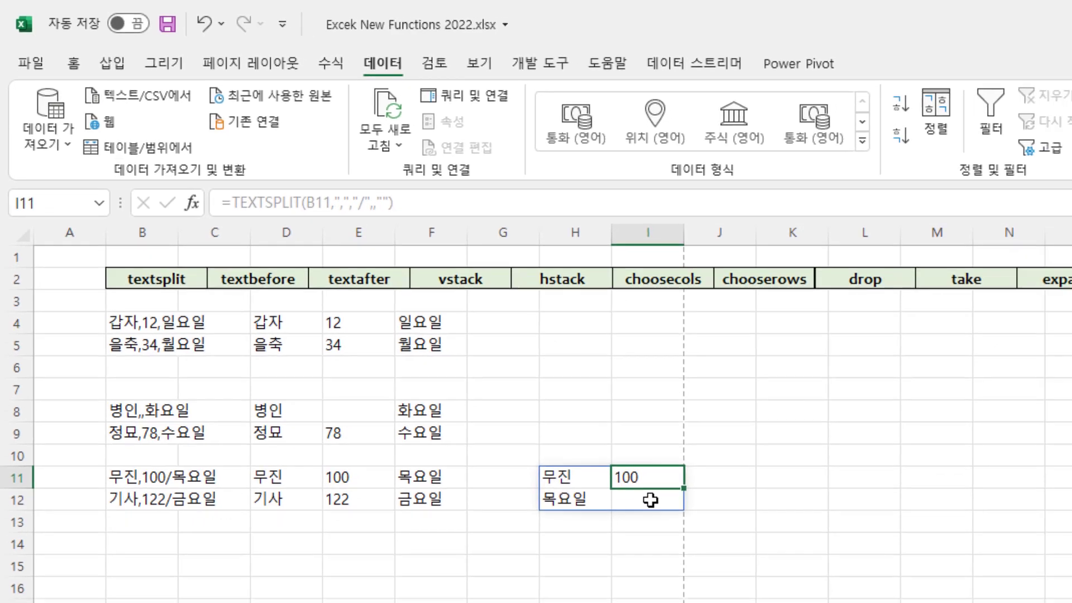
pyautogui.click(575, 499)
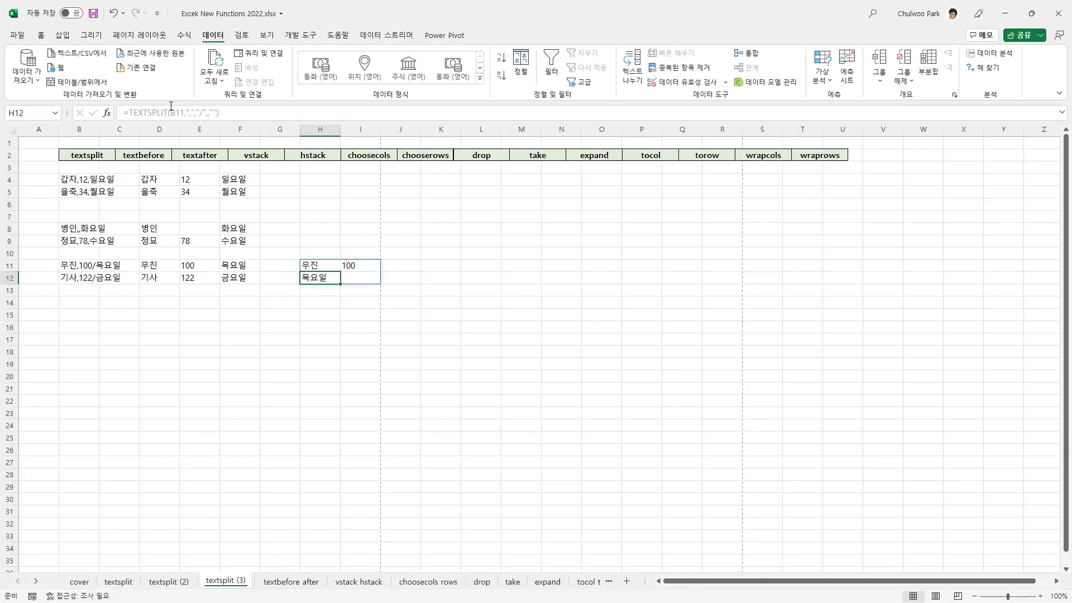
pyautogui.click(307, 304)
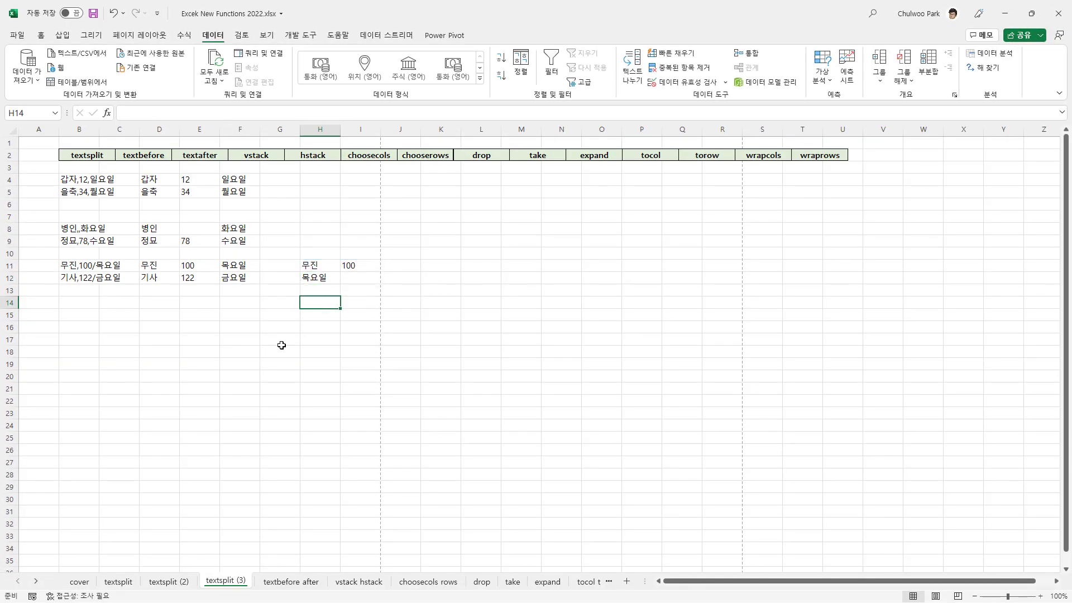
# Open the "textbefore after" sheet and start a TEXTBEFORE formula in E4
pyautogui.click(291, 582)
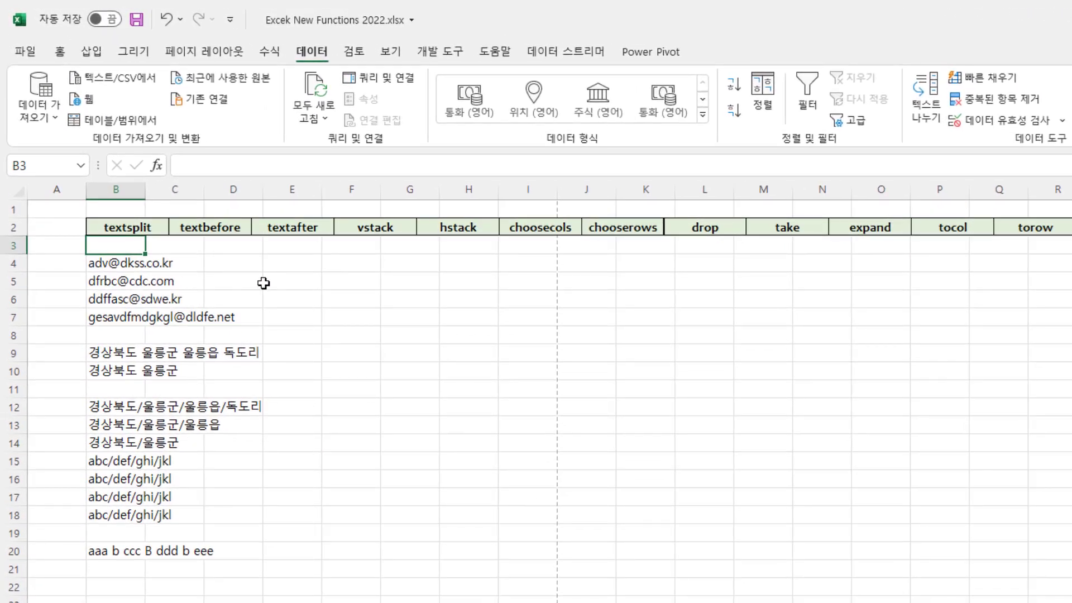
pyautogui.click(293, 265)
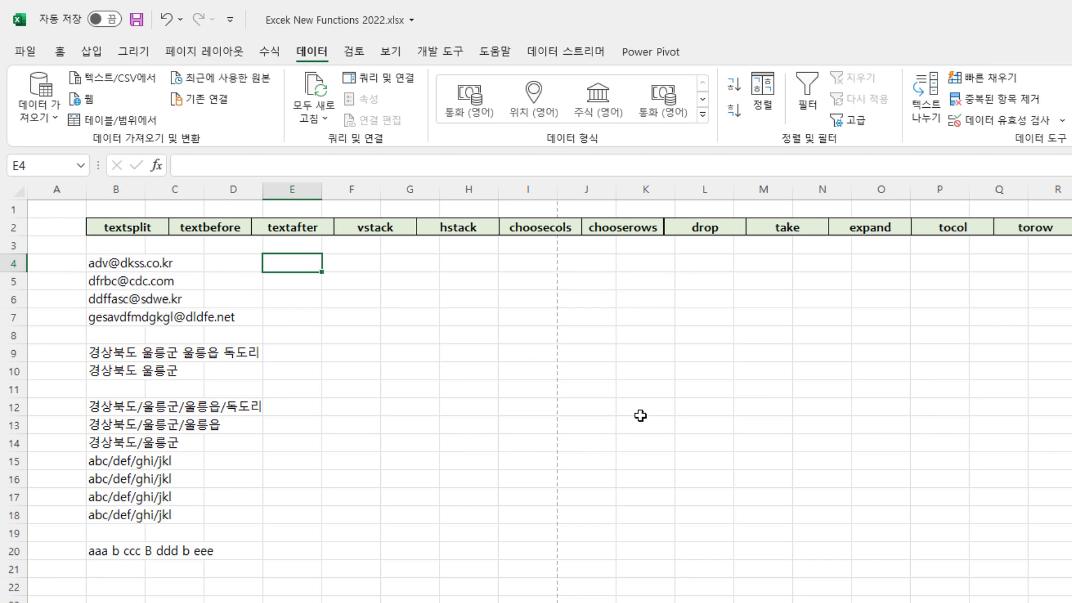
pyautogui.write('=tex')
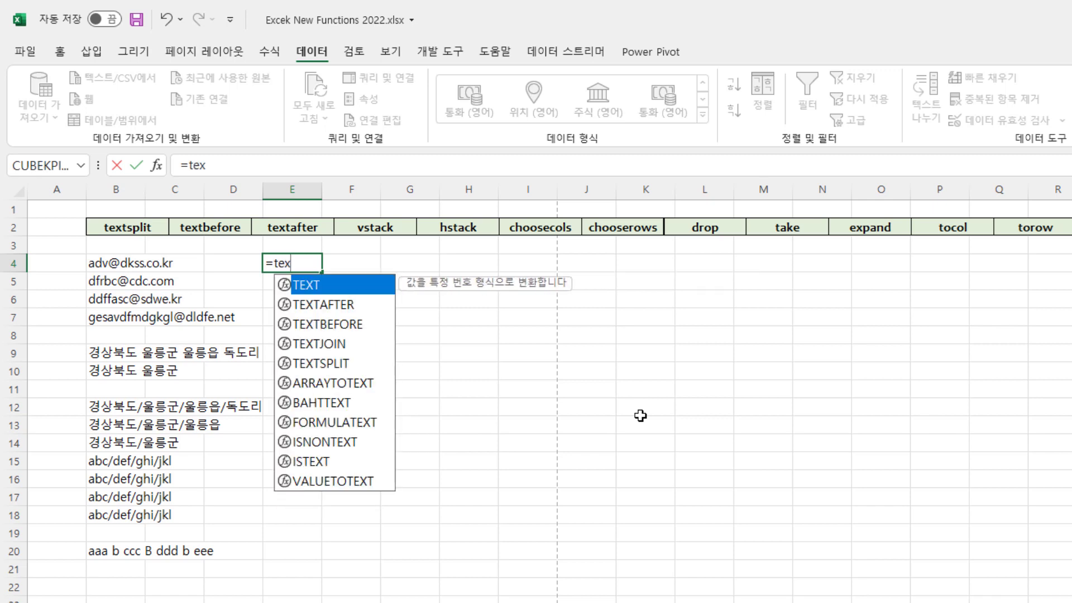
pyautogui.press('Down')
pyautogui.press('Down')
pyautogui.press('Tab')
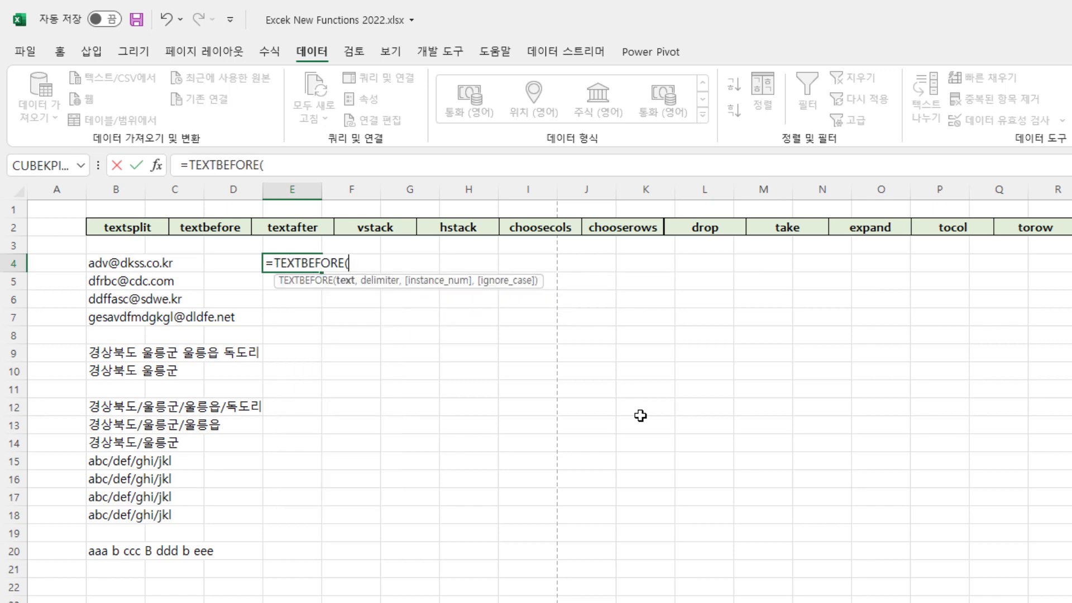
# Complete the E4 formula as =TEXTBEFORE(B4,"@") and copy it down to E7
pyautogui.press('Left')
pyautogui.press('Left')
pyautogui.press('Left')
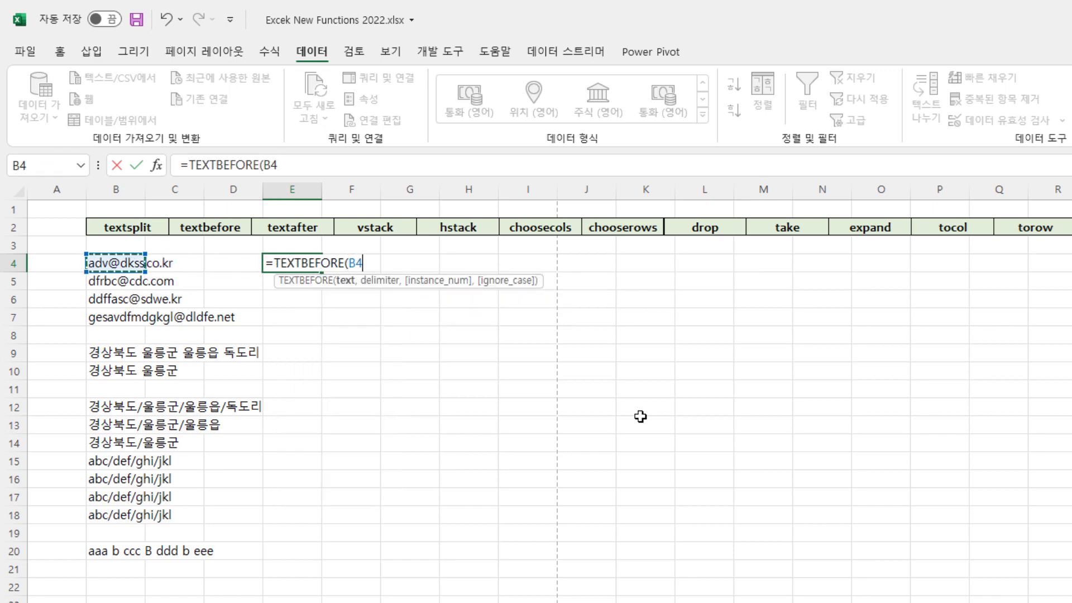
pyautogui.write(',"')
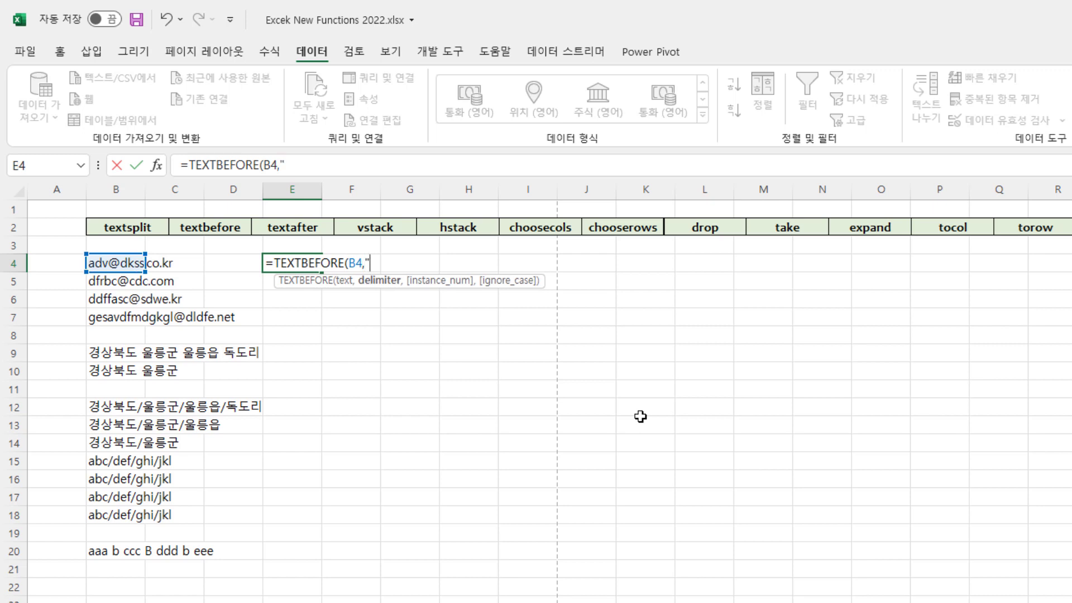
pyautogui.write('@"')
pyautogui.press('Return')
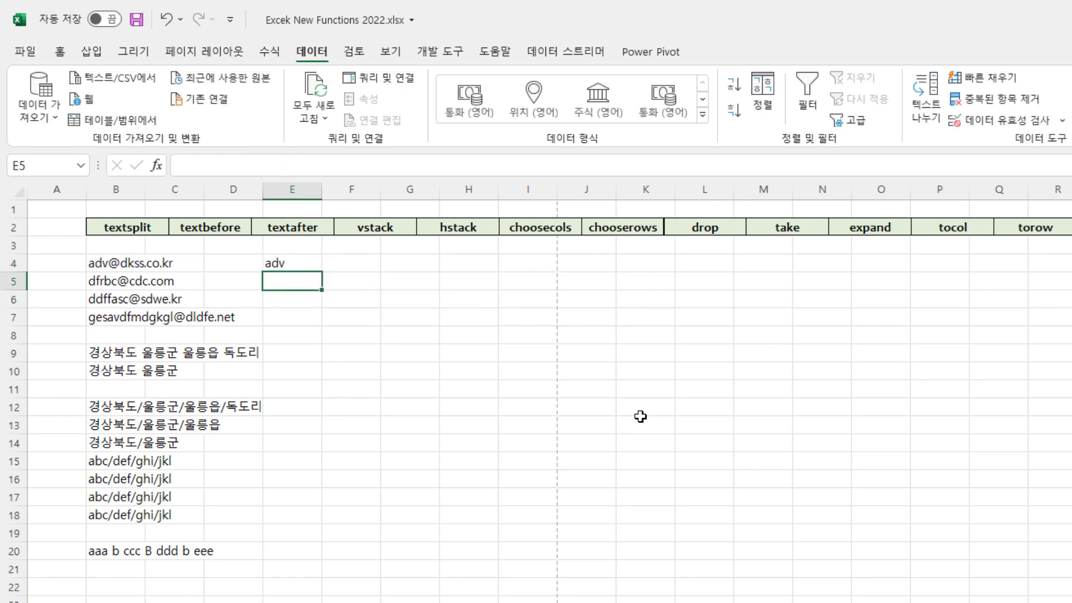
pyautogui.press('Up')
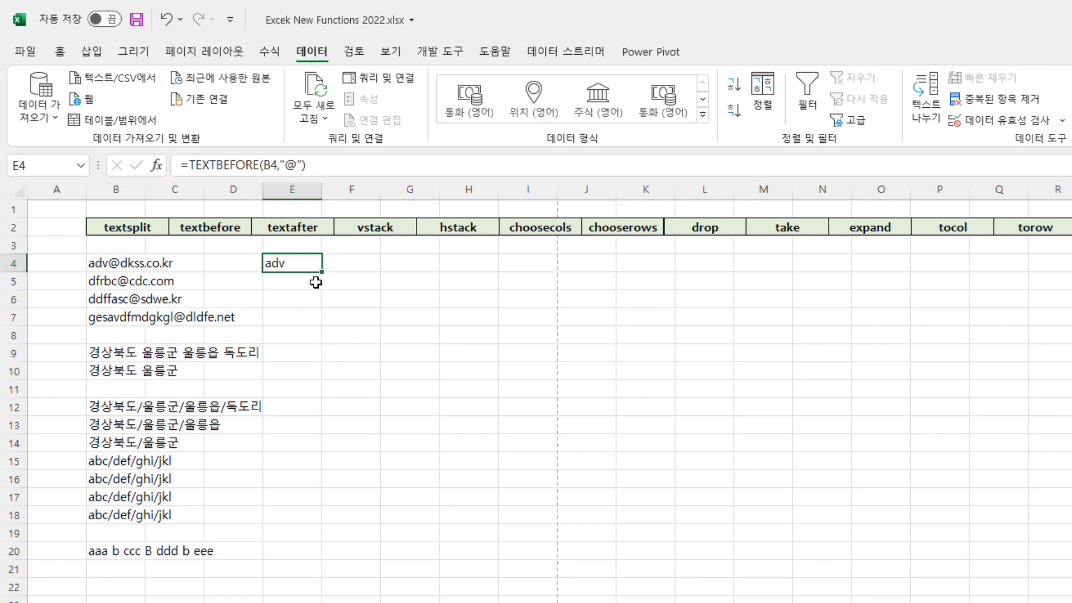
pyautogui.moveTo(323, 283); pyautogui.dragTo(324, 320)
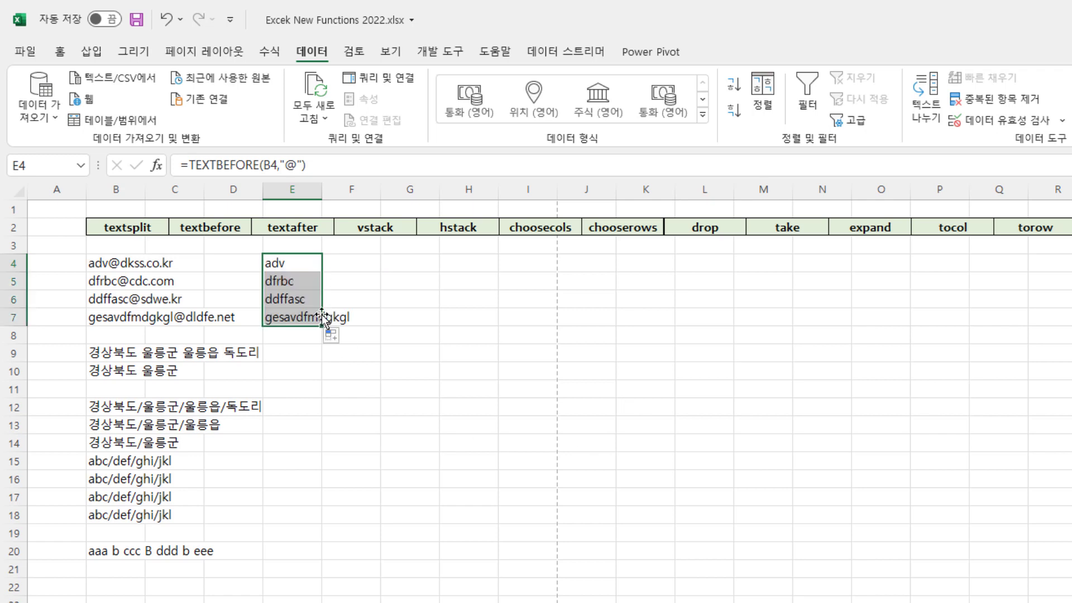
# Start a TEXTAFTER formula in G4 beside the TEXTBEFORE results
pyautogui.click(365, 262)
pyautogui.click(419, 263)
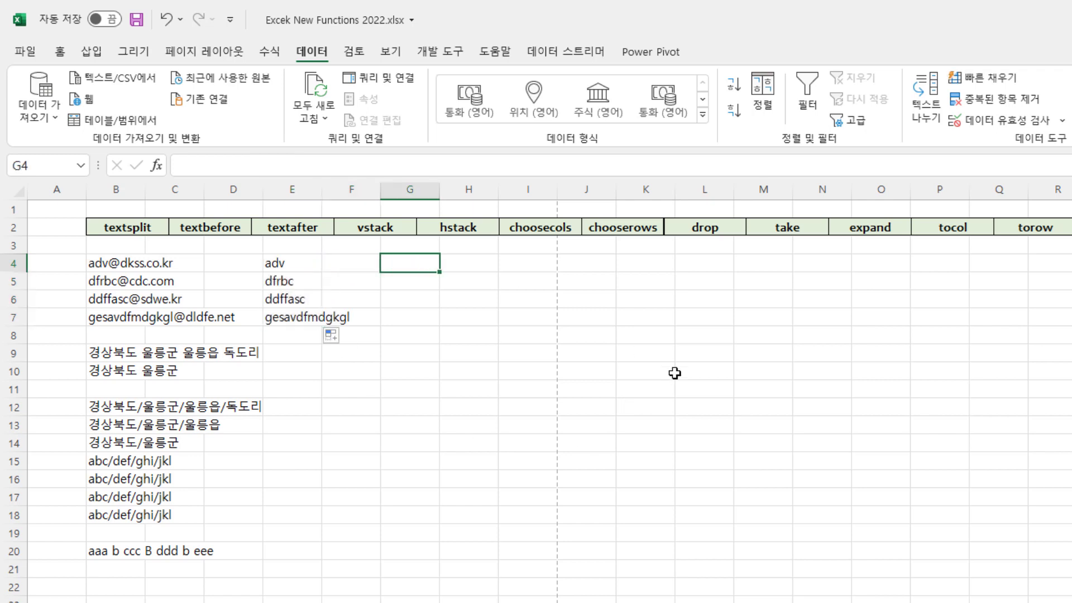
pyautogui.write('=tex')
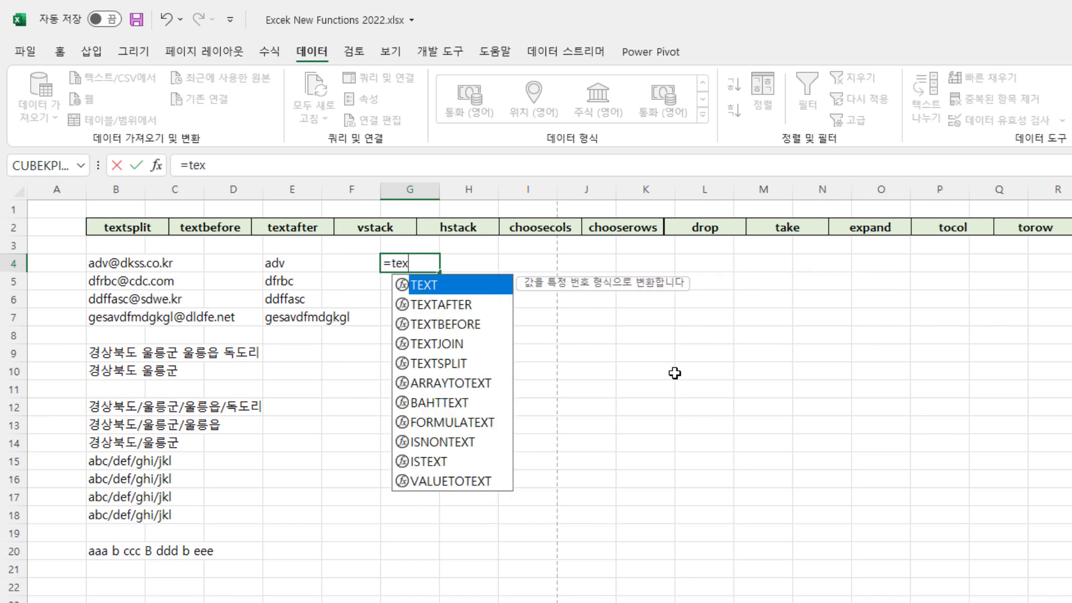
pyautogui.press('Down')
pyautogui.press('Down')
pyautogui.press('Up')
pyautogui.press('Tab')
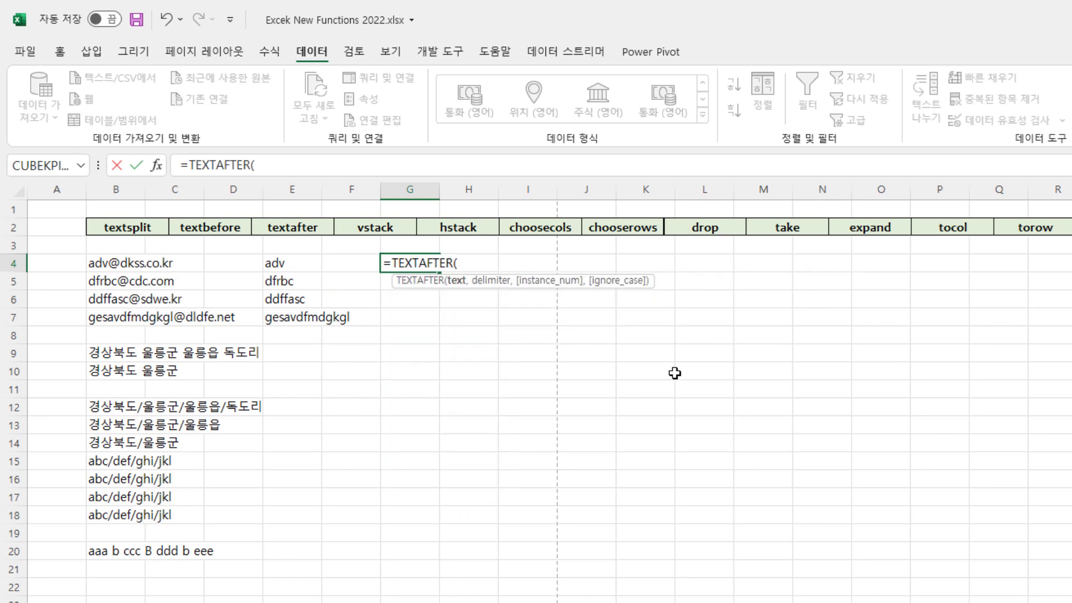
# Complete the G4 formula as =TEXTAFTER(B4,"@") and copy it down to G7
pyautogui.press('Left')
pyautogui.press('Left')
pyautogui.press('Left')
pyautogui.press('Left')
pyautogui.press('Left')
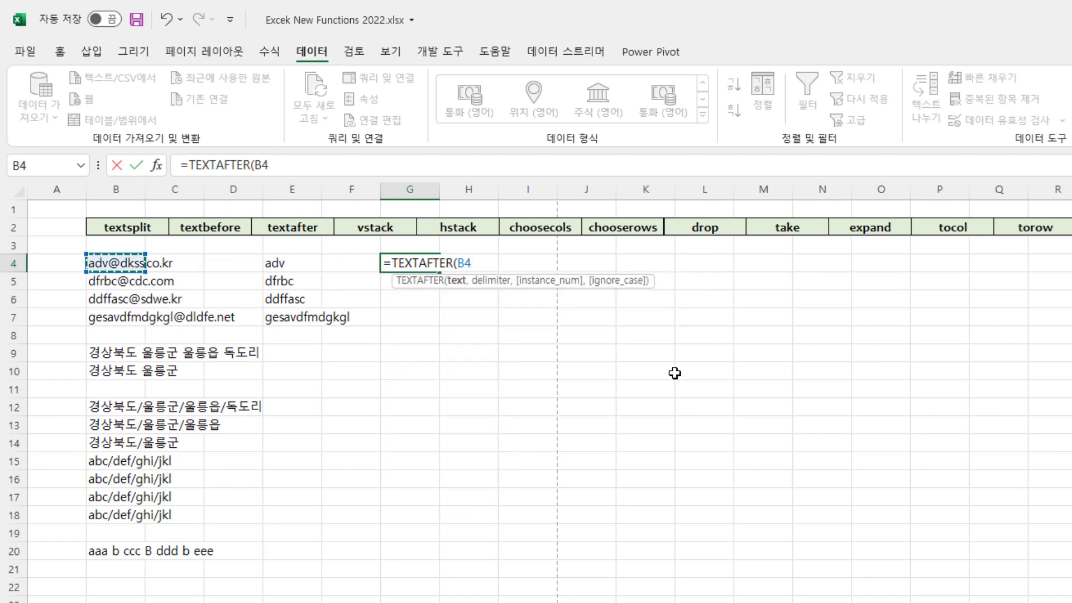
pyautogui.write(',"')
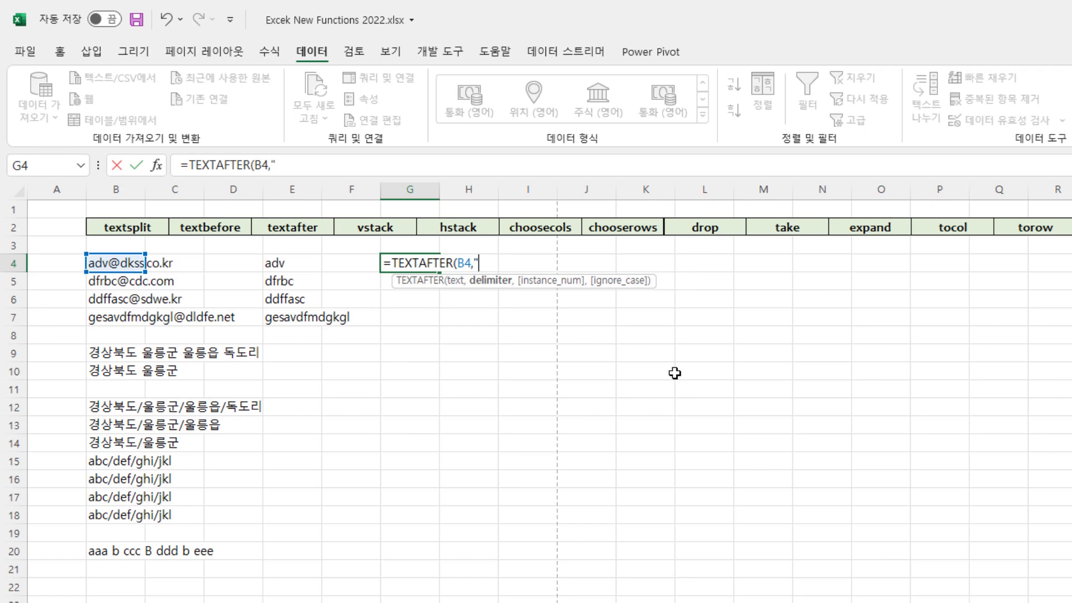
pyautogui.write('@")')
pyautogui.press('Return')
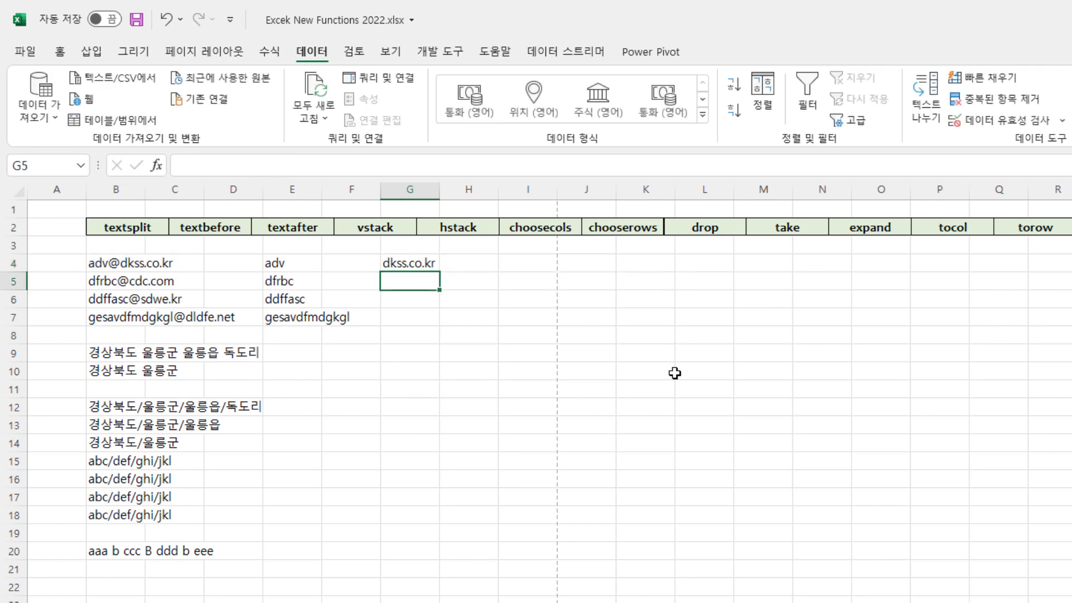
pyautogui.click(433, 265)
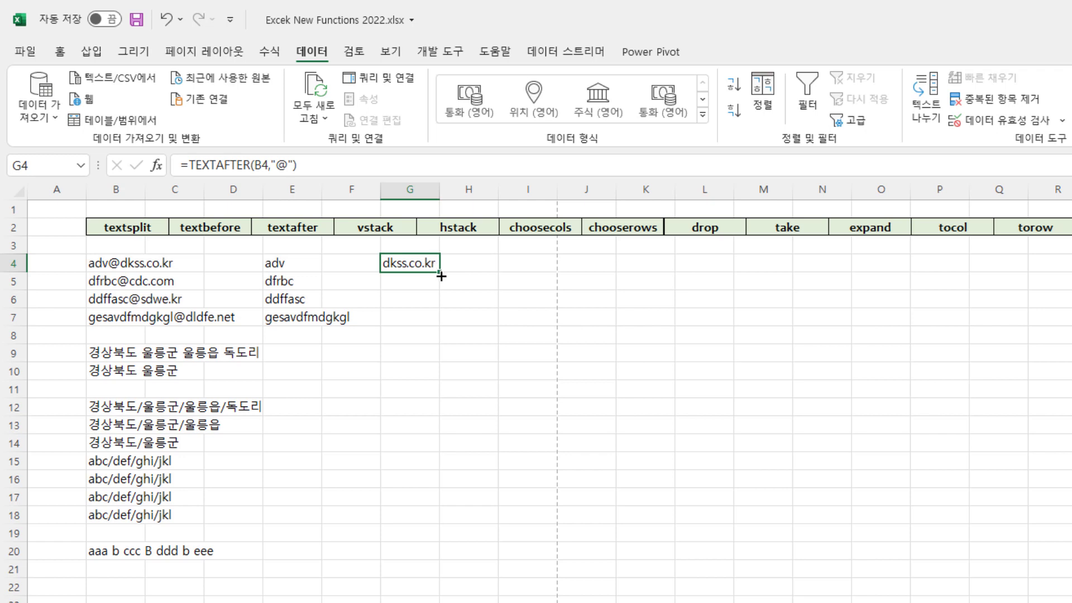
pyautogui.moveTo(440, 272); pyautogui.dragTo(440, 320)
# Start a TEXTBEFORE formula in F9 for the space-separated addresses
pyautogui.click(351, 371)
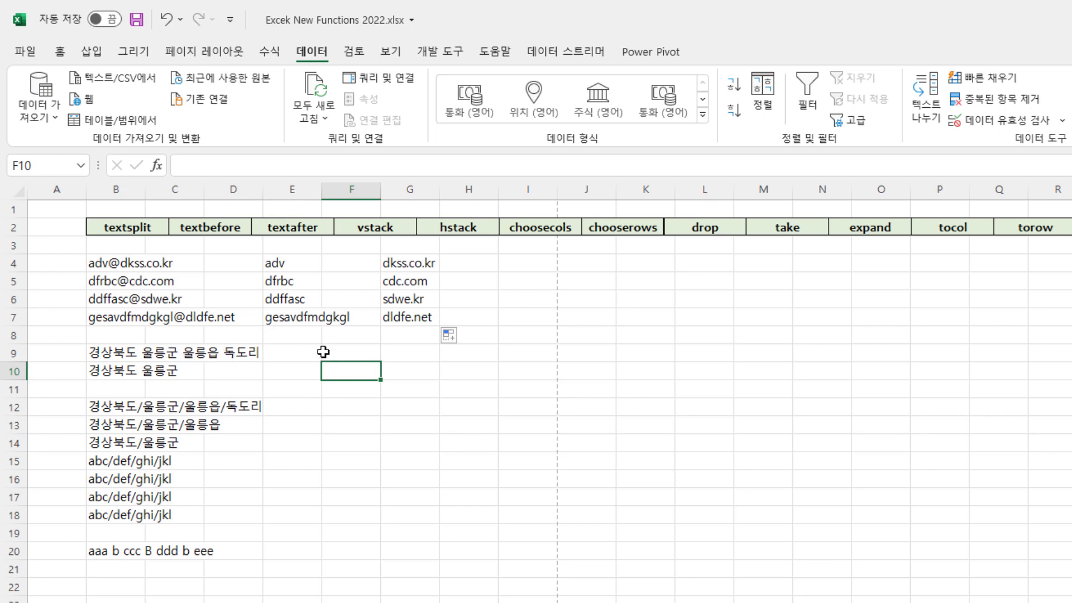
pyautogui.click(358, 351)
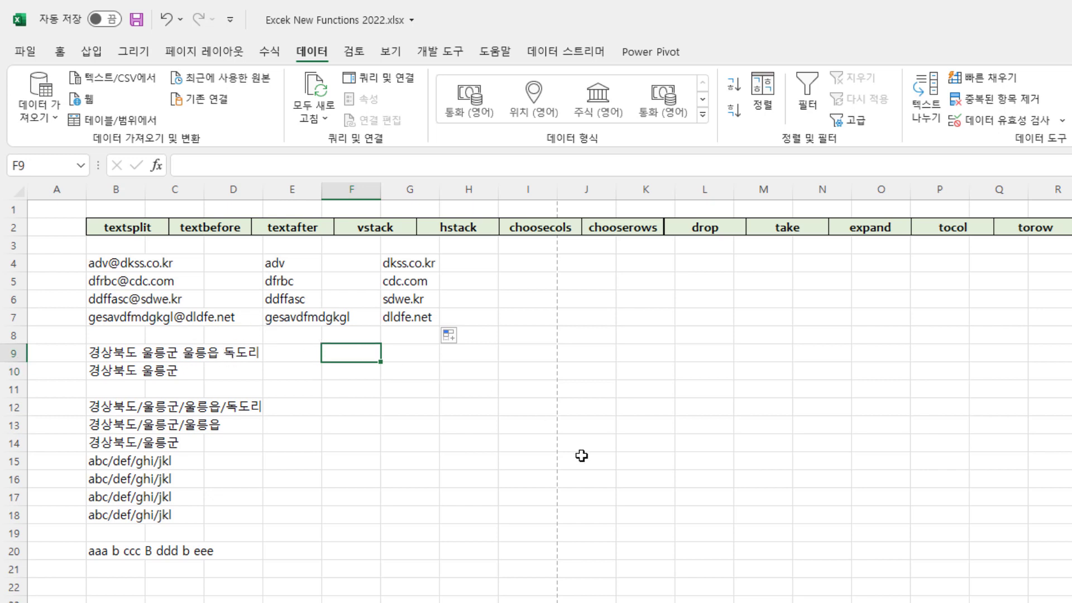
pyautogui.write('=tex')
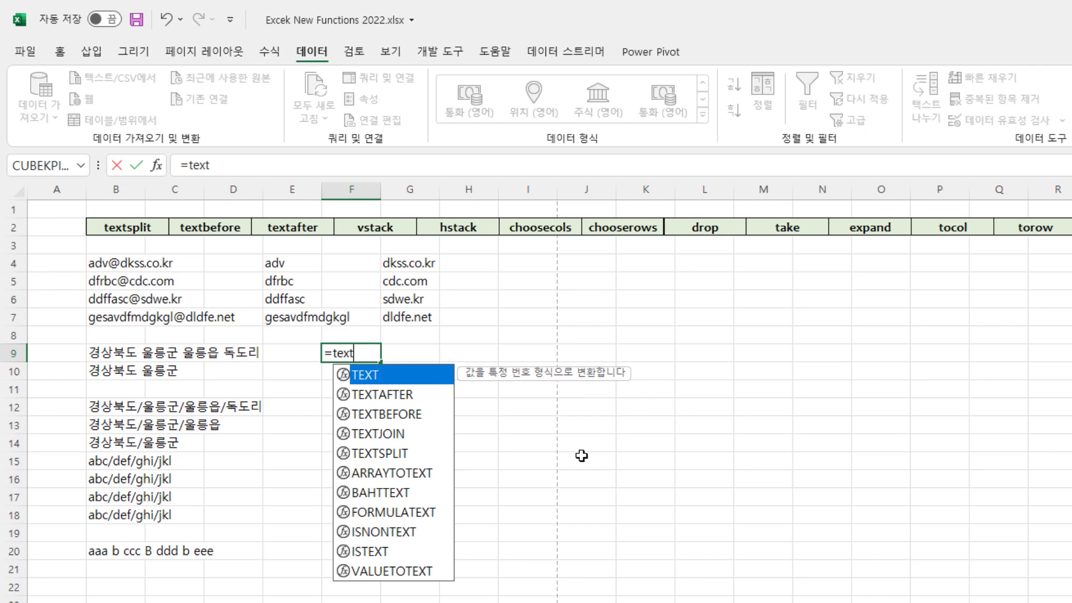
pyautogui.write('t')
pyautogui.press('Down')
pyautogui.press('Down')
pyautogui.press('Tab')
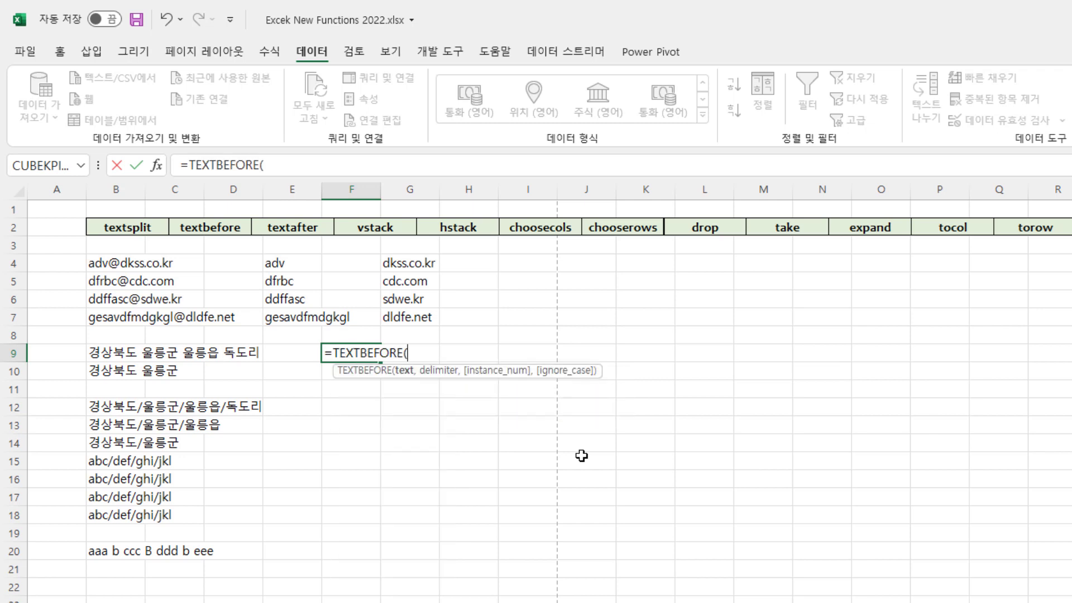
# Complete the F9 formula as =TEXTBEFORE(B9," ") to extract the text before the space
pyautogui.press('Left')
pyautogui.press('Left')
pyautogui.press('Left')
pyautogui.press('Left')
pyautogui.write(',')
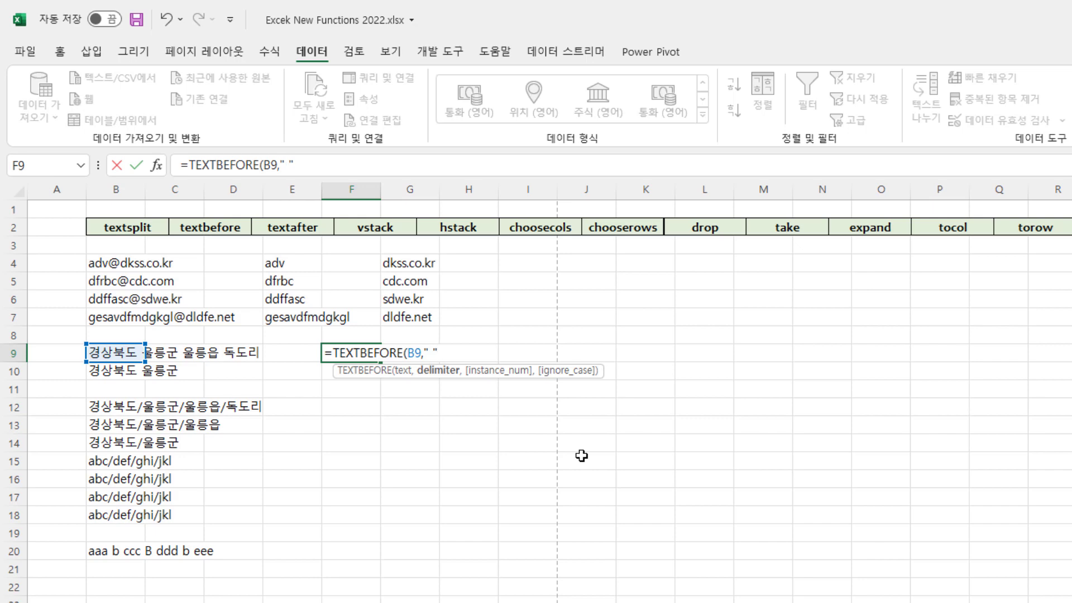
pyautogui.write('" ")')
pyautogui.press('Return')
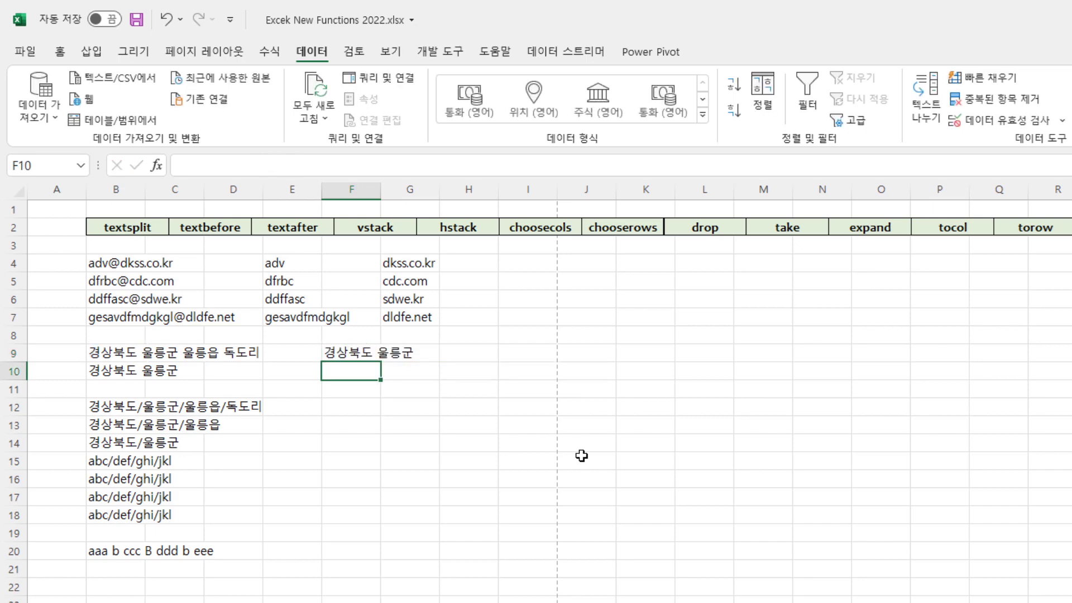
# Copy the F9 TEXTBEFORE formula down to F10
pyautogui.press('Up')
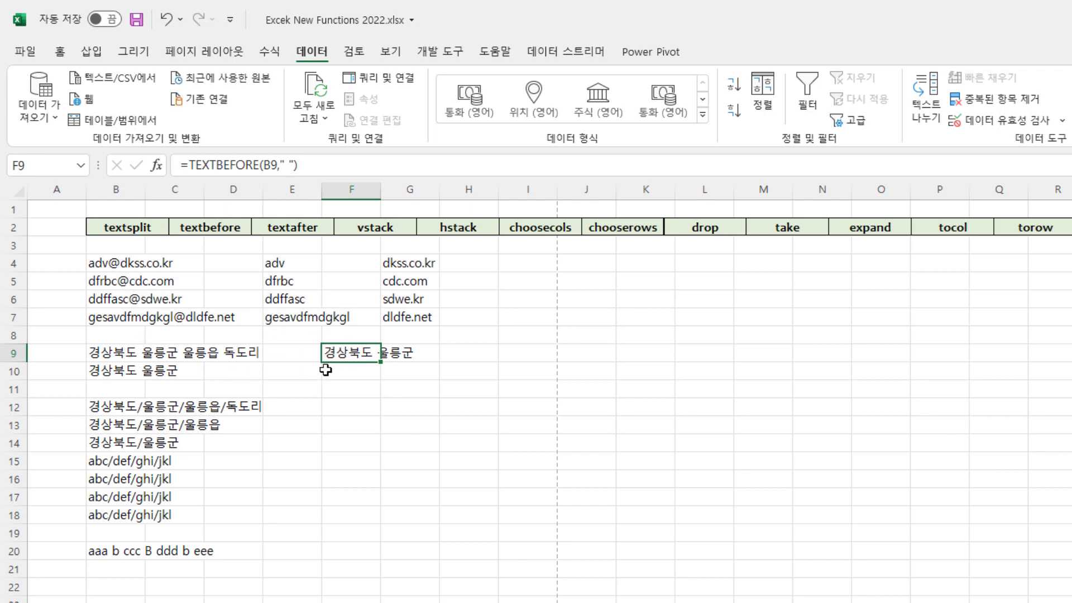
pyautogui.click(348, 370)
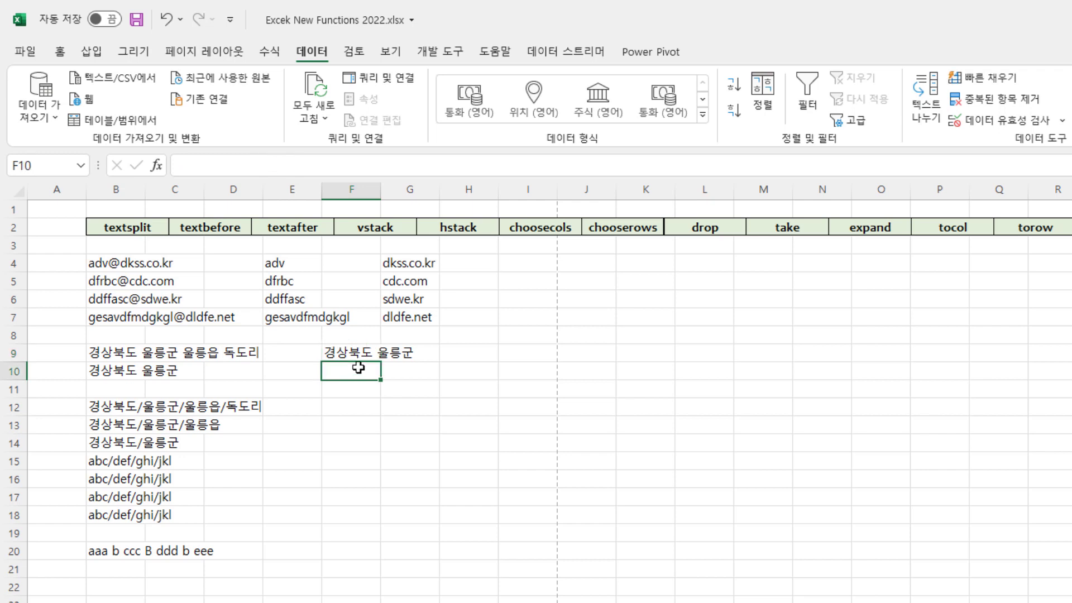
pyautogui.click(360, 353)
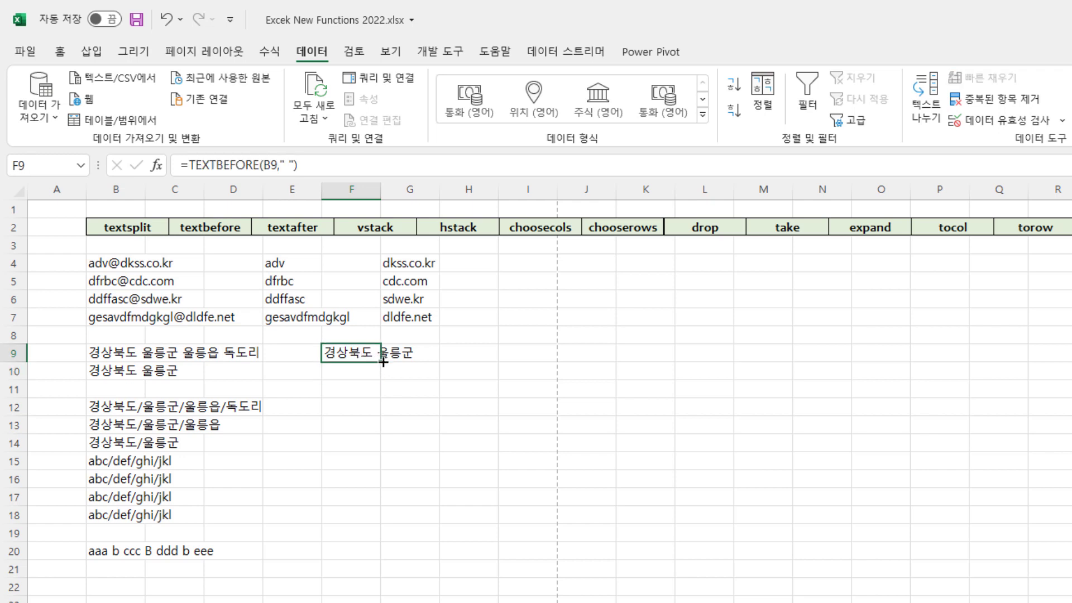
pyautogui.moveTo(380, 361); pyautogui.dragTo(381, 378)
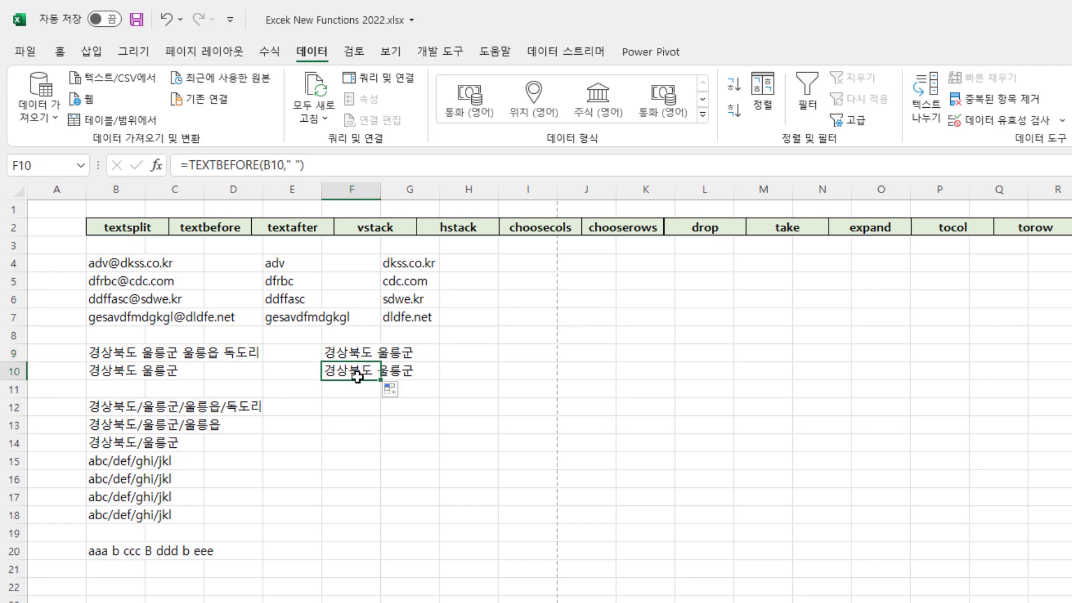
# Enter =TEXTBEFORE(B12,"/") in F12 for the slash-separated address
pyautogui.click(353, 407)
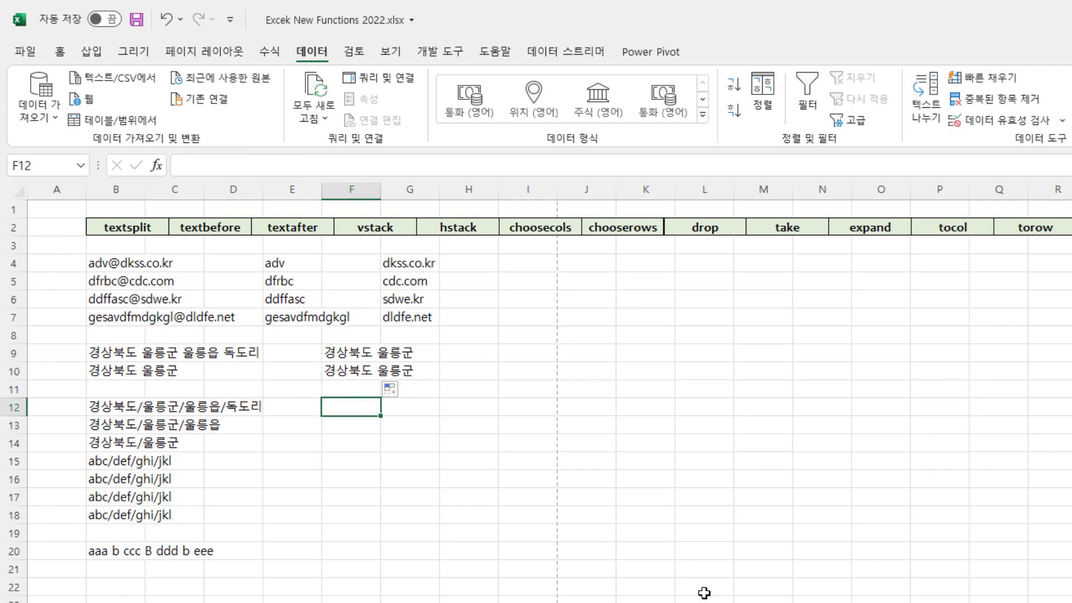
pyautogui.write('=tex')
pyautogui.press('Down')
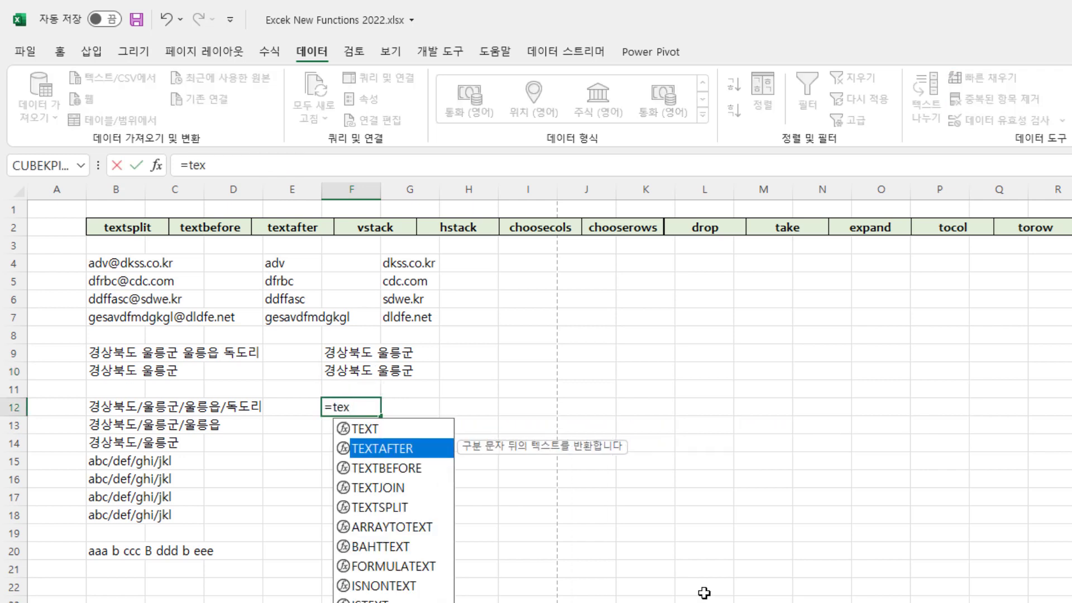
pyautogui.press('Down')
pyautogui.press('Tab')
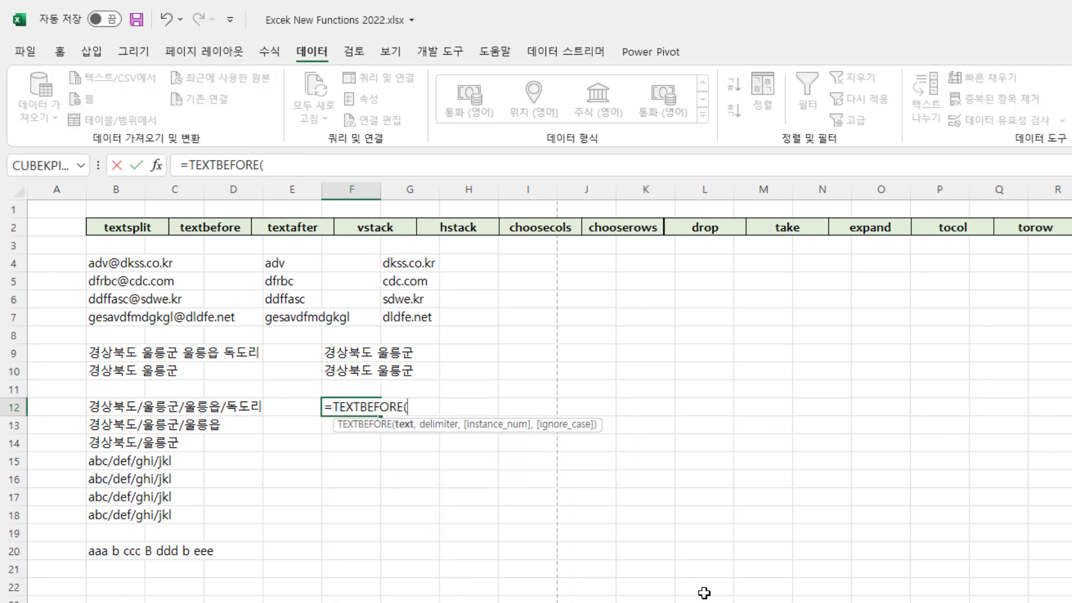
pyautogui.click(111, 412)
pyautogui.write(',')
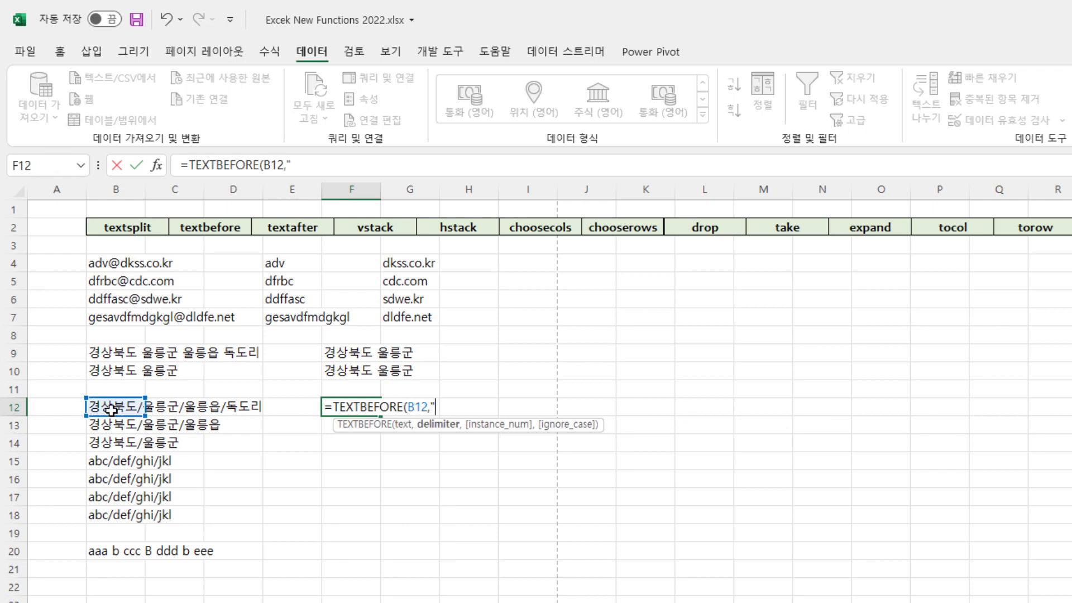
pyautogui.write('"/")')
pyautogui.press('Return')
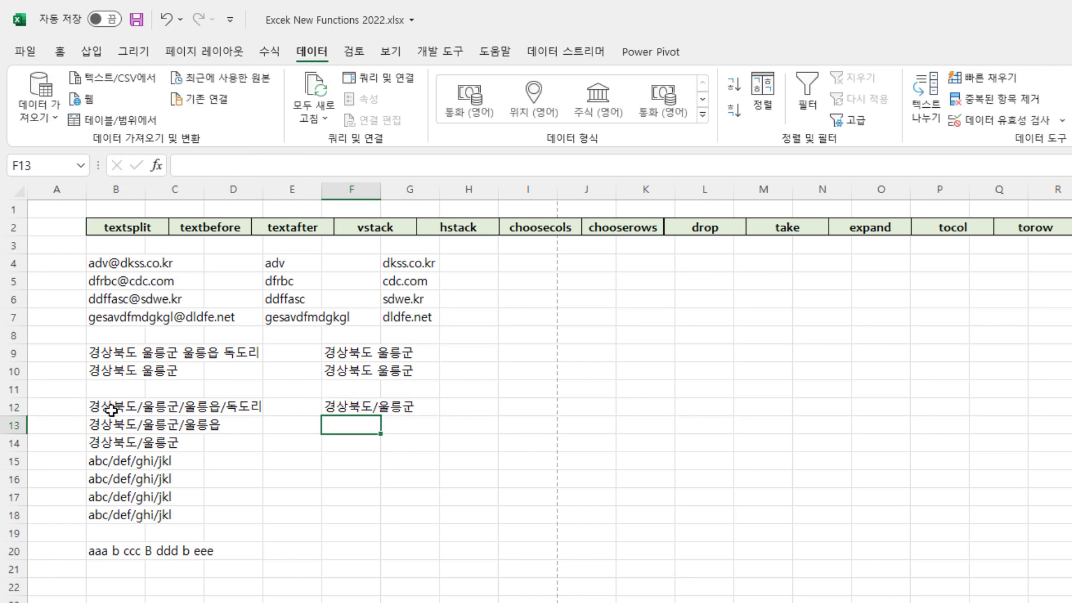
# Copy the F12 TEXTBEFORE formula down through F18, covering the remaining slash-separated rows
pyautogui.press('Up')
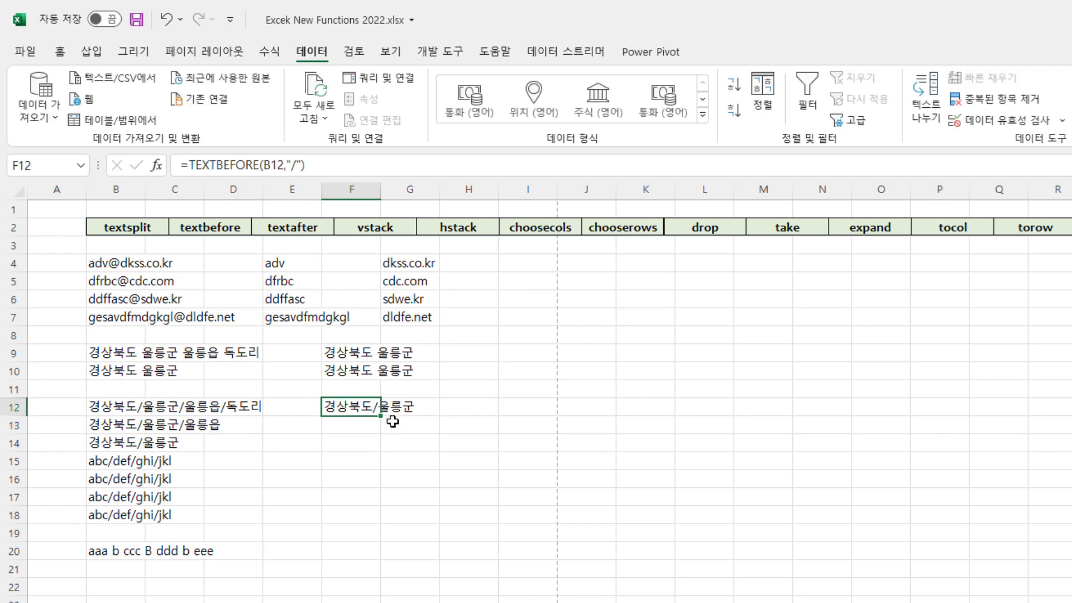
pyautogui.moveTo(383, 418); pyautogui.dragTo(384, 451)
pyautogui.click(454, 425)
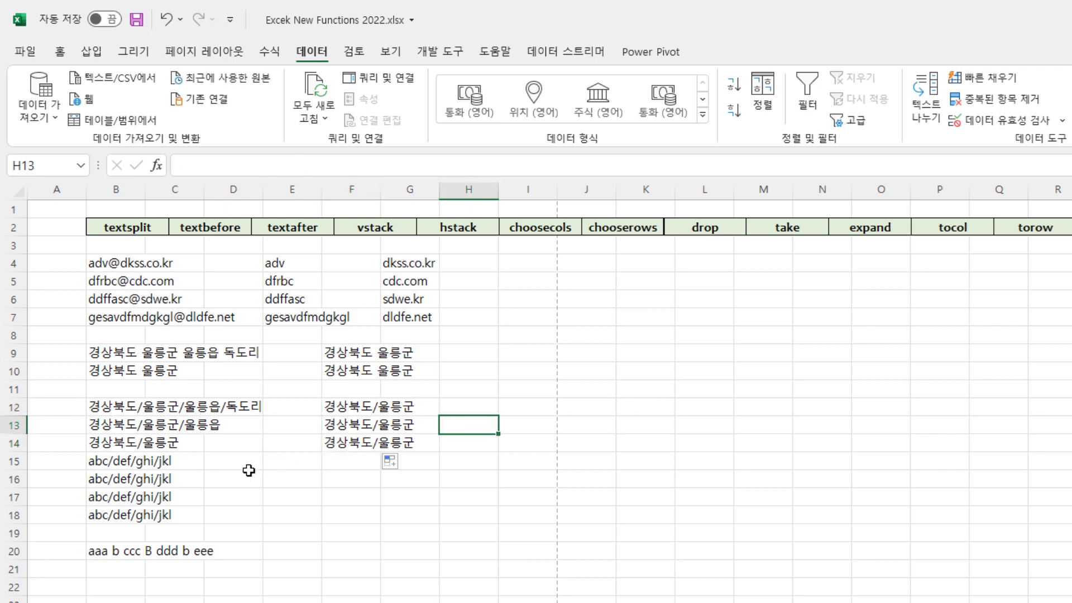
pyautogui.click(356, 444)
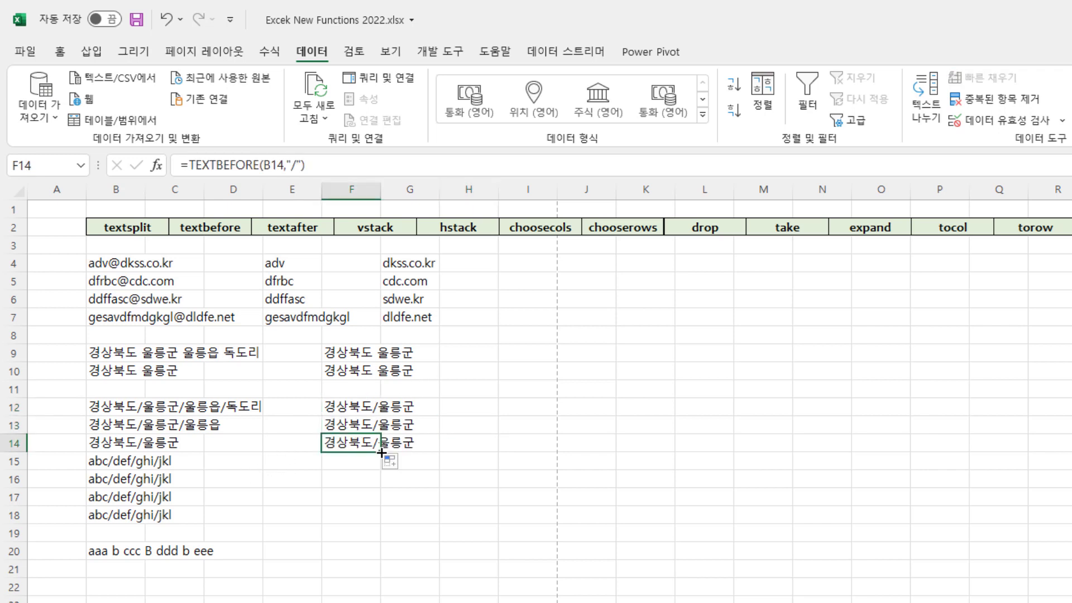
pyautogui.moveTo(380, 451); pyautogui.dragTo(380, 519)
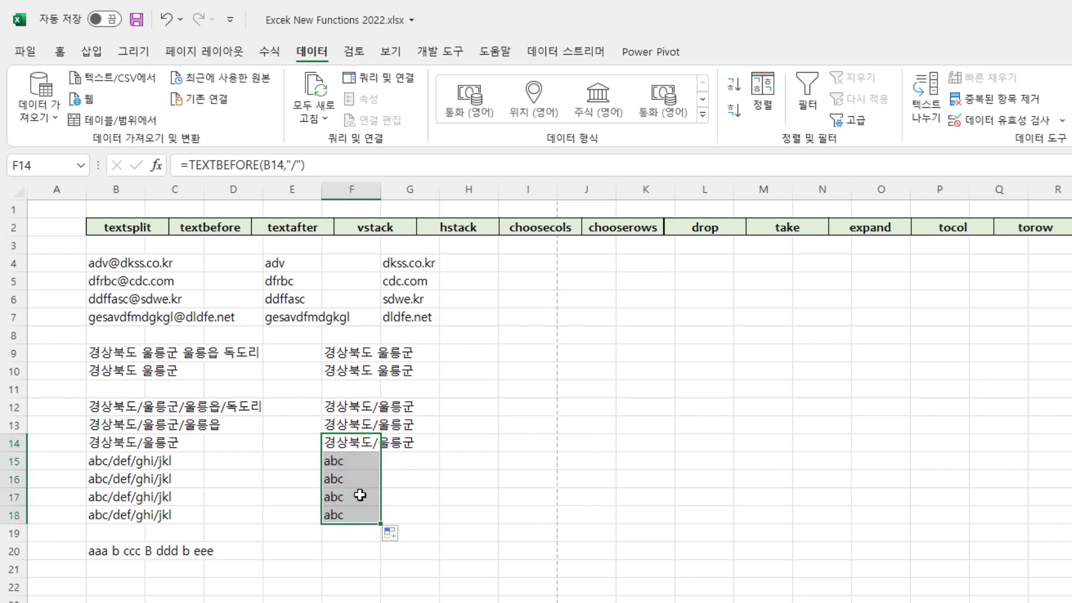
pyautogui.click(360, 494)
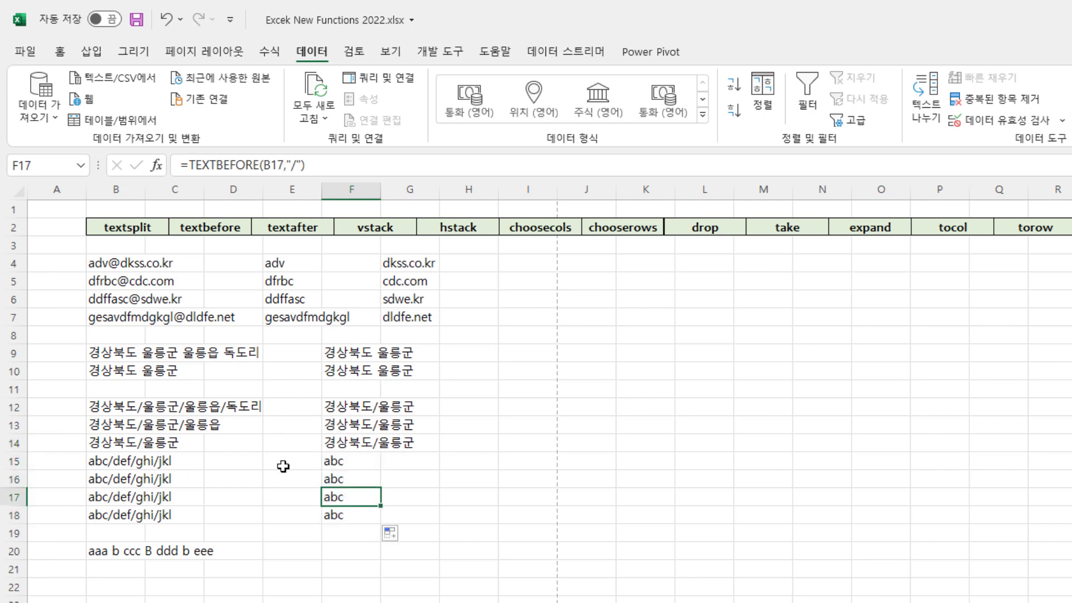
pyautogui.click(117, 461)
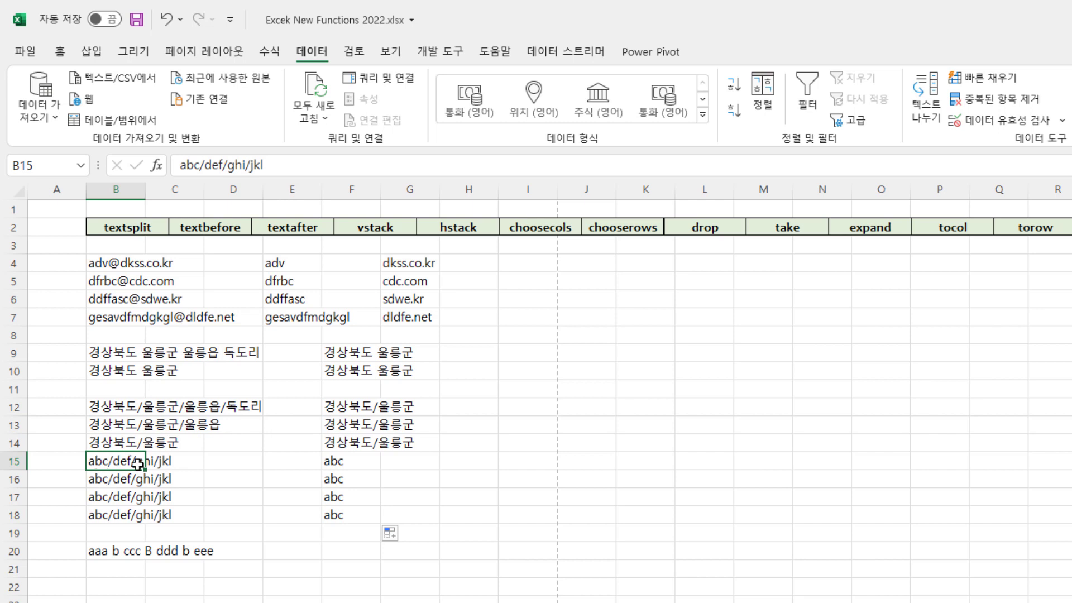
pyautogui.click(360, 473)
pyautogui.click(359, 498)
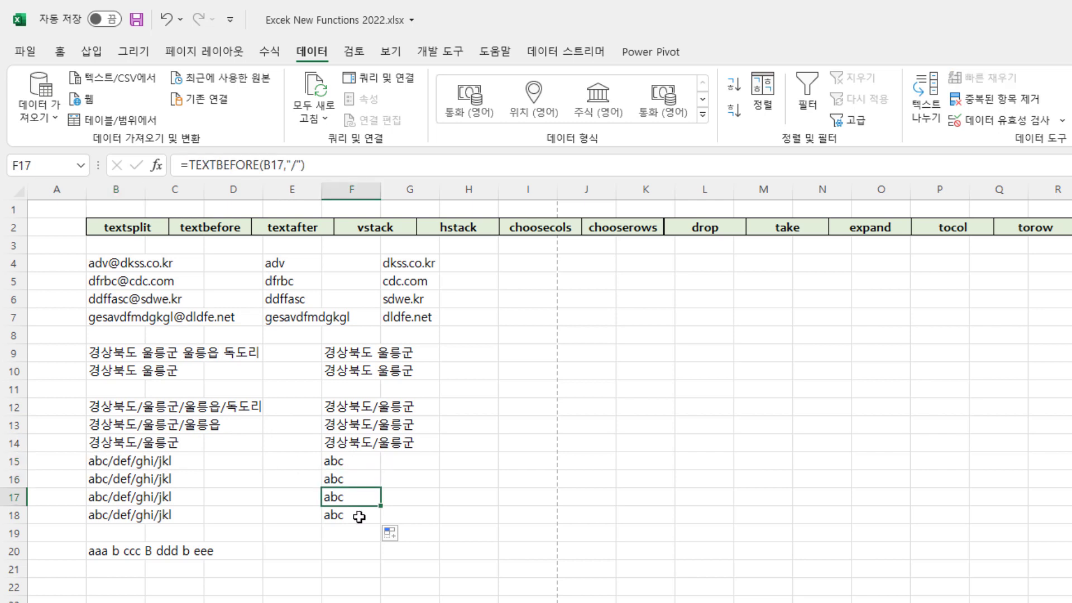
pyautogui.click(359, 515)
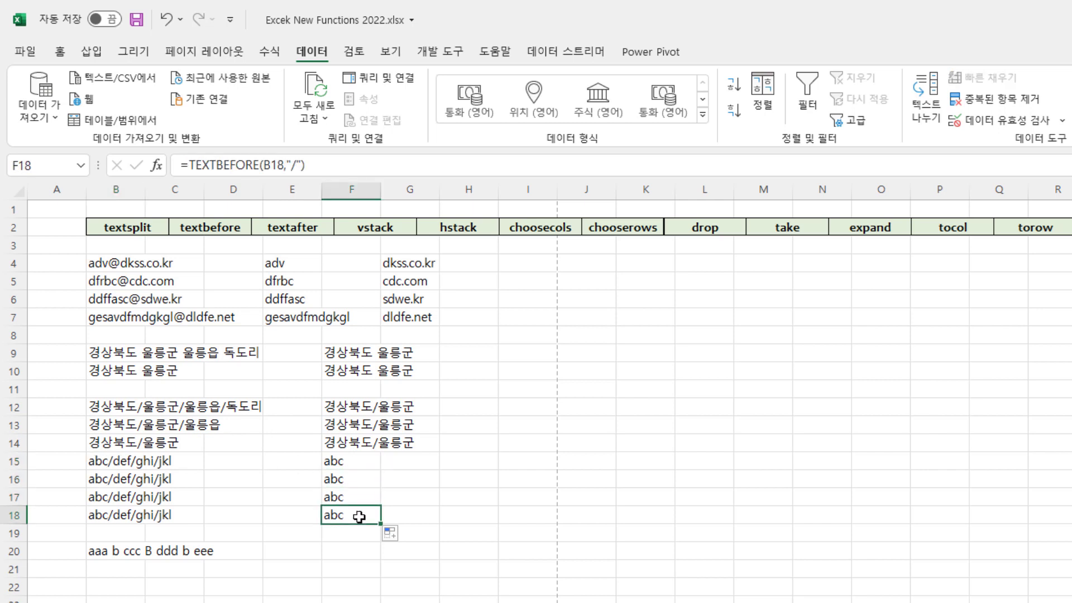
# Add instance number 2 to the F15 formula, making it =TEXTBEFORE(B15,"/",2), and copy it down to F18
pyautogui.click(359, 468)
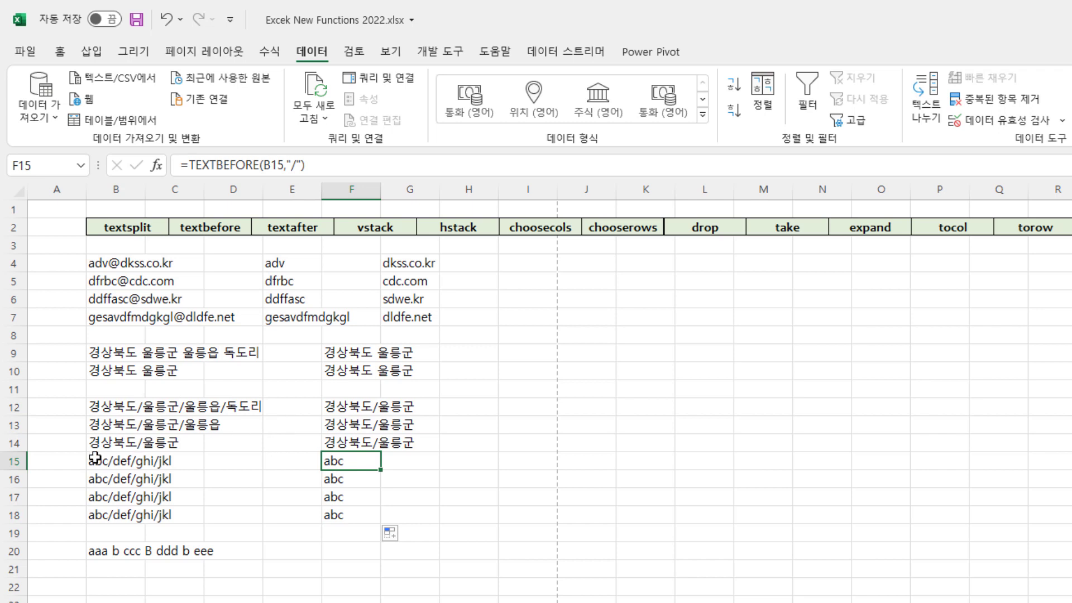
pyautogui.doubleClick(360, 460)
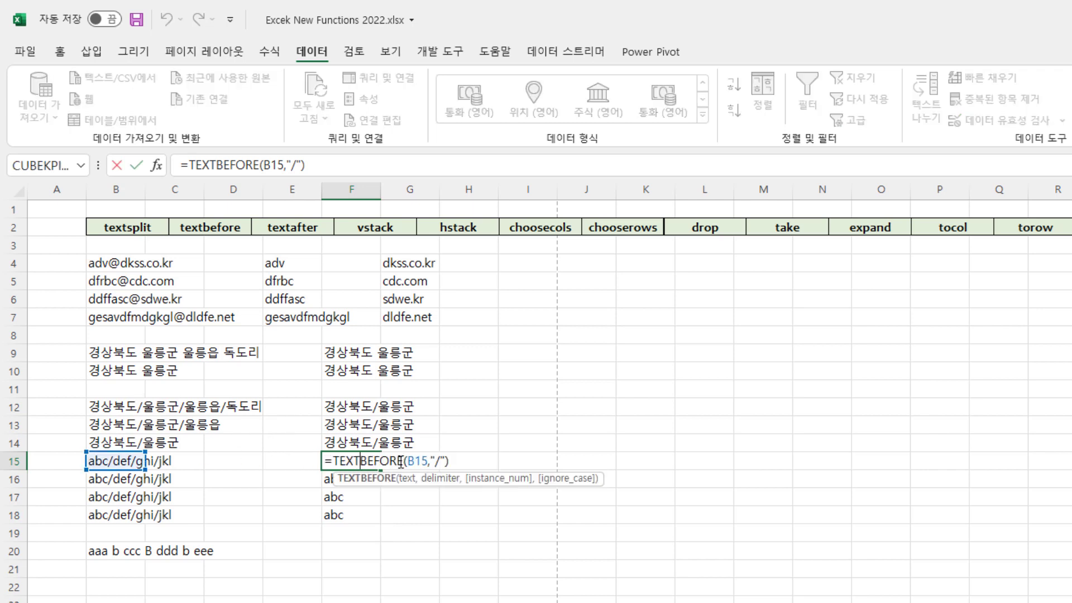
pyautogui.click(446, 461)
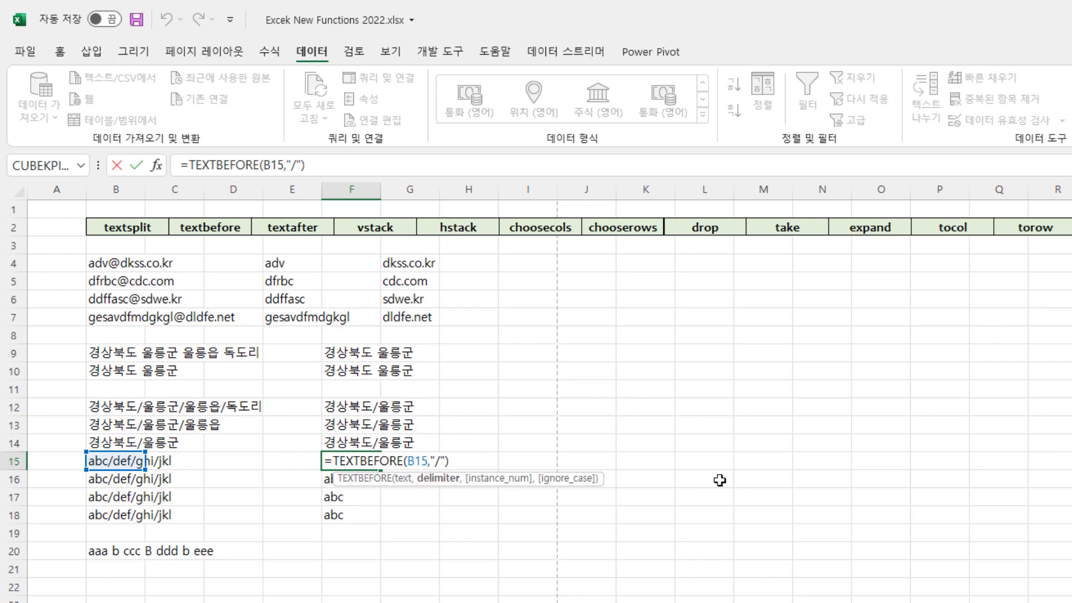
pyautogui.write(',2')
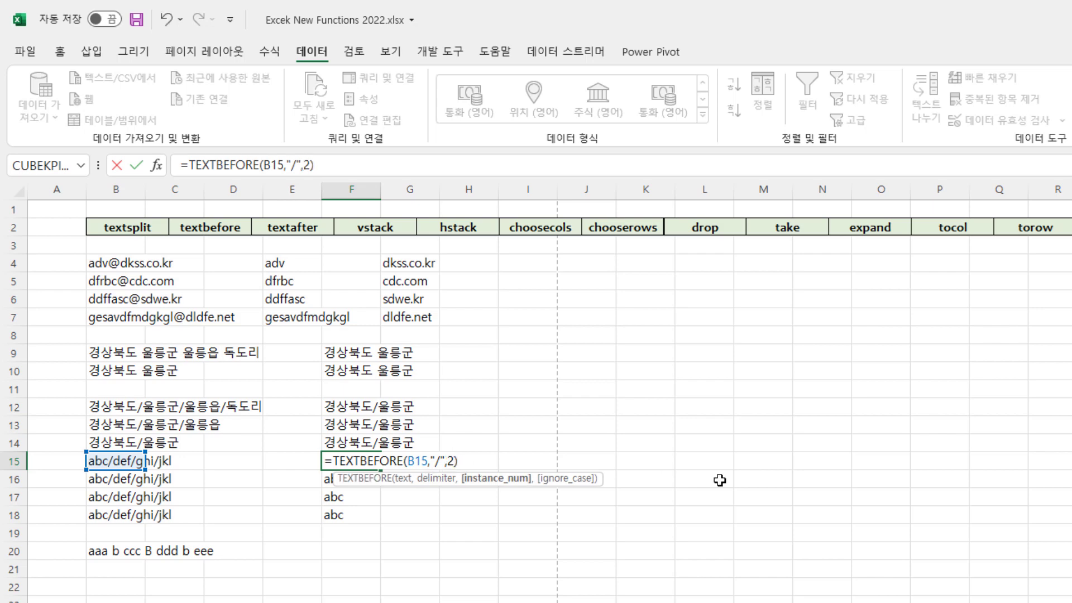
pyautogui.press('Return')
pyautogui.press('Up')
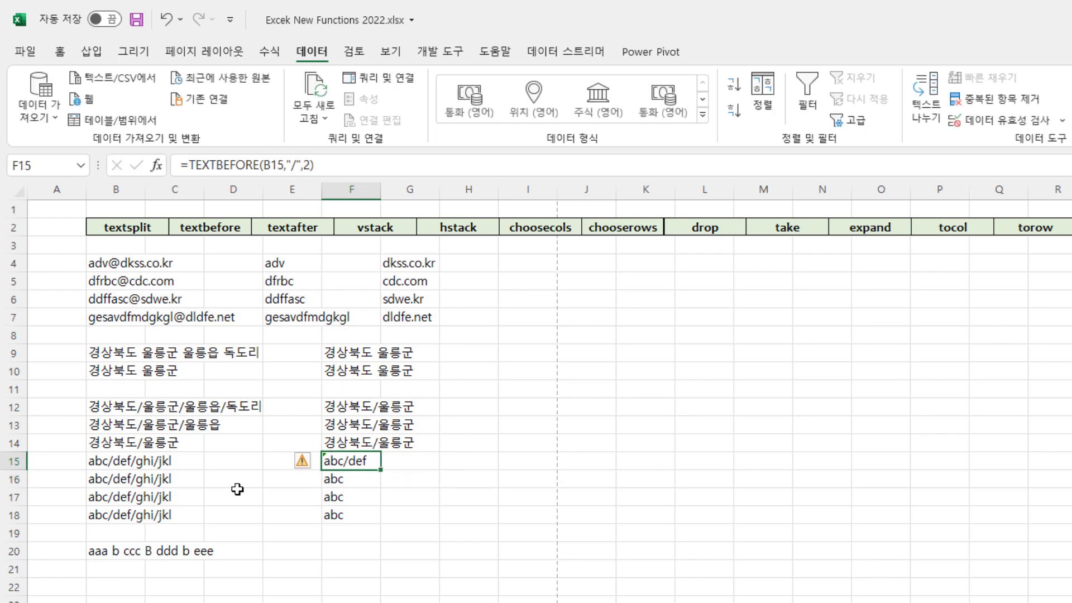
pyautogui.doubleClick(380, 470)
pyautogui.click(365, 472)
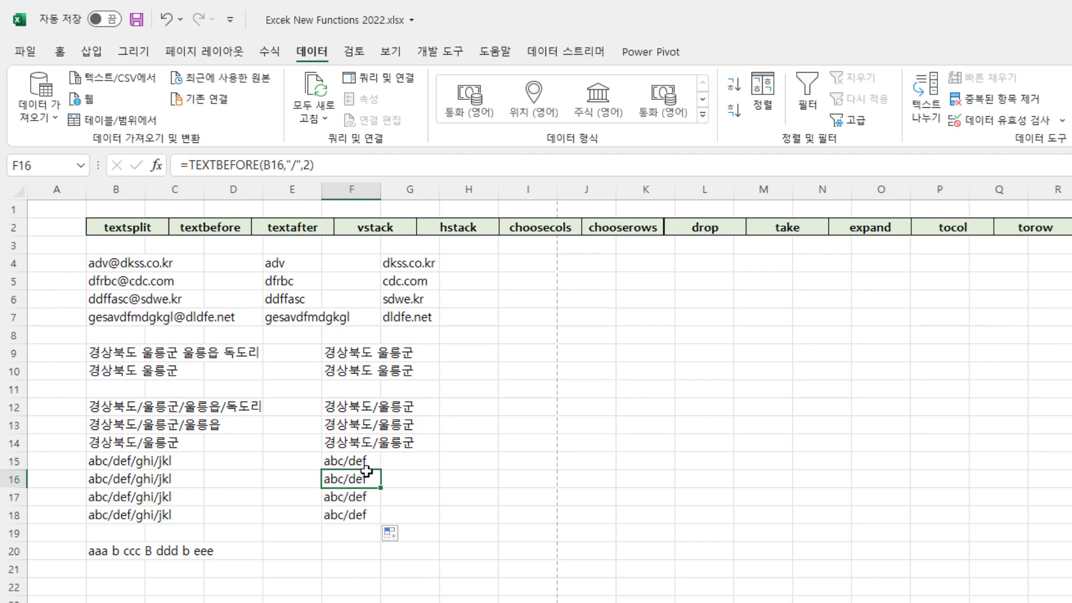
# Set the instance number in the F15 TEXTBEFORE formula to -1
pyautogui.doubleClick(368, 461)
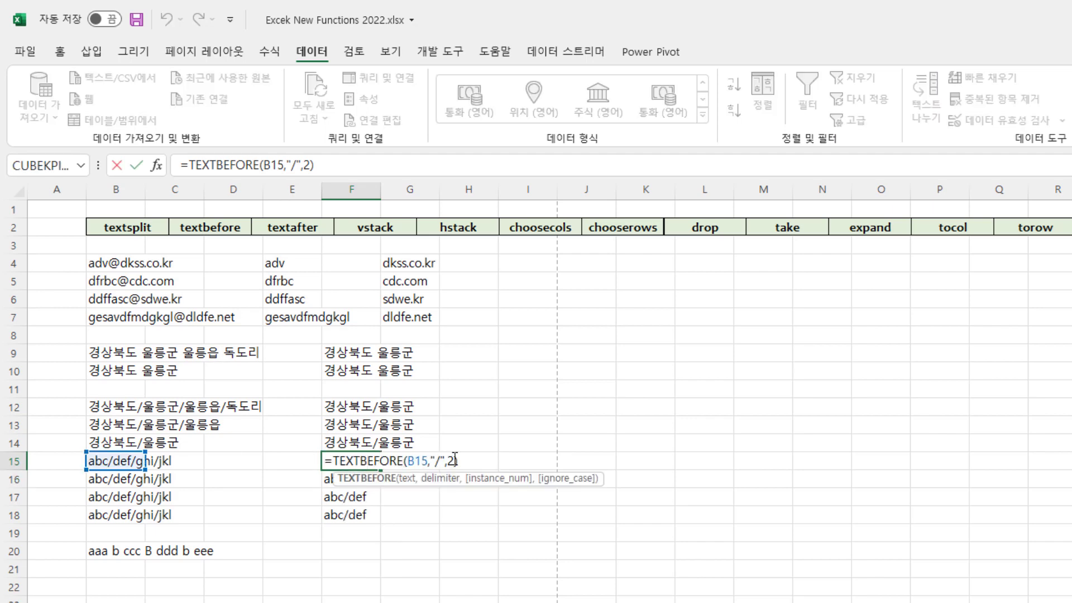
pyautogui.click(455, 460)
pyautogui.press('BackSpace')
pyautogui.write('-1')
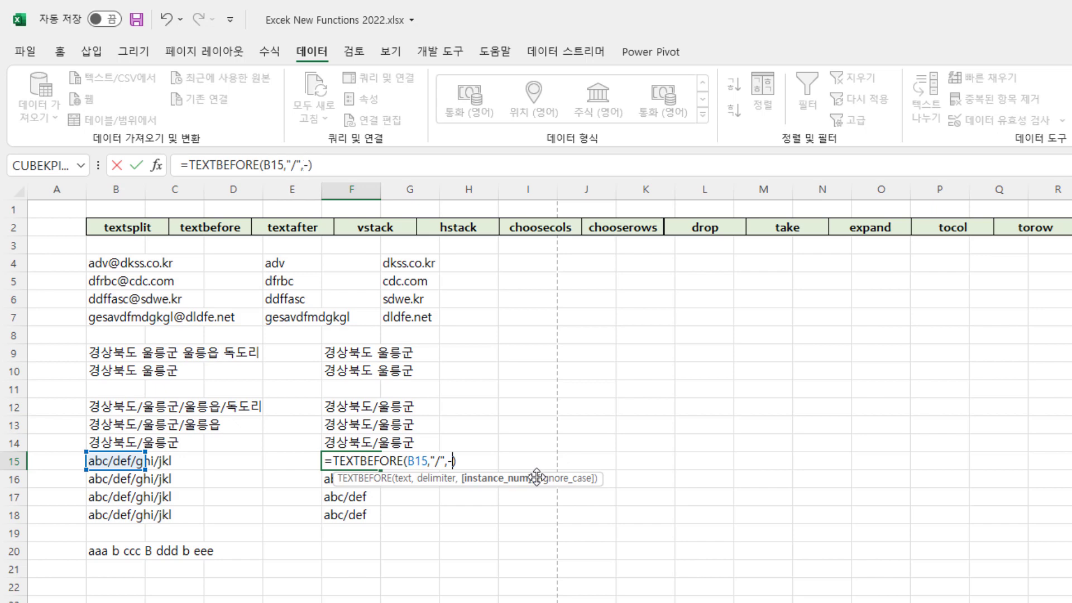
pyautogui.press('Return')
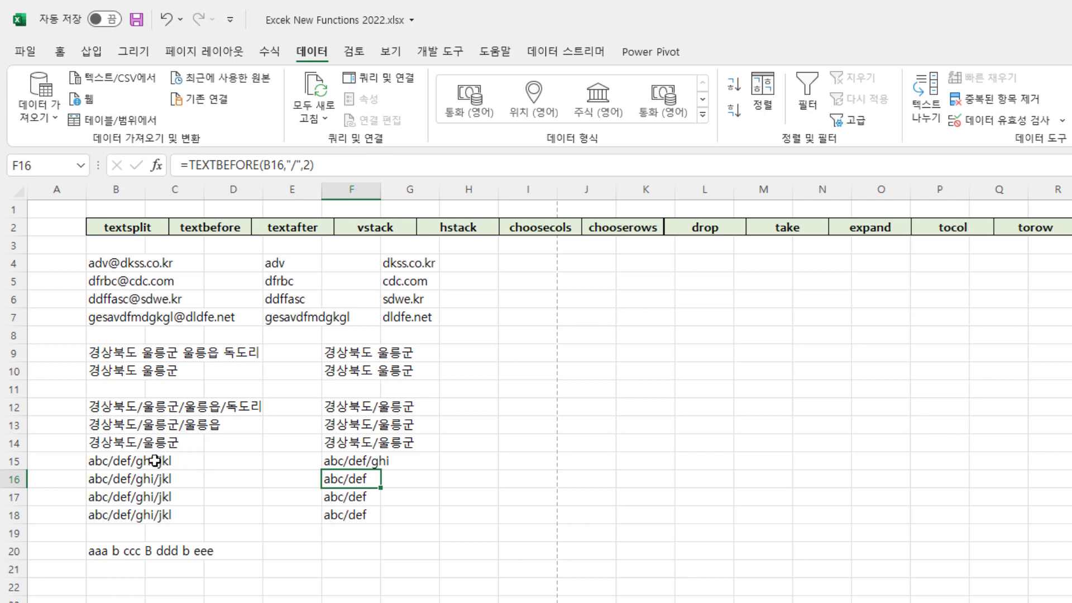
# Enter =TEXTAFTER(B15,"/") in H15 and fit column H's width to its contents
pyautogui.click(460, 459)
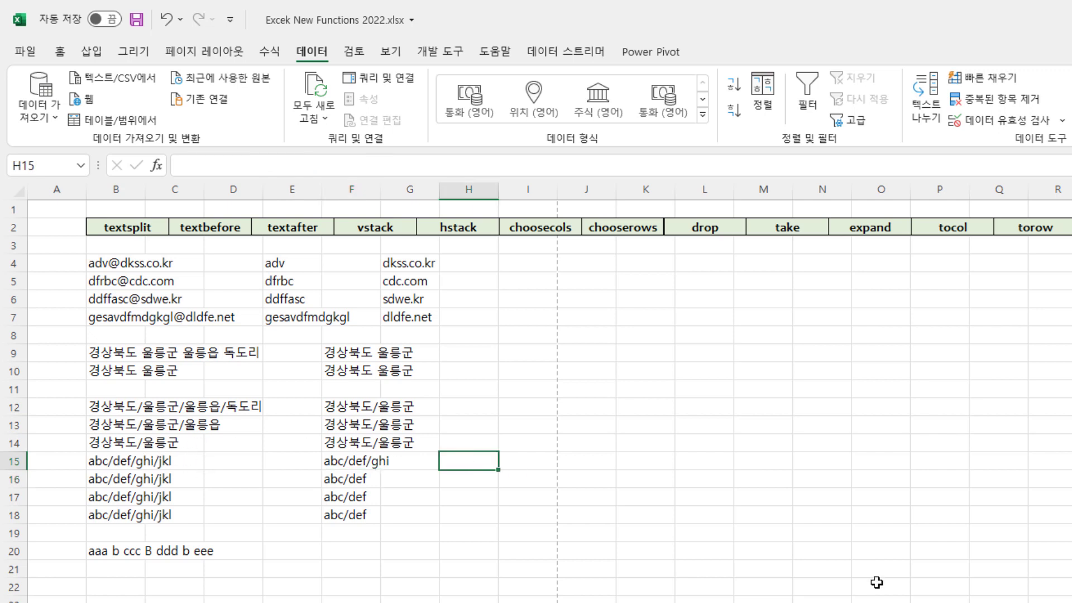
pyautogui.write('=tex')
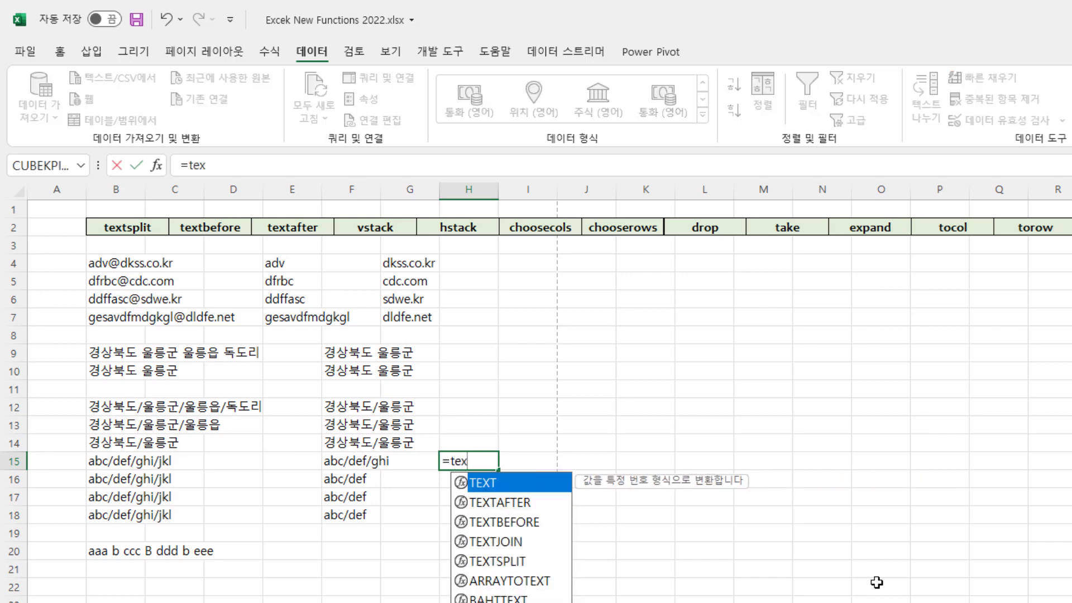
pyautogui.press('Down')
pyautogui.press('Tab')
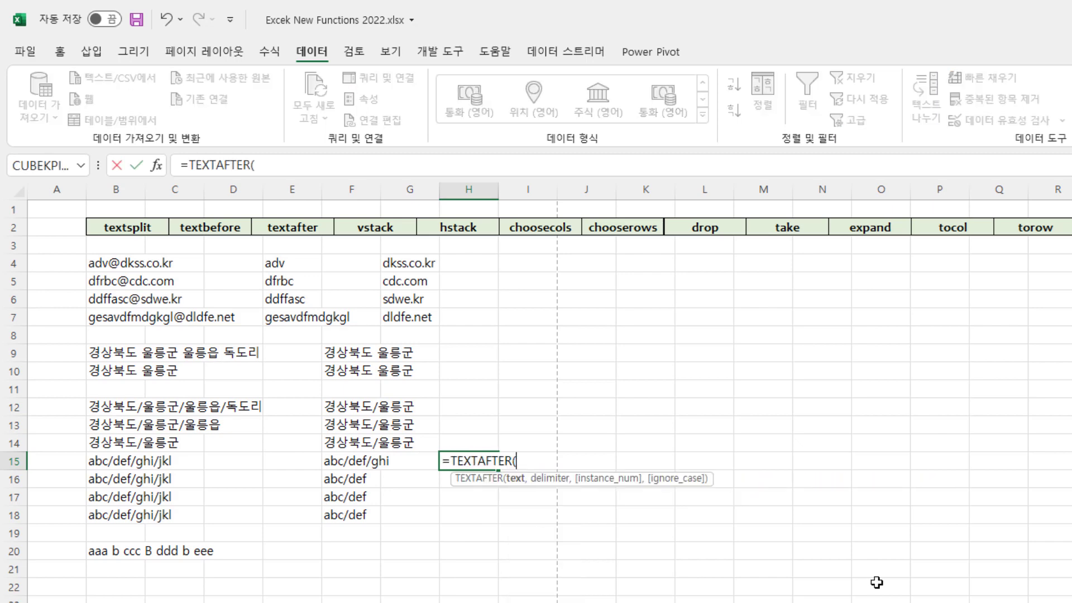
pyautogui.click(112, 463)
pyautogui.write(',"/')
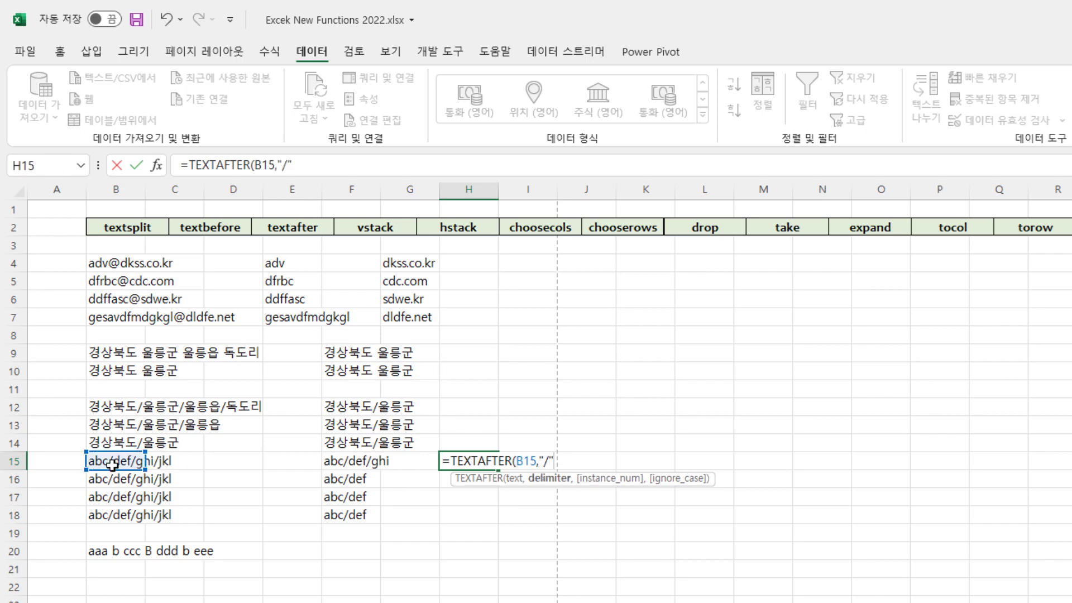
pyautogui.write('")')
pyautogui.press('Return')
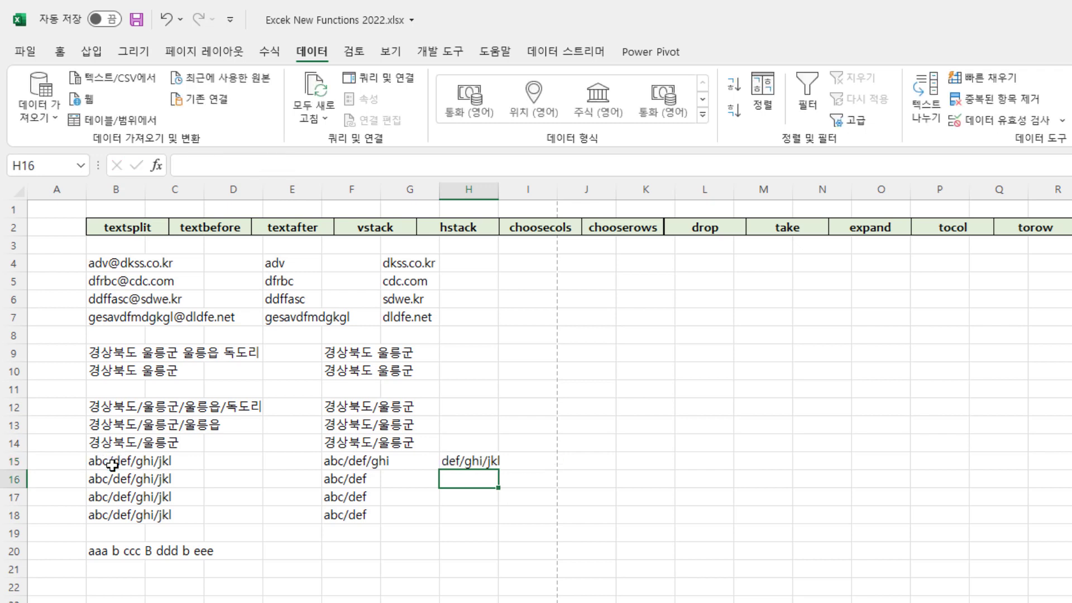
pyautogui.doubleClick(499, 190)
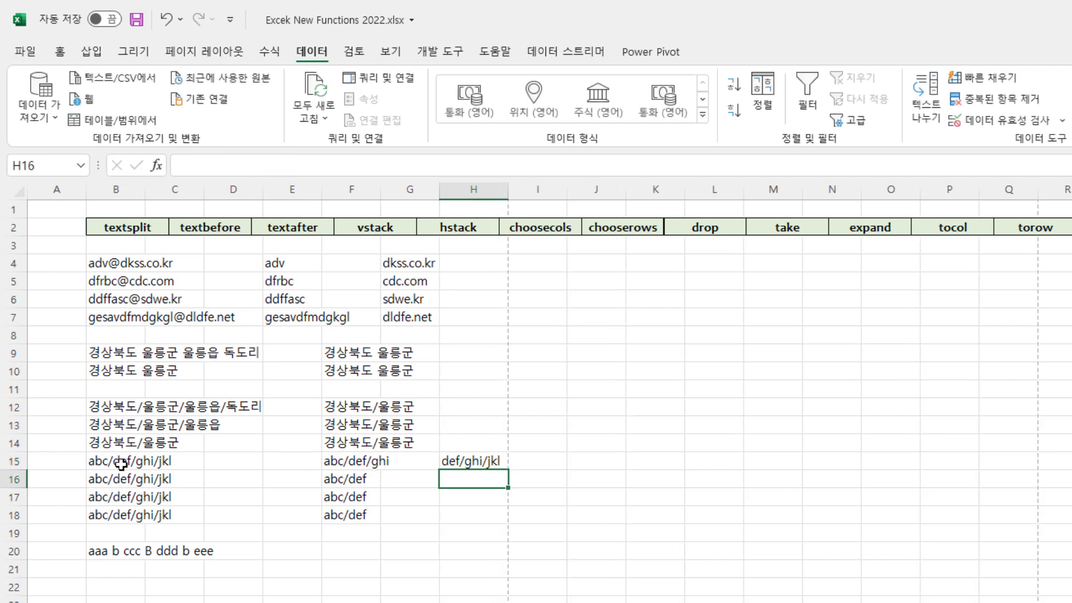
# Reopen the H15 TEXTAFTER formula and begin an instance number argument after the "/" delimiter
pyautogui.click(475, 462)
pyautogui.doubleClick(478, 461)
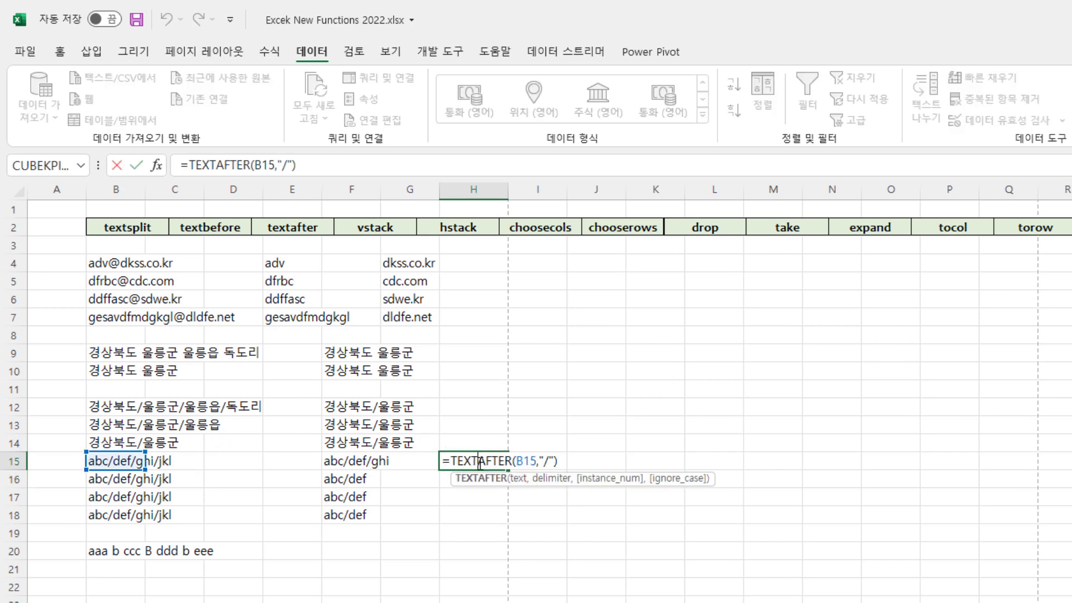
pyautogui.click(554, 461)
pyautogui.write(',')
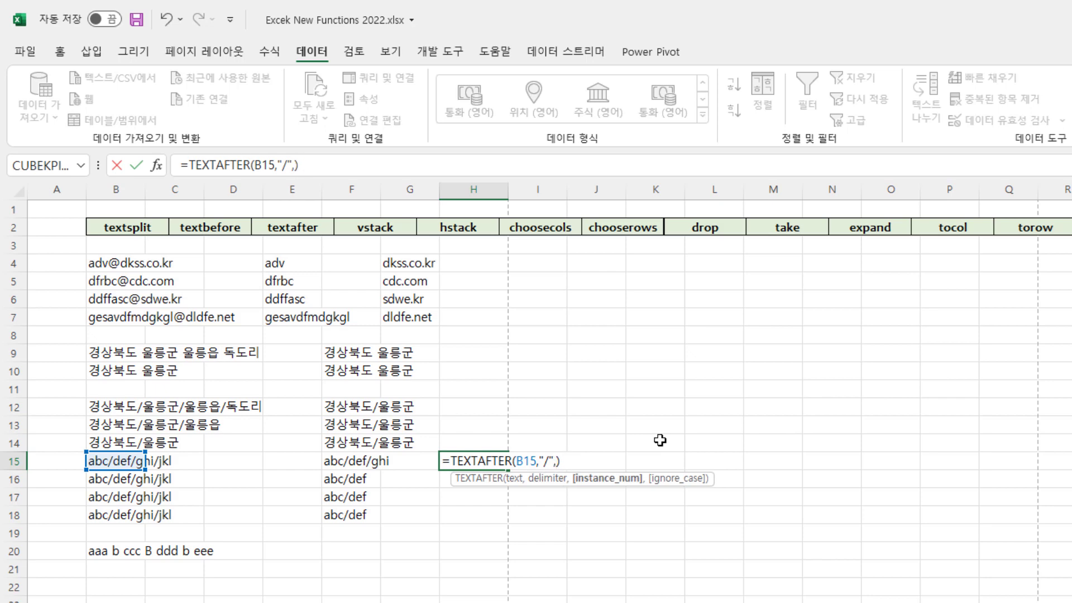
# Complete the TEXTAFTER formula in H15 with an instance number of -2, keeping "/" as the delimiter
pyautogui.write('-2')
pyautogui.press('Return')
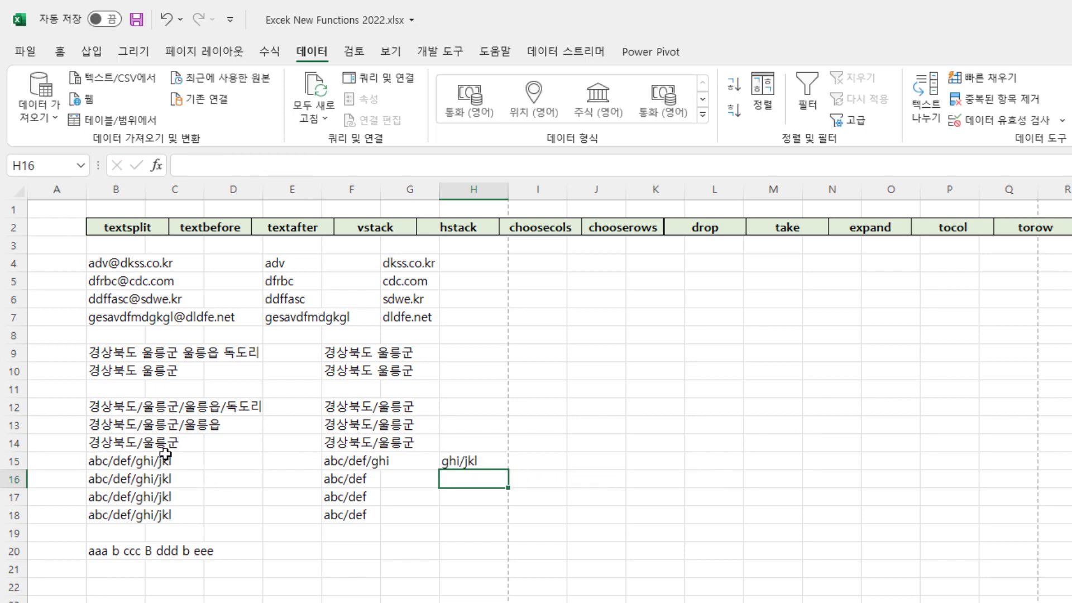
pyautogui.click(467, 460)
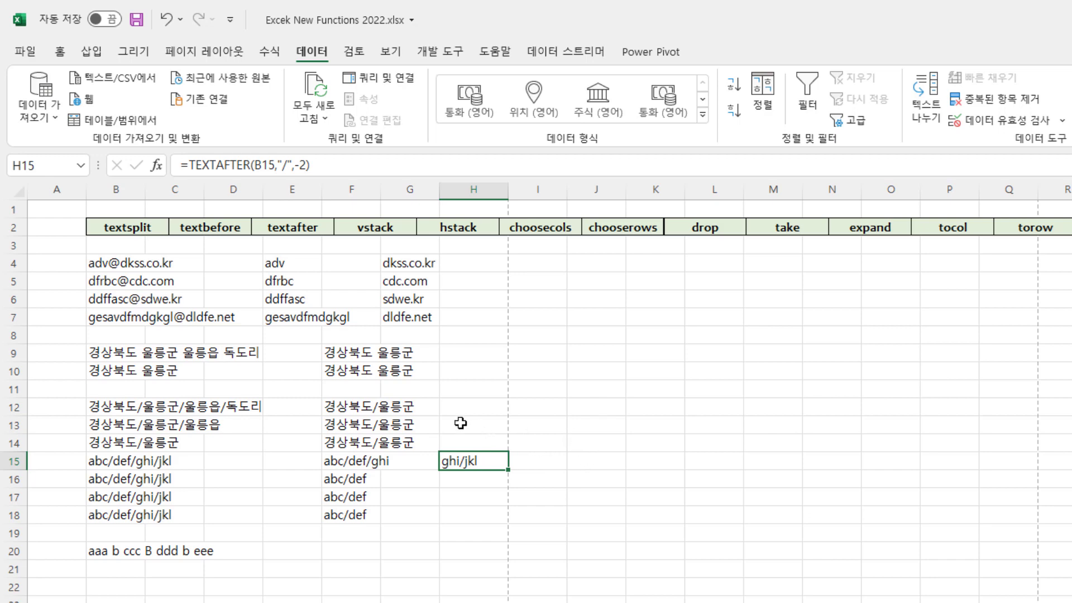
pyautogui.moveTo(351, 353); pyautogui.dragTo(351, 440)
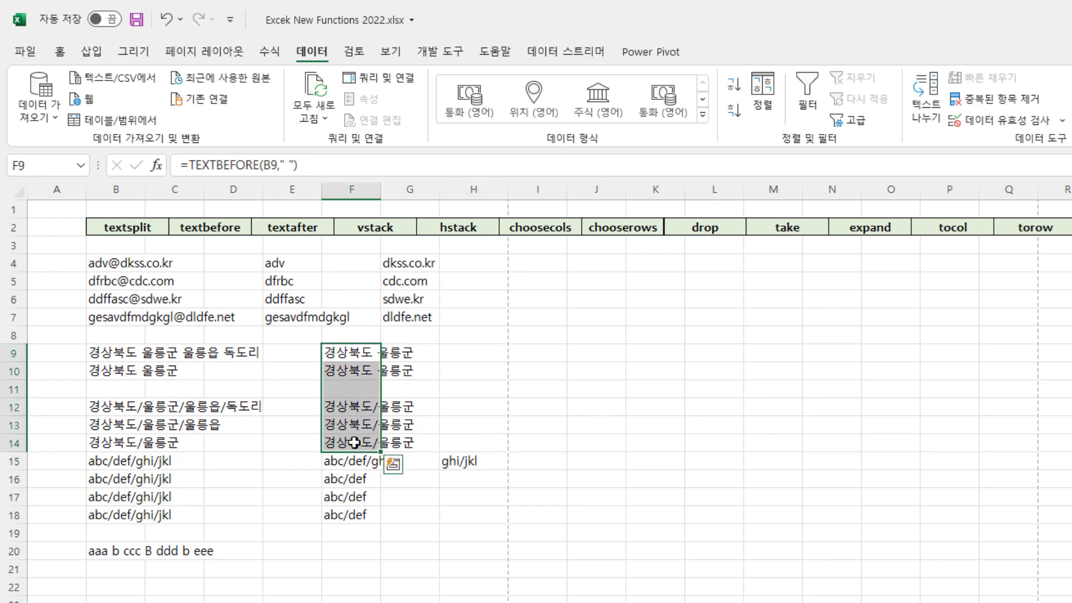
pyautogui.click(444, 397)
pyautogui.moveTo(366, 349); pyautogui.dragTo(349, 444)
pyautogui.click(343, 389)
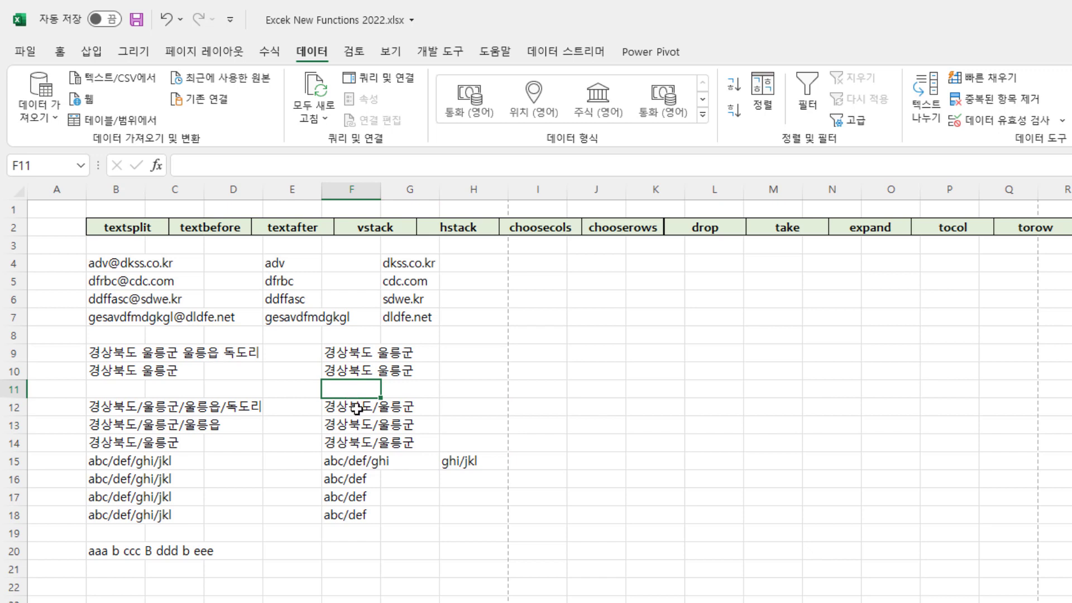
pyautogui.click(355, 427)
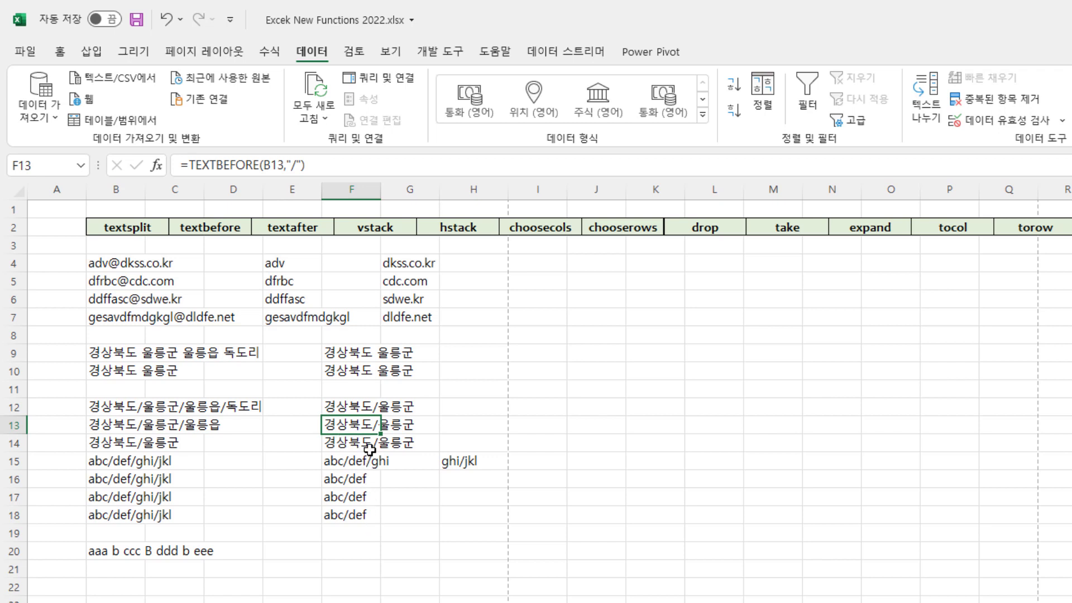
# Enter =TEXTBEFORE(B20,"b") in F20 to extract the text before the first lowercase b
pyautogui.click(360, 551)
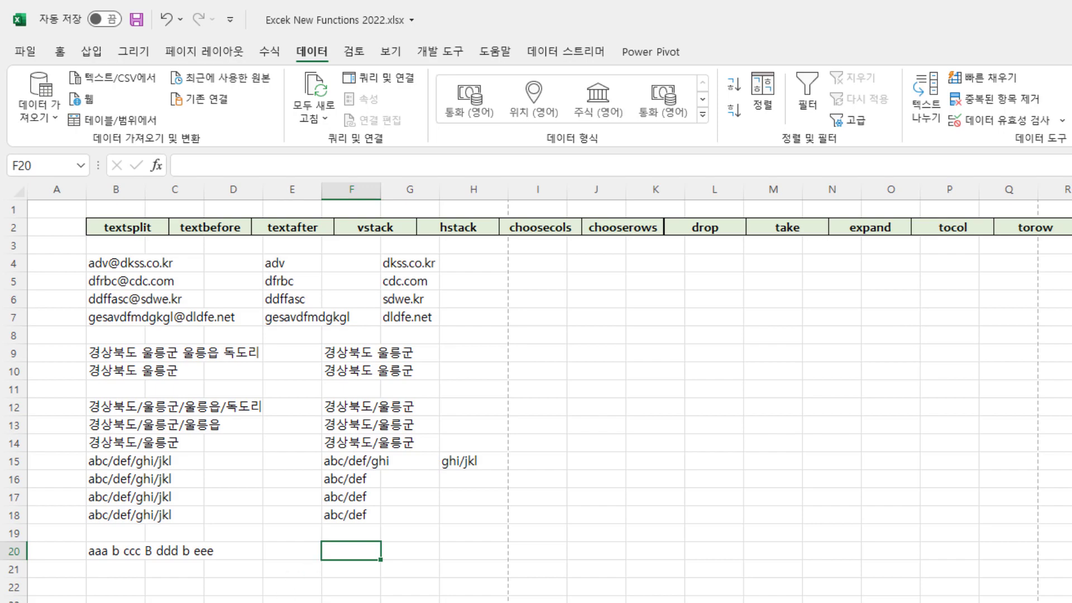
pyautogui.click(139, 551)
pyautogui.click(338, 551)
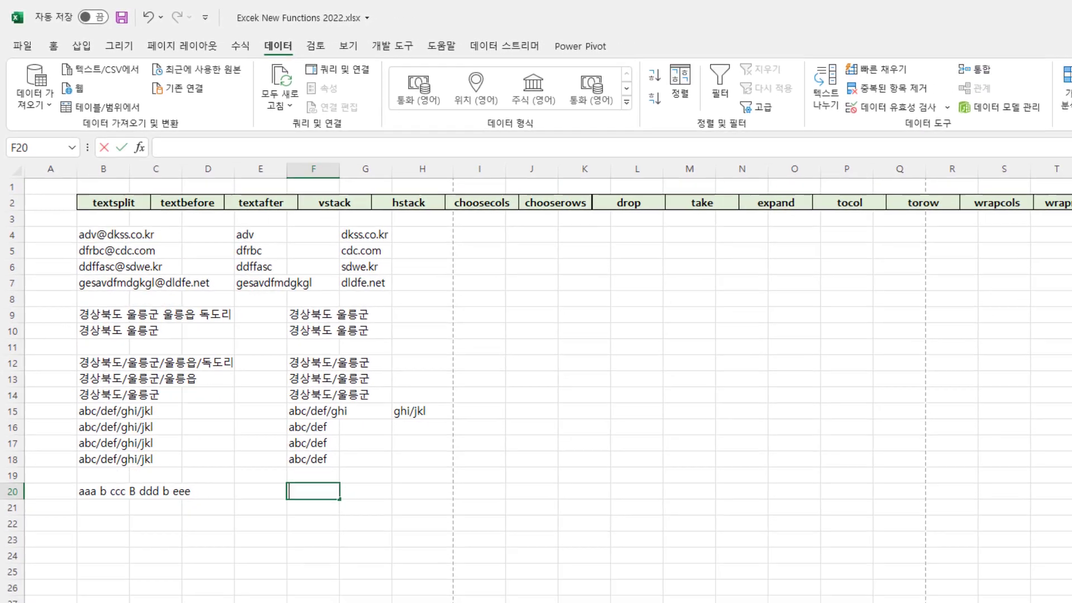
pyautogui.write('=textbe')
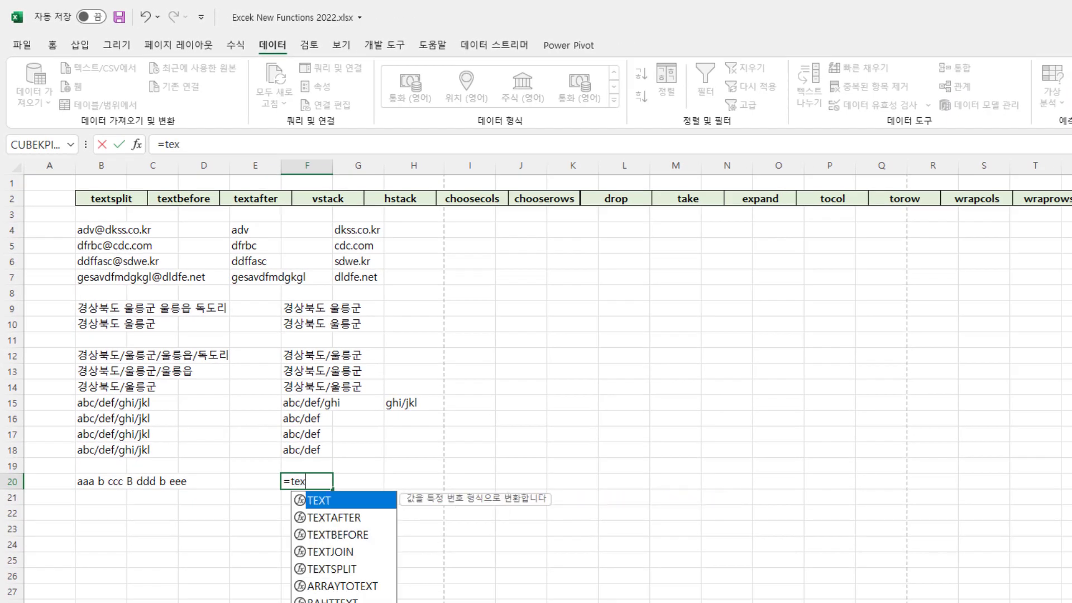
pyautogui.press('Tab')
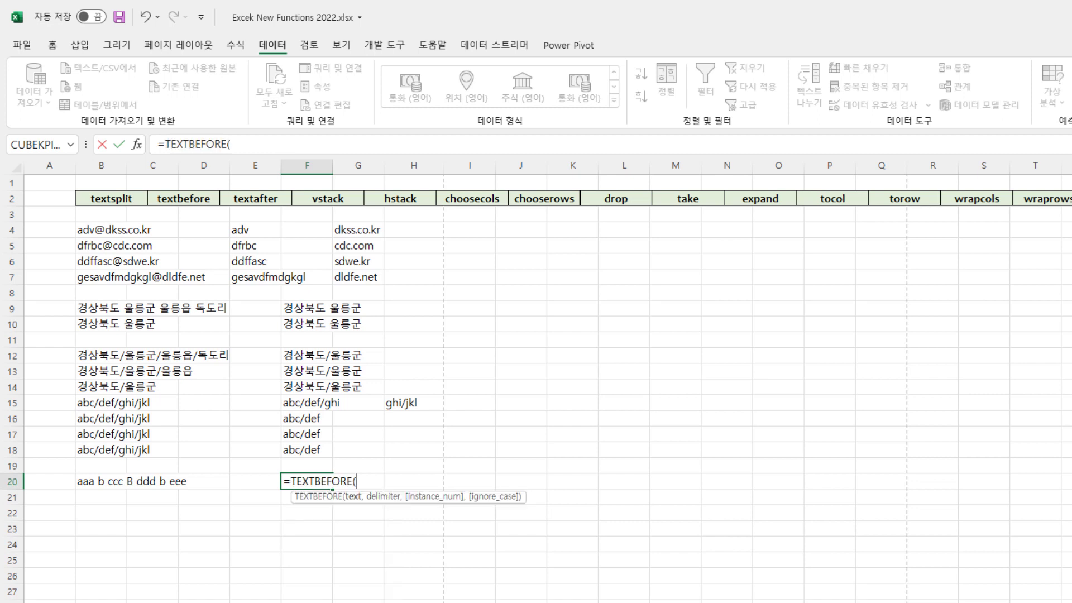
pyautogui.press('Left')
pyautogui.press('Left')
pyautogui.press('Left')
pyautogui.press('Left')
pyautogui.write(',')
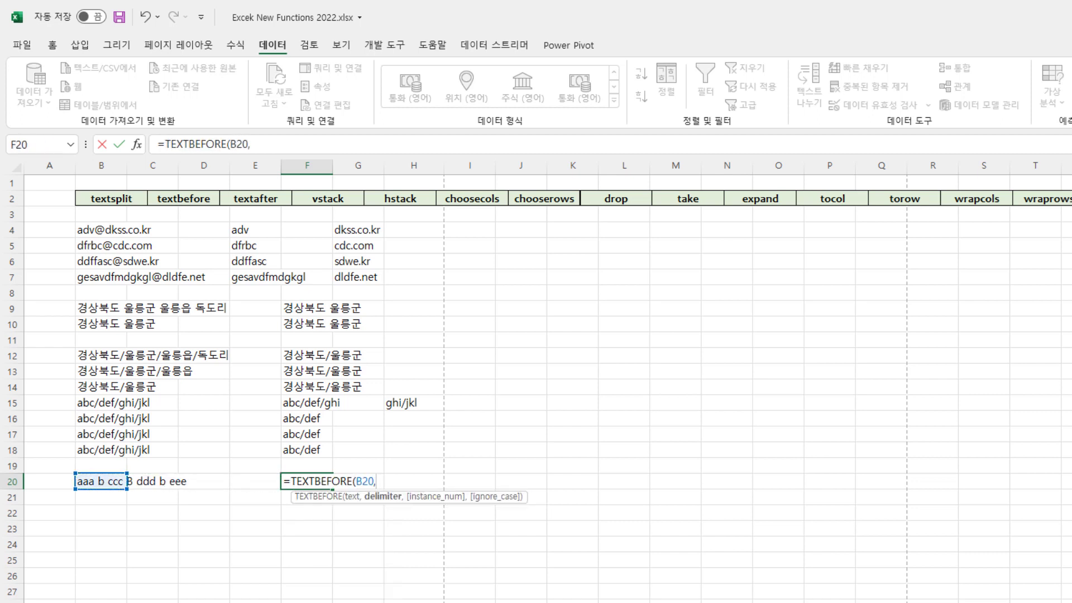
pyautogui.write('"b"')
pyautogui.press('Return')
pyautogui.press('Up')
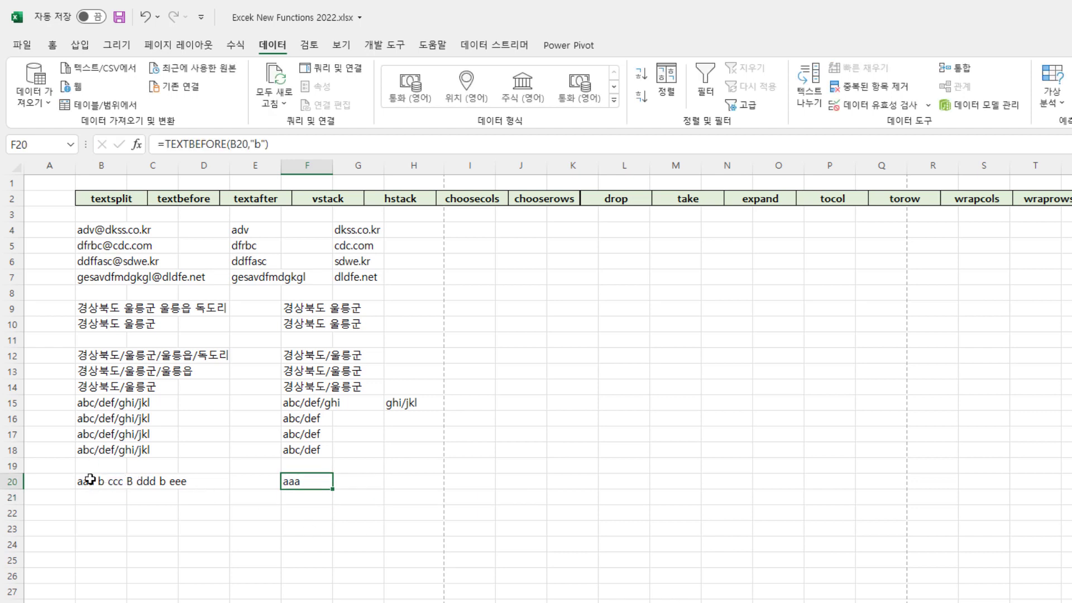
# Change the delimiter of the TEXTBEFORE formula in F20 to uppercase "B"
pyautogui.doubleClick(315, 481)
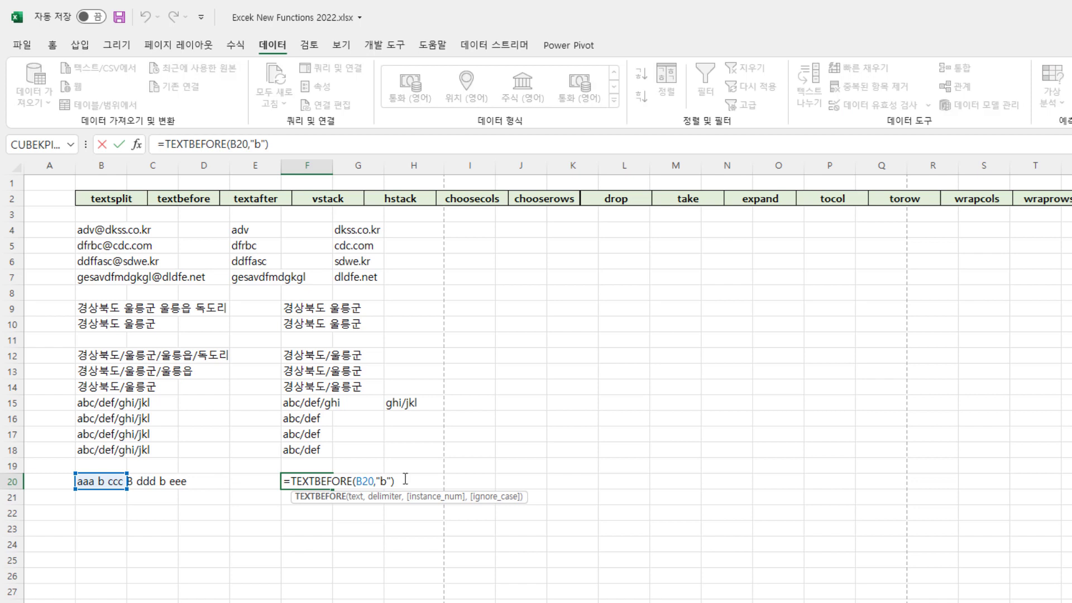
pyautogui.click(380, 481)
pyautogui.press('Delete')
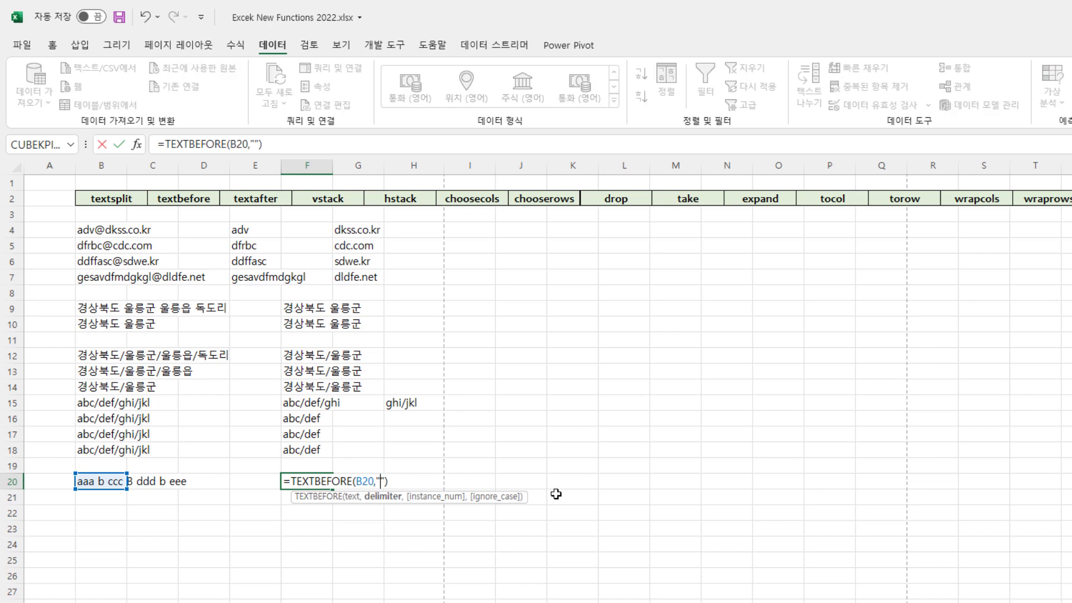
pyautogui.write('B')
pyautogui.press('Return')
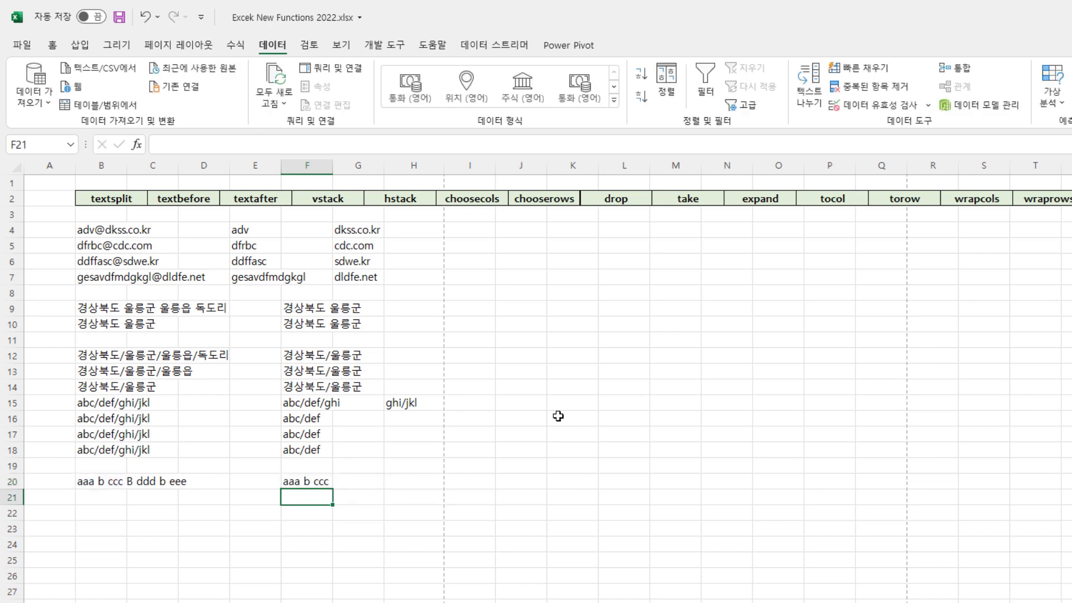
# Extend the TEXTBEFORE formula in F20 with an empty instance number and an ignore_case argument
pyautogui.doubleClick(318, 481)
pyautogui.click(393, 482)
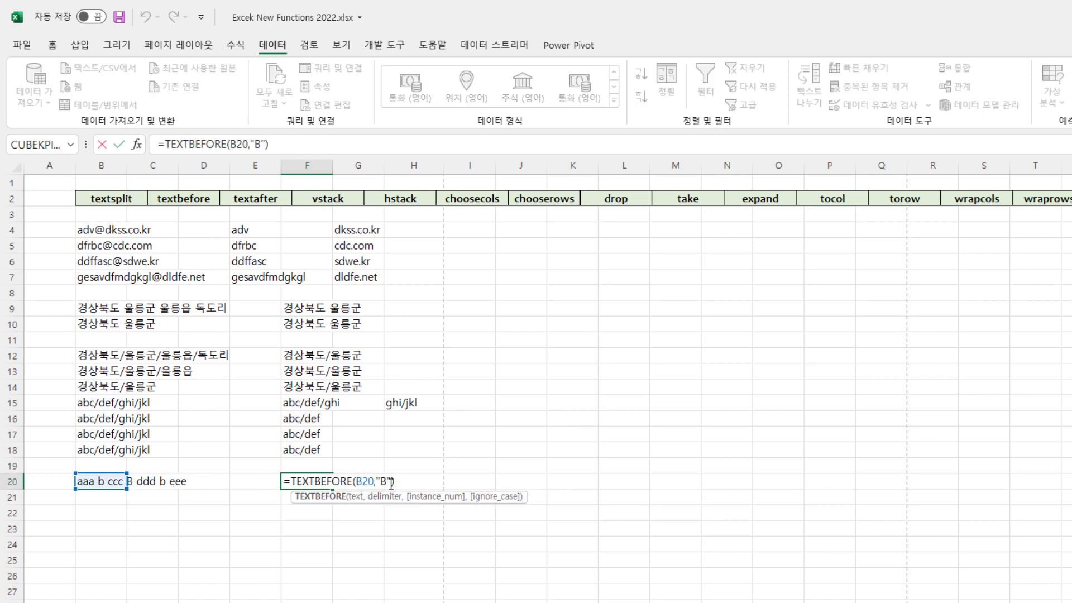
pyautogui.write(',')
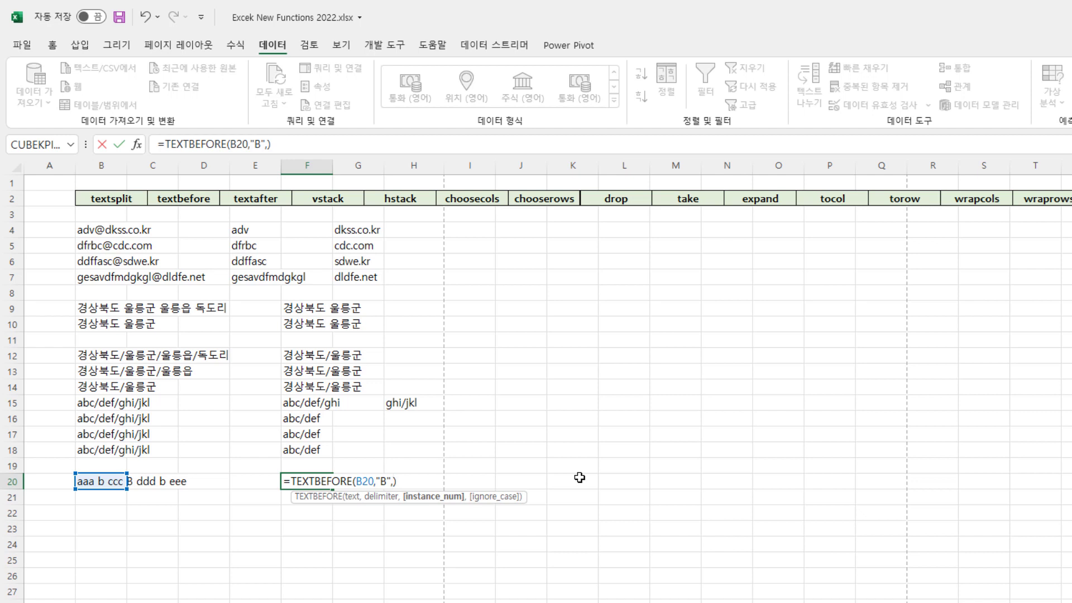
pyautogui.write(',')
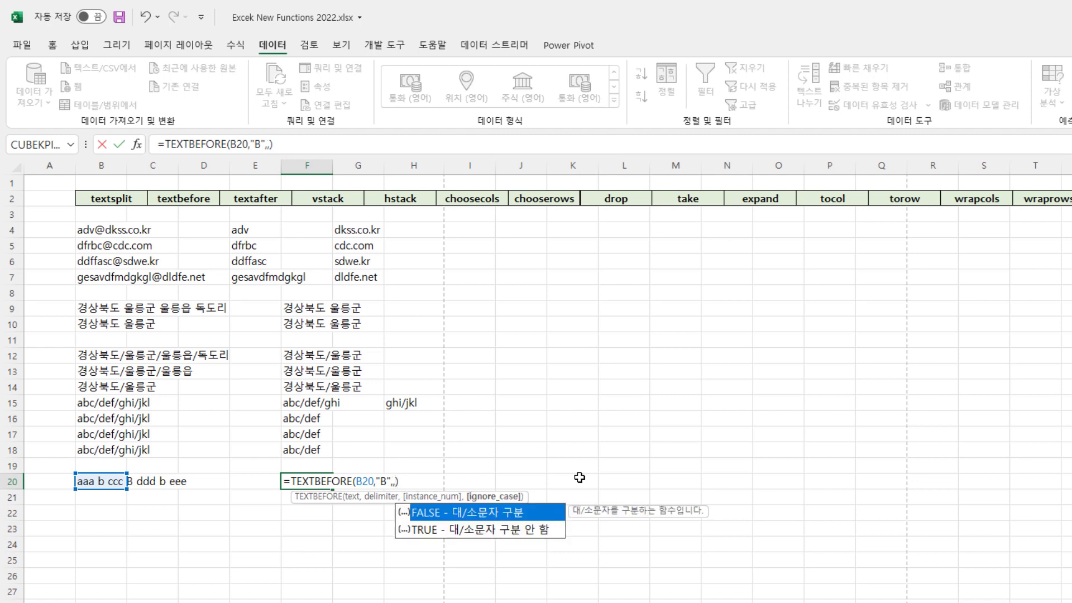
pyautogui.write('truw')
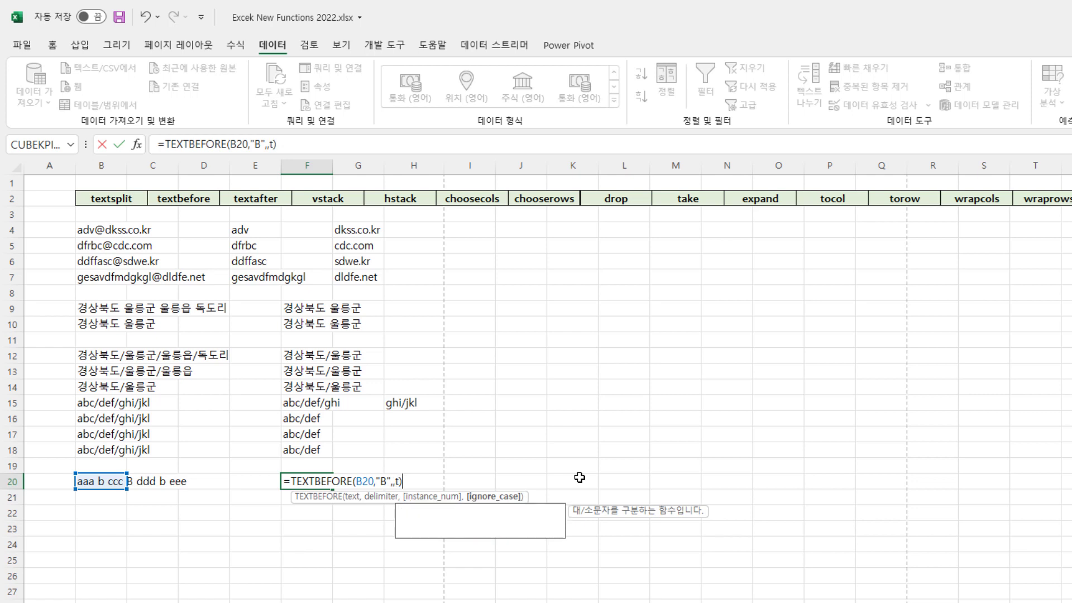
pyautogui.press('Return')
pyautogui.press('Up')
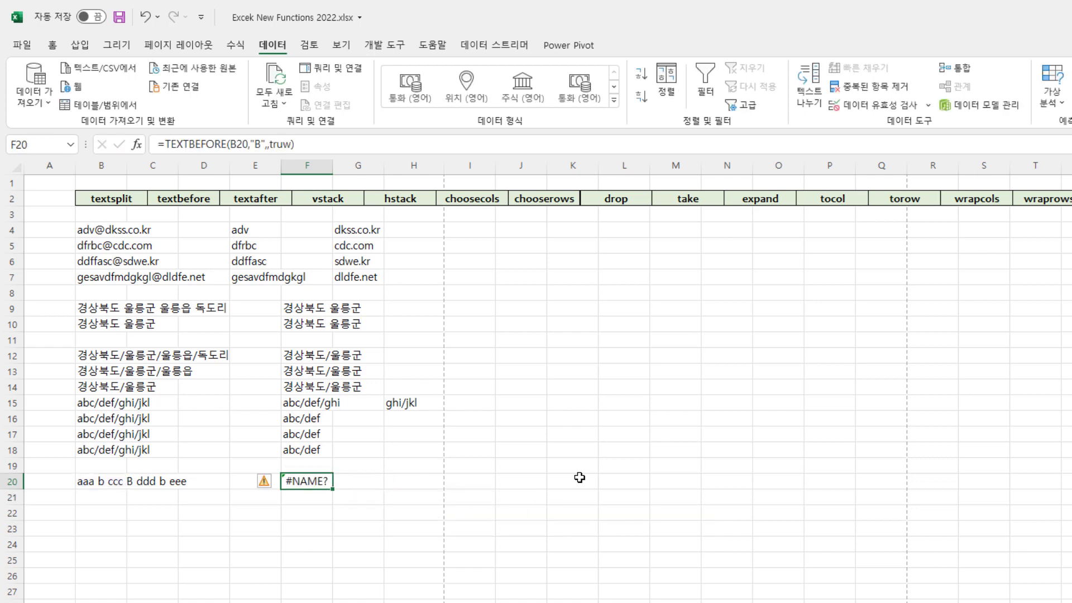
# Correct the misspelled ignore_case argument in F20's formula to TRUE
pyautogui.press('F2')
pyautogui.press('Left')
pyautogui.press('Left')
pyautogui.press('Delete')
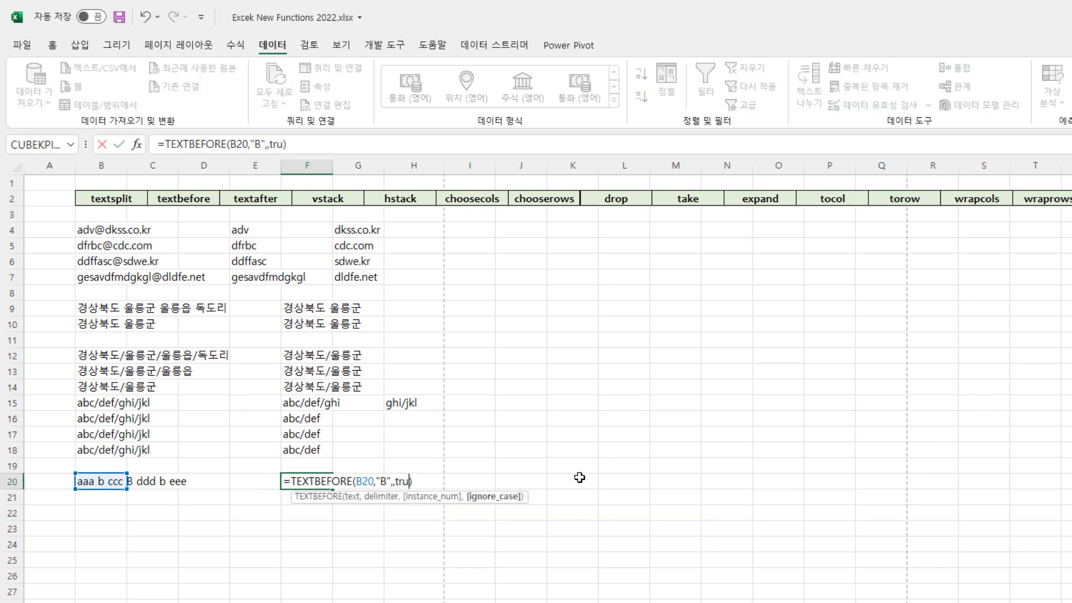
pyautogui.write('e')
pyautogui.press('Return')
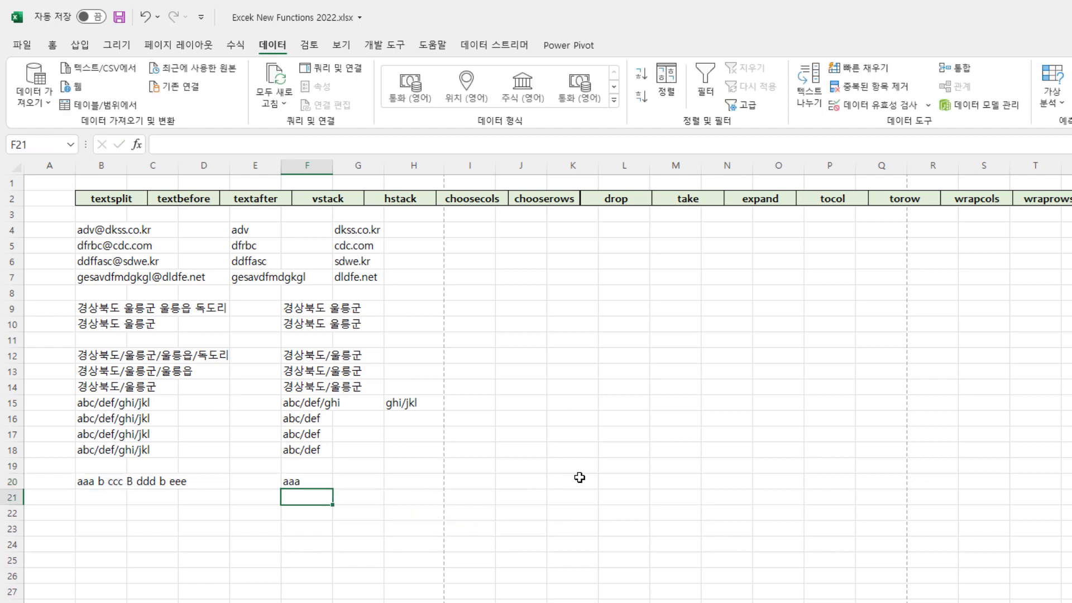
pyautogui.press('Up')
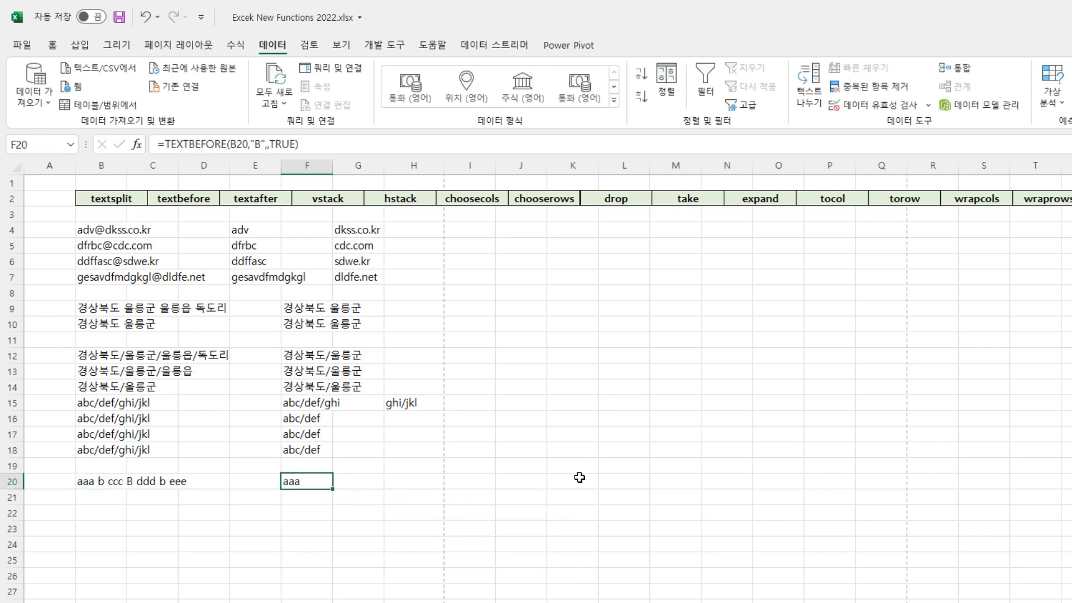
# Set the instance number in F20's TEXTBEFORE formula to -1 to count delimiters from the end
pyautogui.doubleClick(311, 479)
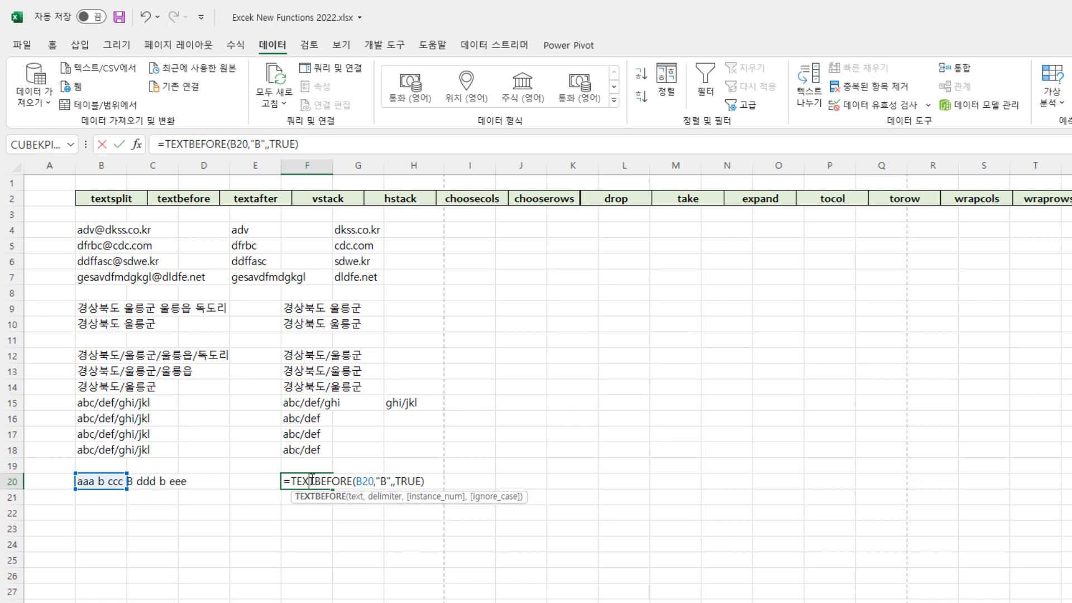
pyautogui.click(392, 483)
pyautogui.write('-1')
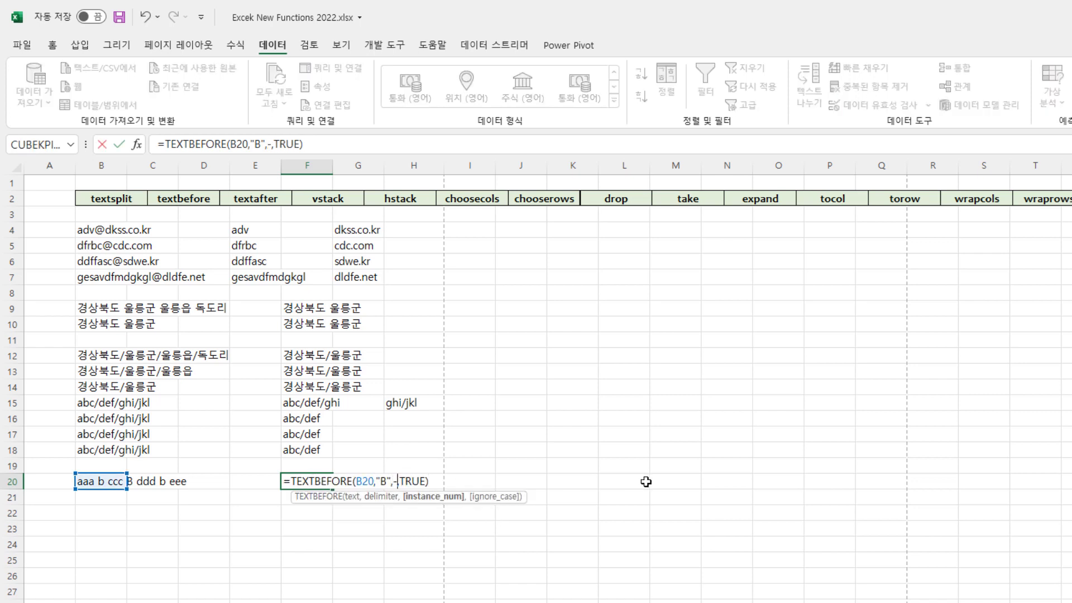
pyautogui.press('Return')
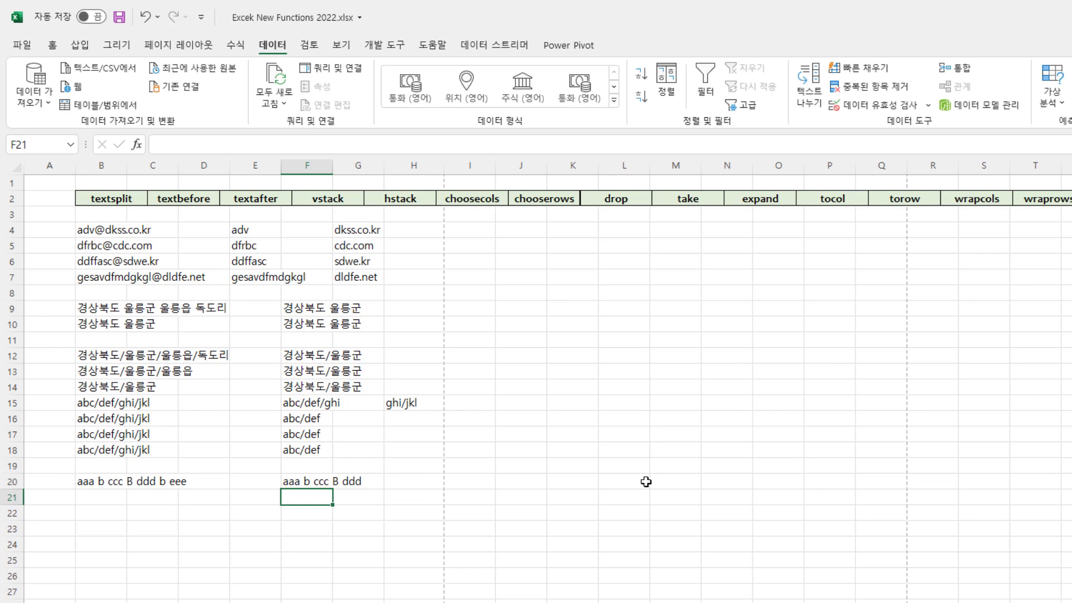
pyautogui.press('Up')
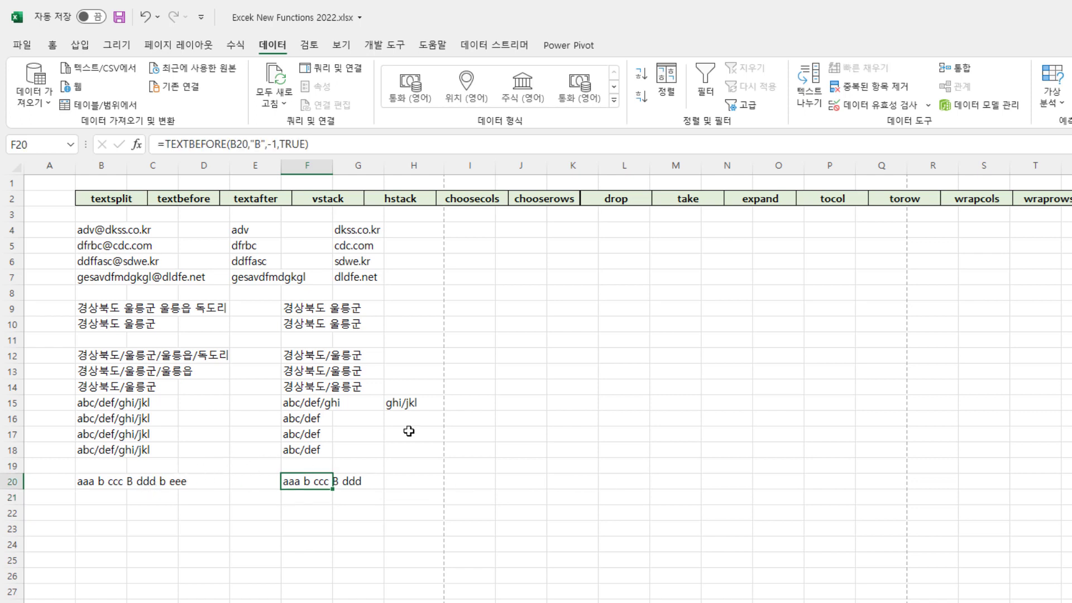
# Change the delimiter in F20 to lowercase "b" while keeping instance number -1 and ignore_case TRUE
pyautogui.doubleClick(289, 481)
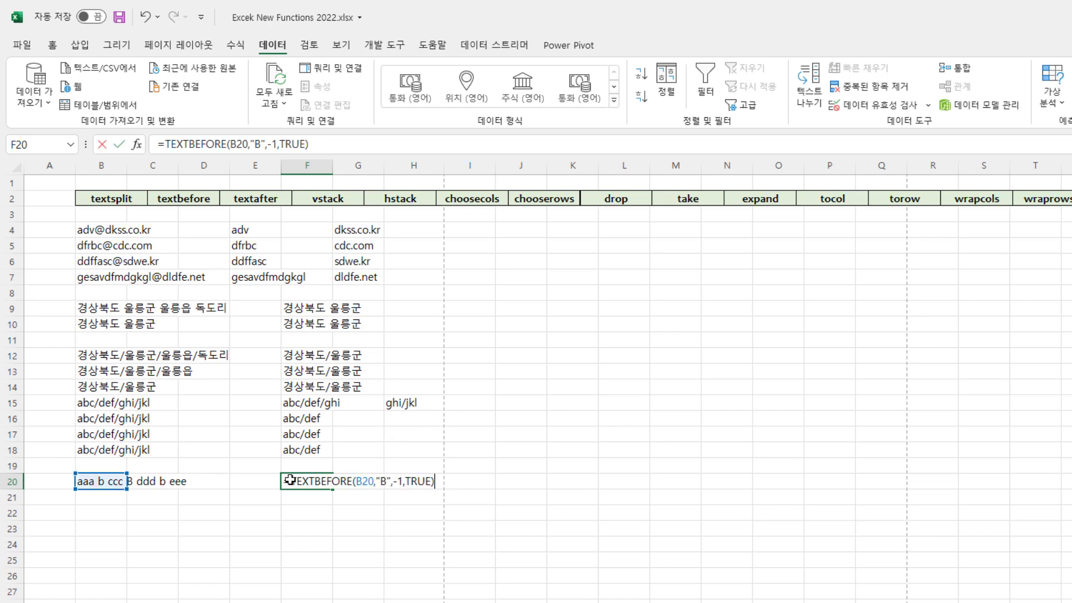
pyautogui.click(382, 475)
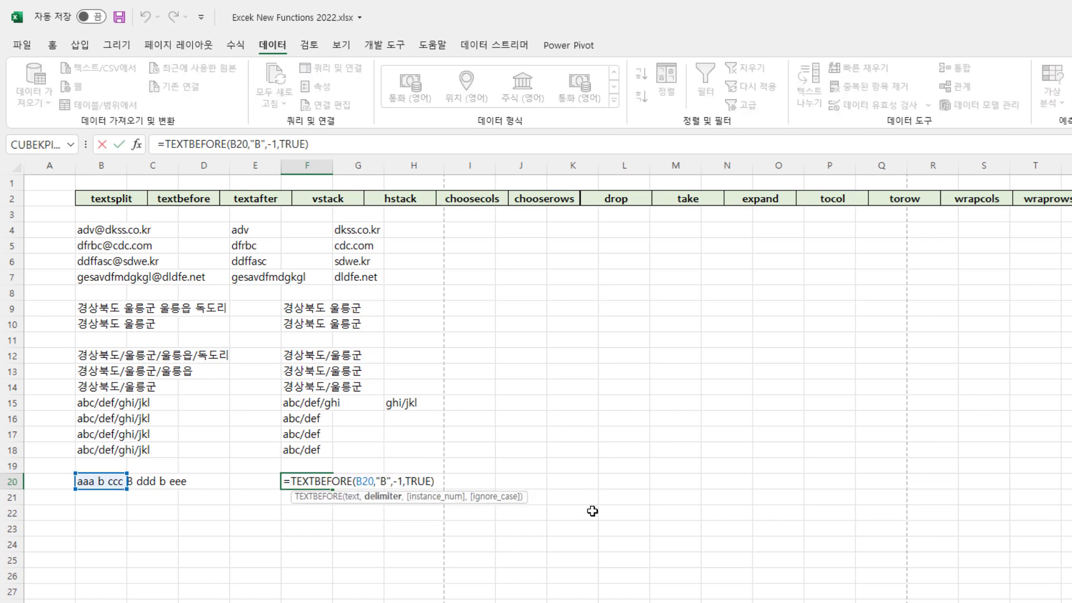
pyautogui.hotkey('shift', 'Right')
pyautogui.write('b')
pyautogui.hotkey('ctrl', 'Return')
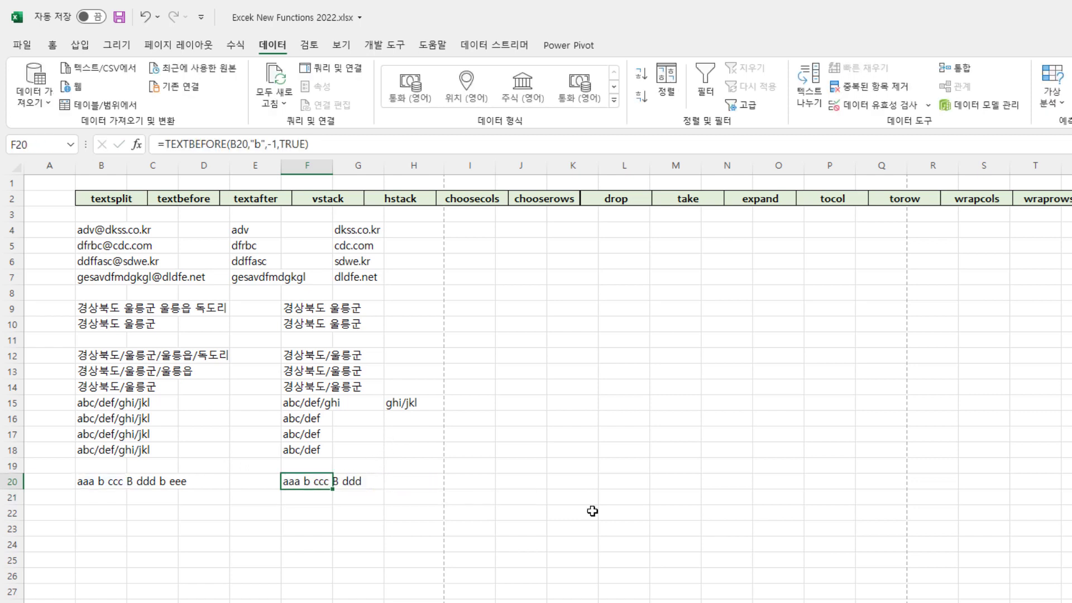
# Return F20's formula to =TEXTBEFORE(B20,"B",,TRUE), with the instance number left empty
pyautogui.press('F2')
pyautogui.press('Escape')
pyautogui.doubleClick(302, 482)
pyautogui.press('Return')
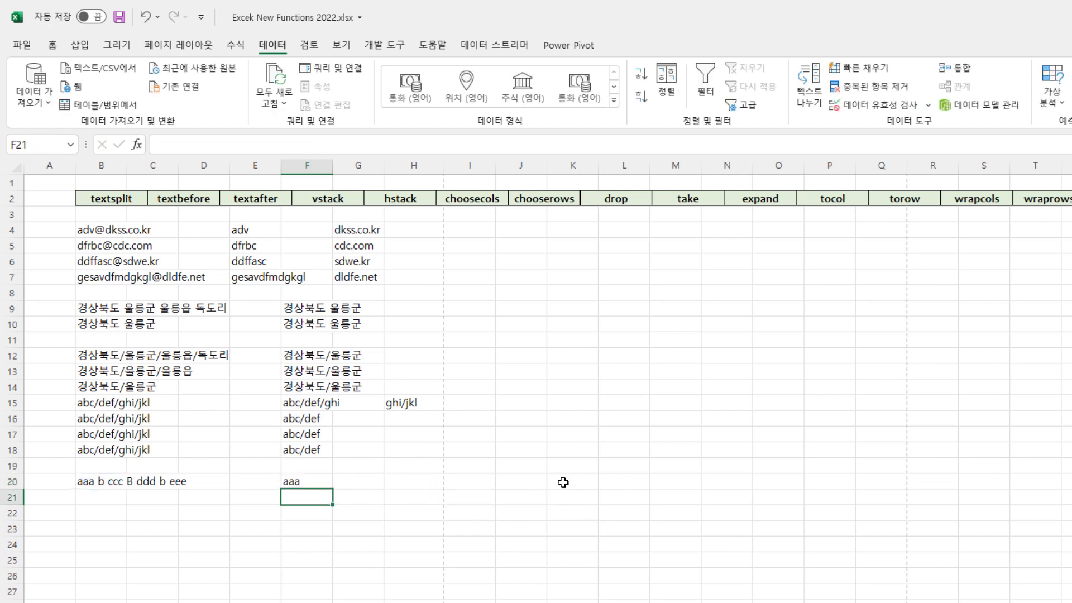
# Change the delimiter in F20 to lowercase "b" with the instance number left empty and ignore_case TRUE
pyautogui.press('Up')
pyautogui.press('F2')
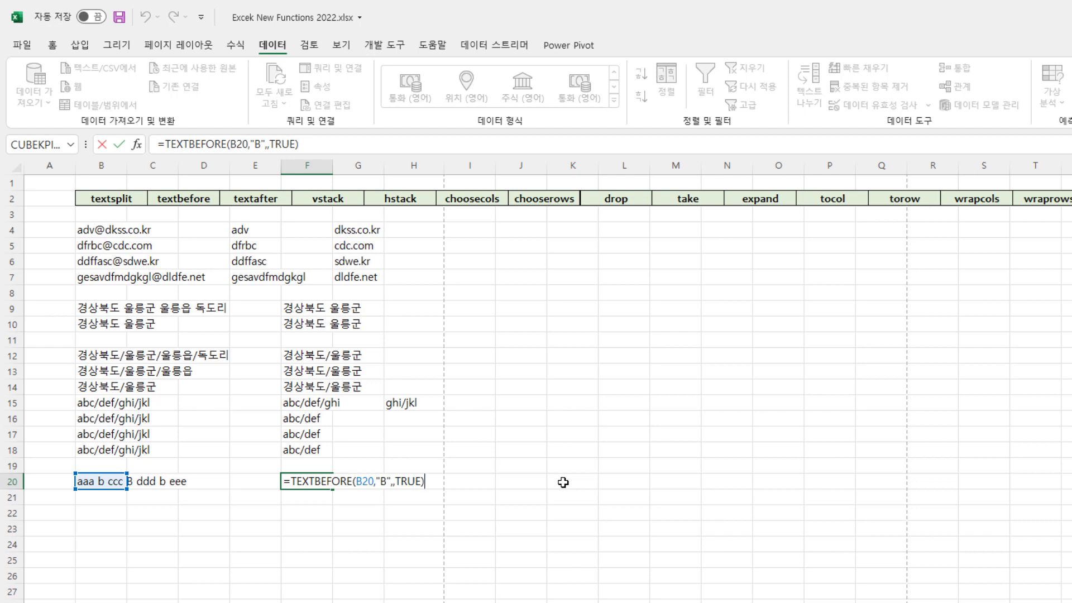
pyautogui.press('Left')
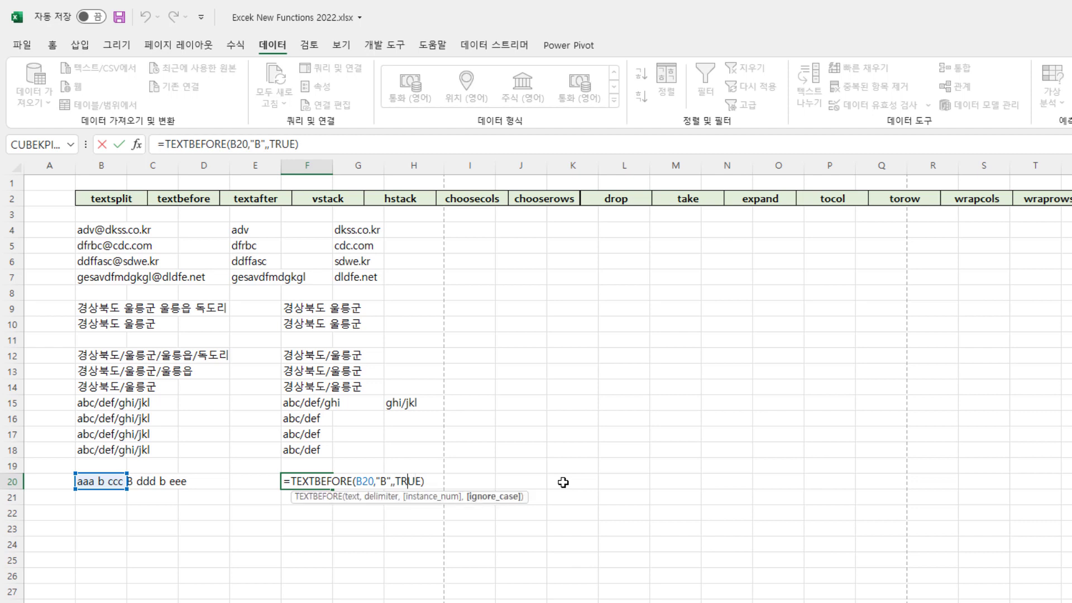
pyautogui.press('Left')
pyautogui.press('Left')
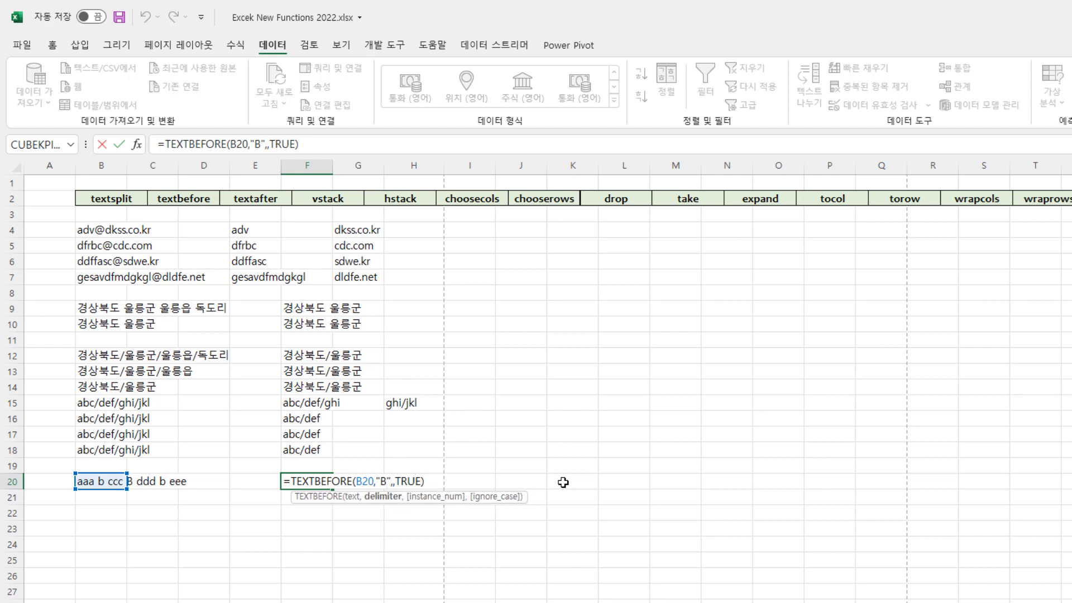
pyautogui.press('BackSpace')
pyautogui.write('b')
pyautogui.press('Return')
pyautogui.press('Up')
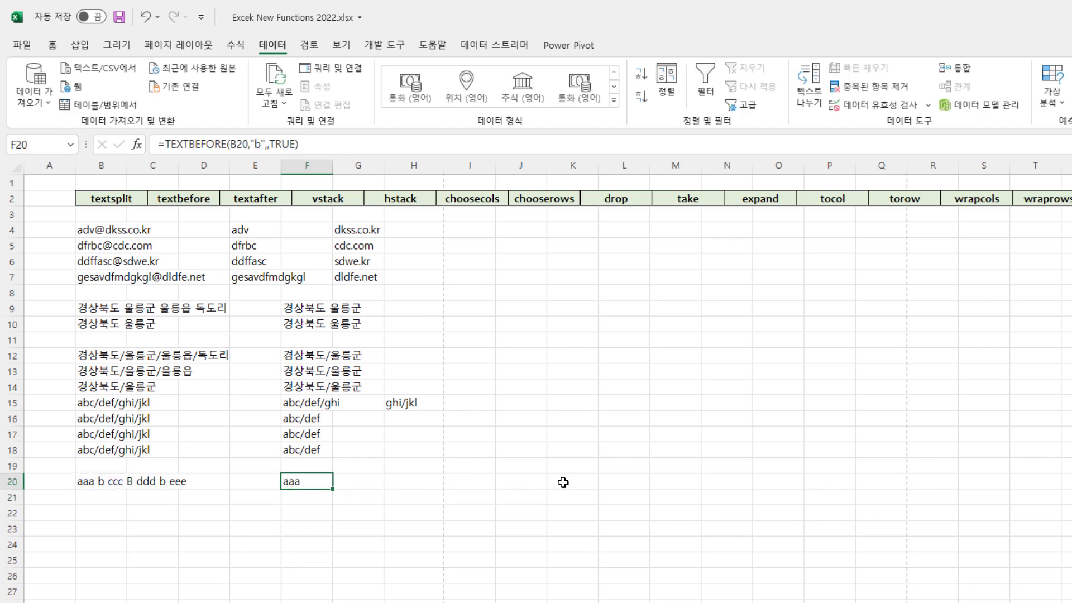
# Set the delimiter in F20's TEXTBEFORE formula back to uppercase "B" and select the source text in B20
pyautogui.press('F2')
pyautogui.press('Left')
pyautogui.press('Left')
pyautogui.press('Left')
pyautogui.press('Left')
pyautogui.press('Left')
pyautogui.press('Left')
pyautogui.press('Left')
pyautogui.press('Left')
pyautogui.press('BackSpace')
pyautogui.write('B')
pyautogui.press('Return')
pyautogui.press('Up')
pyautogui.click(96, 481)
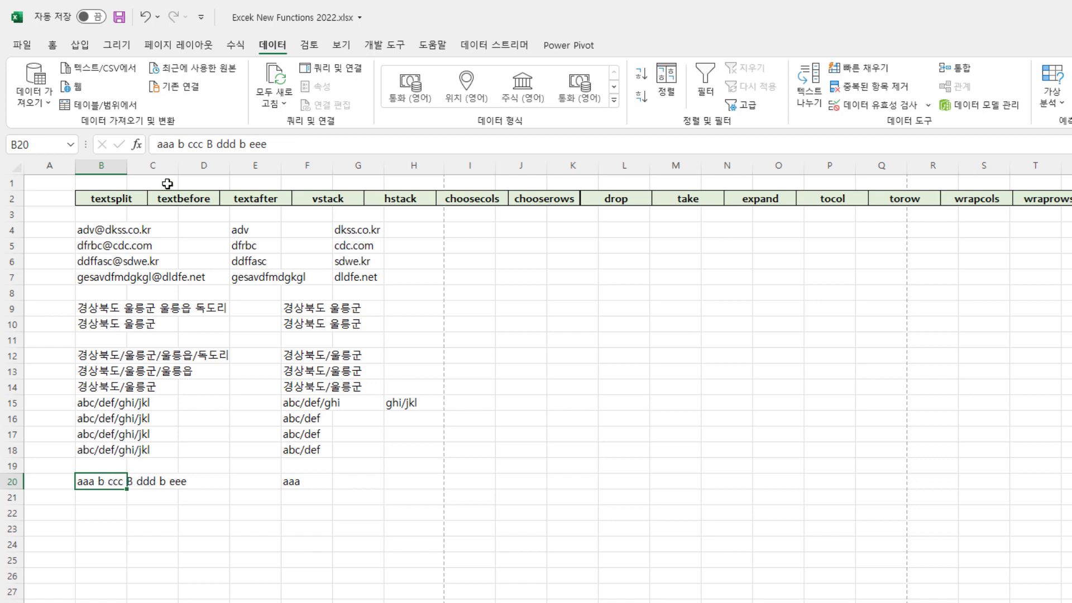
# Change the sample text in B20 to "aaa Bbb ccc B ddd b eee"
pyautogui.click(184, 144)
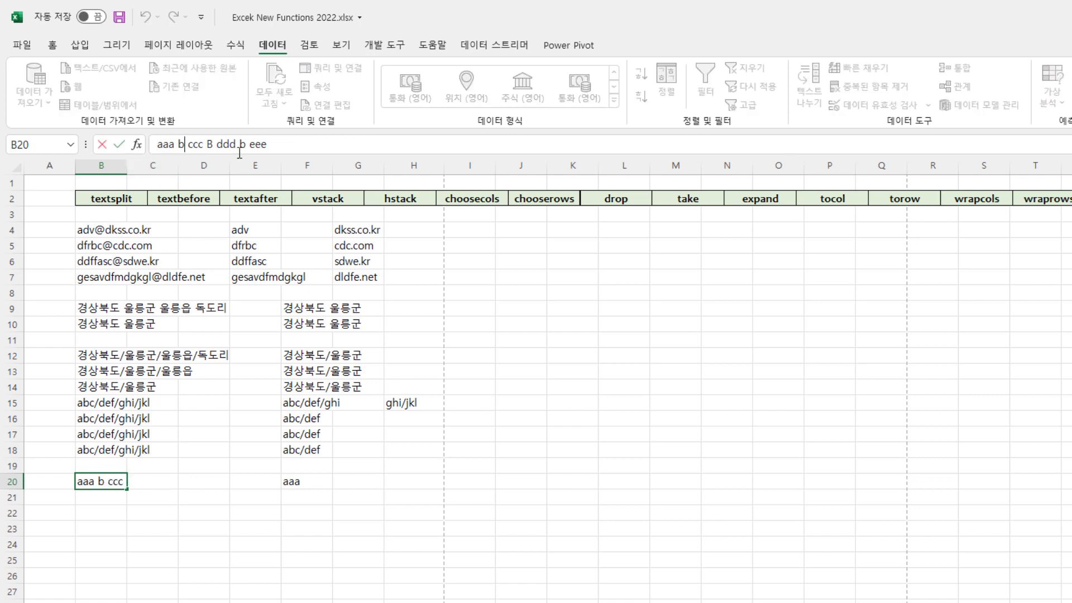
pyautogui.write('Bb')
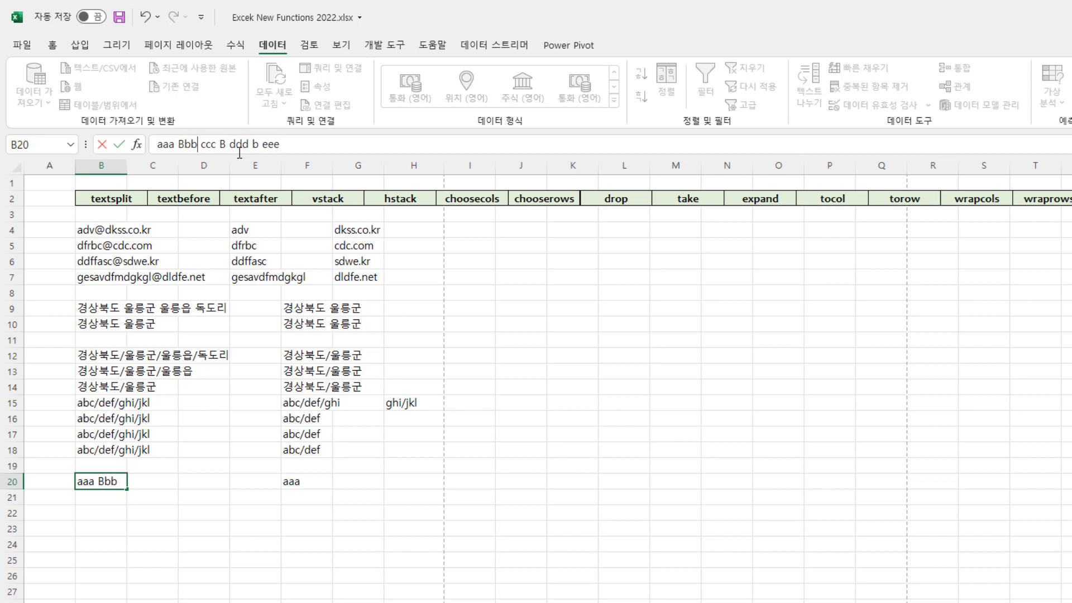
pyautogui.press('Return')
# Set the delimiter in F20's TEXTBEFORE formula to "Bbb", leaving the instance number empty and ignore_case TRUE
pyautogui.doubleClick(300, 481)
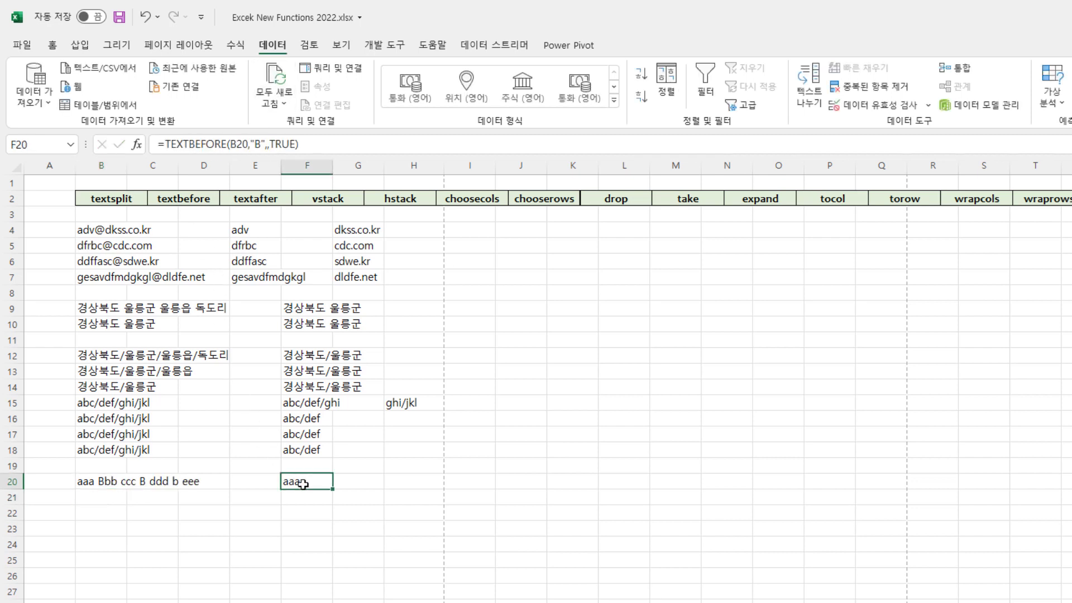
pyautogui.click(386, 480)
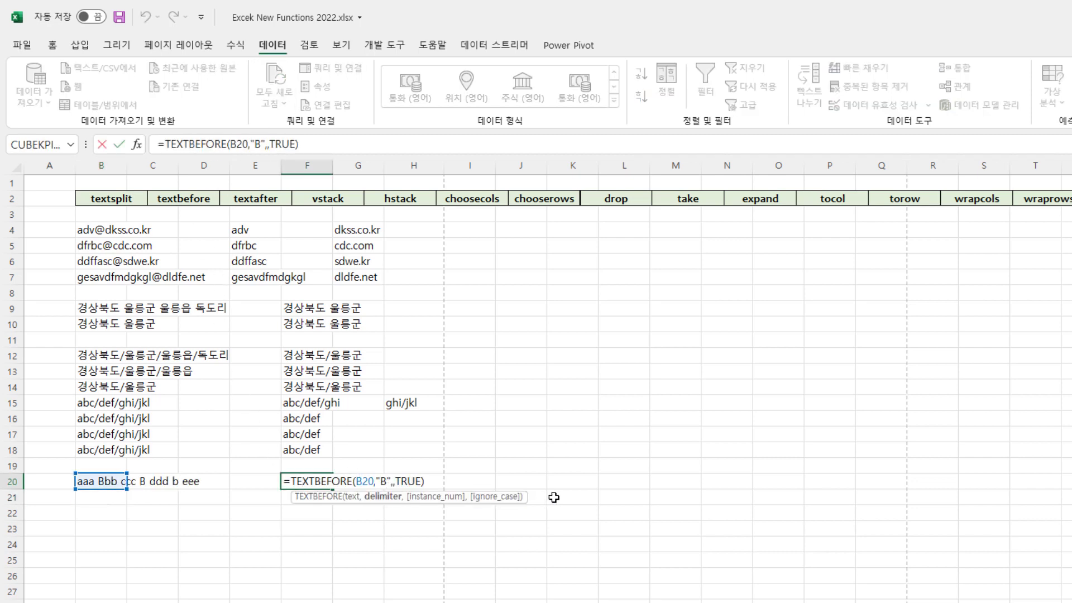
pyautogui.write('bb')
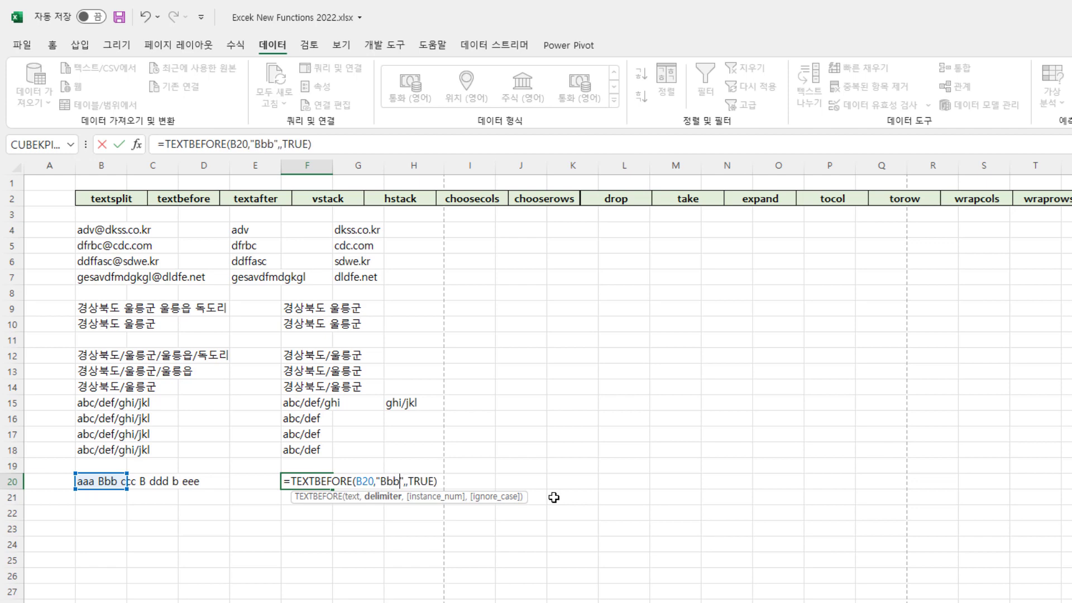
pyautogui.press('Return')
pyautogui.press('Up')
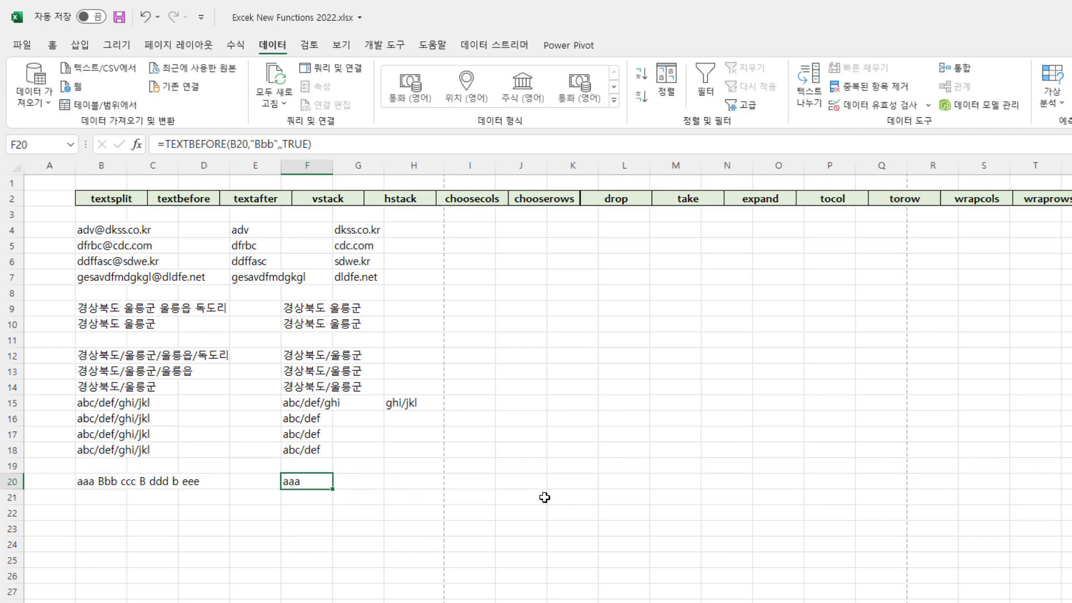
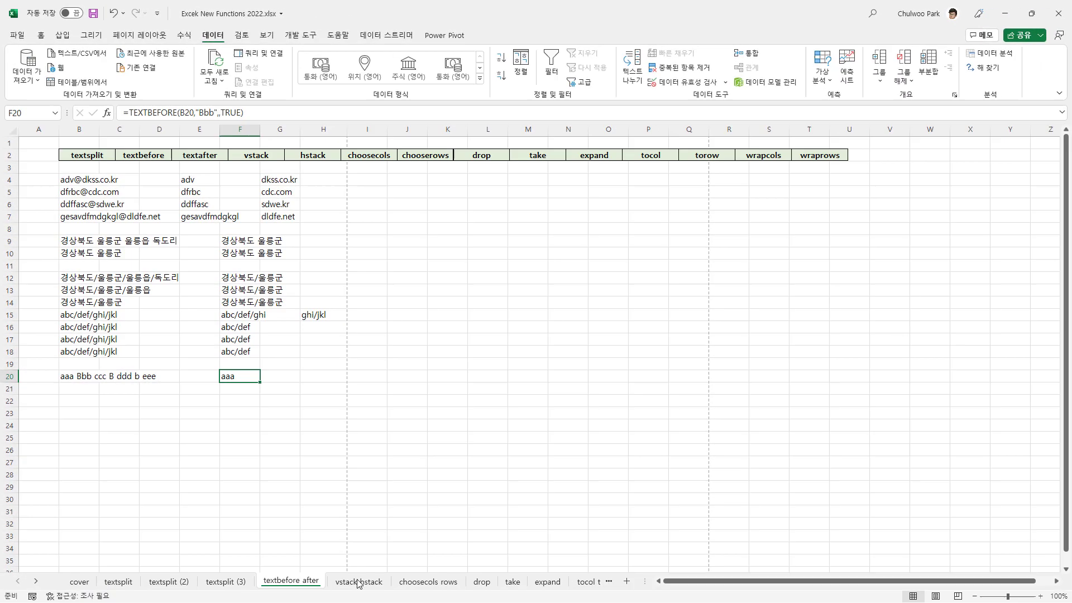
# On the vstack hstack sheet, enter a VSTACK formula in D13 that stacks C5:C9, F5:F9 and I5:I9
pyautogui.click(358, 584)
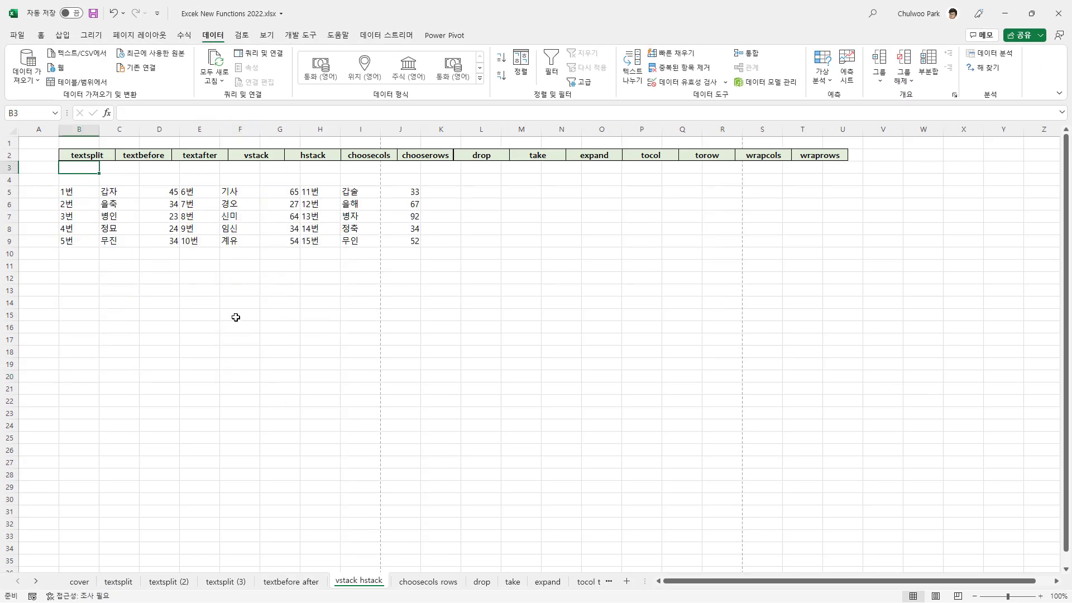
pyautogui.click(162, 293)
pyautogui.write('=vs')
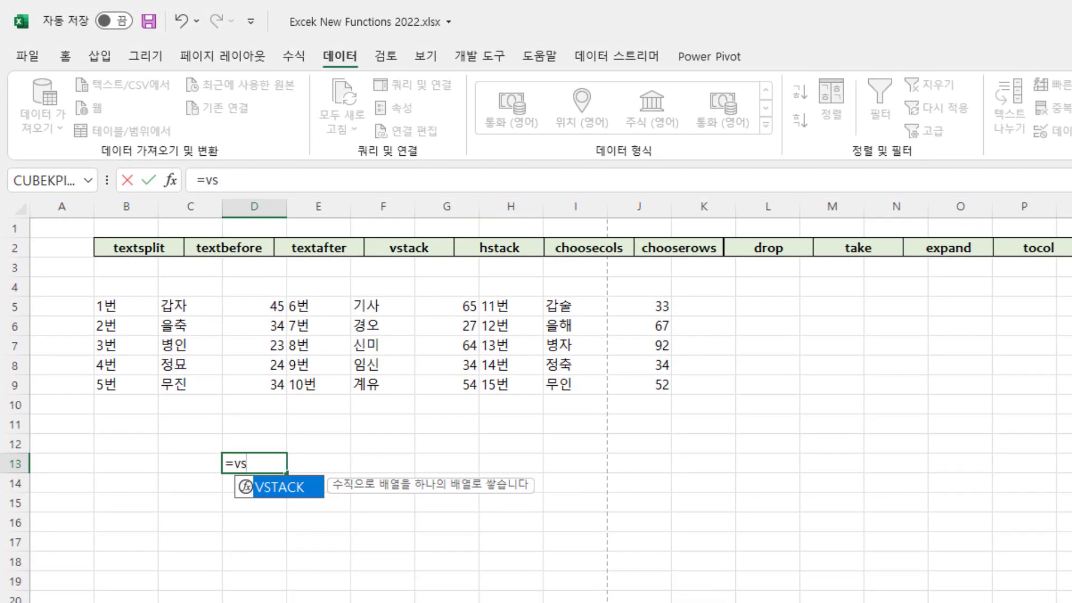
pyautogui.press('Tab')
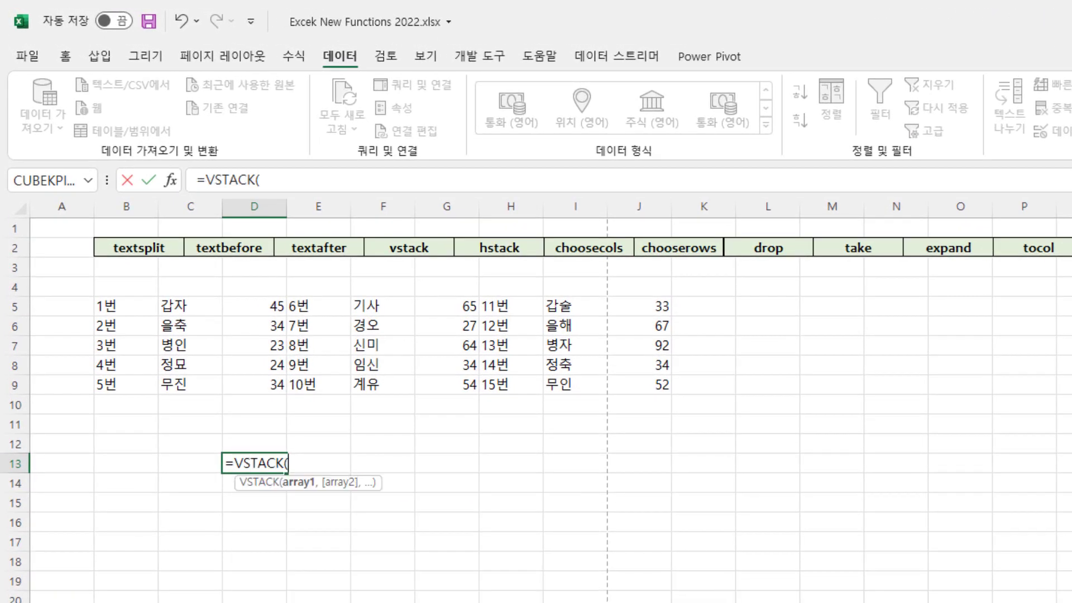
pyautogui.moveTo(179, 304); pyautogui.dragTo(177, 385)
pyautogui.write(',')
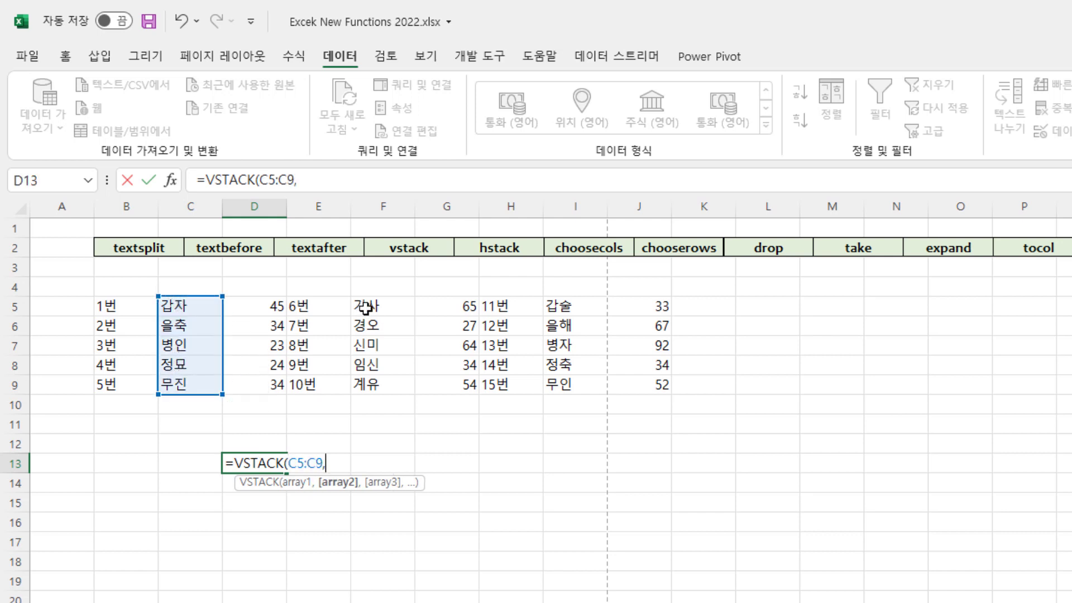
pyautogui.moveTo(368, 305); pyautogui.dragTo(368, 390)
pyautogui.write(',')
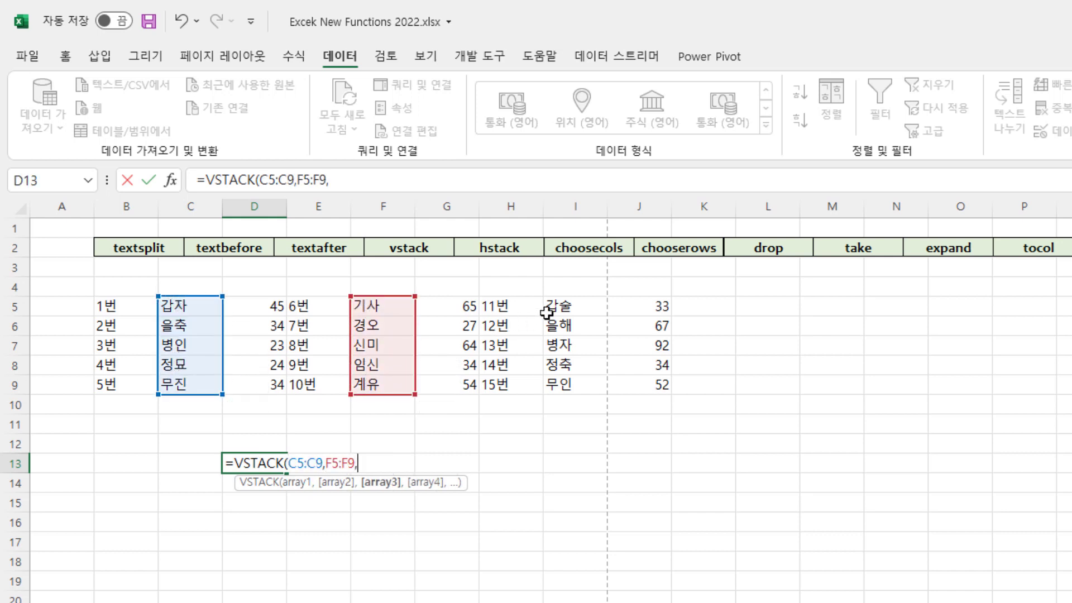
pyautogui.moveTo(566, 307); pyautogui.dragTo(575, 385)
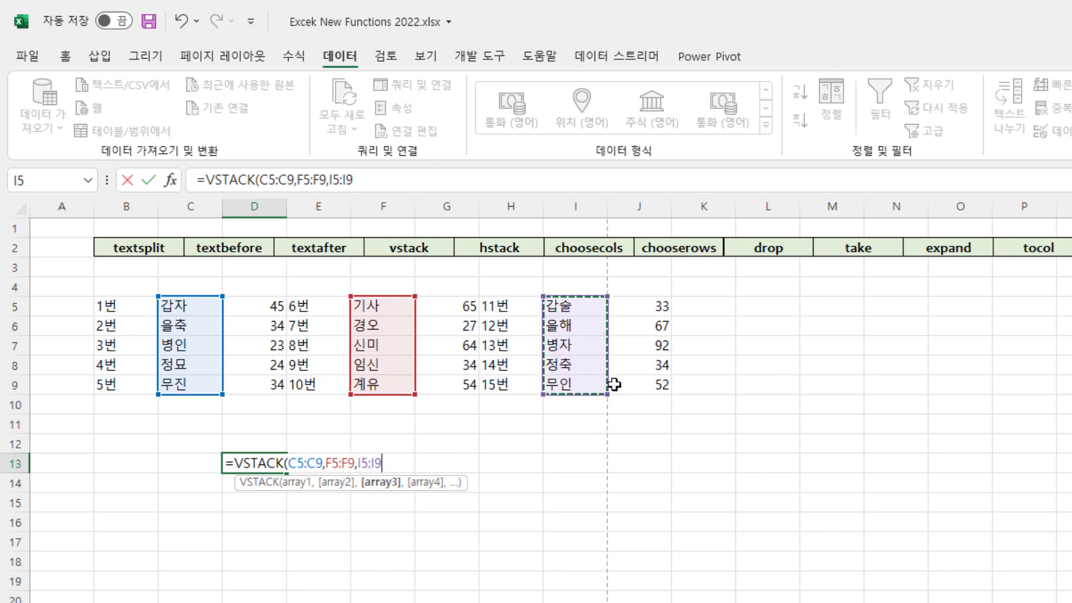
pyautogui.press('Return')
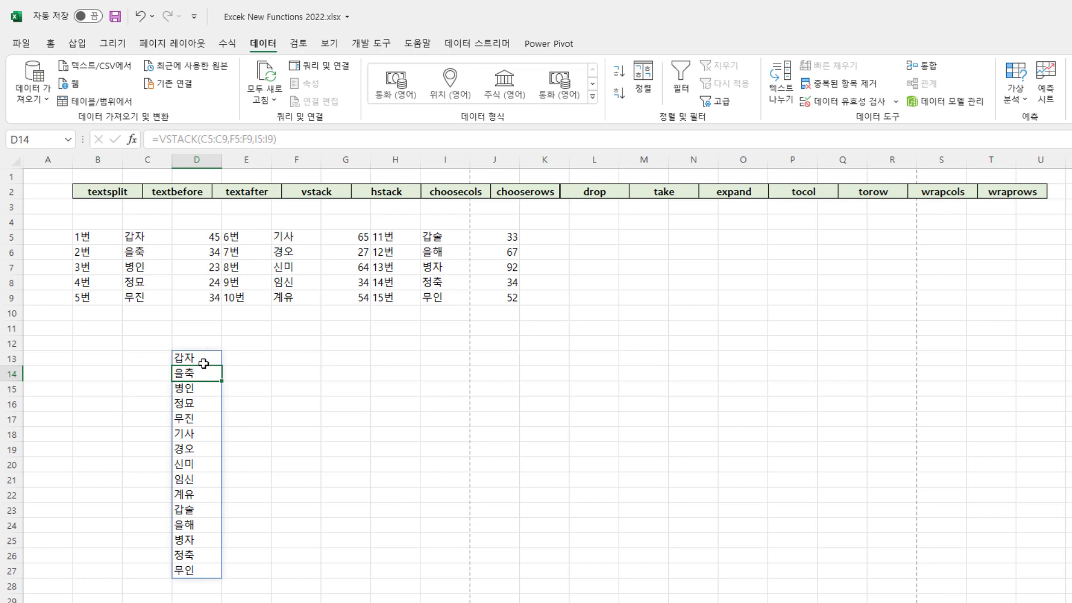
# Enter a VSTACK formula in F13 that stacks the three-column blocks B5:D9, E5:G9 and H5:J9
pyautogui.click(312, 360)
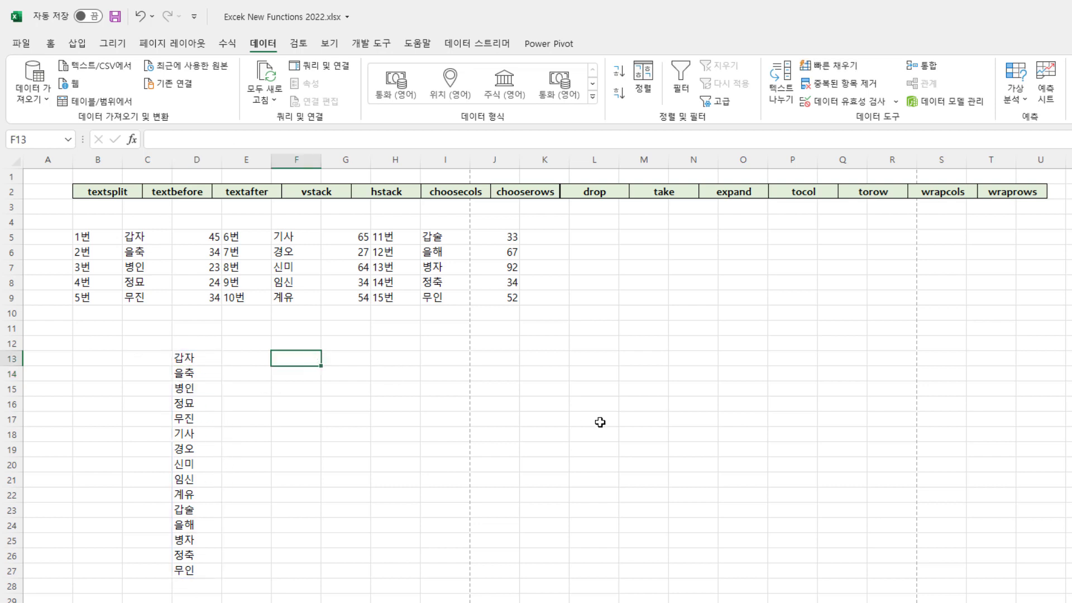
pyautogui.write('=')
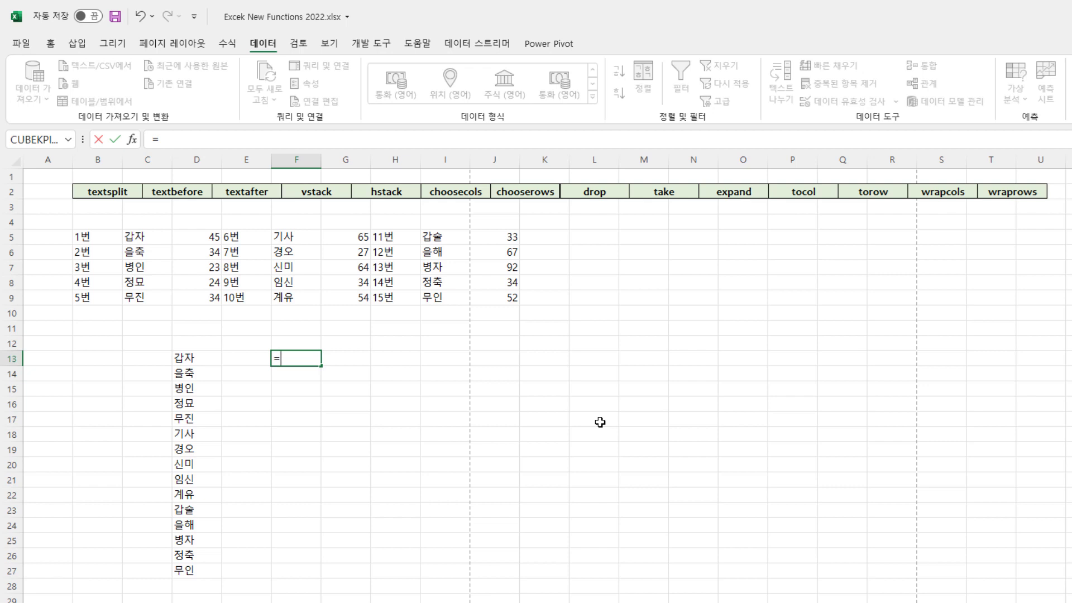
pyautogui.write('vs')
pyautogui.press('Tab')
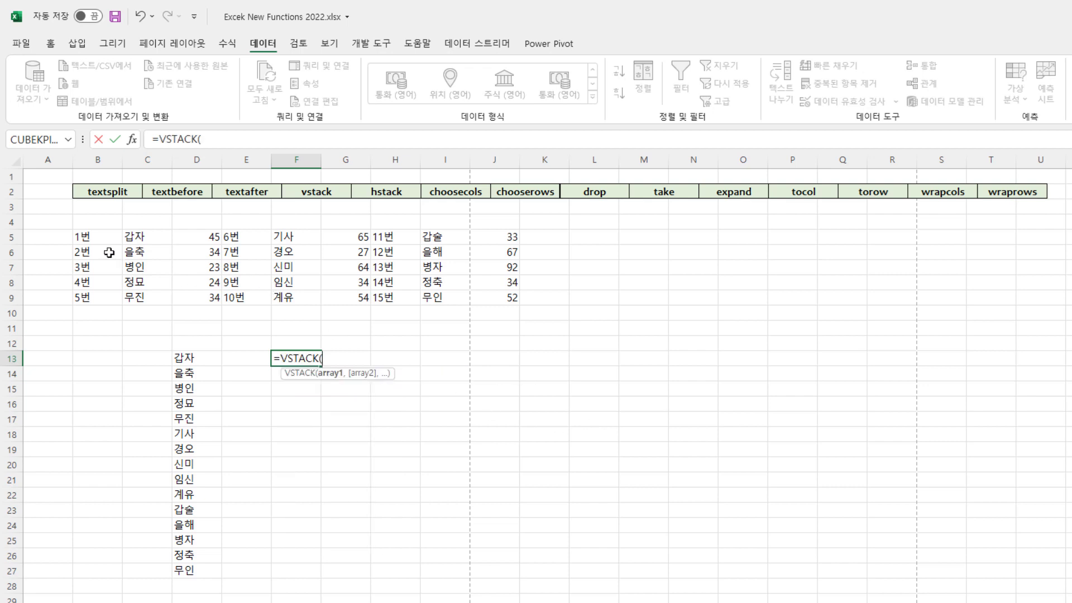
pyautogui.moveTo(79, 235); pyautogui.dragTo(195, 301)
pyautogui.write(',')
pyautogui.moveTo(234, 236); pyautogui.dragTo(359, 299)
pyautogui.write(',')
pyautogui.moveTo(390, 237); pyautogui.dragTo(493, 292)
pyautogui.press('Return')
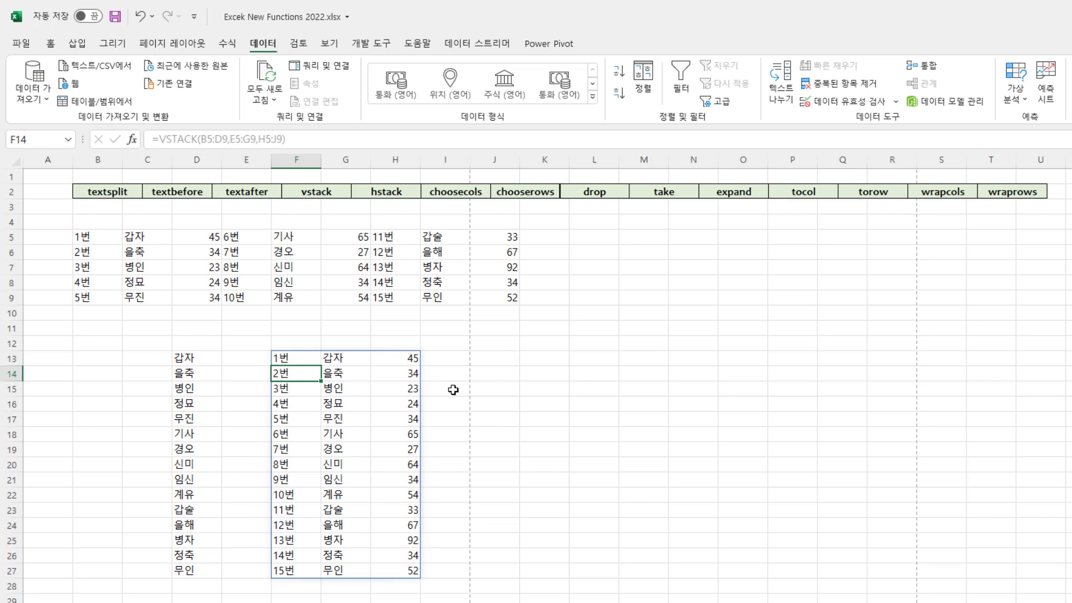
pyautogui.moveTo(193, 360); pyautogui.dragTo(195, 570)
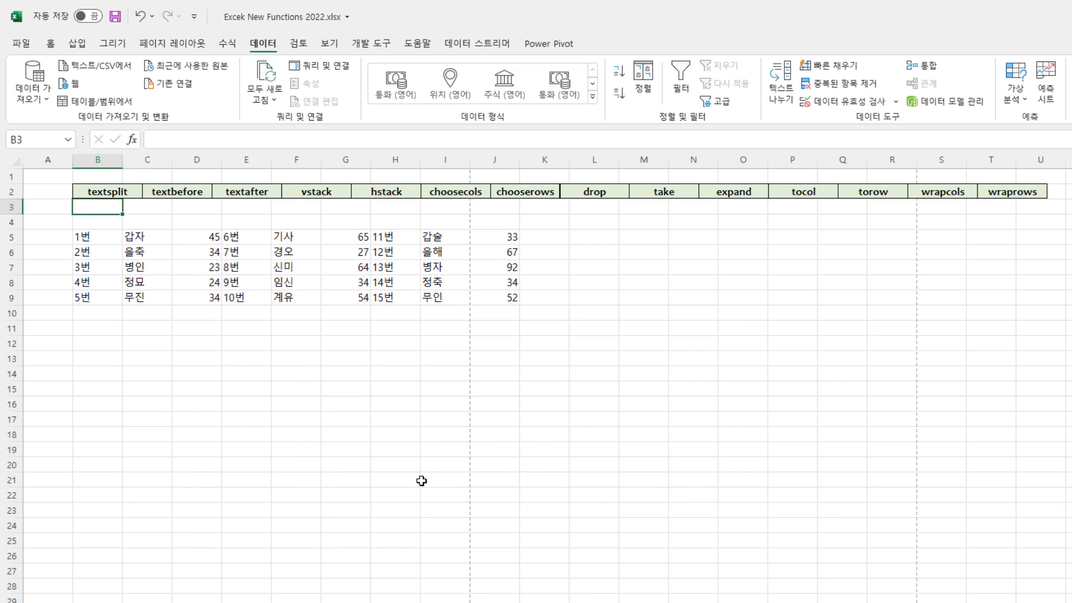
# Enter a CHOOSECOLS formula in E12 that extracts columns 2, 5 and 8 from B5:J9
pyautogui.click(260, 338)
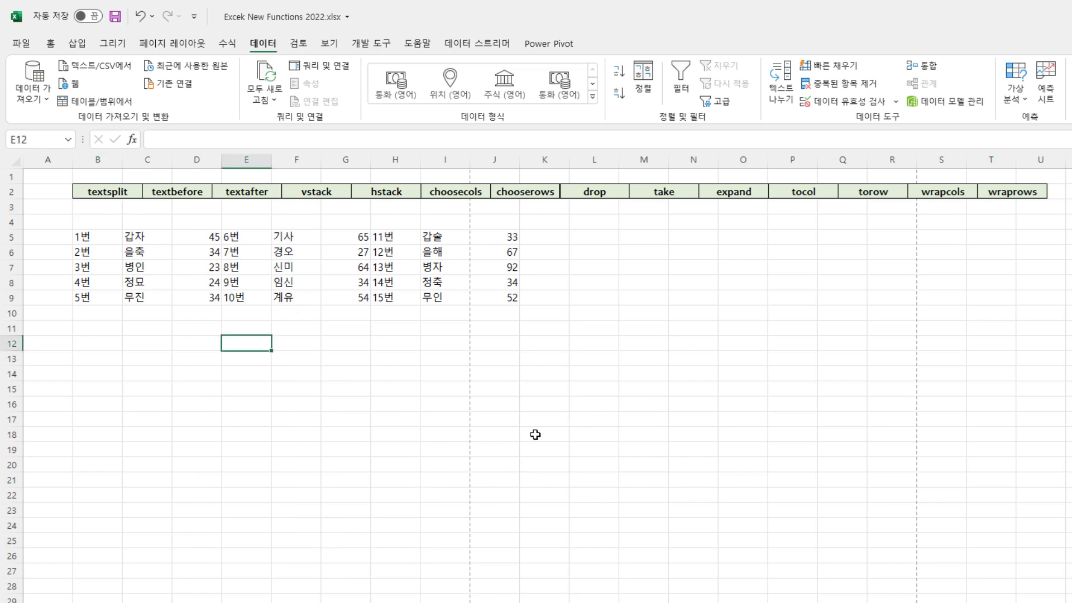
pyautogui.write('=ch')
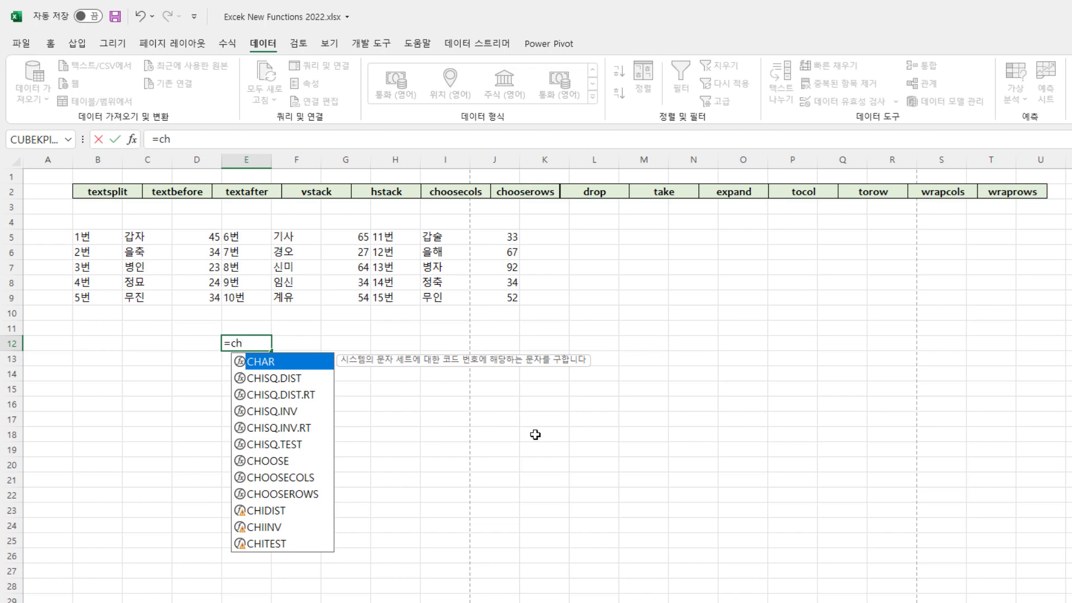
pyautogui.press('Tab')
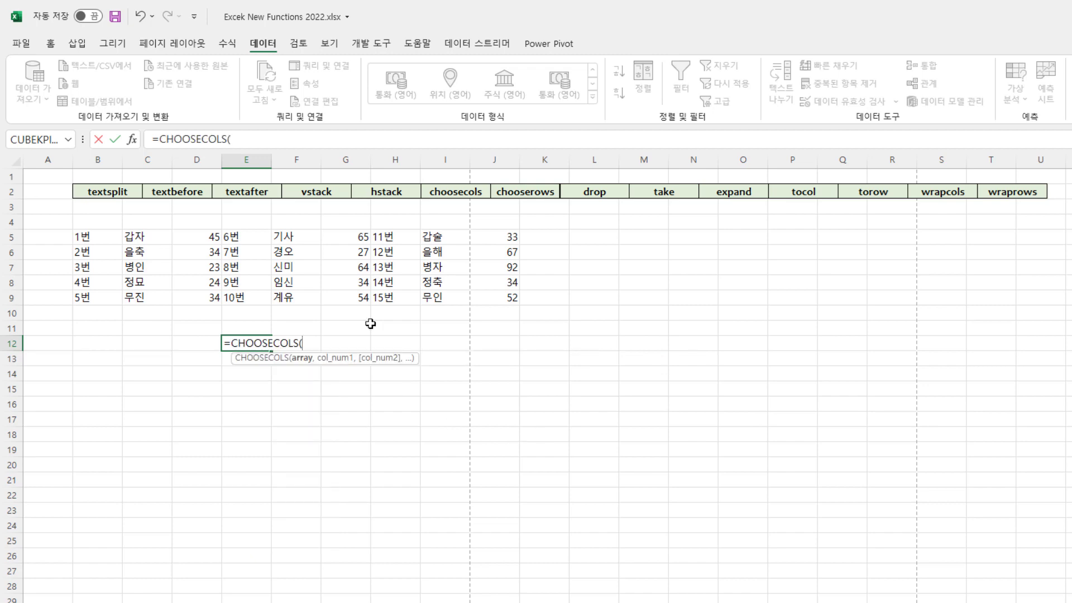
pyautogui.moveTo(90, 236); pyautogui.dragTo(512, 305)
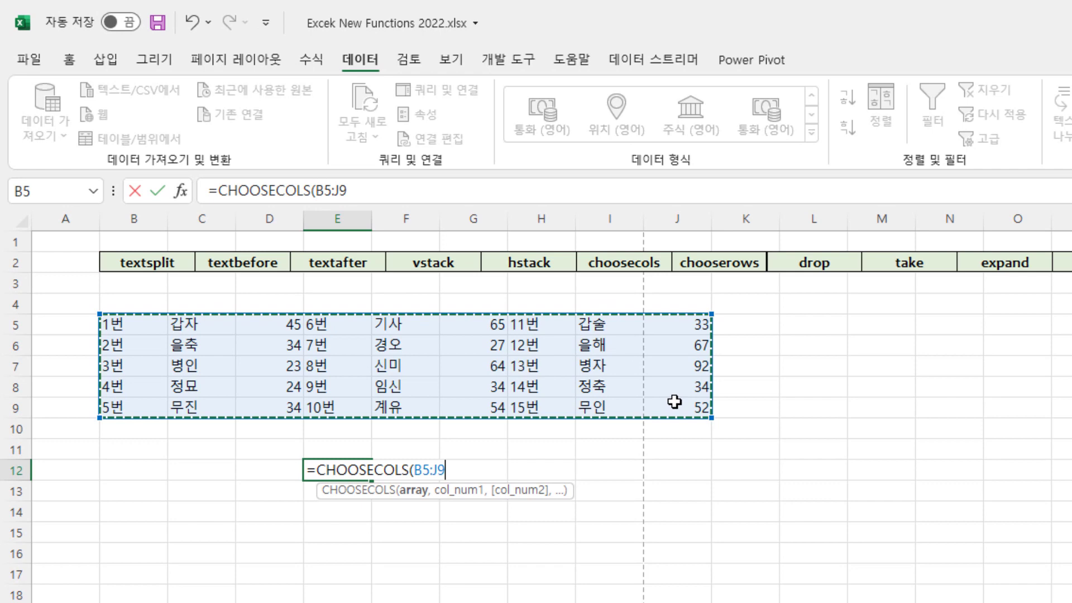
pyautogui.write(',')
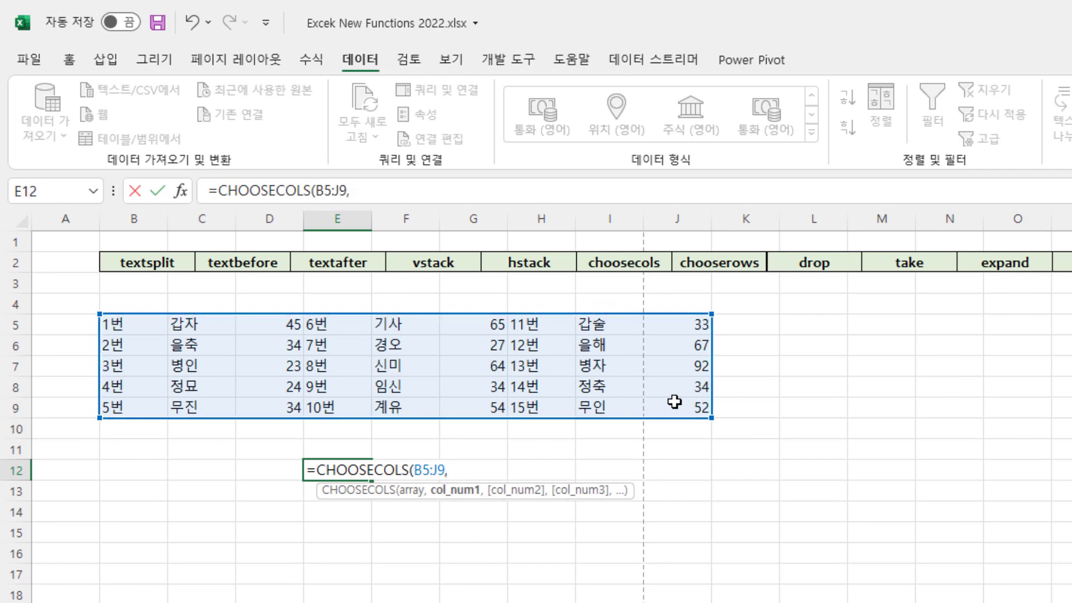
pyautogui.write('2,5,')
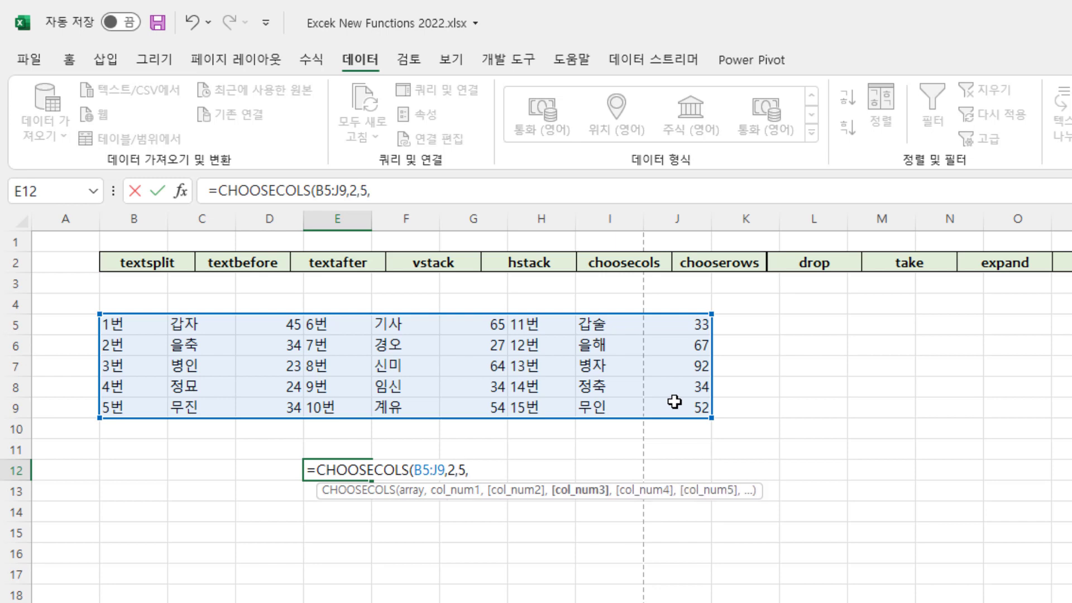
pyautogui.write('8')
pyautogui.press('Return')
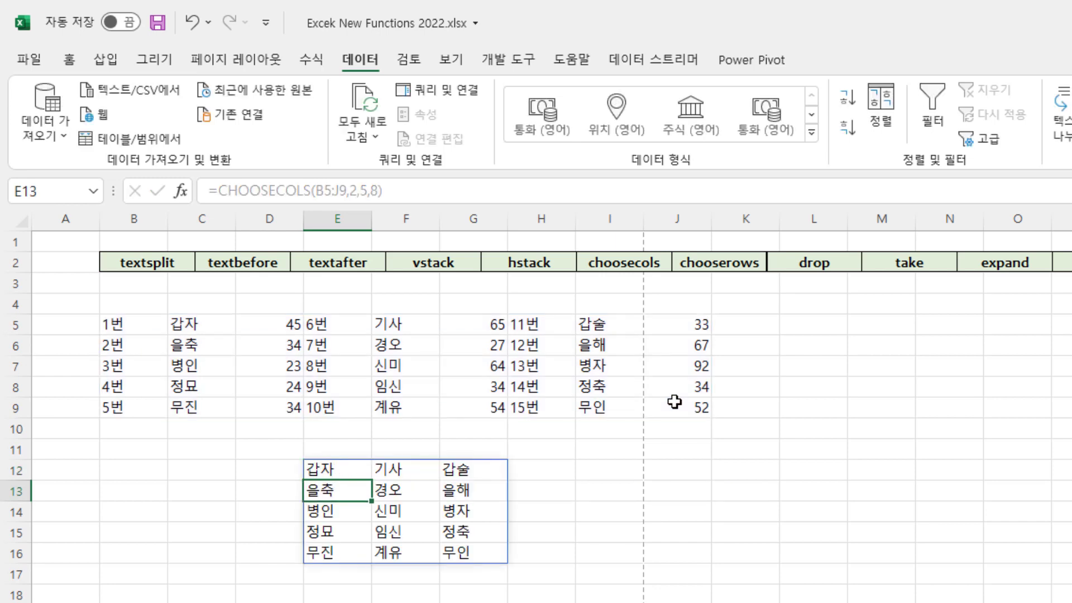
# Compare the source columns C5:C9, F5:F9 and I5:I9 with the column numbers in E12's CHOOSECOLS formula
pyautogui.click(204, 345)
pyautogui.moveTo(206, 363); pyautogui.dragTo(205, 405)
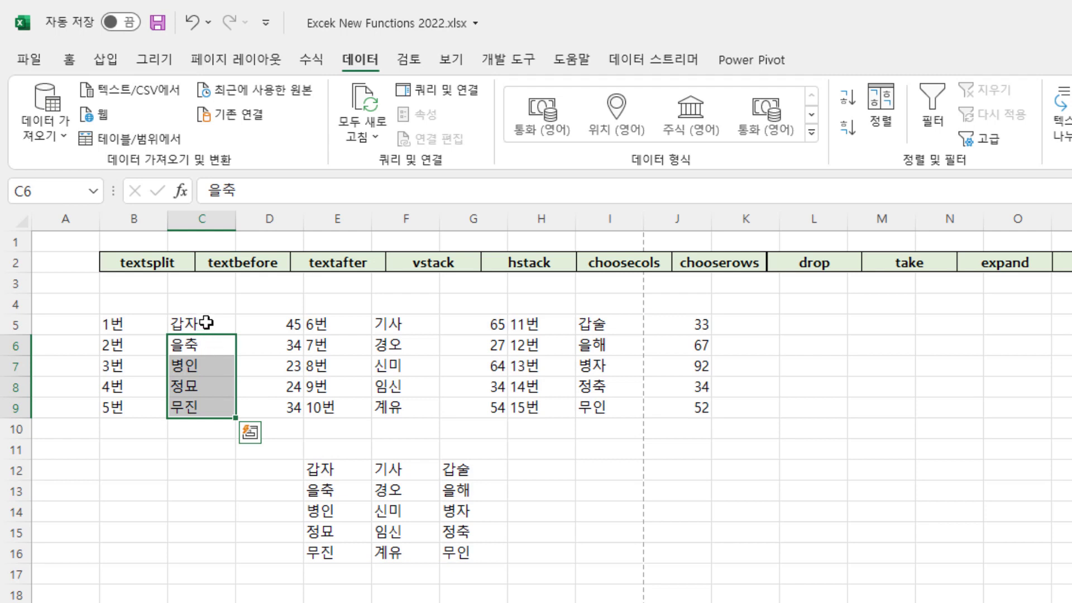
pyautogui.moveTo(210, 319); pyautogui.dragTo(220, 420)
pyautogui.moveTo(410, 323); pyautogui.dragTo(411, 407)
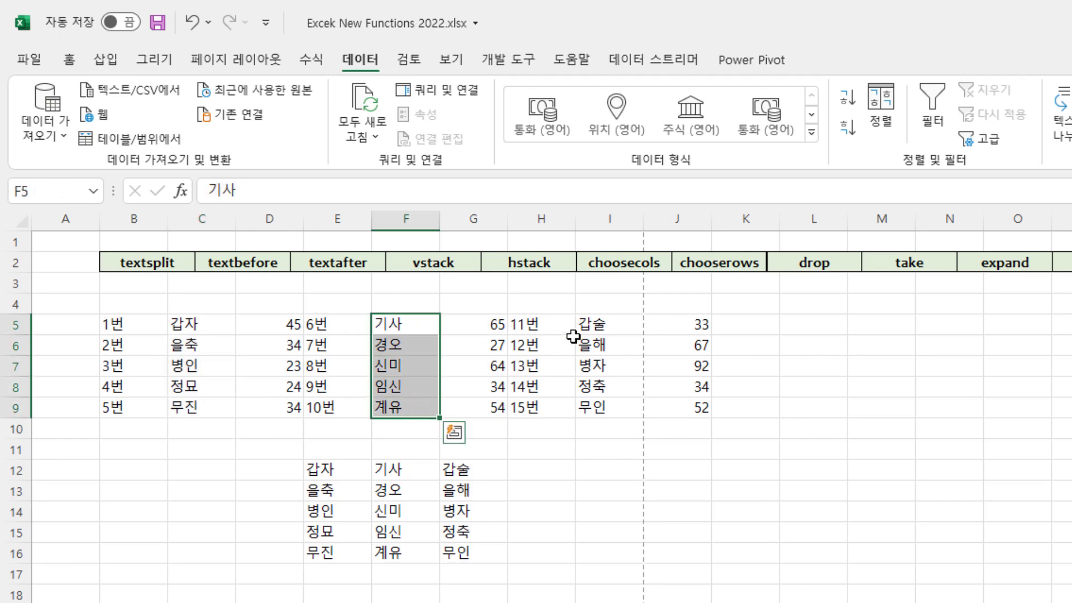
pyautogui.moveTo(597, 323); pyautogui.dragTo(612, 391)
pyautogui.doubleClick(338, 472)
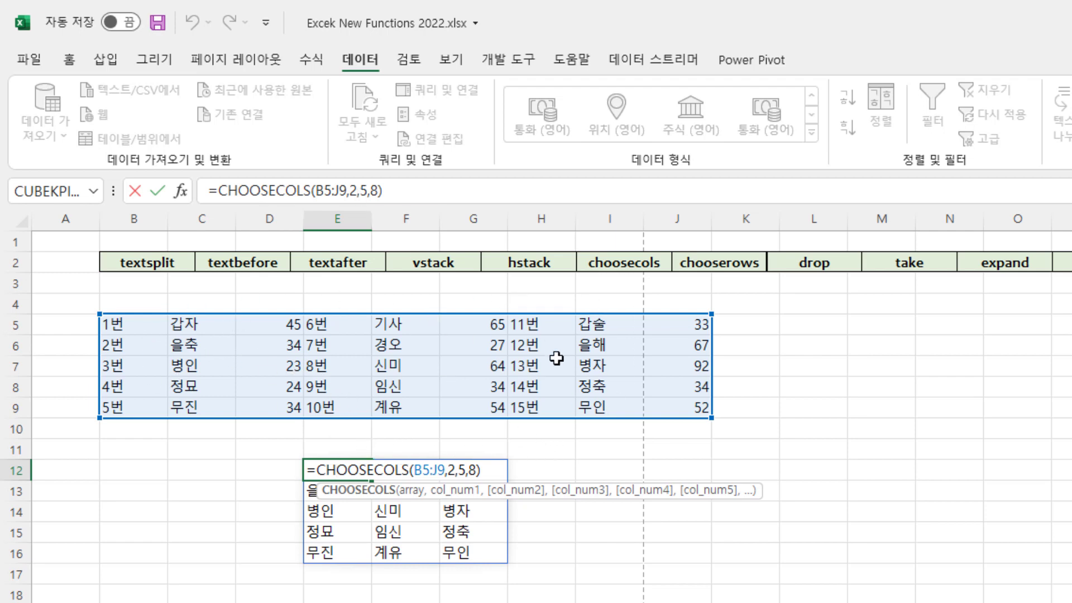
pyautogui.hotkey('ctrl', 'Return')
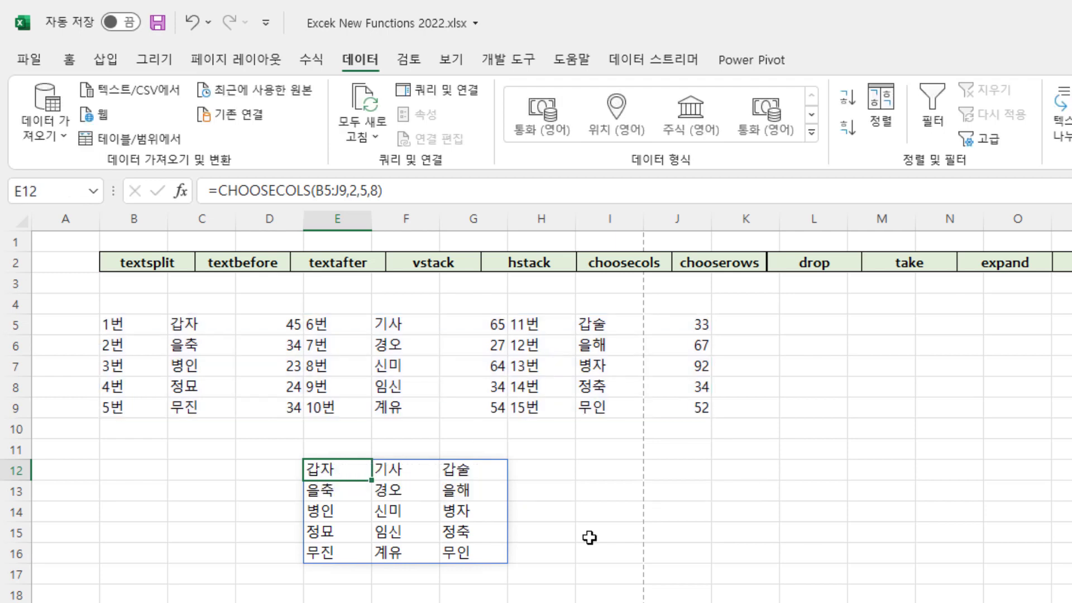
# Enter a CHOOSECOLS formula in I12 that extracts columns from B5:J9, using SEQUENCE(3,1,2,3) for the column numbers
pyautogui.click(608, 476)
pyautogui.write('=cho')
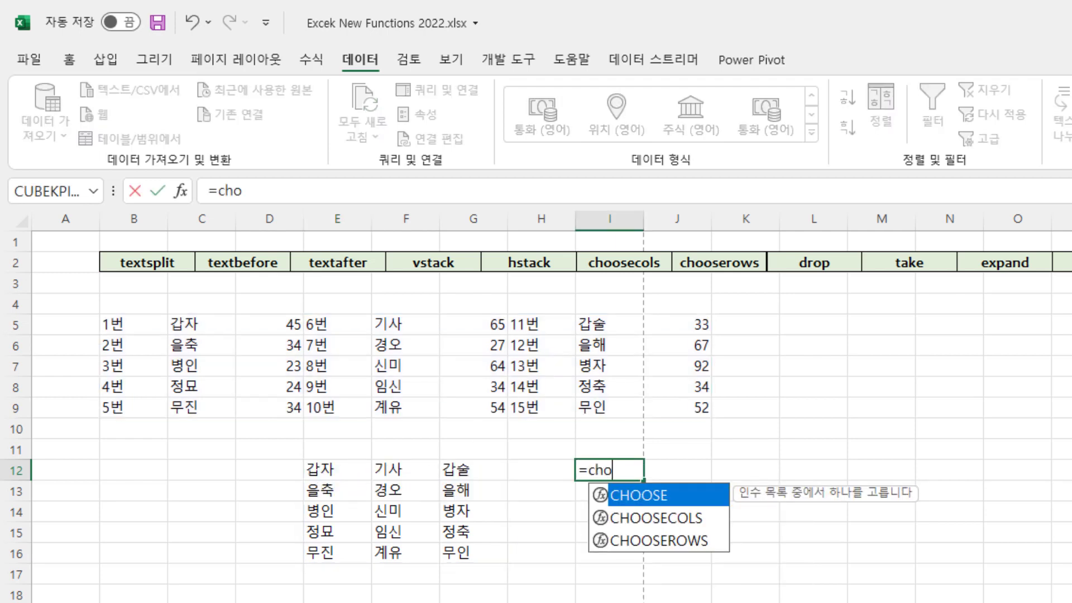
pyautogui.press('Down')
pyautogui.press('Tab')
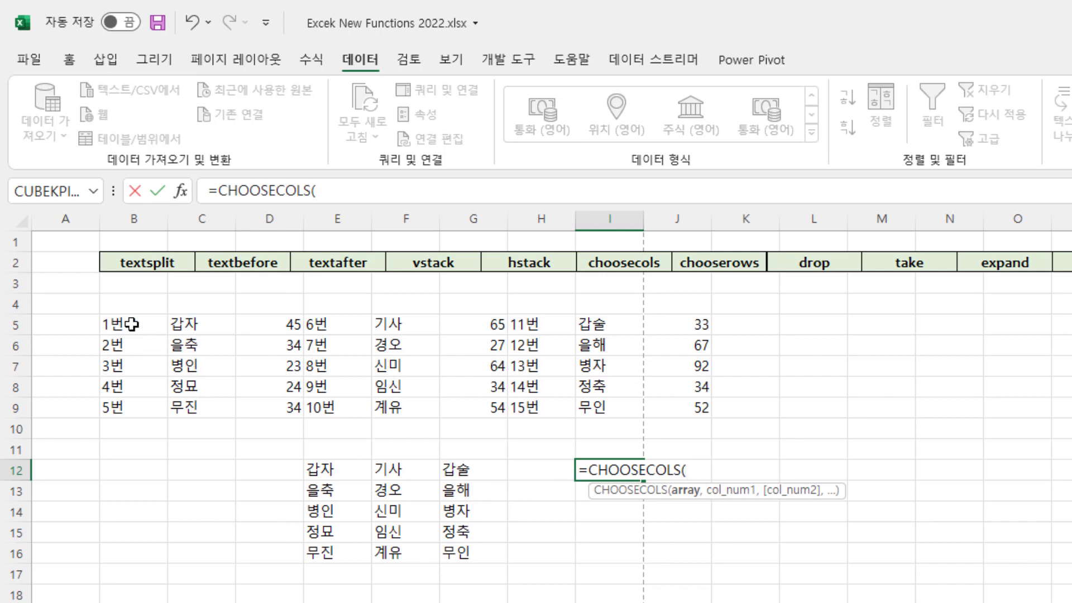
pyautogui.moveTo(131, 324); pyautogui.dragTo(673, 413)
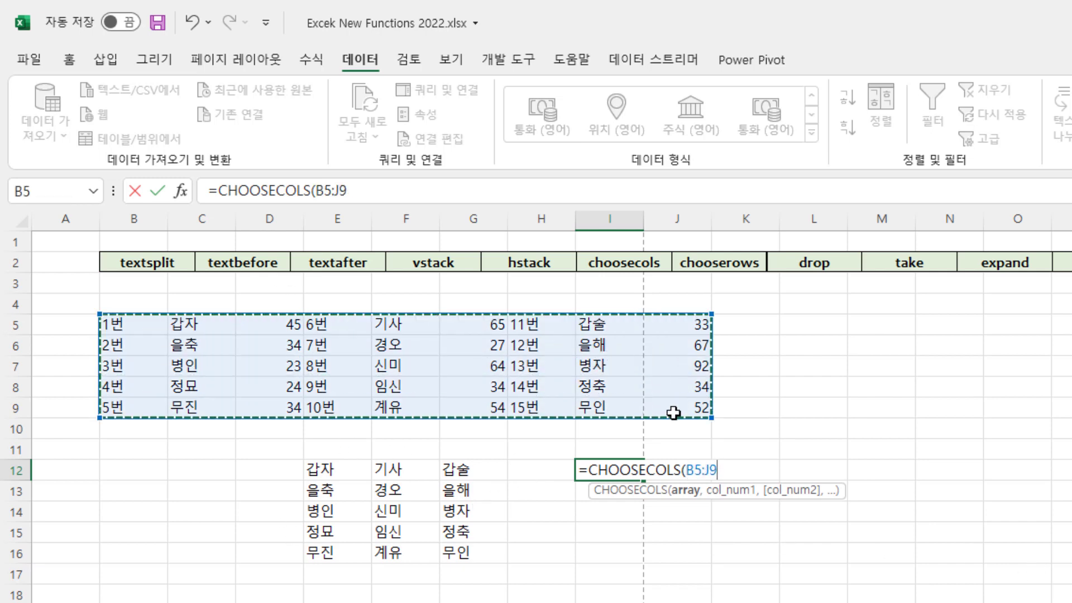
pyautogui.write(',')
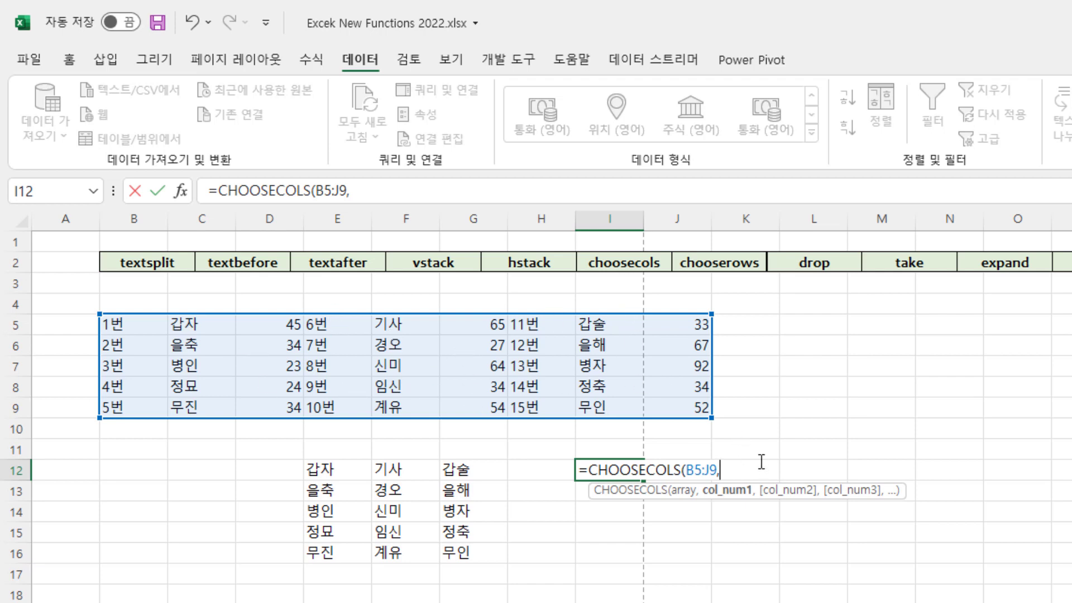
pyautogui.write('se')
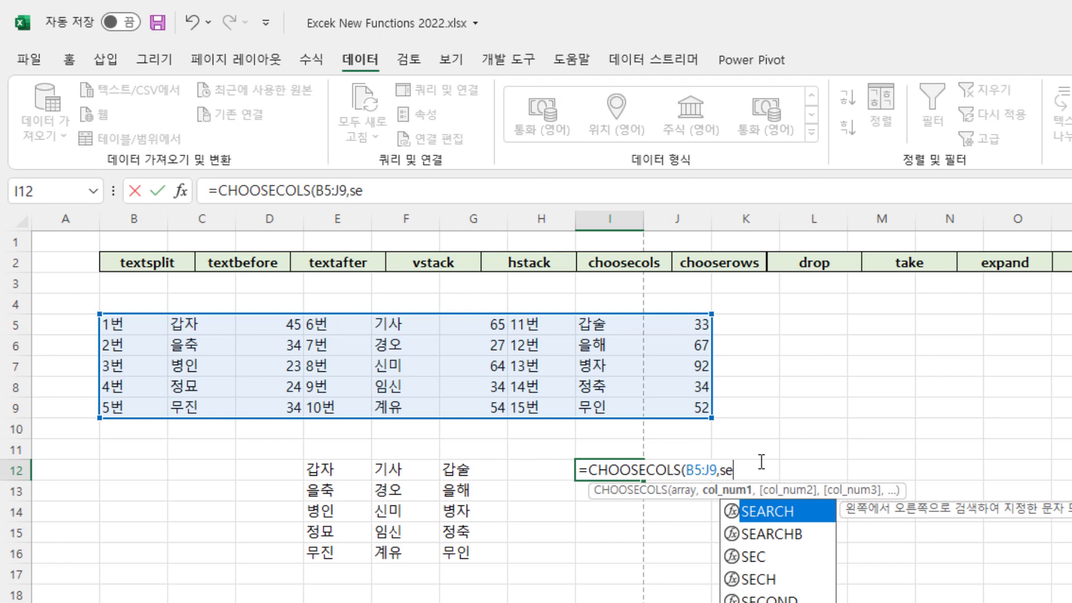
pyautogui.write('q')
pyautogui.press('Tab')
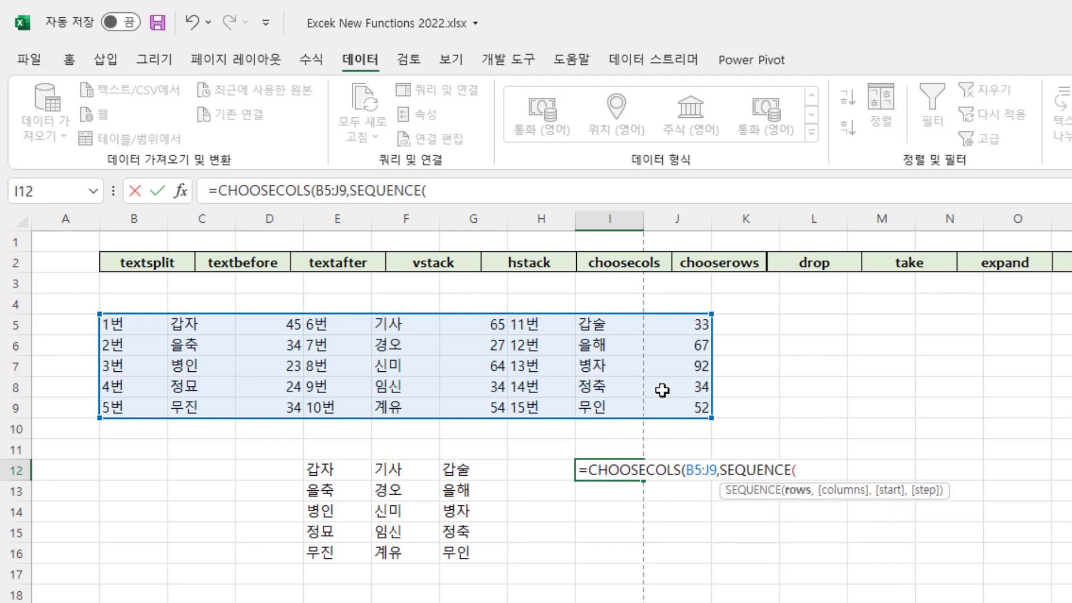
pyautogui.write('3,')
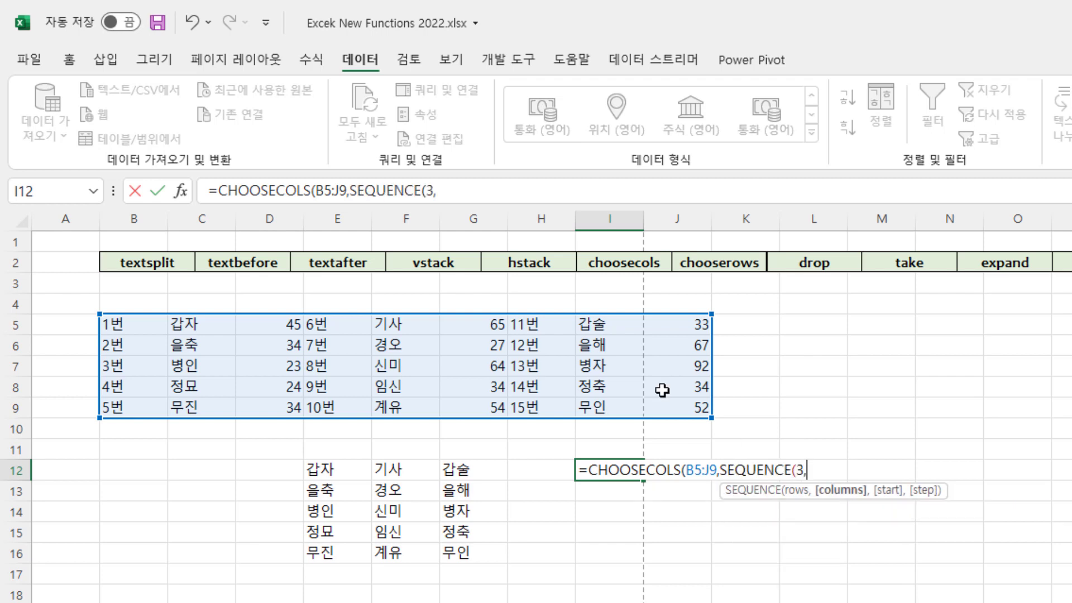
pyautogui.write('1,')
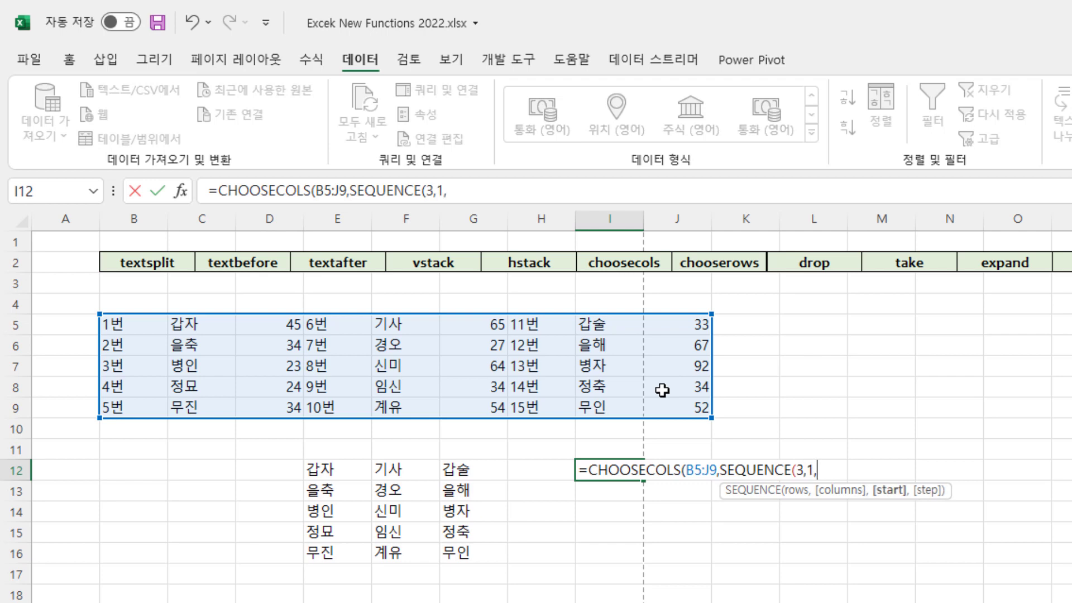
pyautogui.write('2,3')
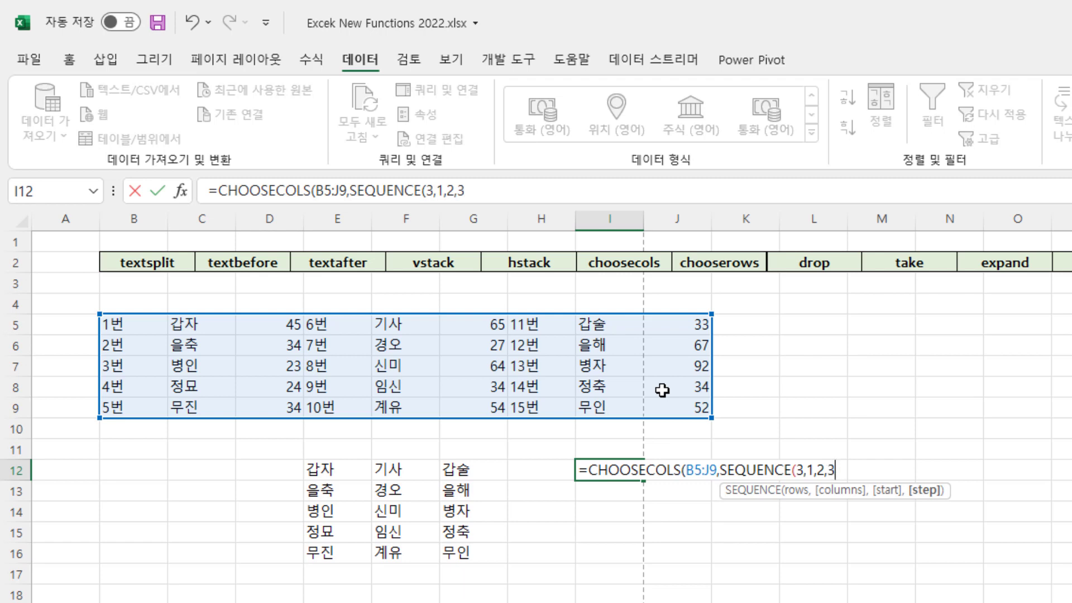
pyautogui.press('Return')
pyautogui.press('Return')
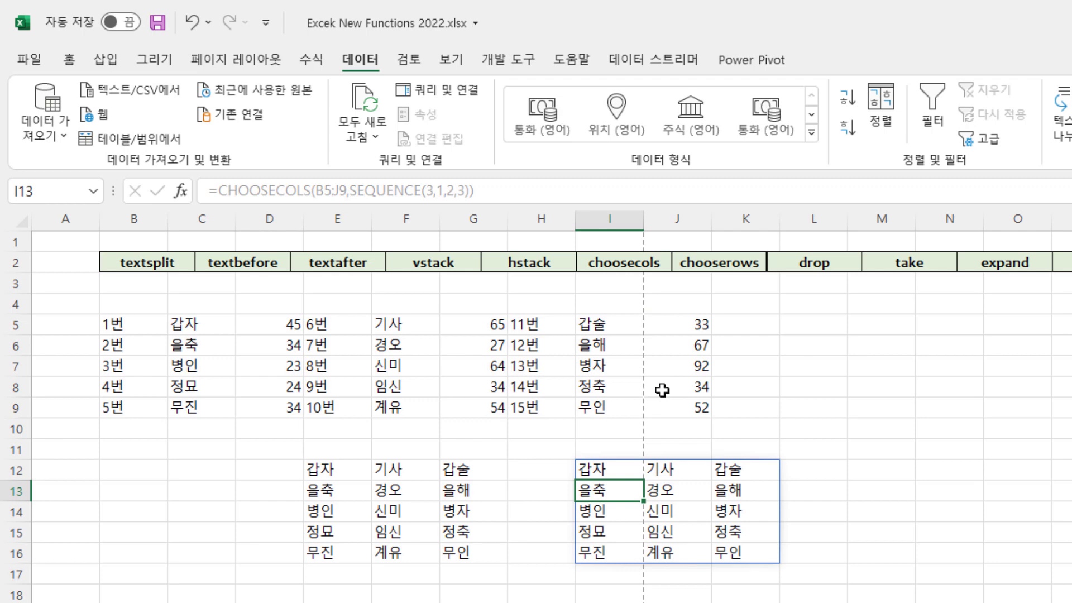
# Compare the CHOOSECOLS results in E12:G16 and I12:K16, and examine the rows of the source data B5:J9
pyautogui.click(363, 471)
pyautogui.click(610, 494)
pyautogui.click(420, 524)
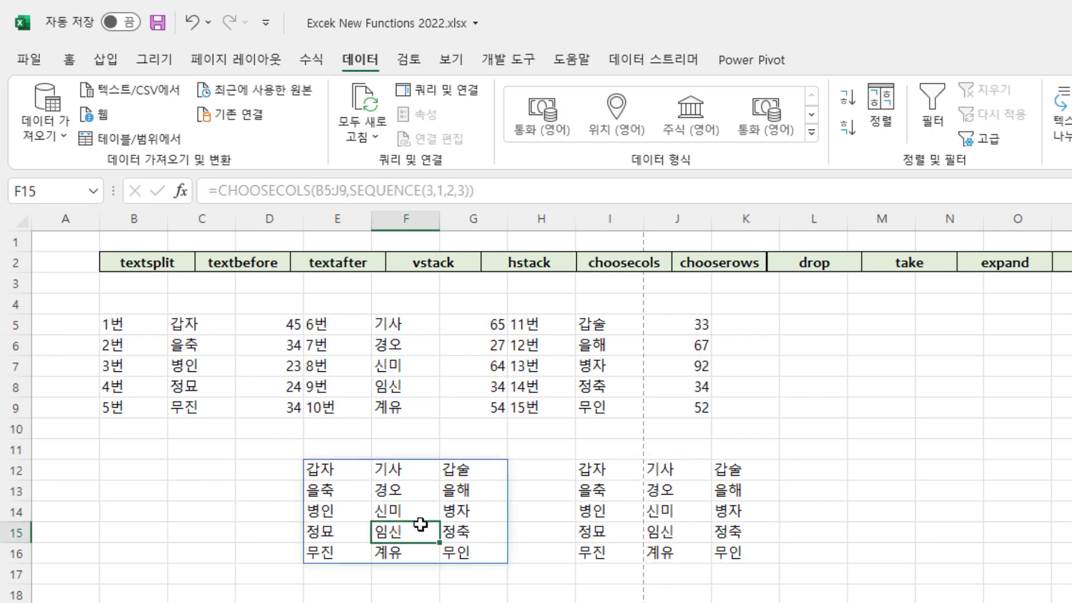
pyautogui.click(657, 519)
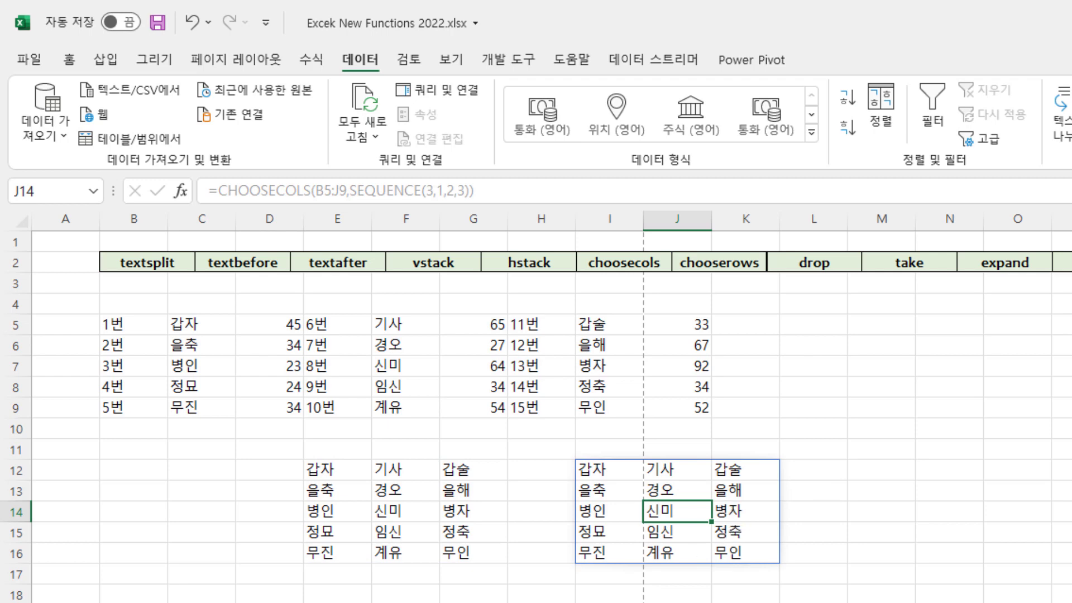
pyautogui.click(627, 472)
pyautogui.click(741, 471)
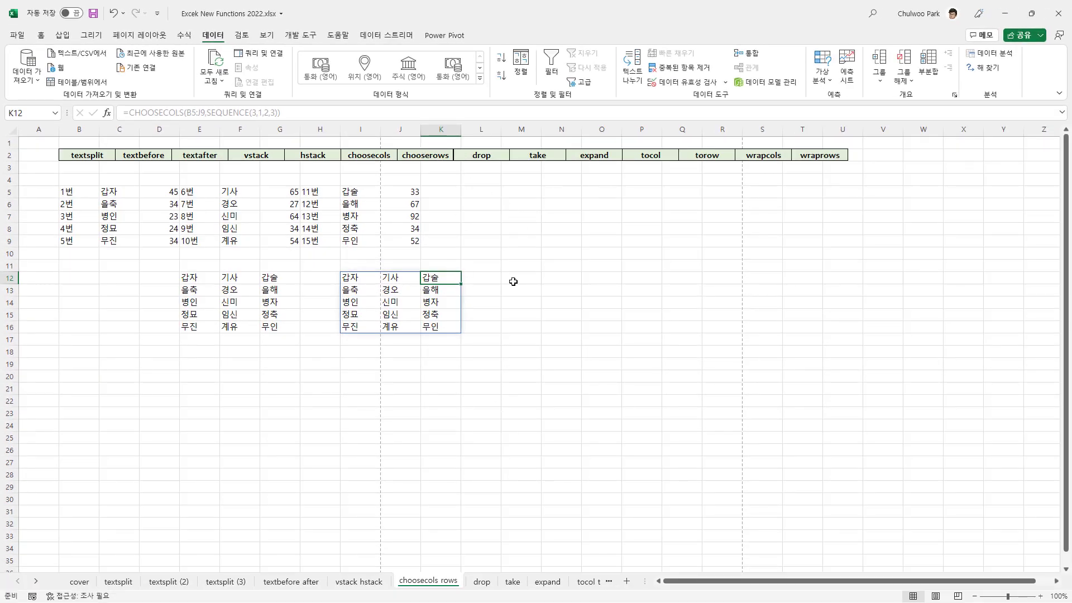
pyautogui.moveTo(81, 193); pyautogui.dragTo(321, 194)
pyautogui.moveTo(163, 207); pyautogui.dragTo(373, 208)
pyautogui.moveTo(231, 228); pyautogui.dragTo(361, 230)
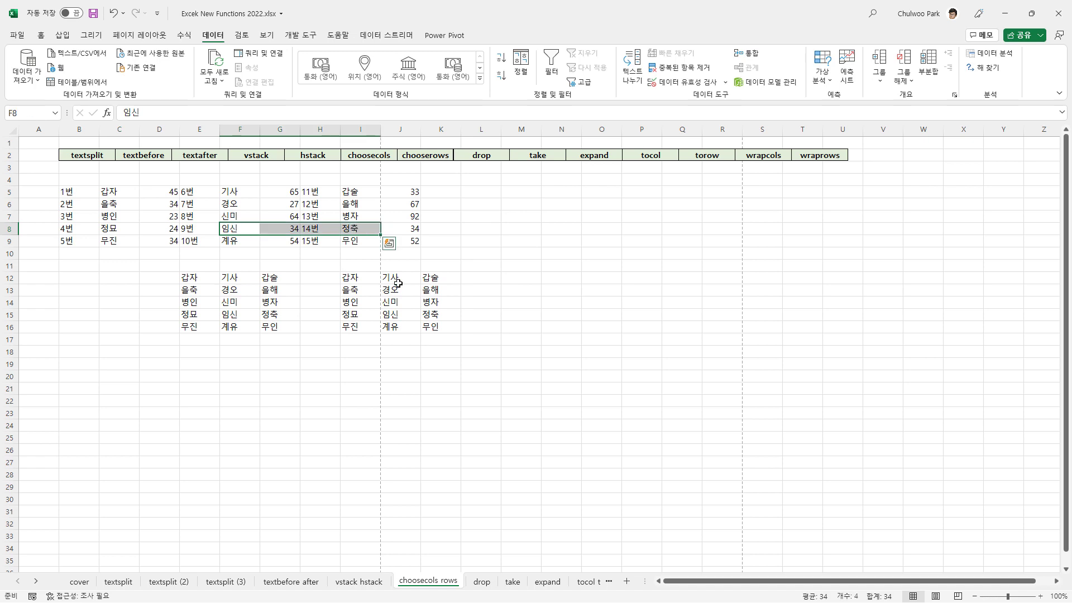
# On the drop sheet, enter a DROP formula in D12 that removes the first row of B4:J9
pyautogui.click(481, 581)
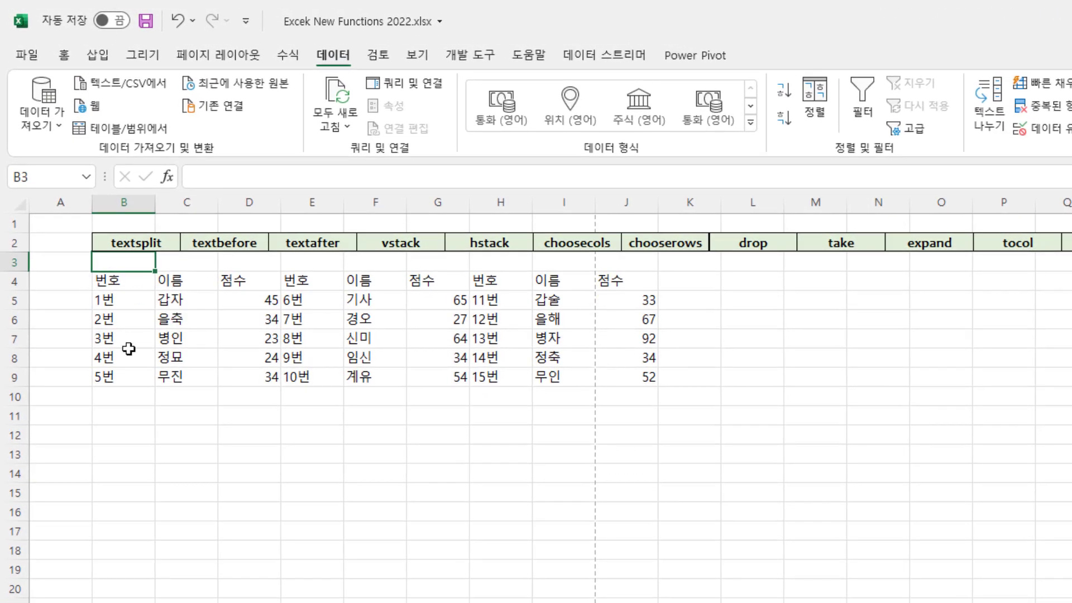
pyautogui.moveTo(121, 281); pyautogui.dragTo(642, 379)
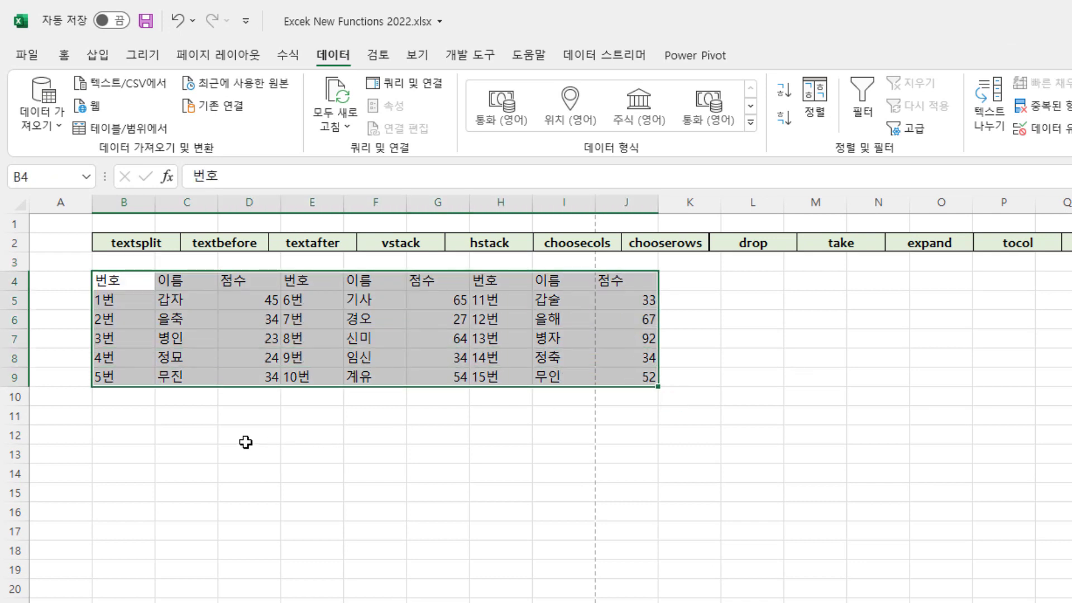
pyautogui.moveTo(122, 282); pyautogui.dragTo(636, 282)
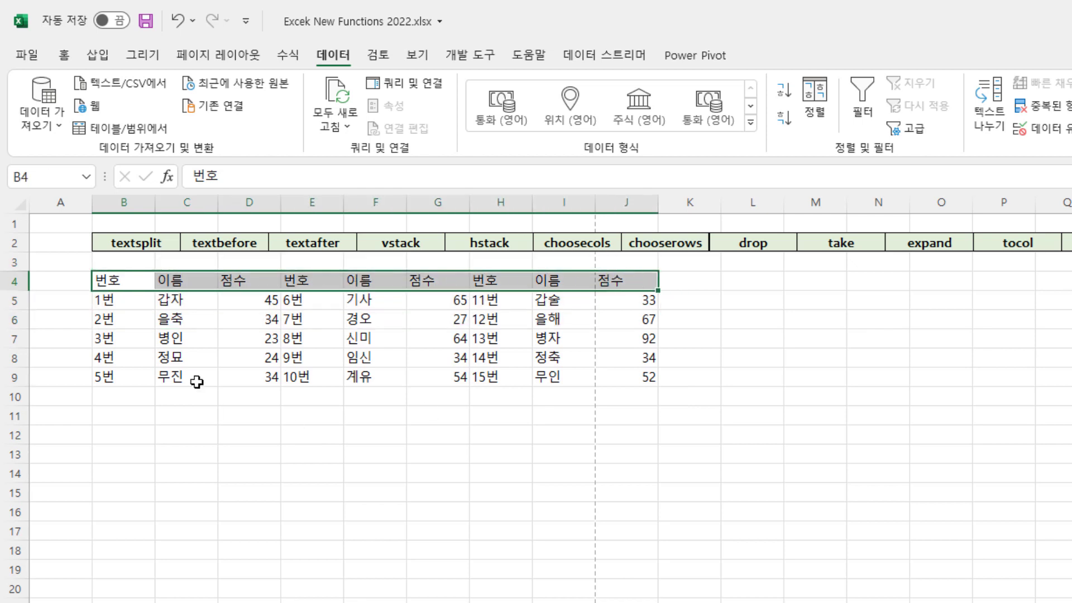
pyautogui.moveTo(112, 304); pyautogui.dragTo(608, 373)
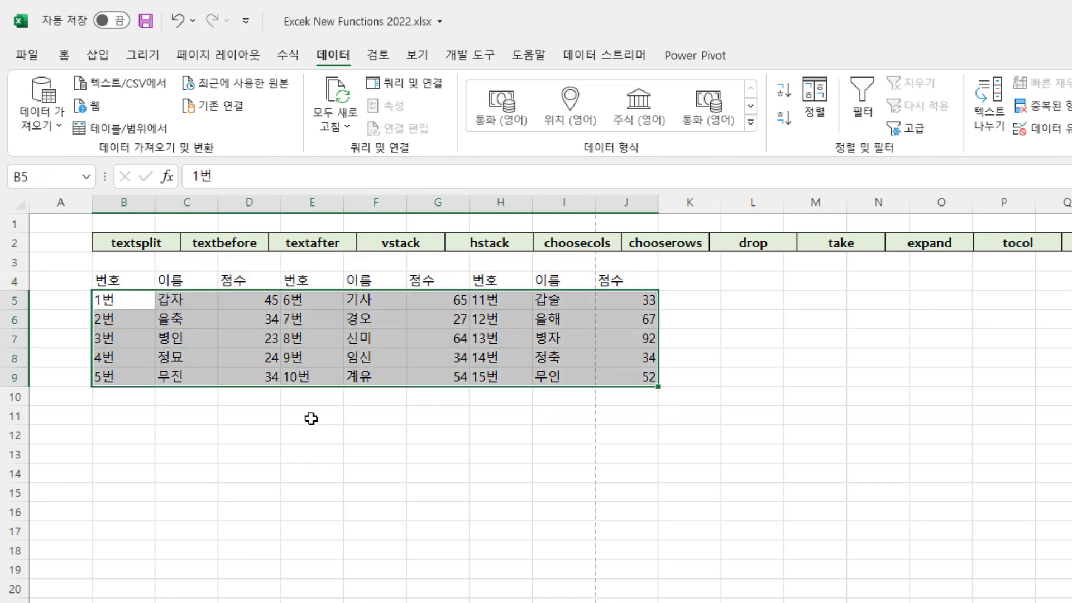
pyautogui.click(253, 426)
pyautogui.write('=drop(')
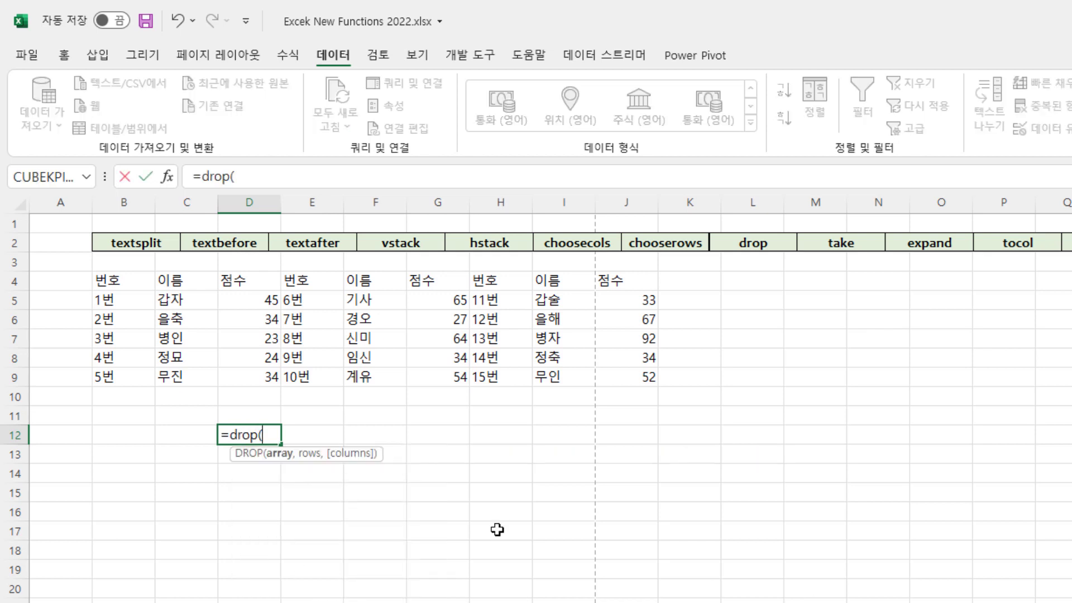
pyautogui.moveTo(119, 281); pyautogui.dragTo(634, 380)
pyautogui.write(',1')
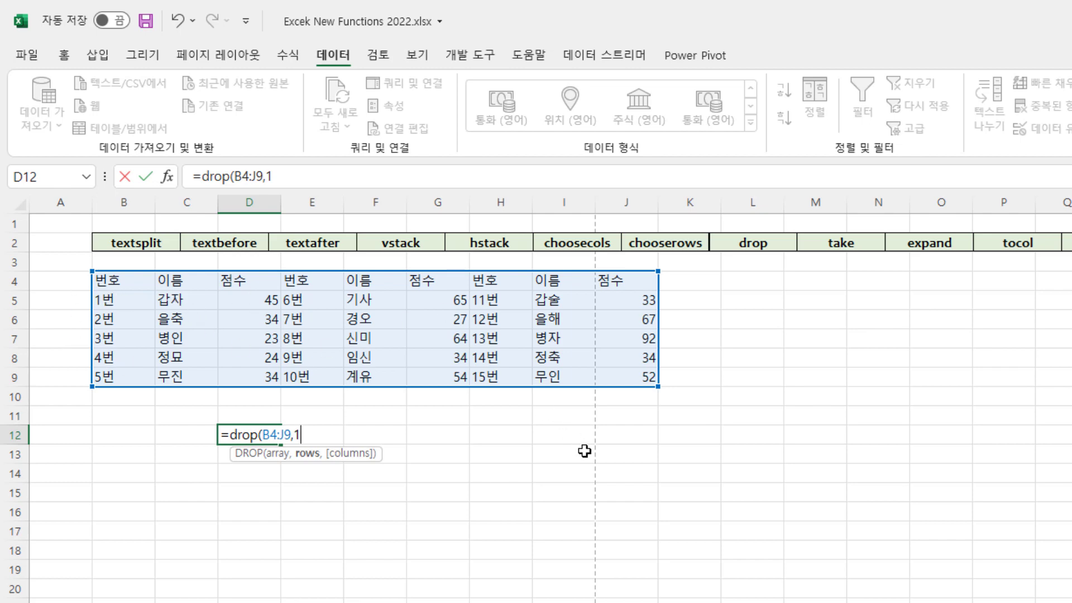
pyautogui.write(')')
pyautogui.press('Return')
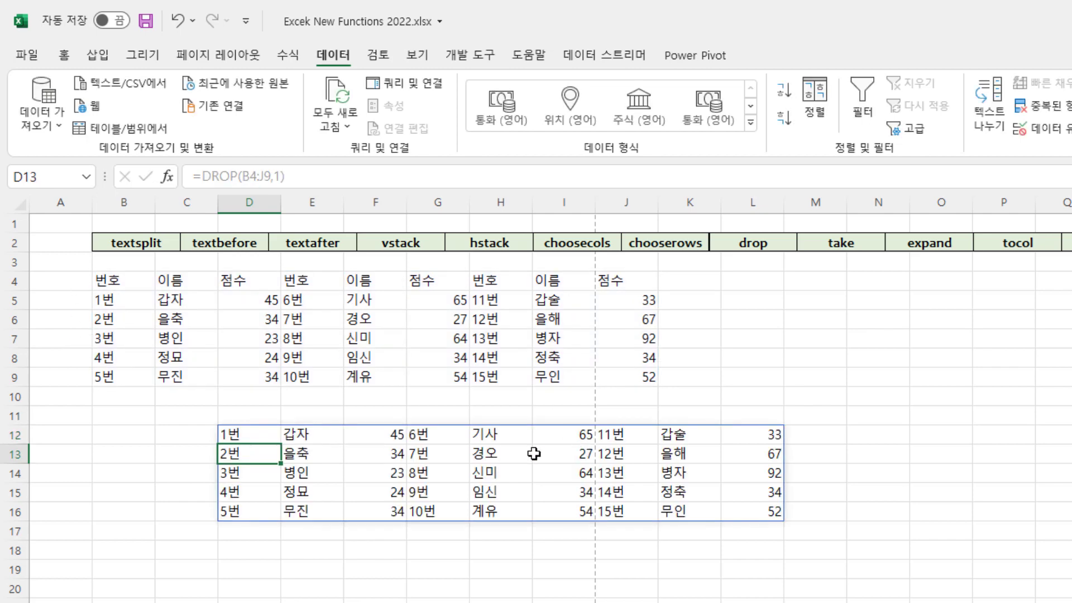
# Enter a DROP formula in D18 that removes the first row and the first three columns of B4:J9
pyautogui.moveTo(124, 286); pyautogui.dragTo(605, 280)
pyautogui.click(371, 357)
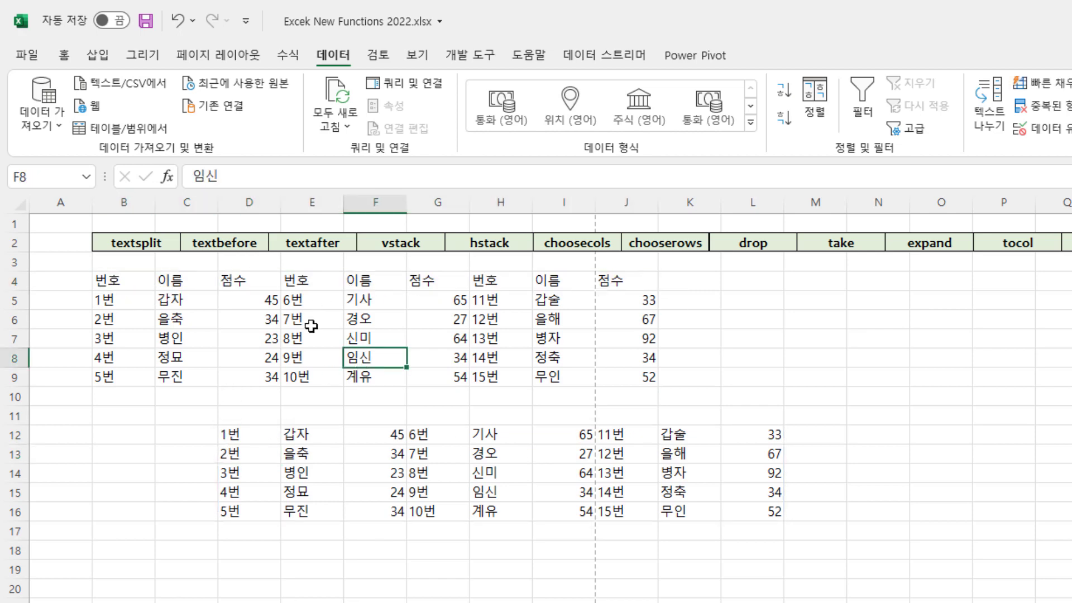
pyautogui.moveTo(311, 288); pyautogui.dragTo(630, 374)
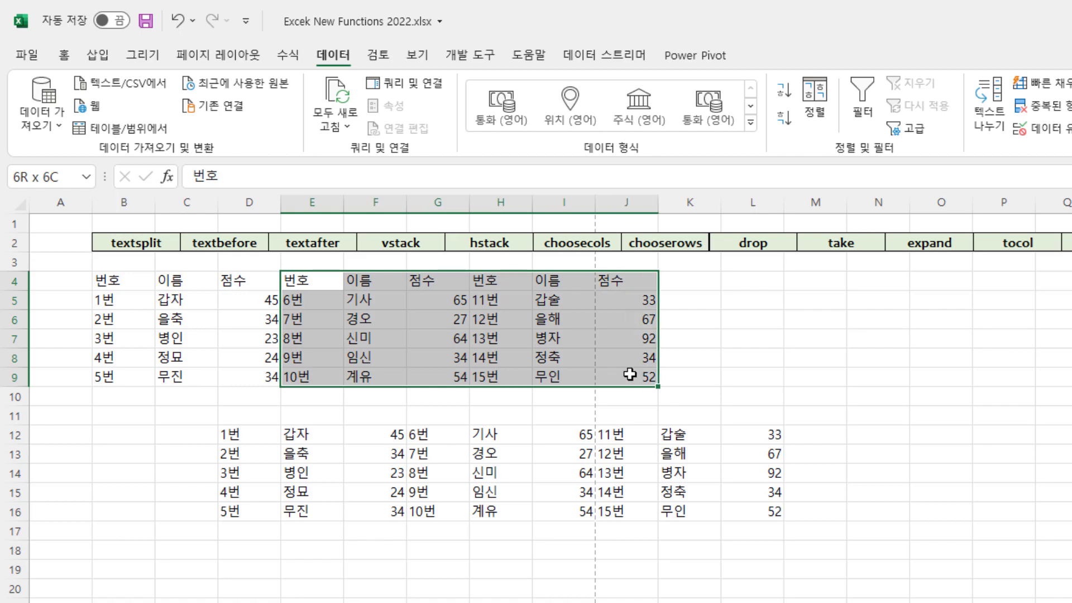
pyautogui.click(274, 548)
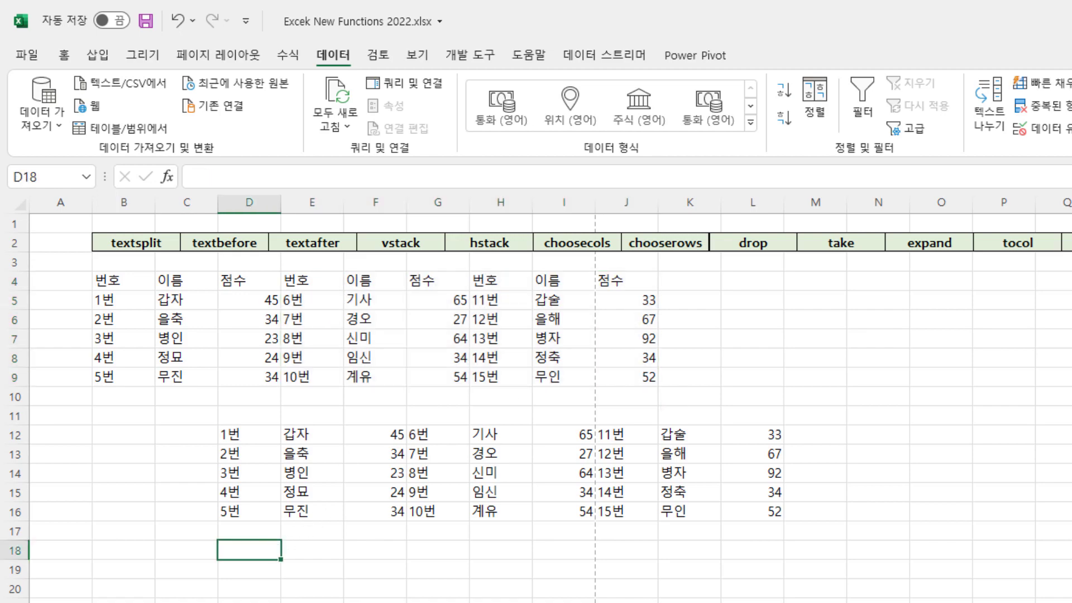
pyautogui.write('=drop')
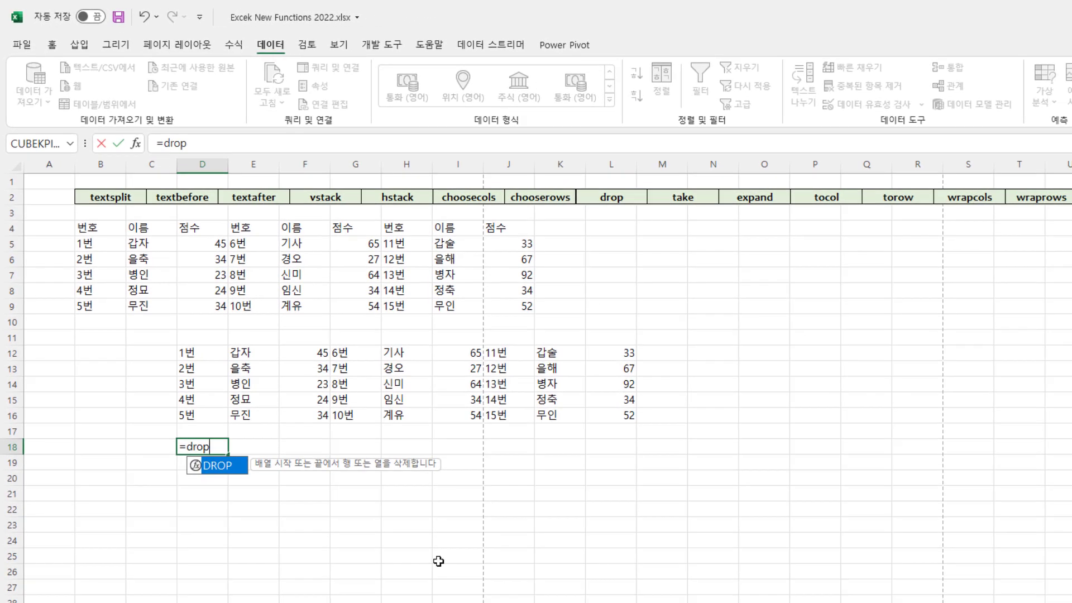
pyautogui.press('Tab')
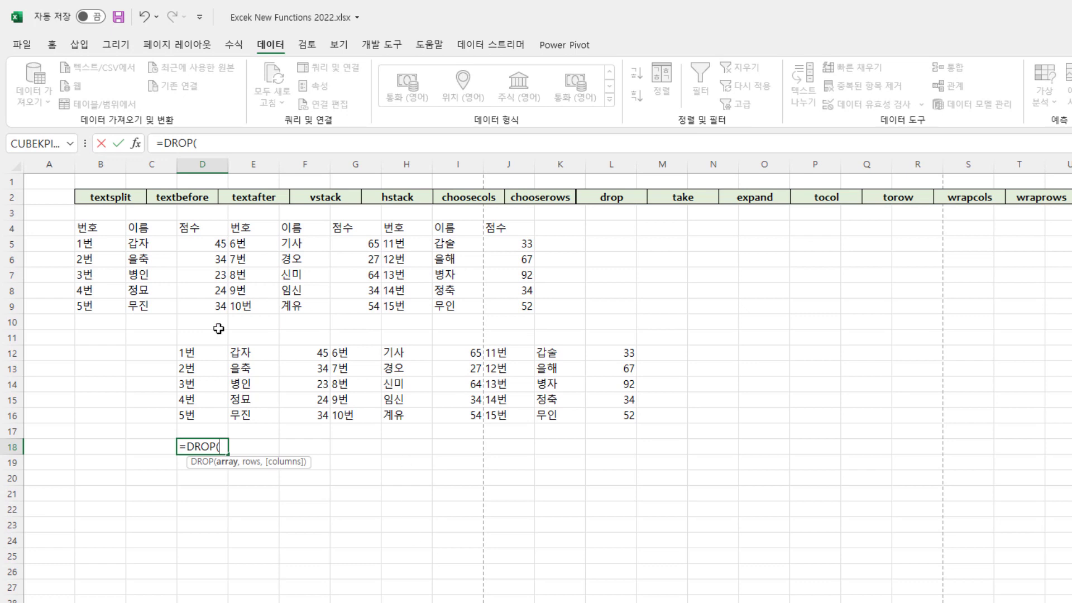
pyautogui.moveTo(89, 229); pyautogui.dragTo(507, 311)
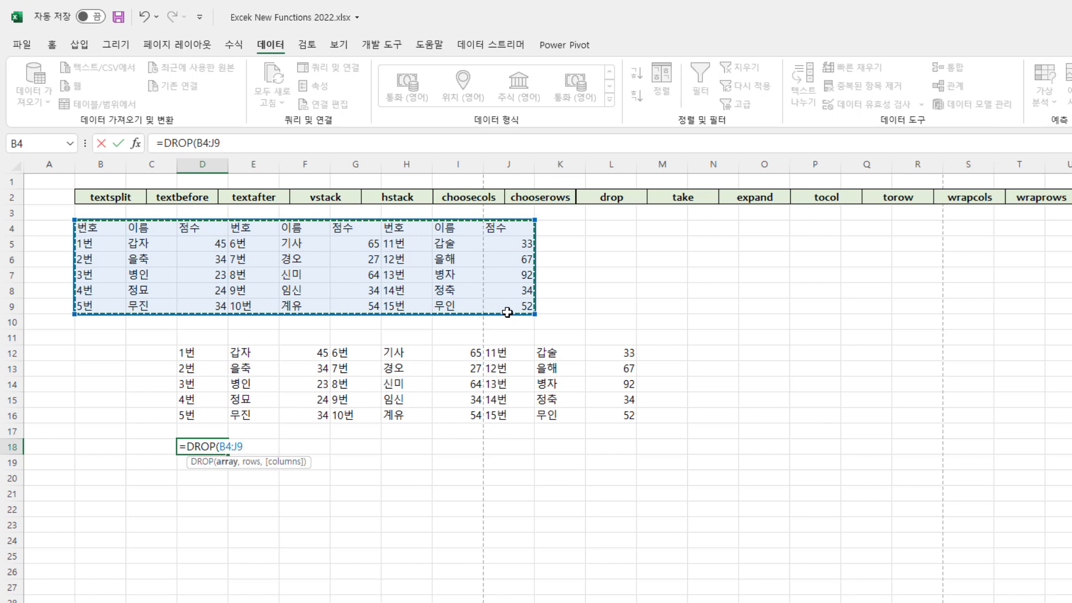
pyautogui.write(',')
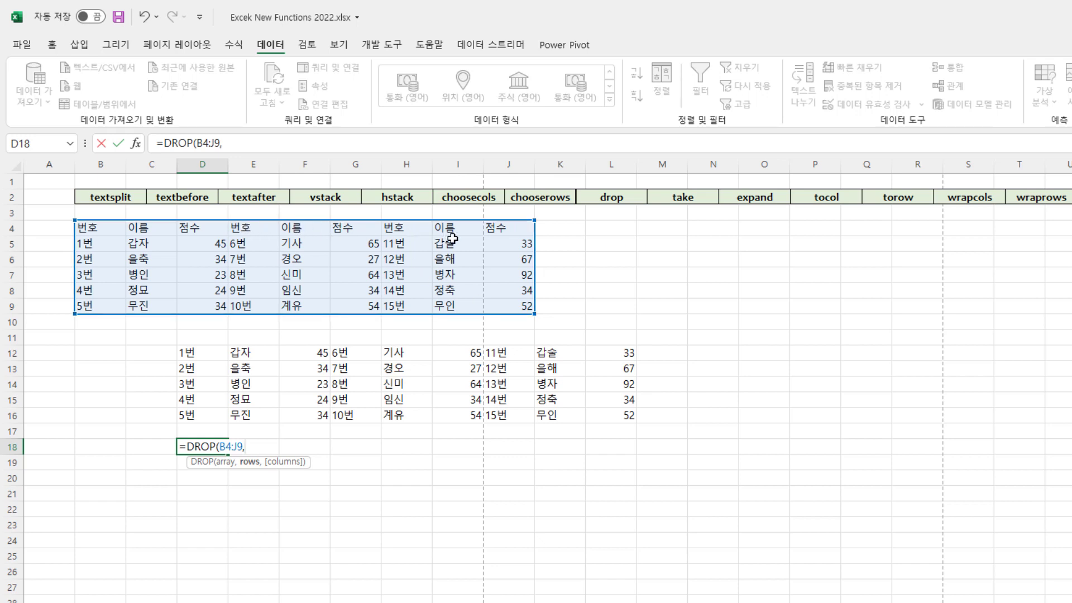
pyautogui.write('1')
pyautogui.write(',3')
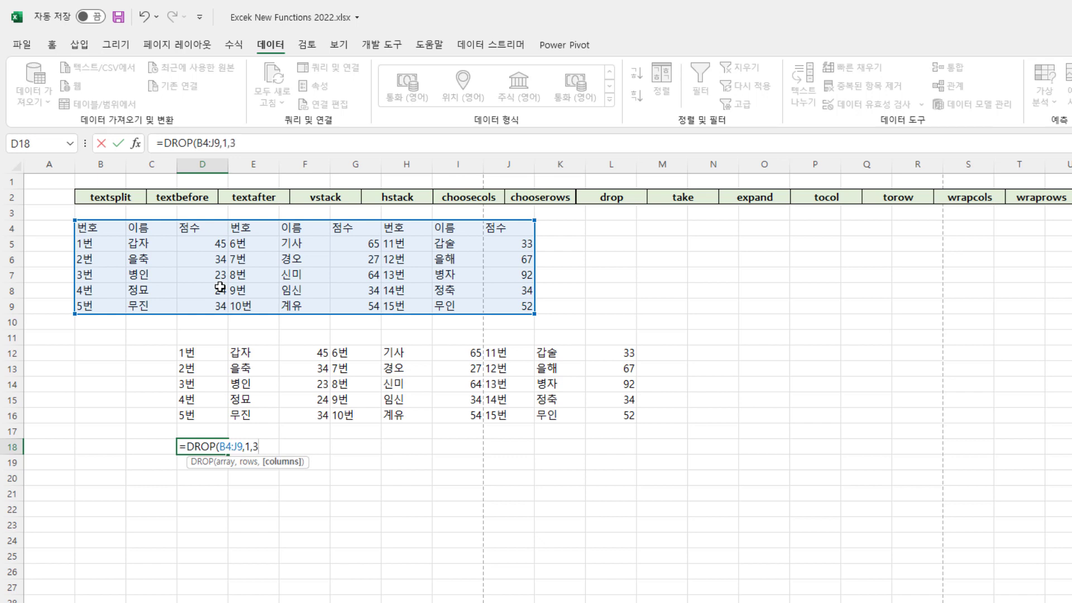
pyautogui.write(')')
pyautogui.press('Return')
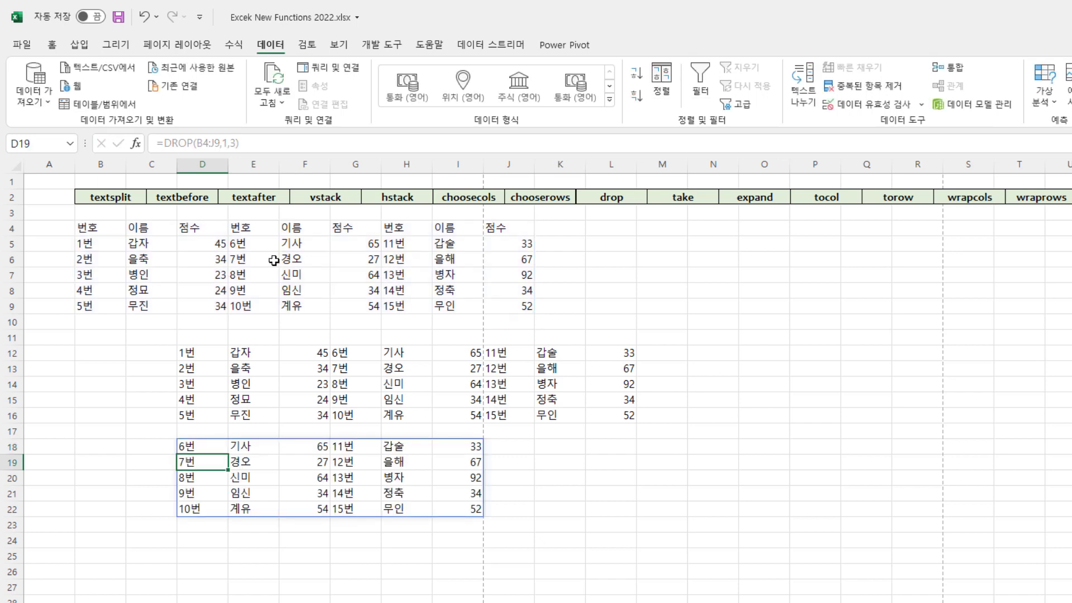
# Compare the source block E5:J9 with the DROP result in D18:I22, and examine the source table's header row and its outer columns
pyautogui.moveTo(265, 243); pyautogui.dragTo(513, 306)
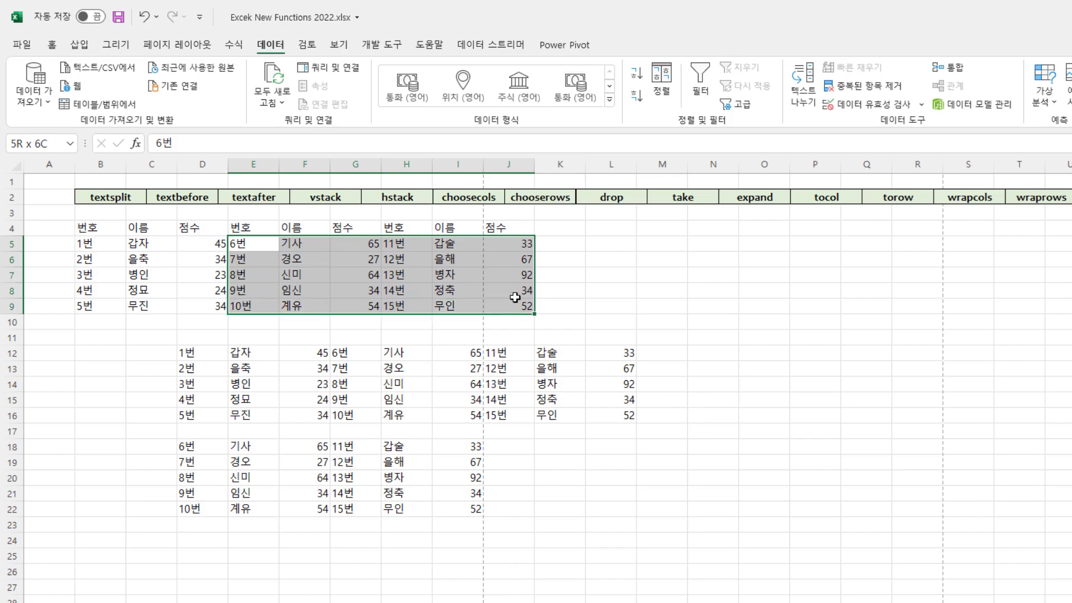
pyautogui.moveTo(200, 449); pyautogui.dragTo(428, 508)
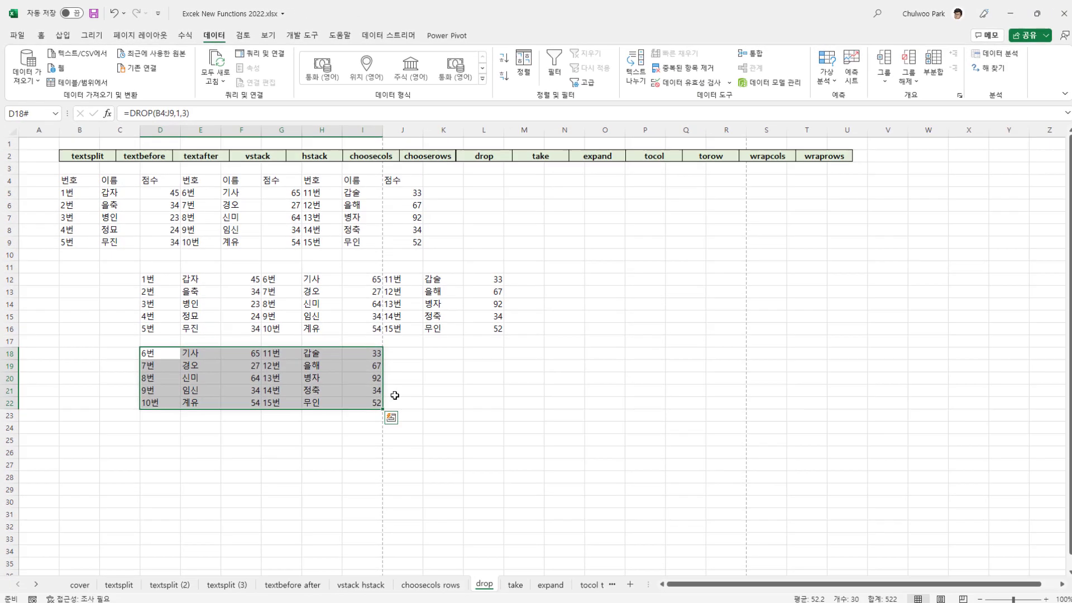
pyautogui.click(560, 493)
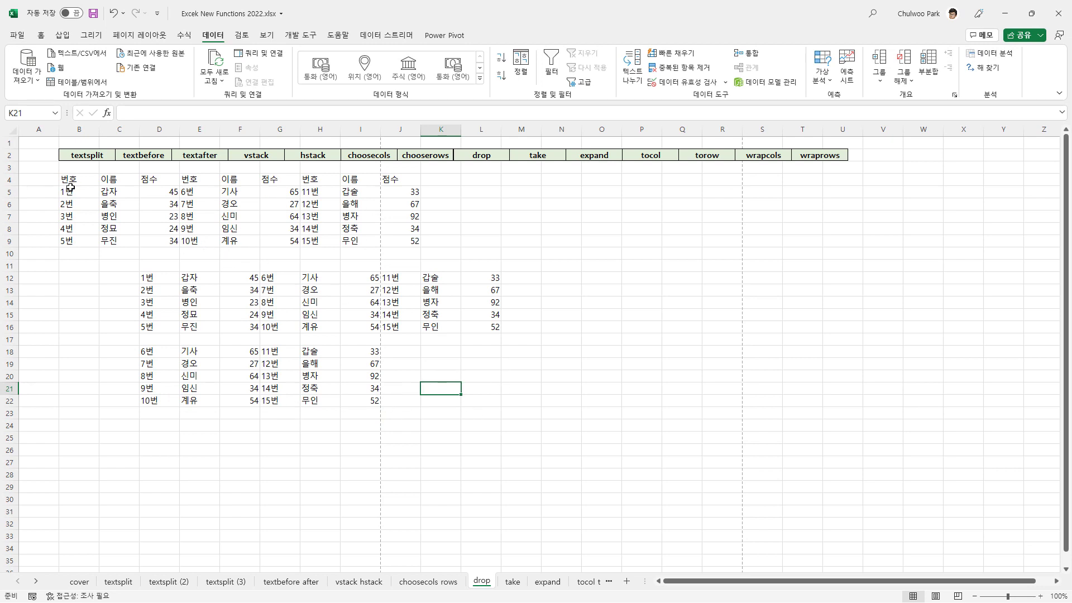
pyautogui.moveTo(70, 176); pyautogui.dragTo(357, 177)
pyautogui.moveTo(79, 182); pyautogui.dragTo(126, 240)
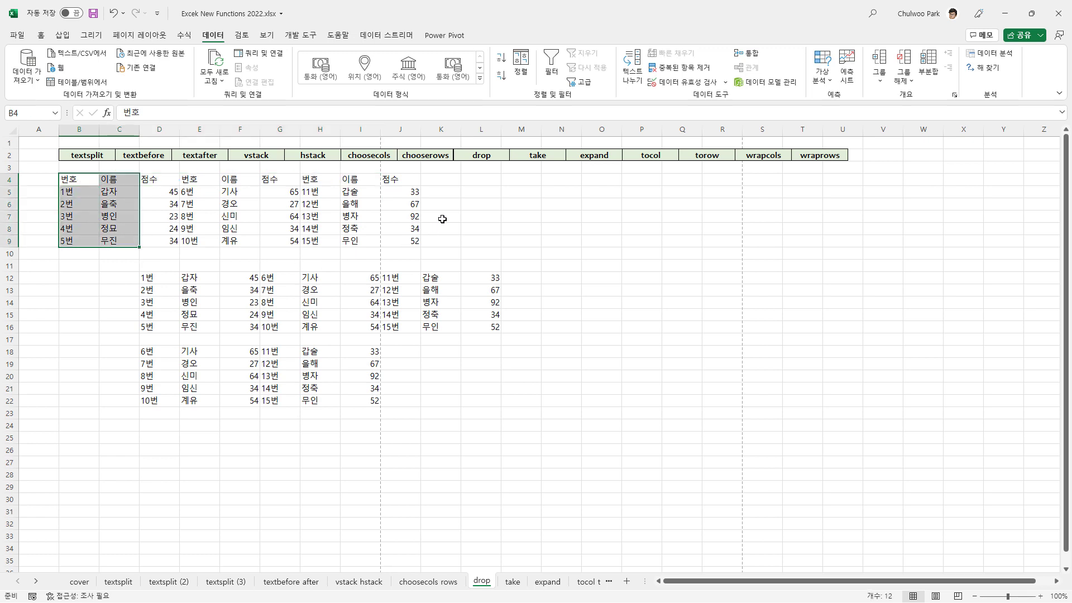
pyautogui.moveTo(407, 189); pyautogui.dragTo(289, 216)
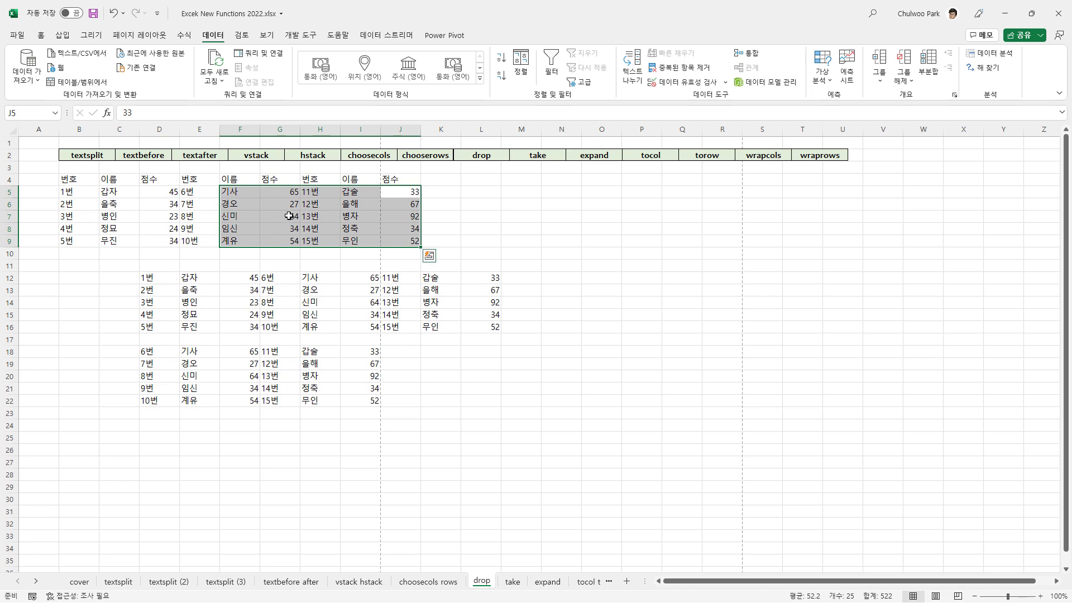
# Enter a DROP formula in D24 that removes no rows and the last three columns of B4:J9, using 0 and -3
pyautogui.click(312, 205)
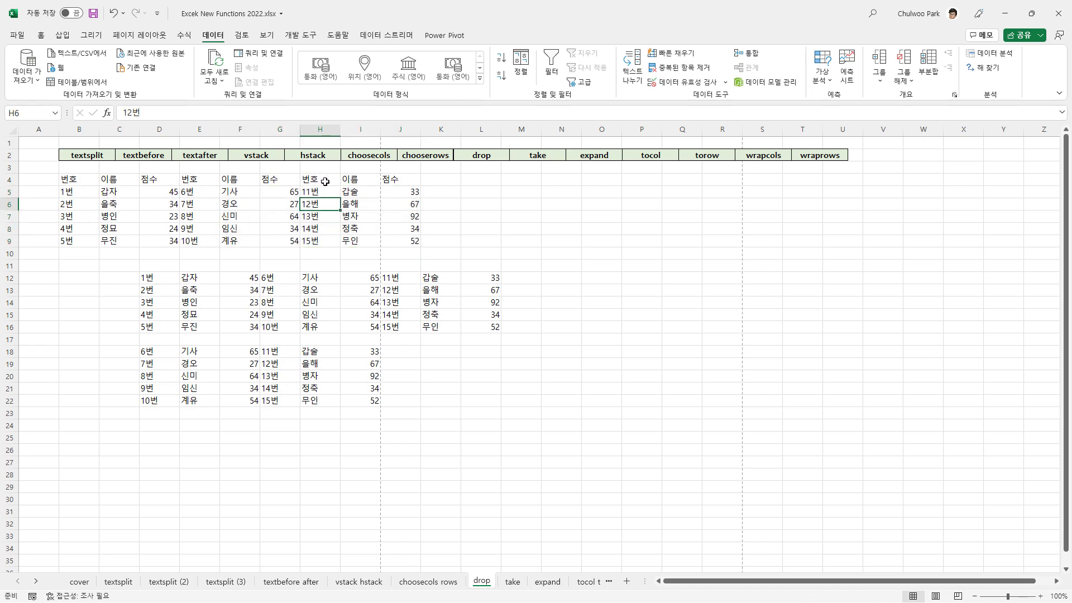
pyautogui.moveTo(315, 182); pyautogui.dragTo(400, 241)
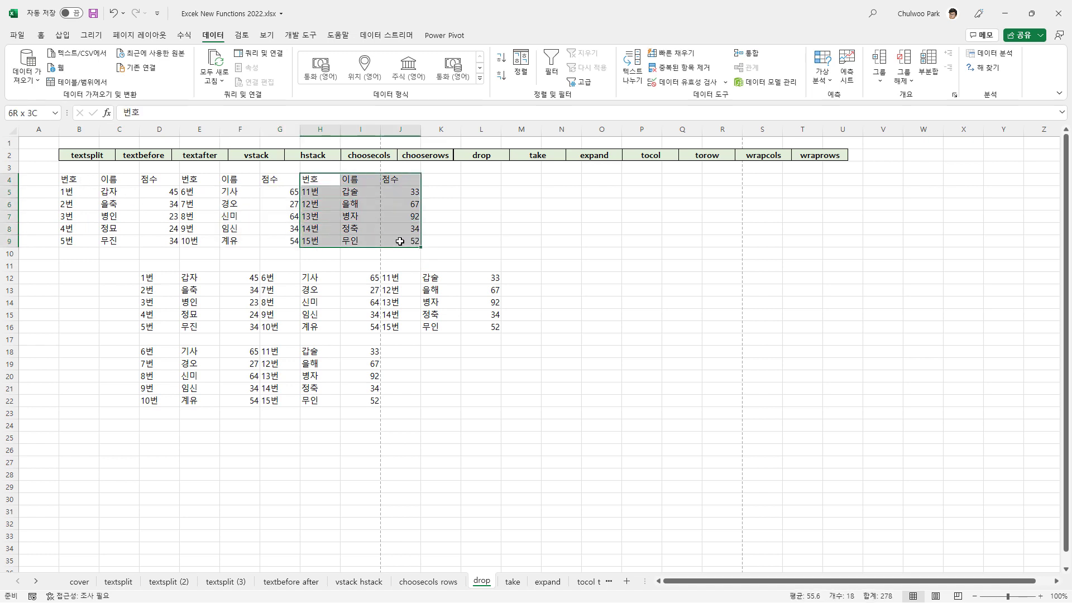
pyautogui.moveTo(69, 179); pyautogui.dragTo(272, 243)
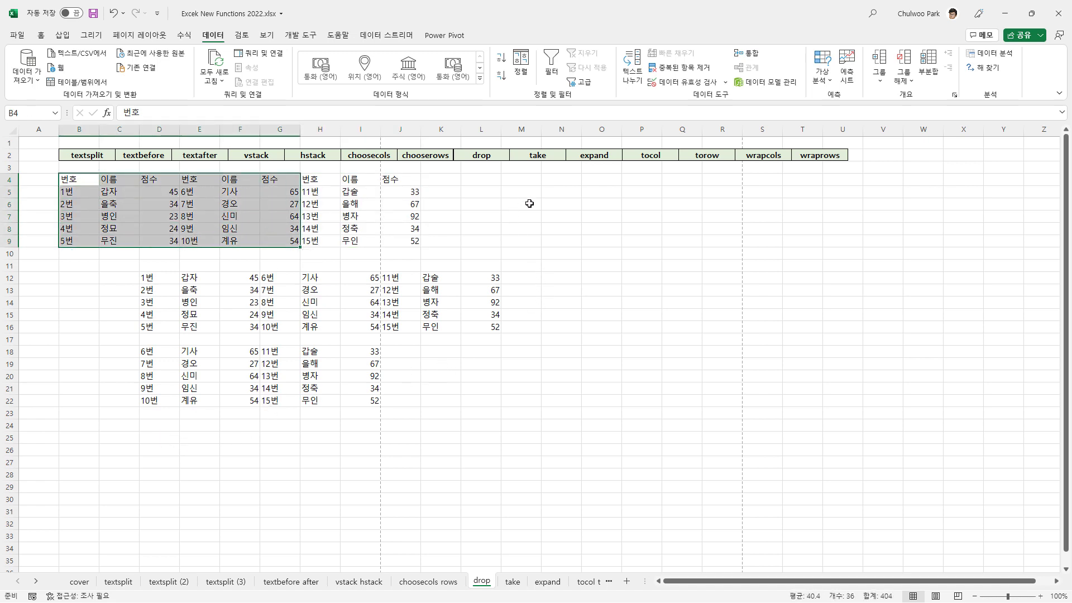
pyautogui.click(155, 424)
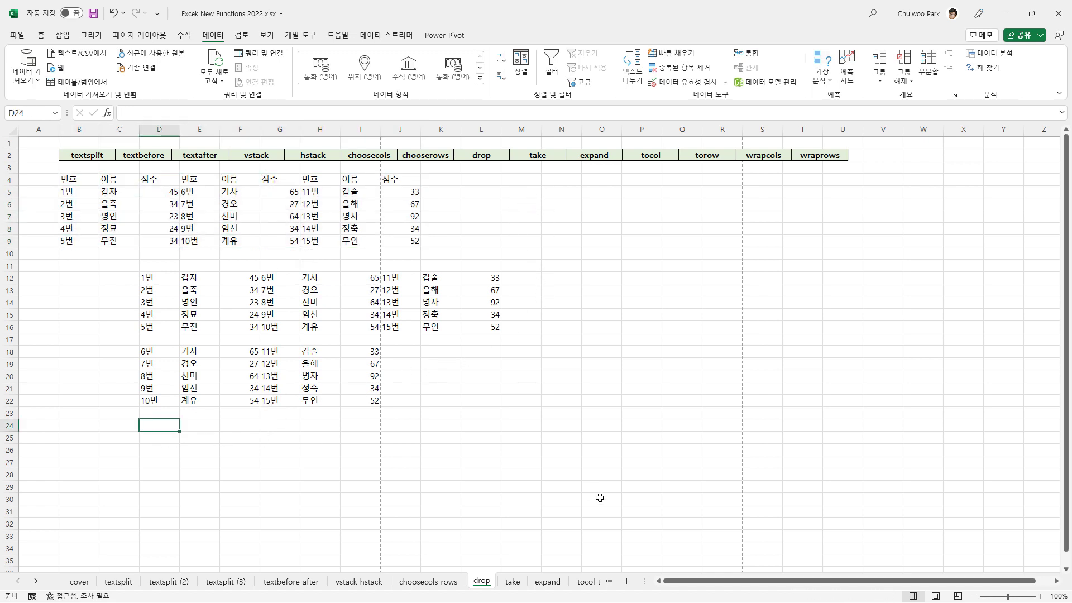
pyautogui.write('=drop')
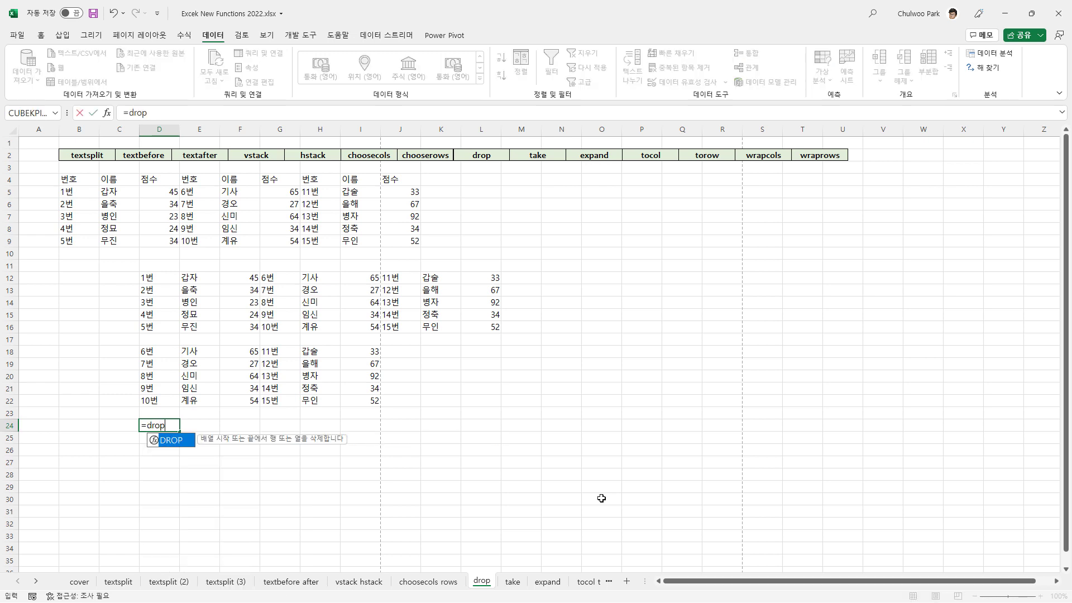
pyautogui.write('(')
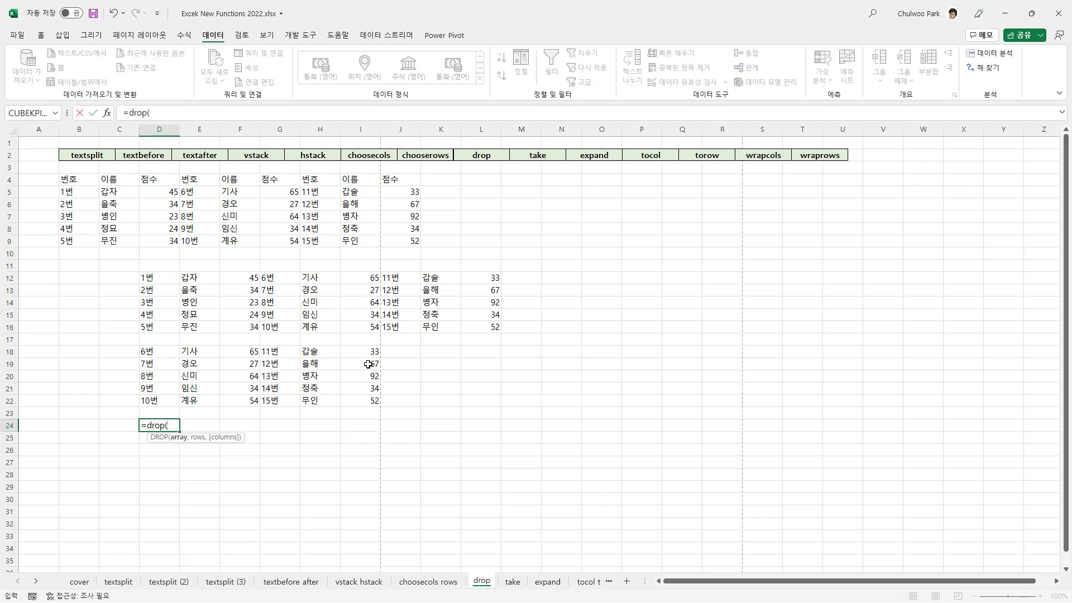
pyautogui.moveTo(80, 182); pyautogui.dragTo(384, 229)
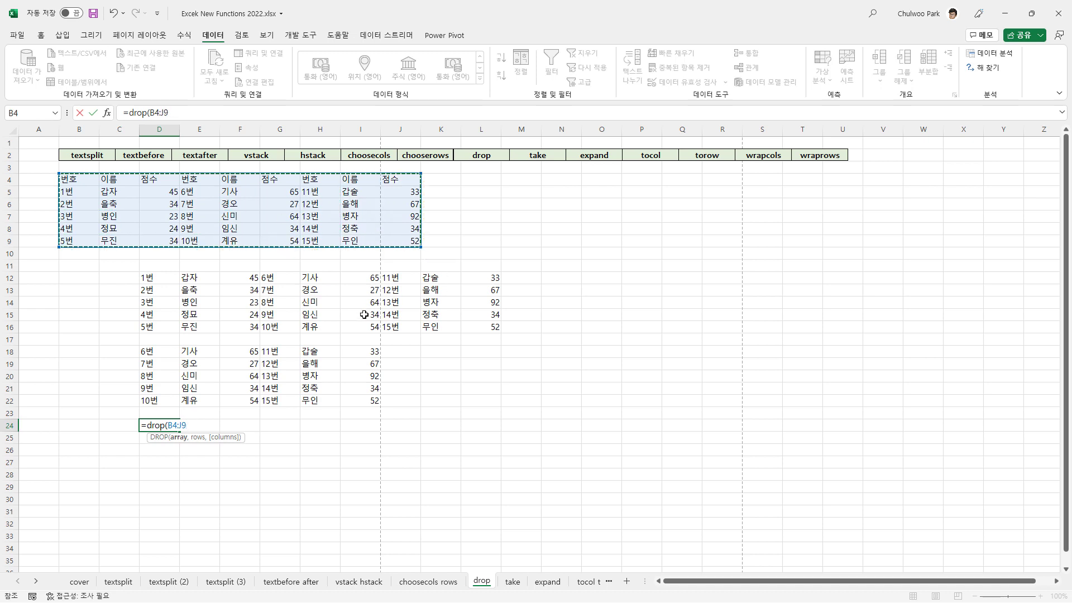
pyautogui.write(',')
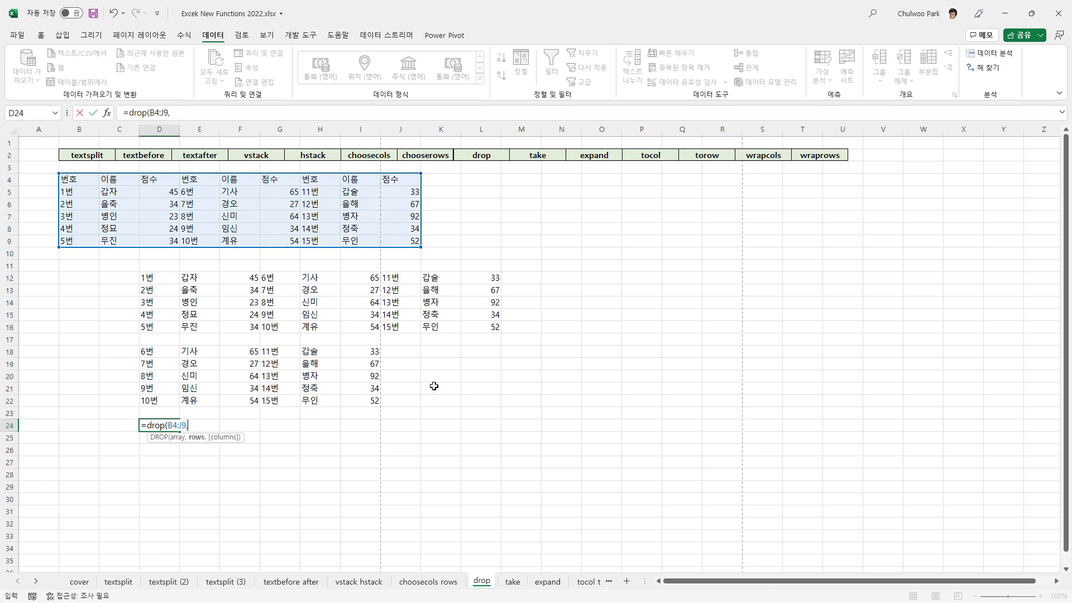
pyautogui.write('0,-3')
pyautogui.press('Return')
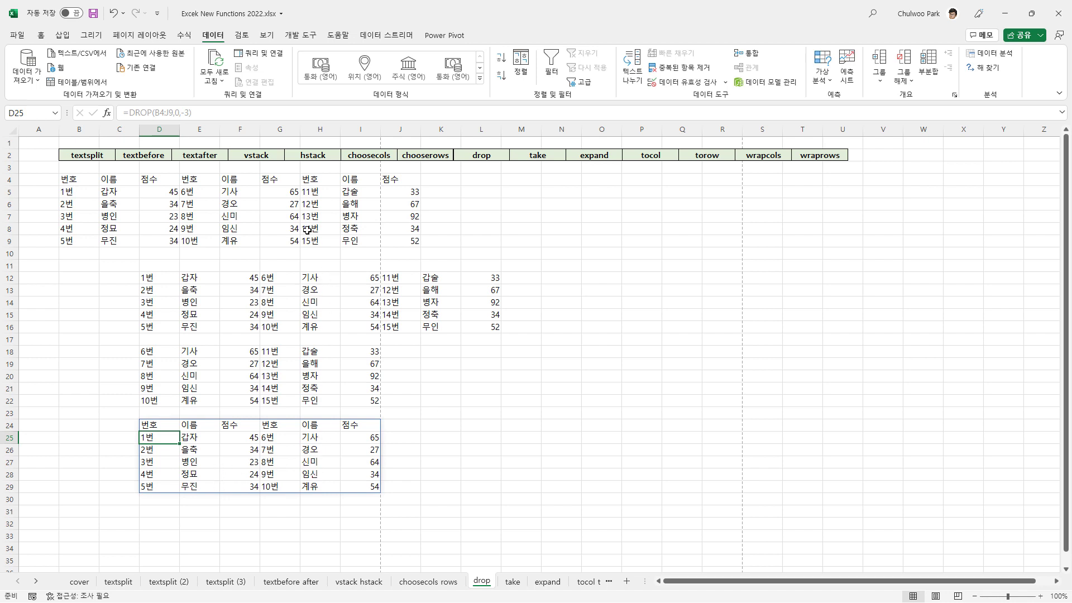
# Compare the dropped source block H4:J9 with the result in D24:I29, and review the DROP formula in D24
pyautogui.moveTo(413, 241); pyautogui.dragTo(314, 180)
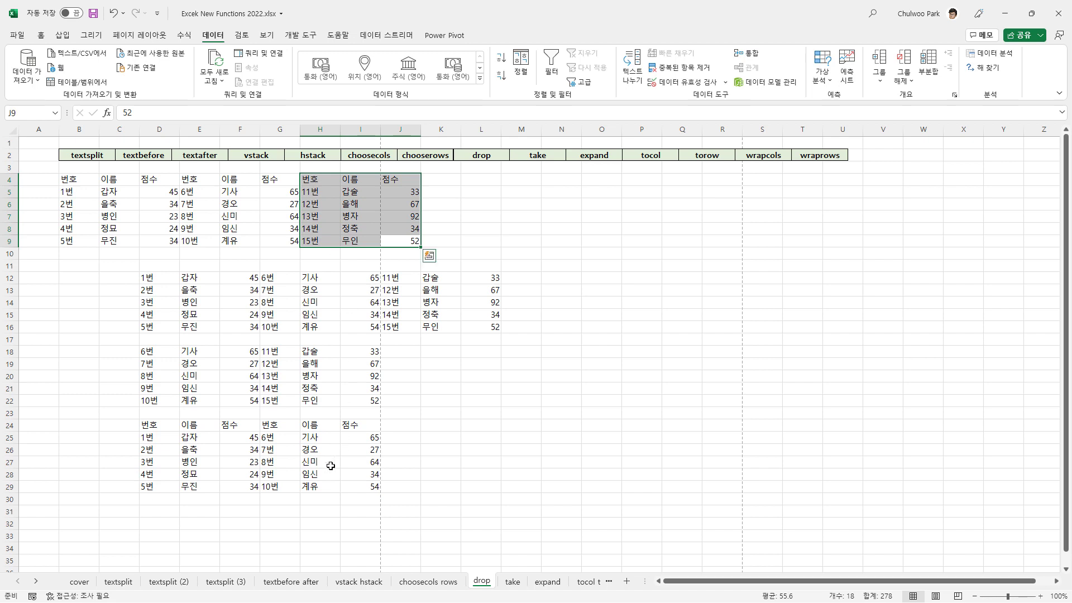
pyautogui.moveTo(162, 424); pyautogui.dragTo(361, 487)
pyautogui.doubleClick(165, 426)
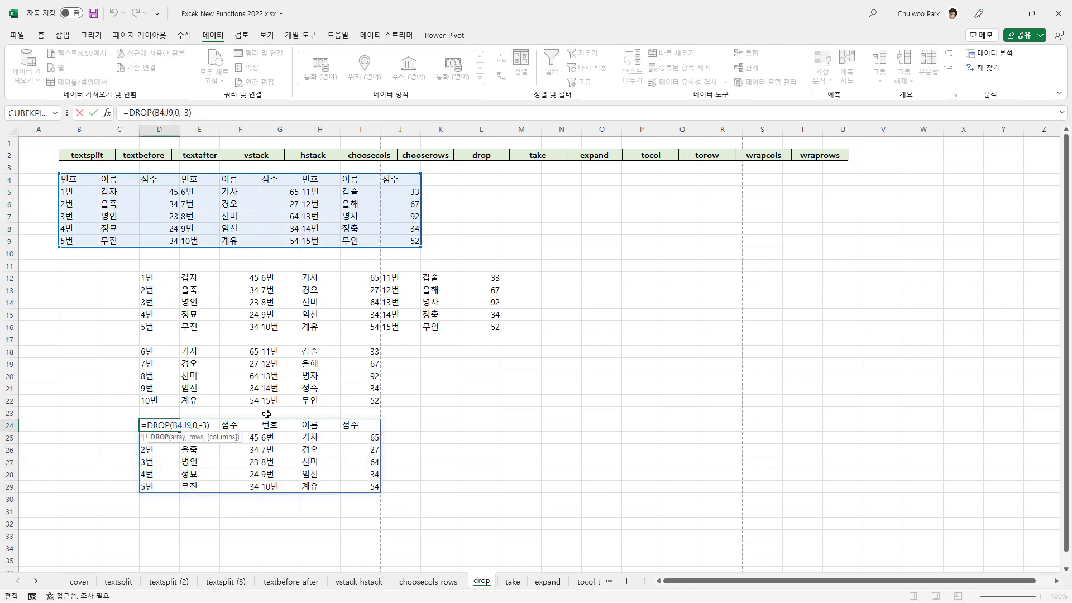
pyautogui.press('Escape')
# On the take sheet, enter a TAKE formula in E13 that returns 1 row and 1 column of B4:J9
pyautogui.click(513, 582)
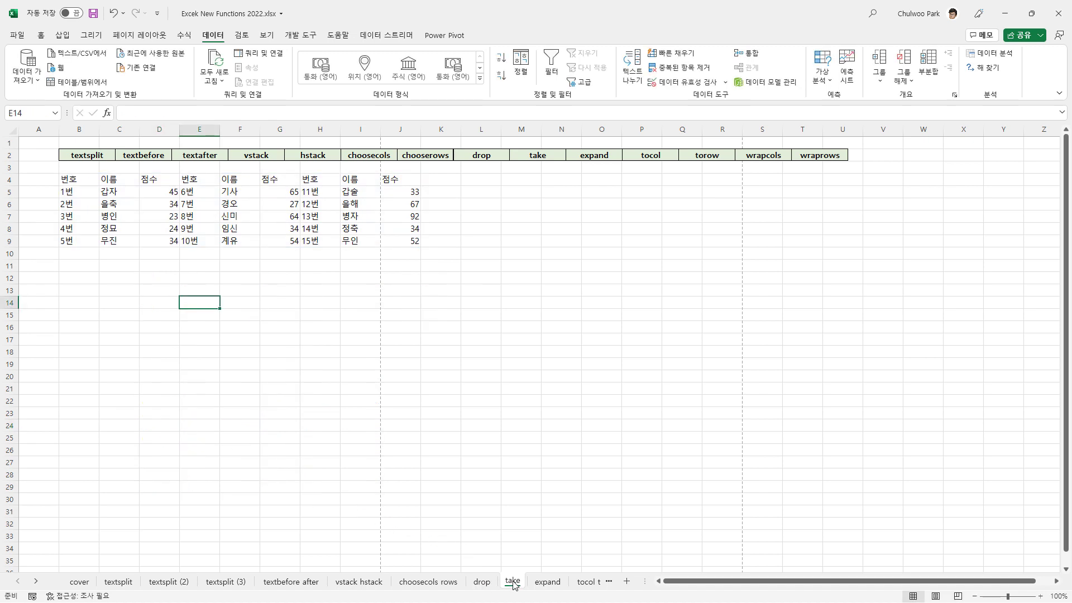
pyautogui.moveTo(85, 183); pyautogui.dragTo(159, 217)
pyautogui.moveTo(412, 240); pyautogui.dragTo(175, 227)
pyautogui.moveTo(70, 181); pyautogui.dragTo(162, 242)
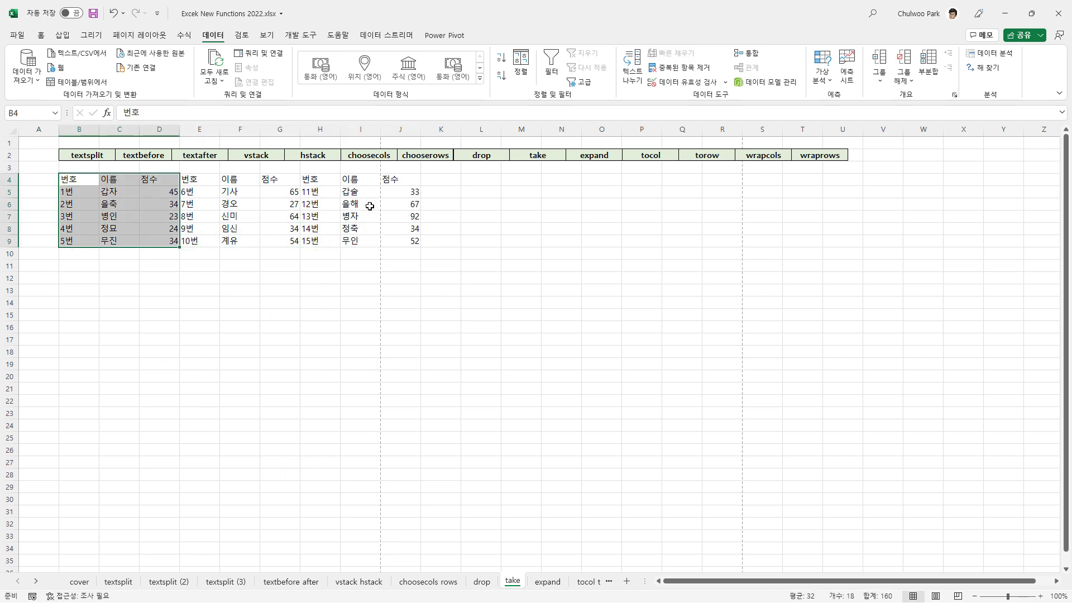
pyautogui.moveTo(408, 182); pyautogui.dragTo(319, 233)
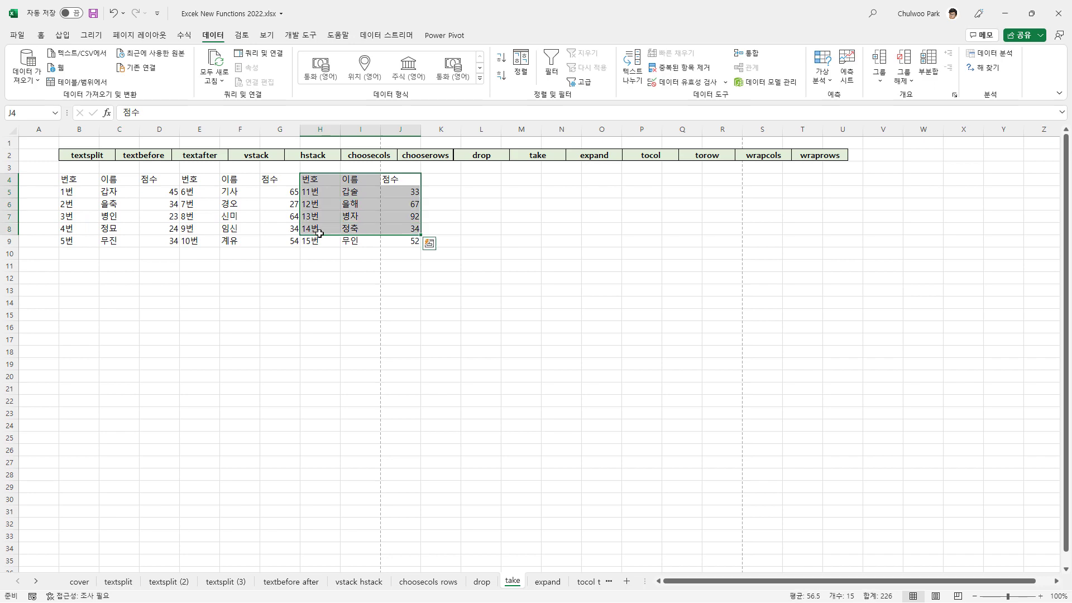
pyautogui.click(190, 291)
pyautogui.write('=take(')
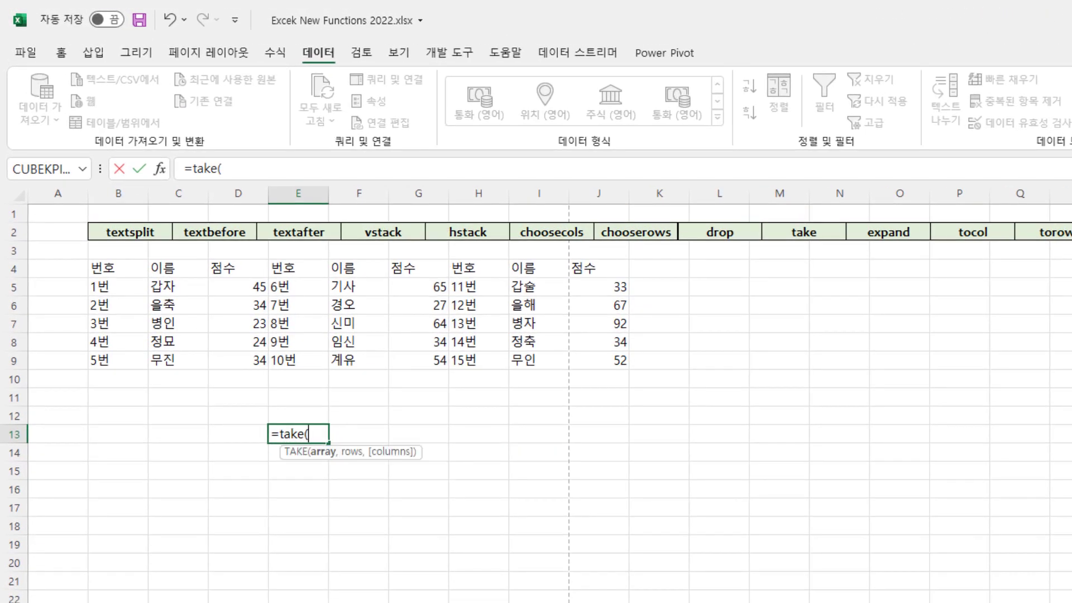
pyautogui.moveTo(132, 268)
pyautogui.mouseDown()
pyautogui.moveTo(467, 287)
pyautogui.moveTo(597, 357)
pyautogui.mouseUp()
pyautogui.write(',1')
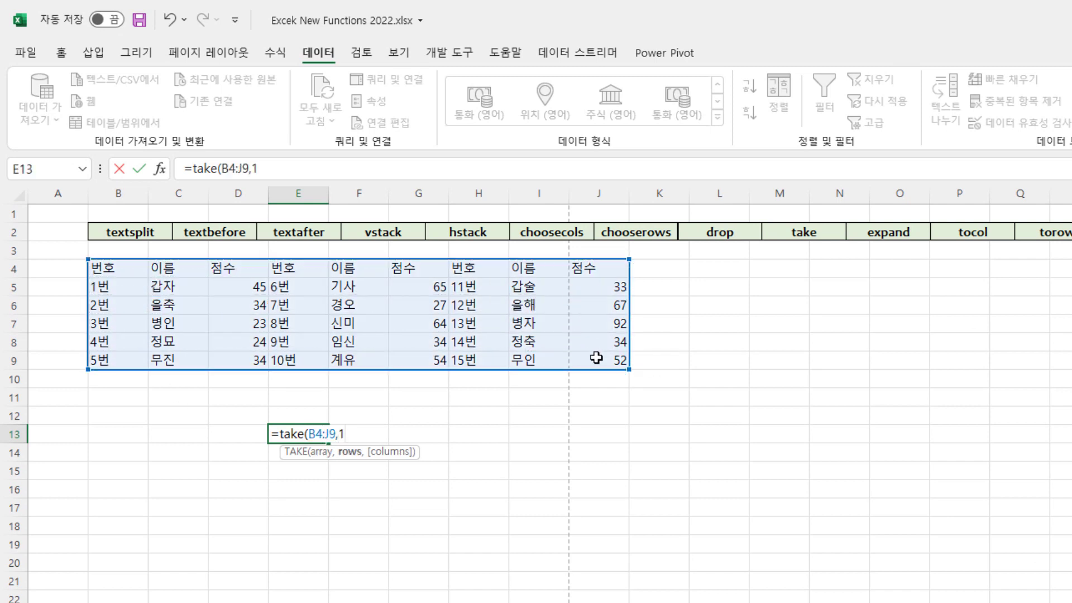
pyautogui.write(',1')
pyautogui.press('Return')
pyautogui.press('Up')
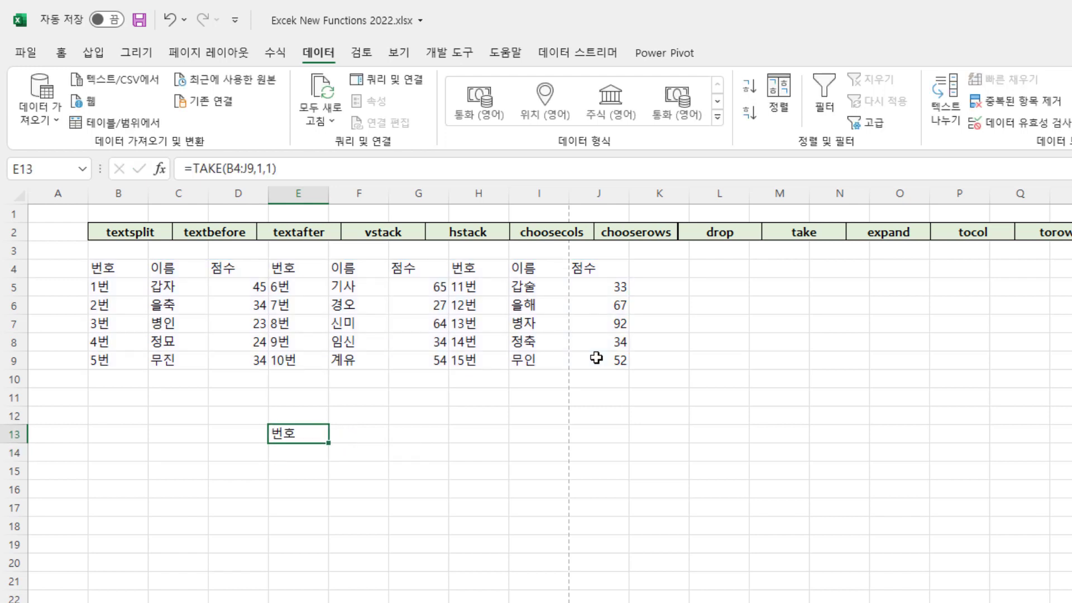
# Change the TAKE formula in E13 to return 6 rows and 3 columns of B4:J9
pyautogui.press('F2')
pyautogui.press('Left')
pyautogui.press('Left')
pyautogui.press('Left')
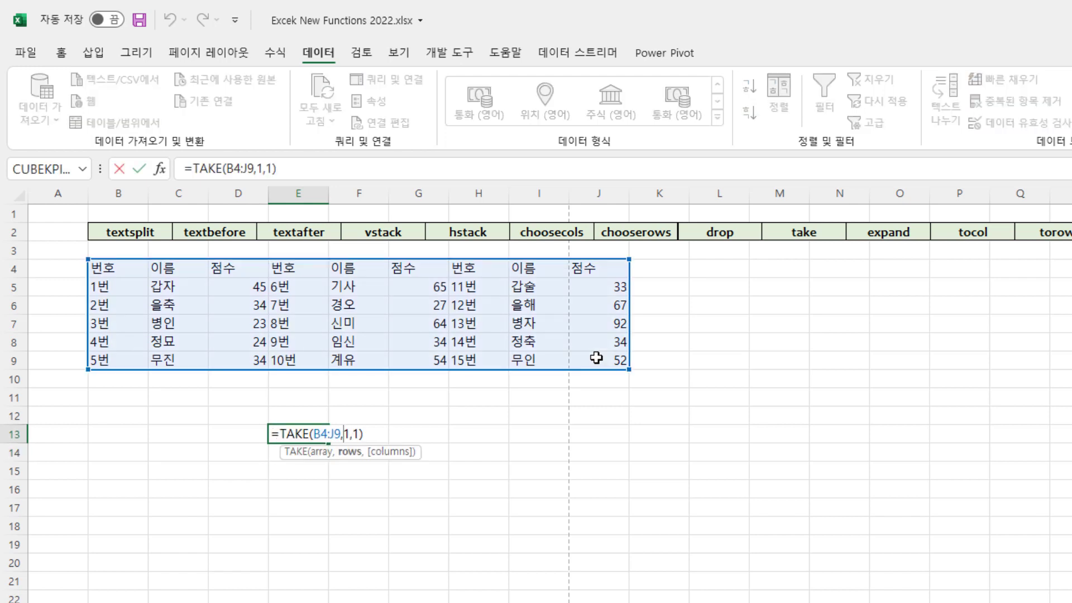
pyautogui.press('Delete')
pyautogui.write('6')
pyautogui.press('Right')
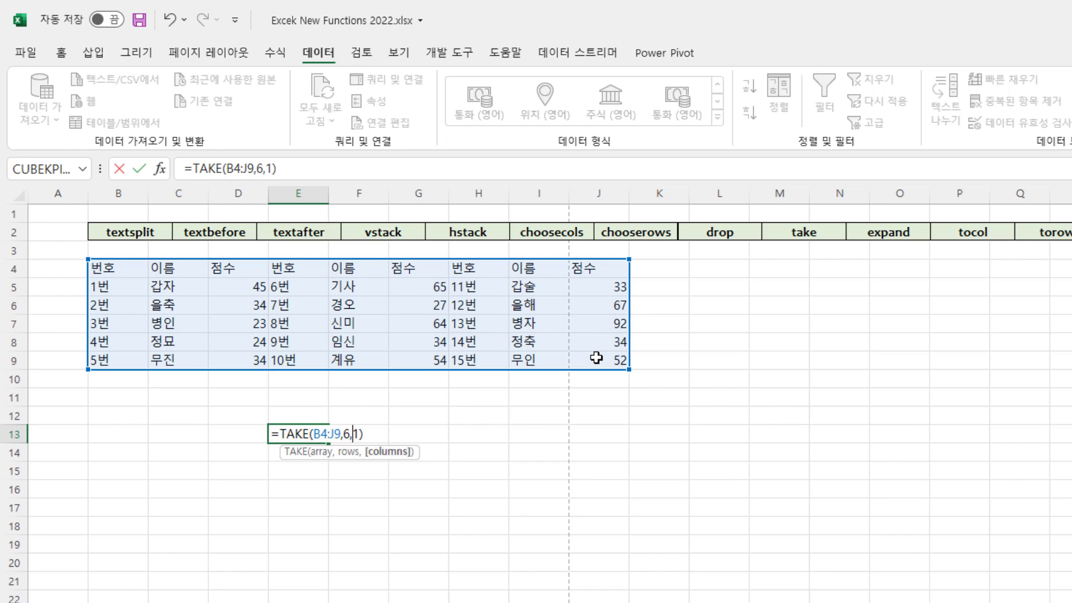
pyautogui.press('Delete')
pyautogui.write('3')
pyautogui.press('Return')
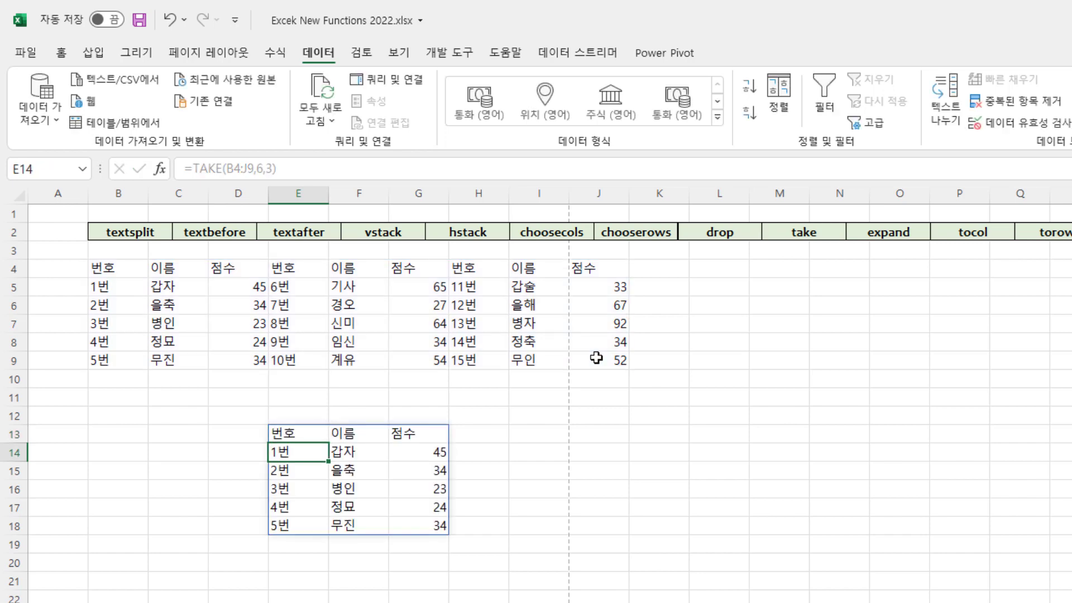
# Check source block B4:D9, and set the columns argument of the TAKE formula in E13 to -3
pyautogui.moveTo(109, 274); pyautogui.dragTo(261, 357)
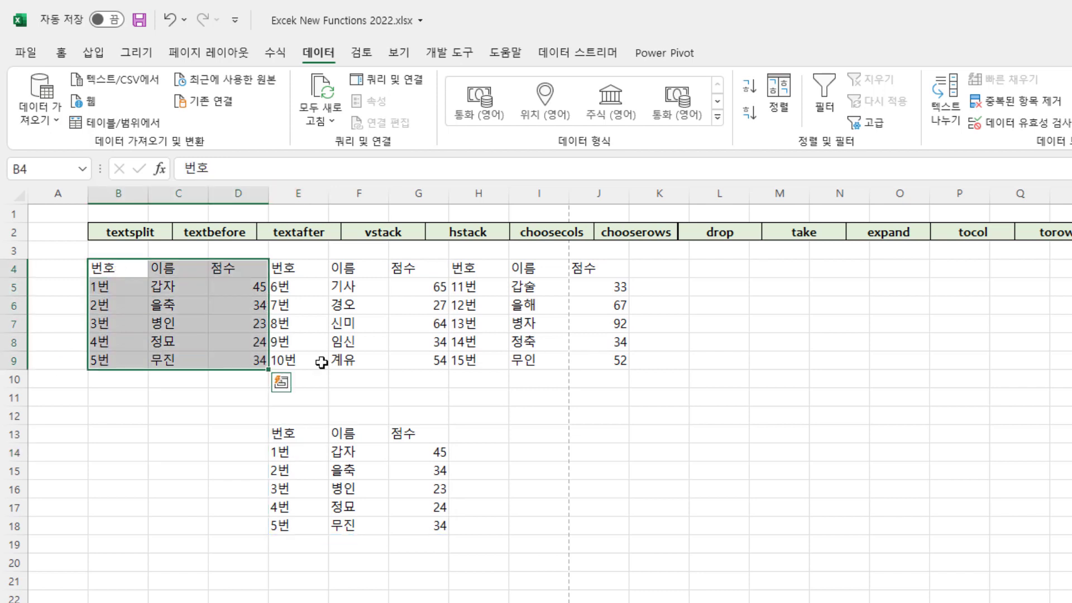
pyautogui.click(319, 431)
pyautogui.doubleClick(320, 431)
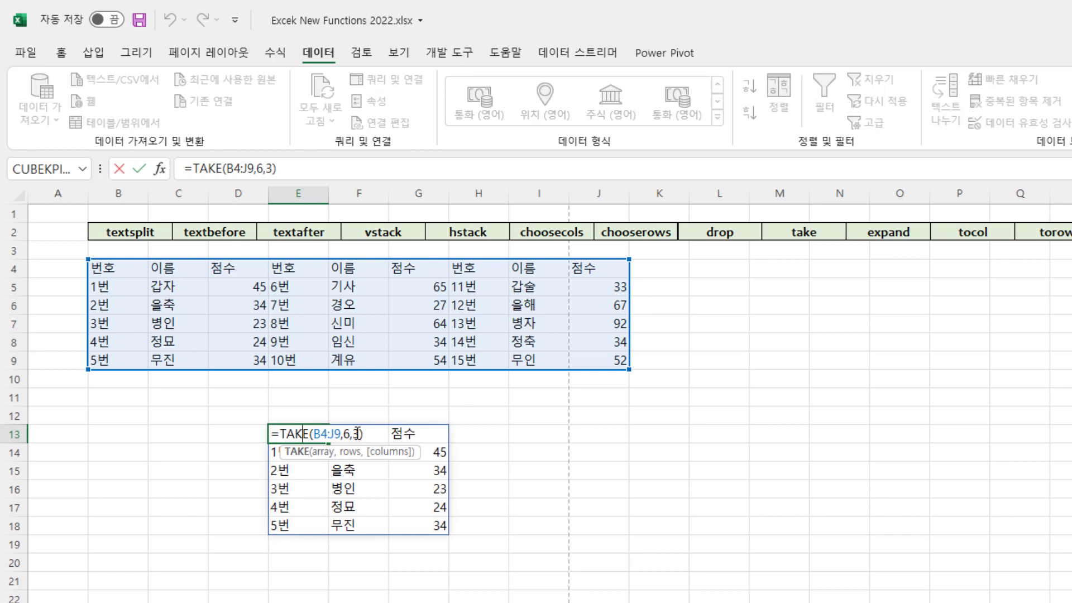
pyautogui.click(354, 432)
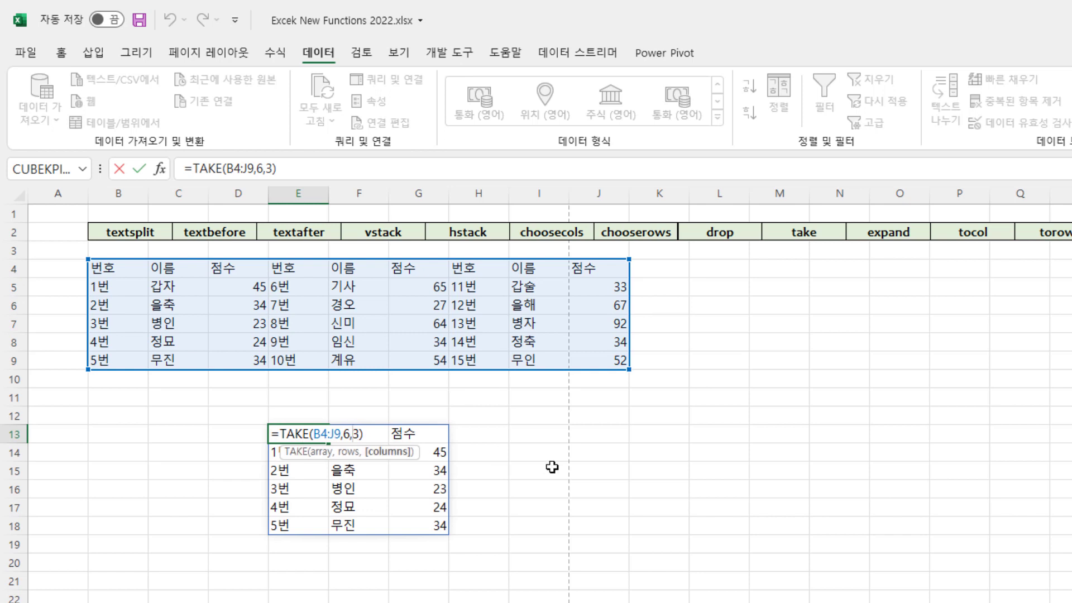
pyautogui.write('-')
pyautogui.press('Return')
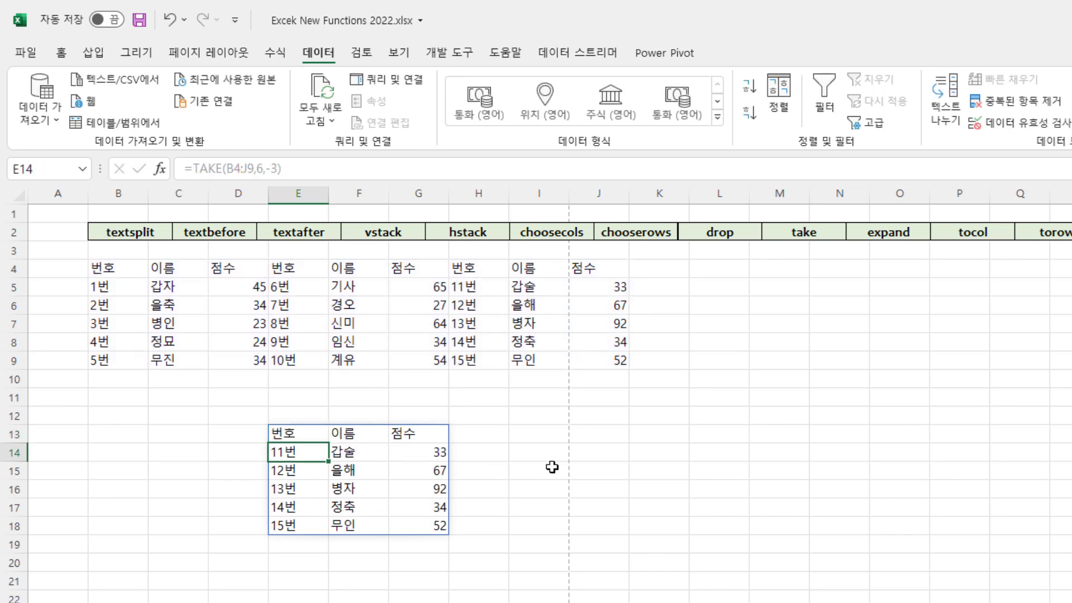
# Compare the TAKE result in E13:G18 with source block H4:J9, and review the results on the drop sheet
pyautogui.moveTo(299, 433); pyautogui.dragTo(402, 523)
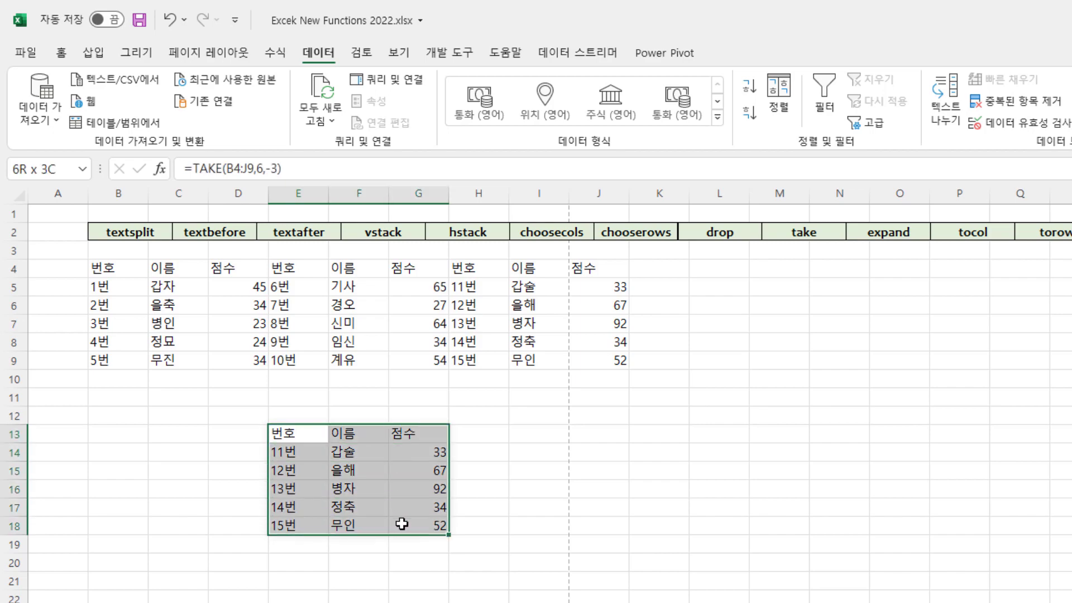
pyautogui.moveTo(481, 268); pyautogui.dragTo(614, 360)
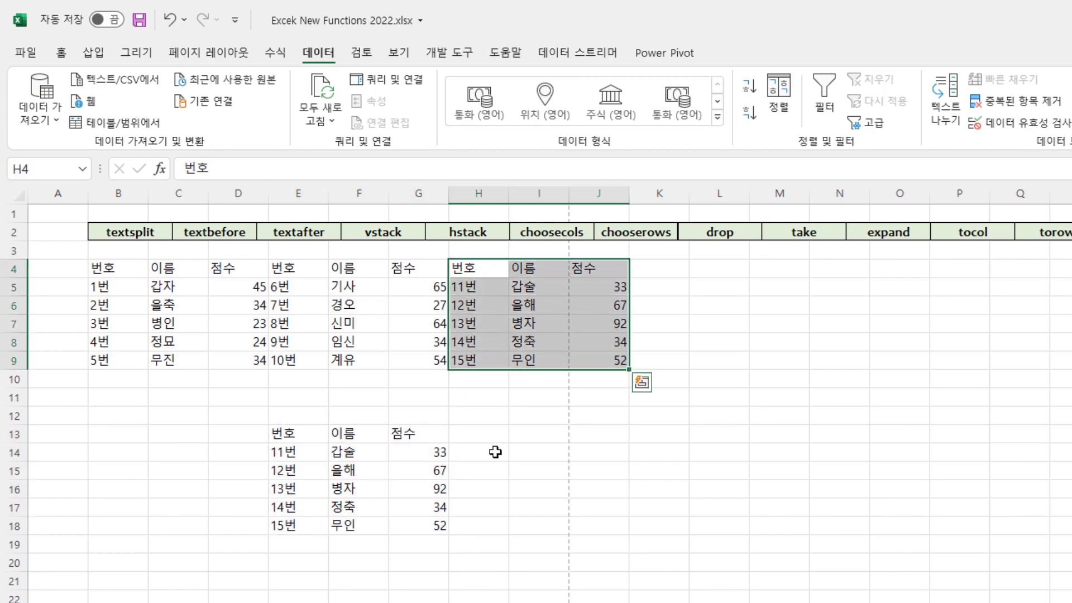
pyautogui.click(469, 471)
pyautogui.click(427, 487)
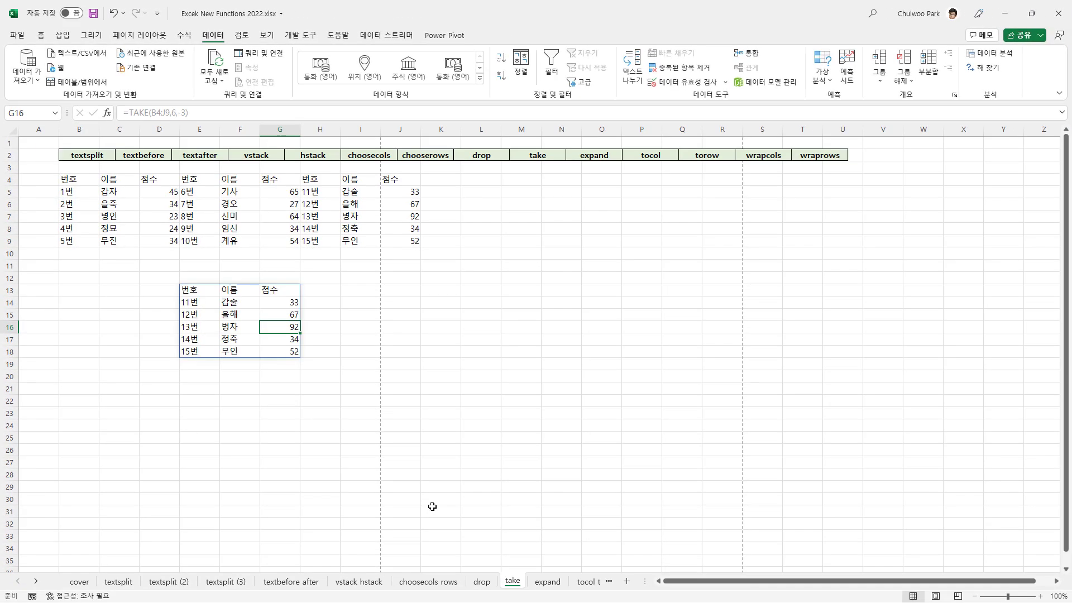
pyautogui.click(482, 582)
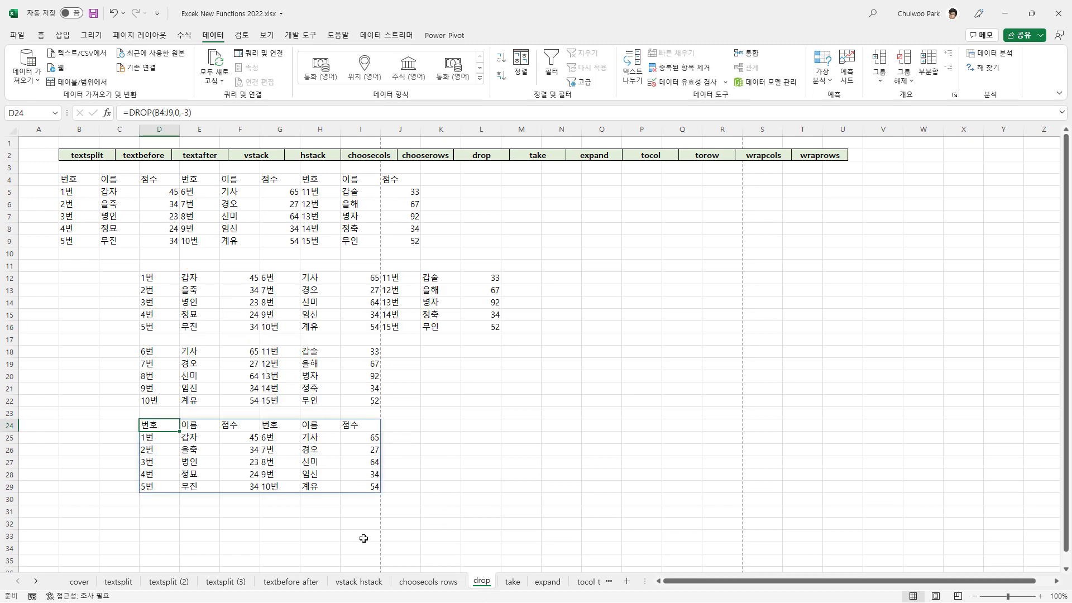
# Switch to the expand sheet and begin a function formula in B13
pyautogui.click(545, 583)
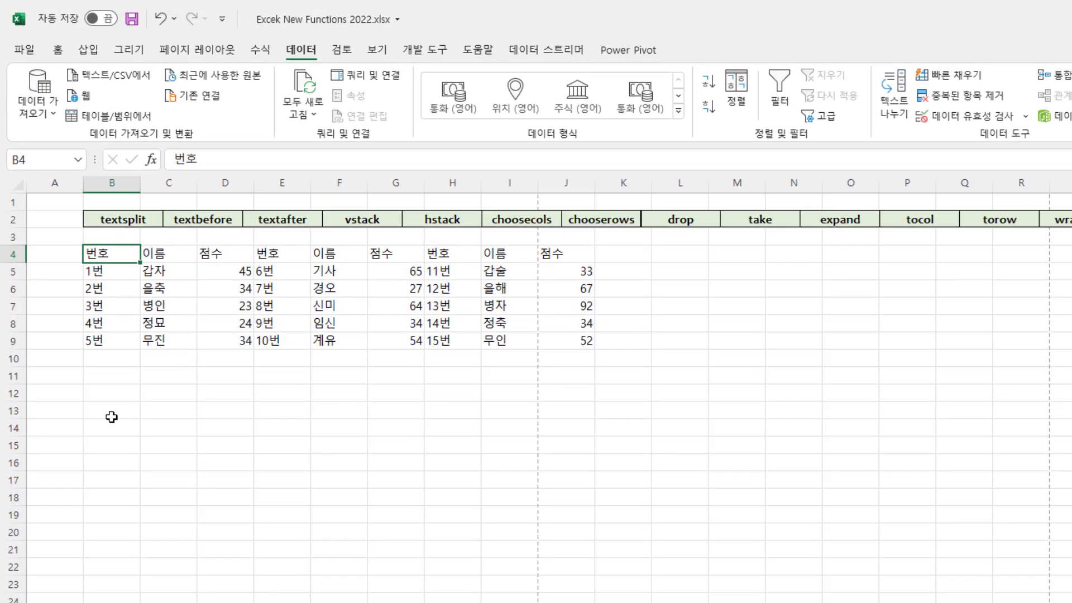
pyautogui.click(89, 291)
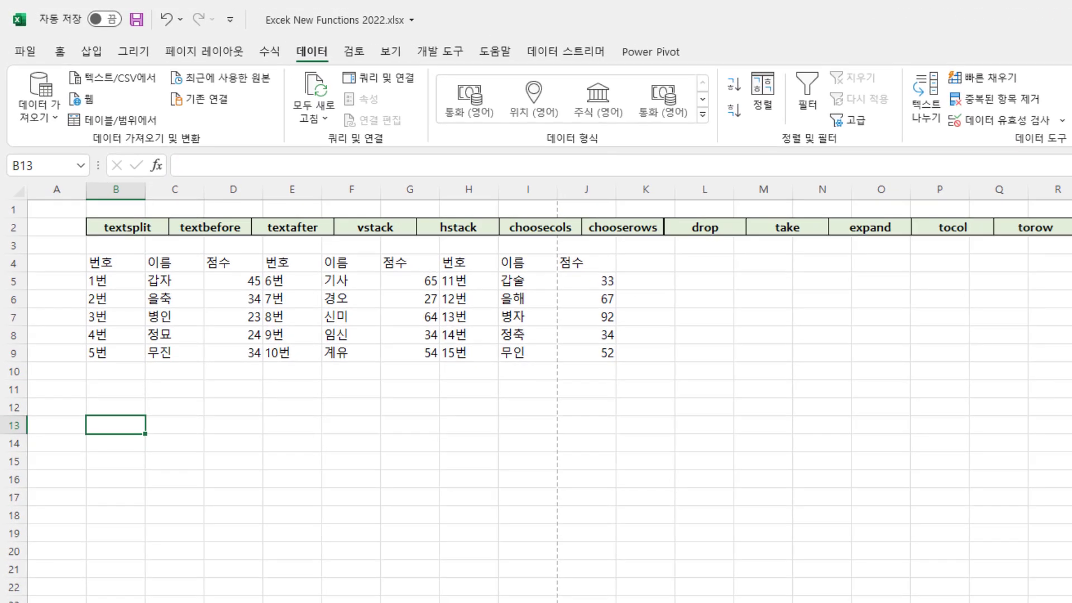
pyautogui.write('=ex')
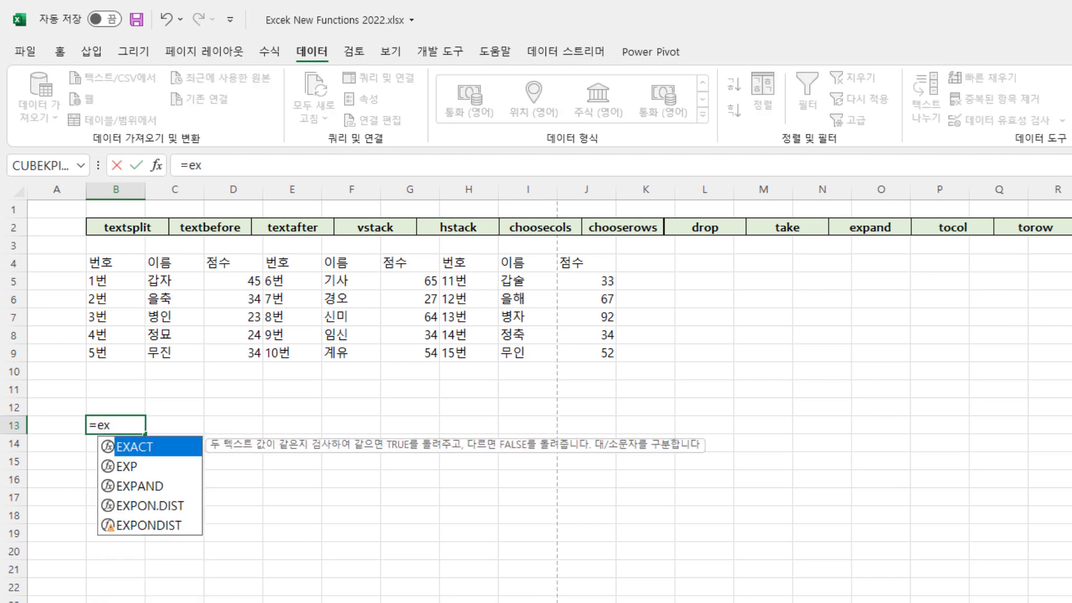
pyautogui.press('Tab')
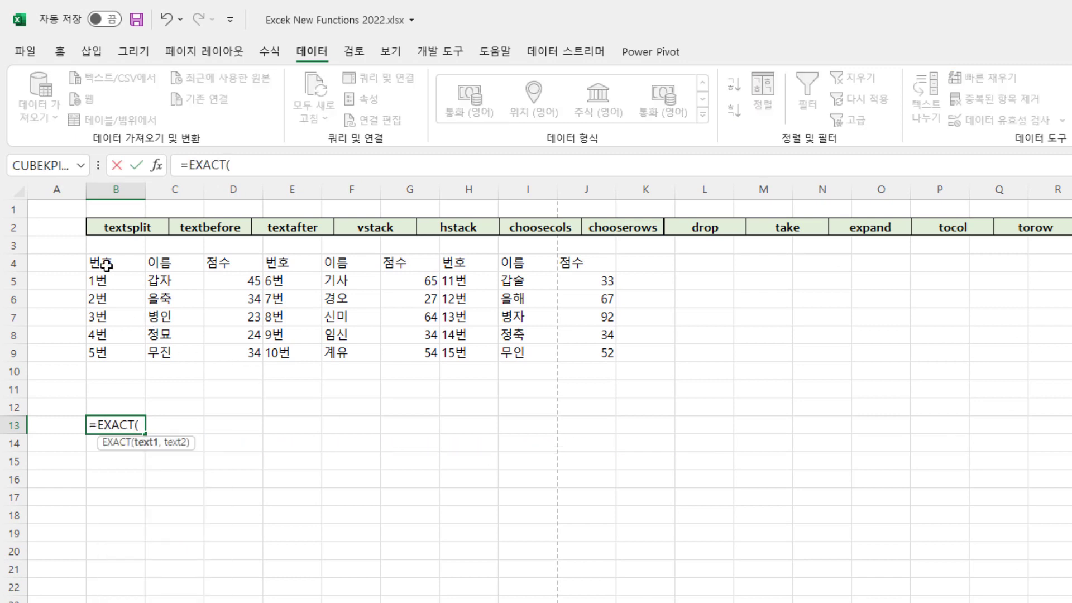
pyautogui.press('BackSpace')
pyautogui.press('BackSpace')
pyautogui.press('BackSpace')
pyautogui.press('BackSpace')
pyautogui.press('BackSpace')
pyautogui.press('BackSpace')
# Enter an EXPAND formula in B13 that enlarges B4:J9 to 10 rows and 12 columns
pyautogui.write('Expa')
pyautogui.press('Tab')
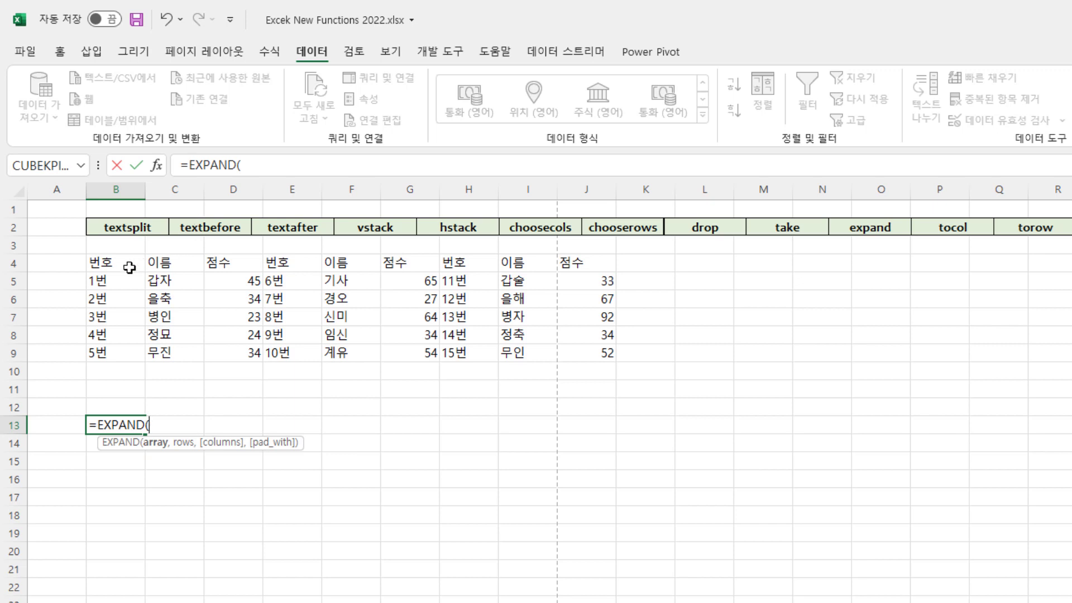
pyautogui.moveTo(127, 263); pyautogui.dragTo(586, 350)
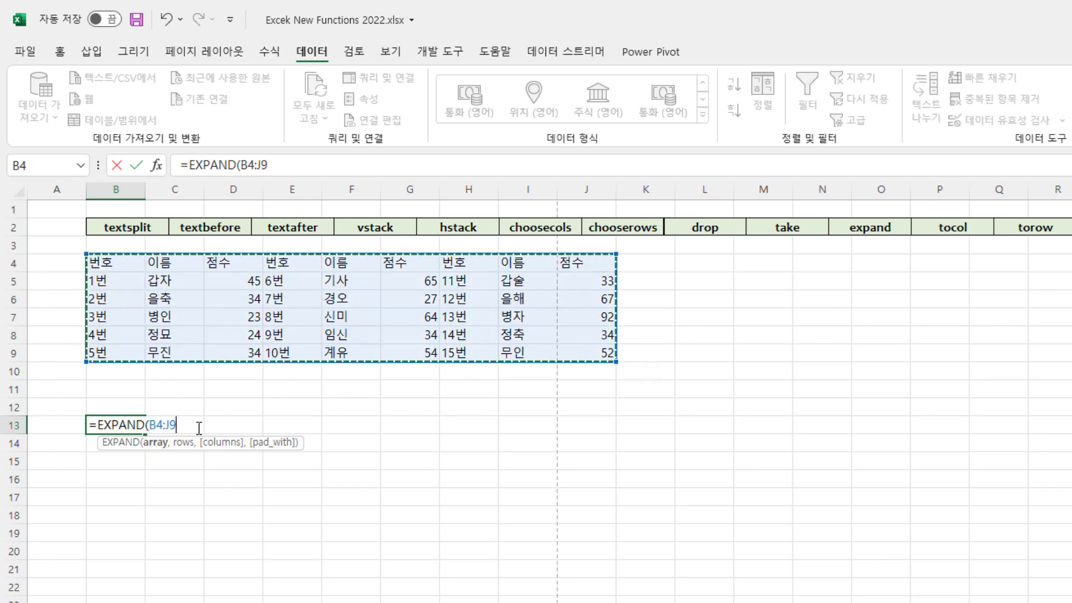
pyautogui.write(',1')
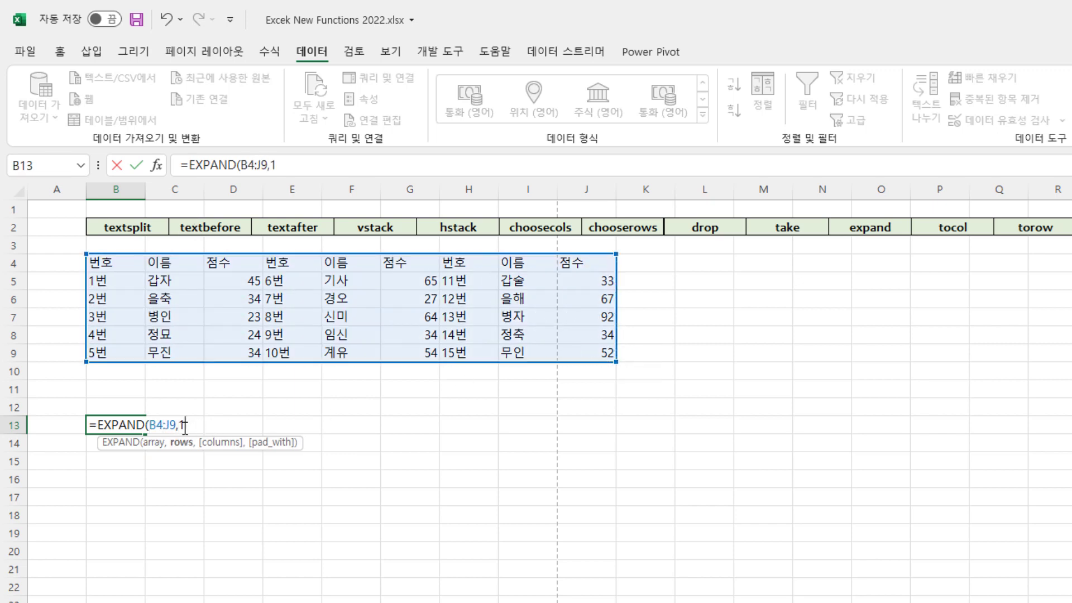
pyautogui.write('0')
pyautogui.press('BackSpace')
pyautogui.write('2,10')
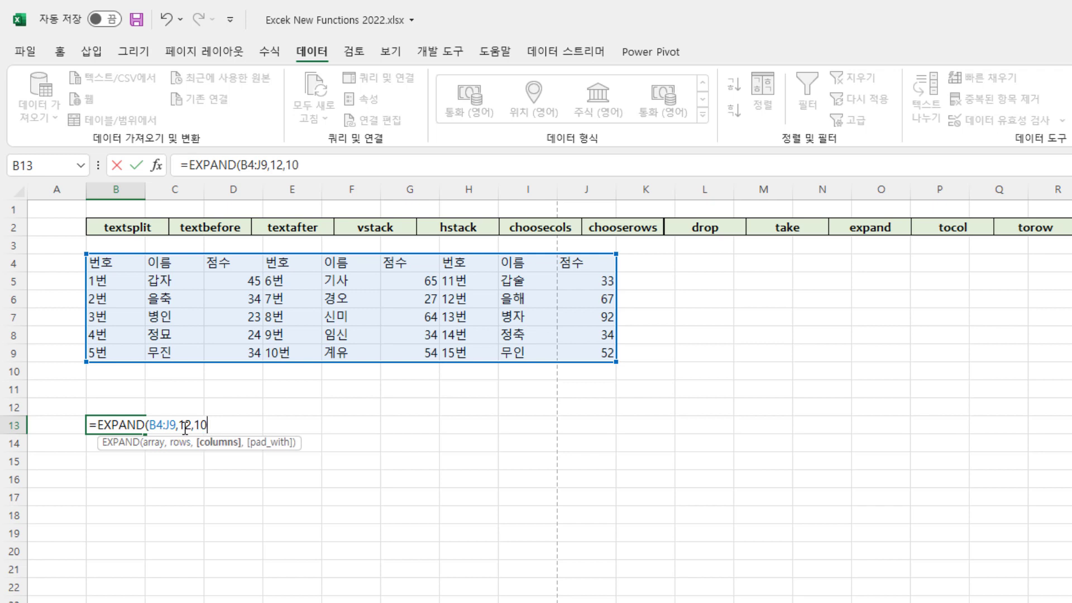
pyautogui.press('BackSpace')
pyautogui.press('BackSpace')
pyautogui.press('BackSpace')
pyautogui.press('BackSpace')
pyautogui.write('0,12)')
pyautogui.press('Return')
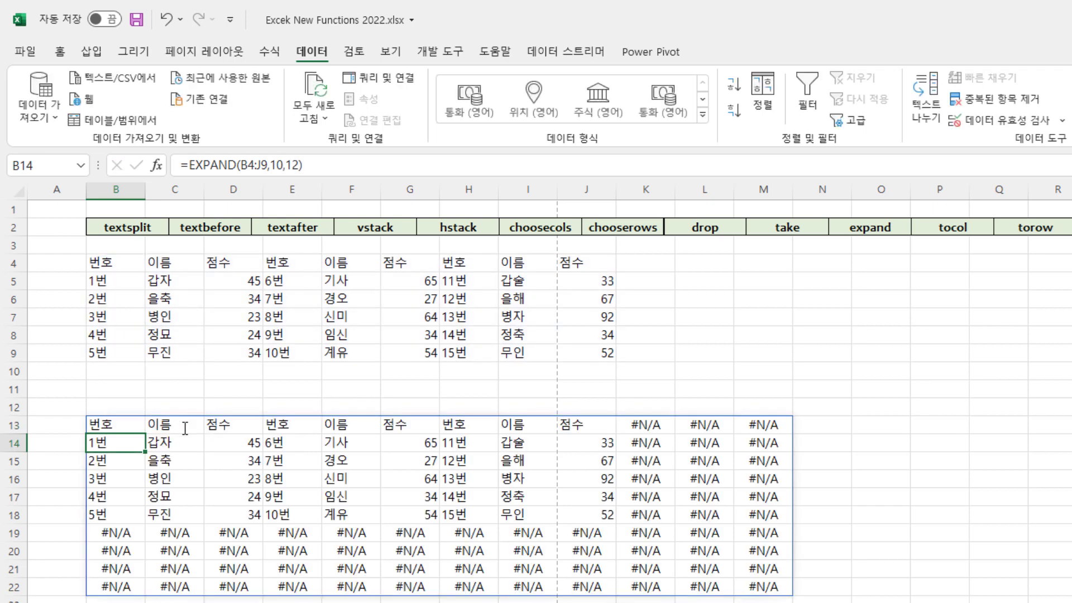
# Check the cells added by EXPAND, and add "-" as the pad_with argument of the formula in B13
pyautogui.click(695, 451)
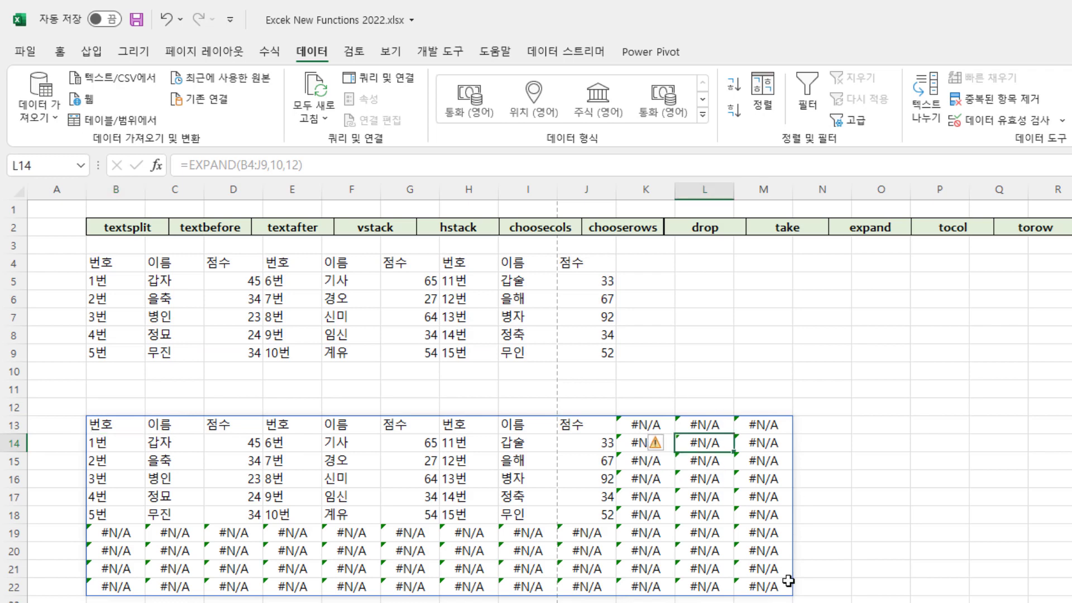
pyautogui.click(120, 424)
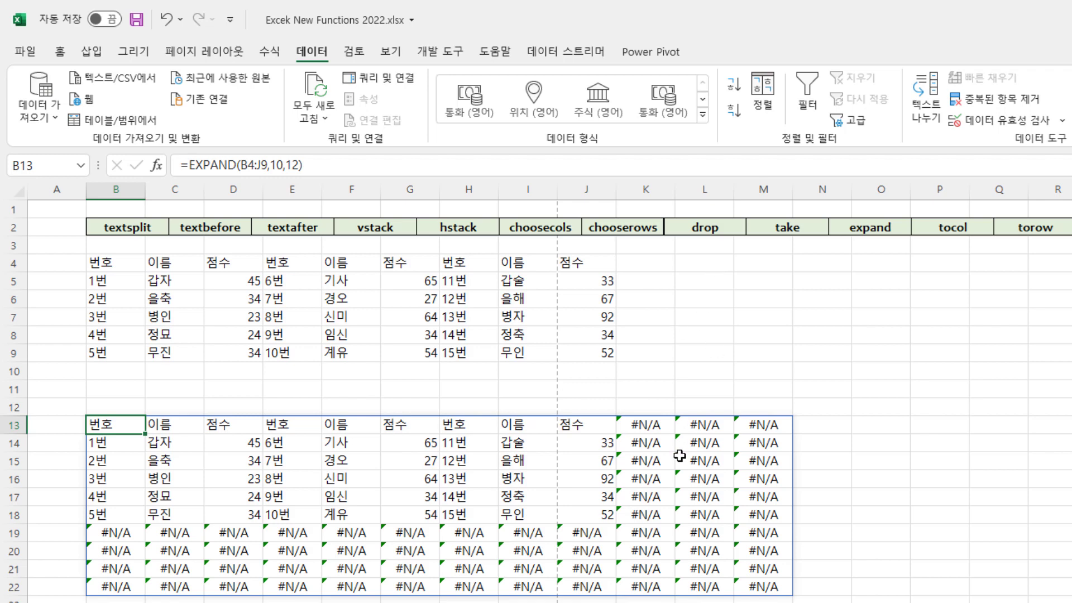
pyautogui.doubleClick(117, 423)
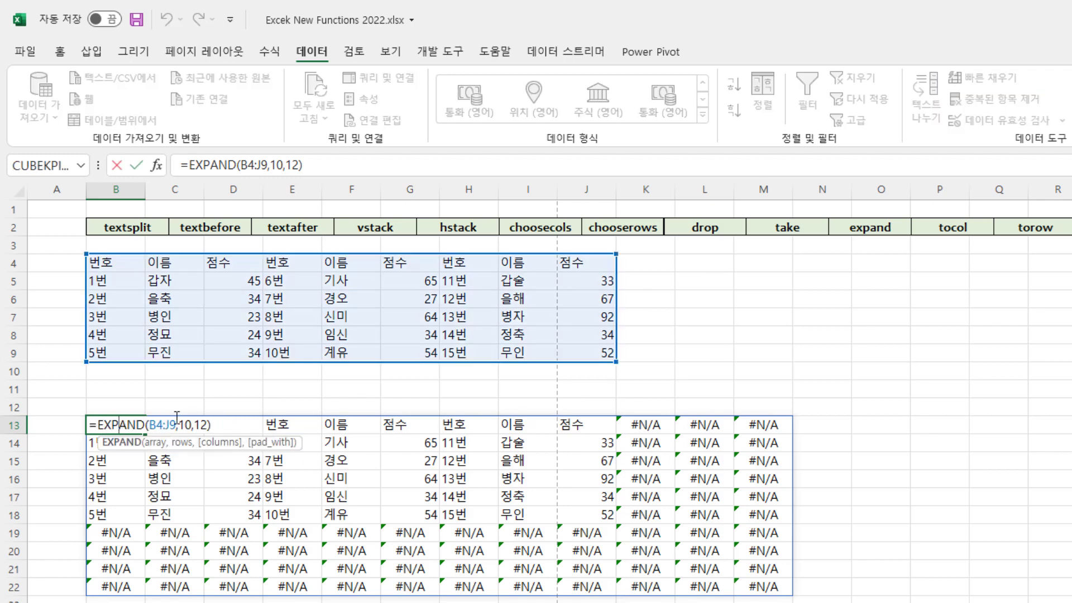
pyautogui.click(210, 425)
pyautogui.write(',')
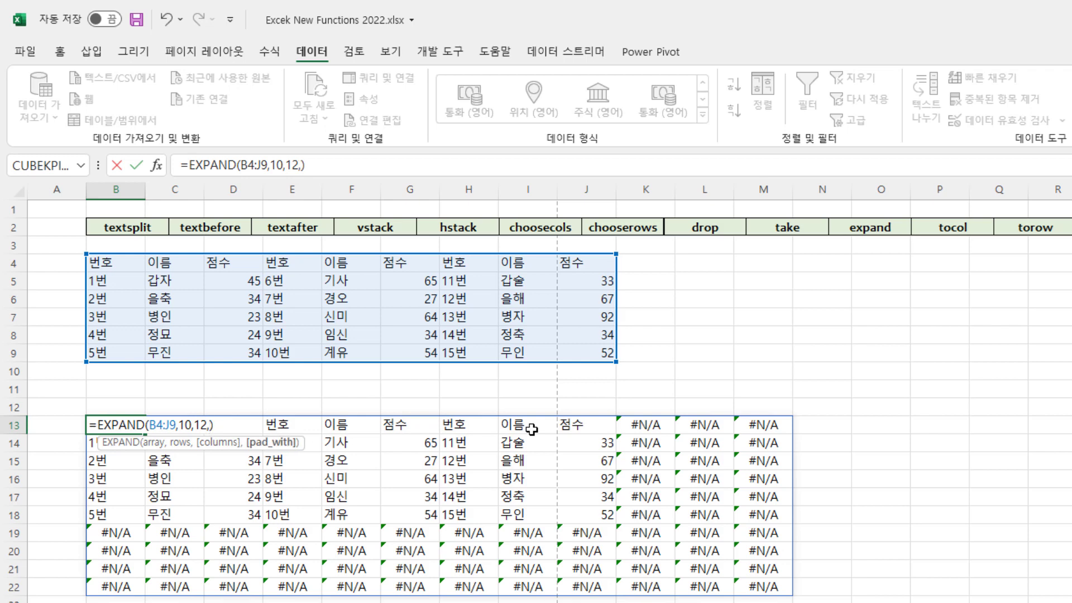
pyautogui.write('"-"')
pyautogui.press('Return')
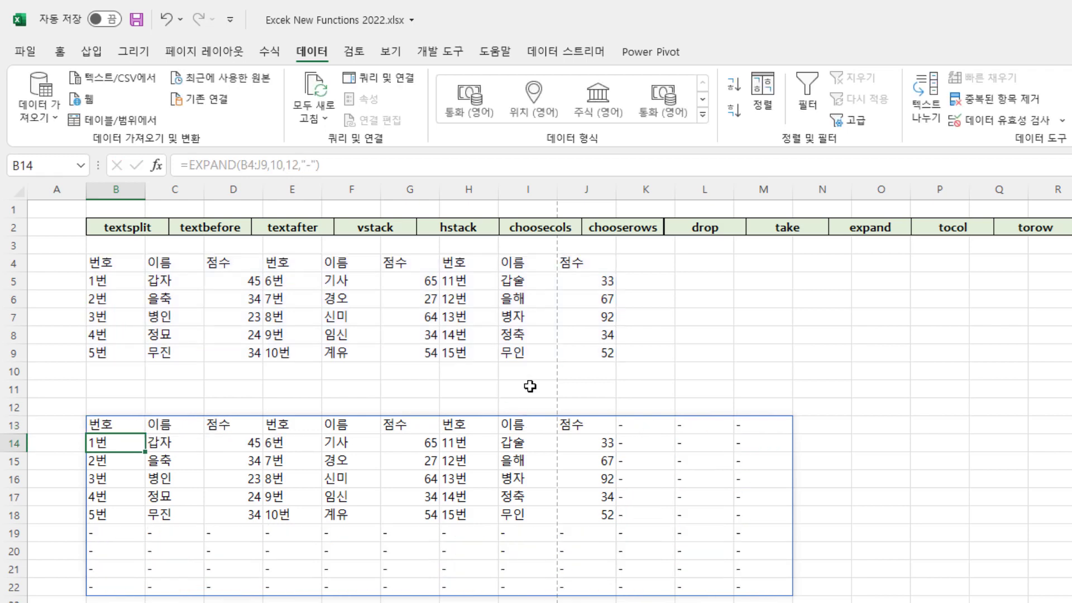
# Inspect the padded cells in the added rows and columns of the EXPAND result
pyautogui.click(652, 553)
pyautogui.click(744, 530)
pyautogui.click(684, 518)
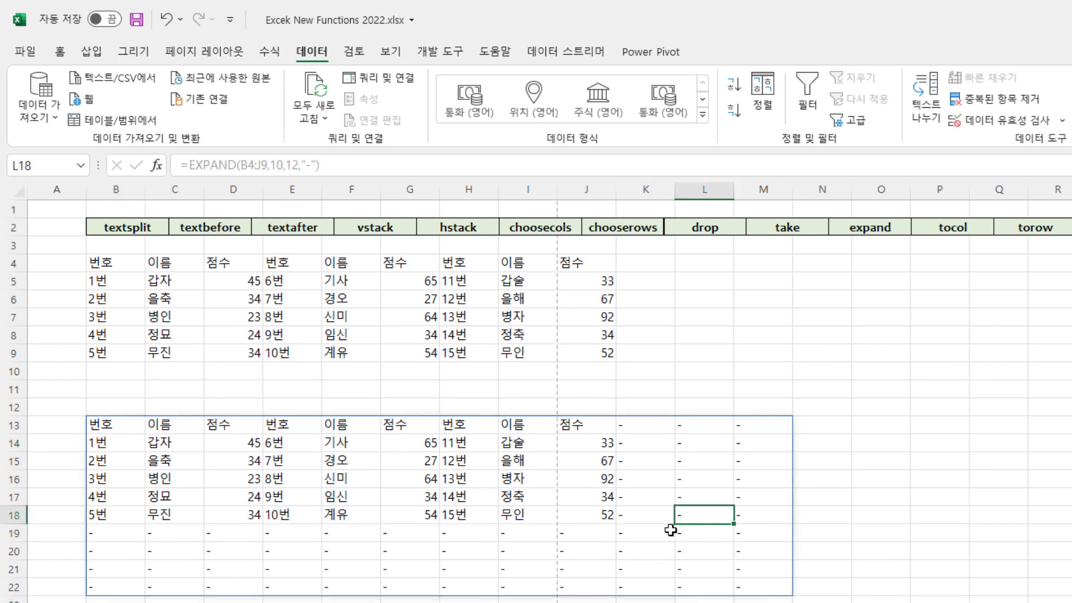
pyautogui.click(717, 550)
pyautogui.click(718, 514)
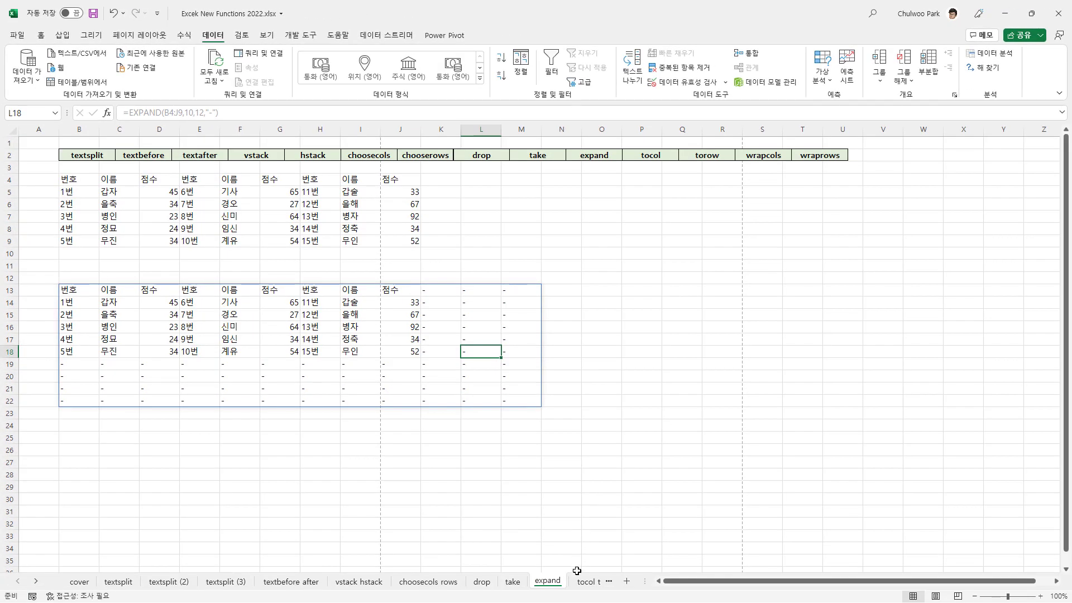
# Switch to the tocol torow sheet and enter a TOCOL formula in E5 for the range B5:C23
pyautogui.click(575, 583)
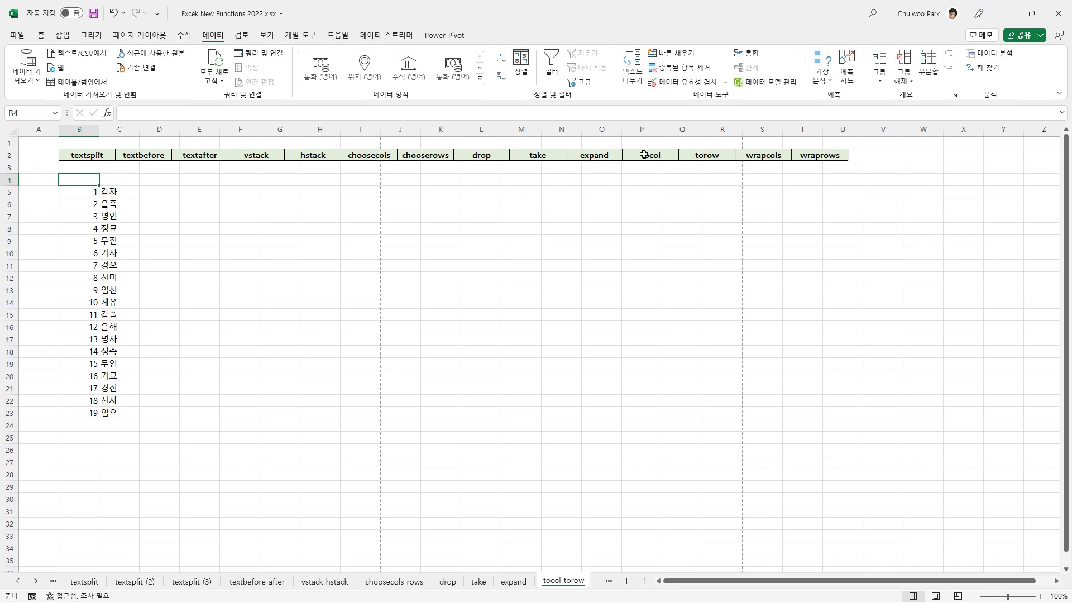
pyautogui.click(208, 194)
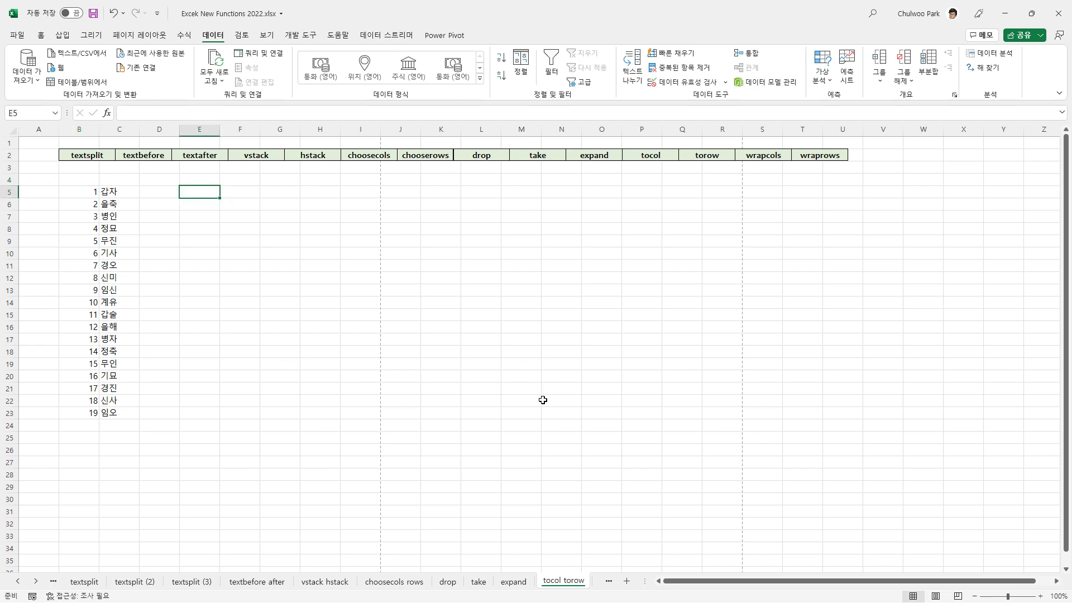
pyautogui.write('=c')
pyautogui.press('BackSpace')
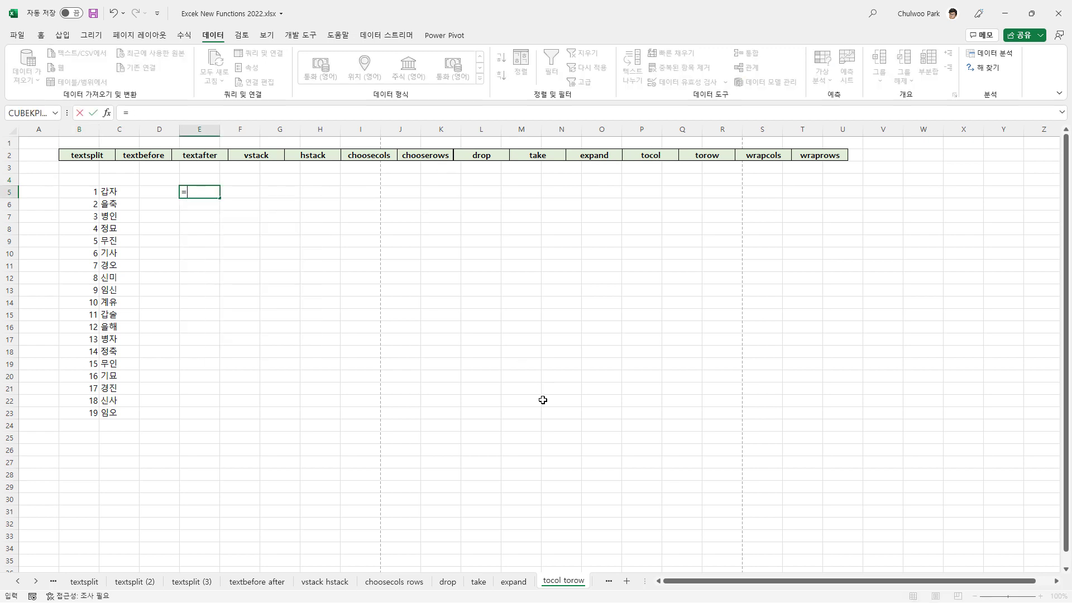
pyautogui.write('to')
pyautogui.press('Tab')
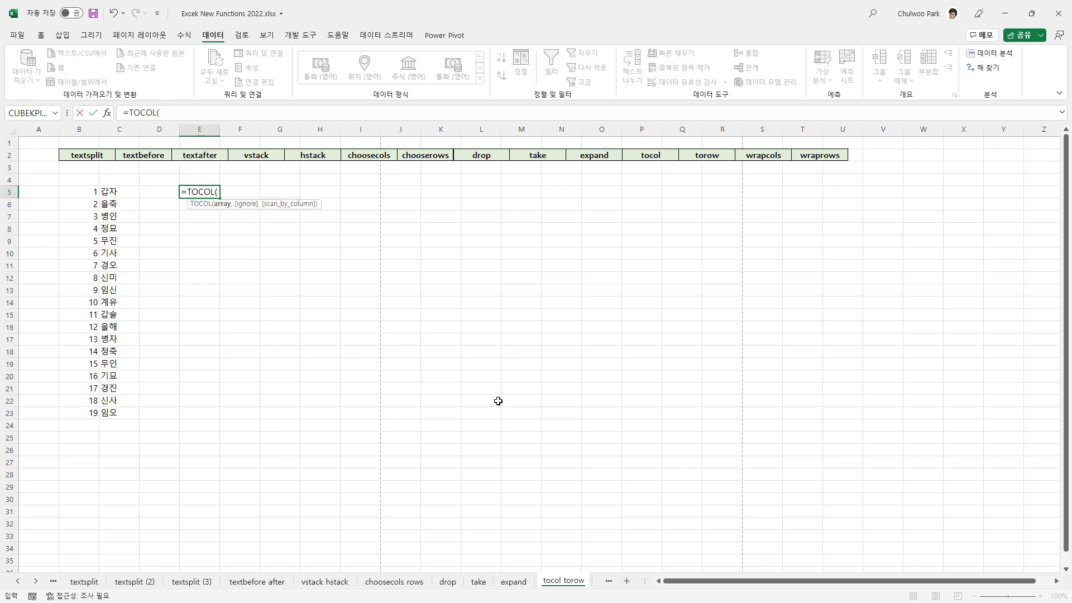
pyautogui.moveTo(83, 192); pyautogui.dragTo(111, 412)
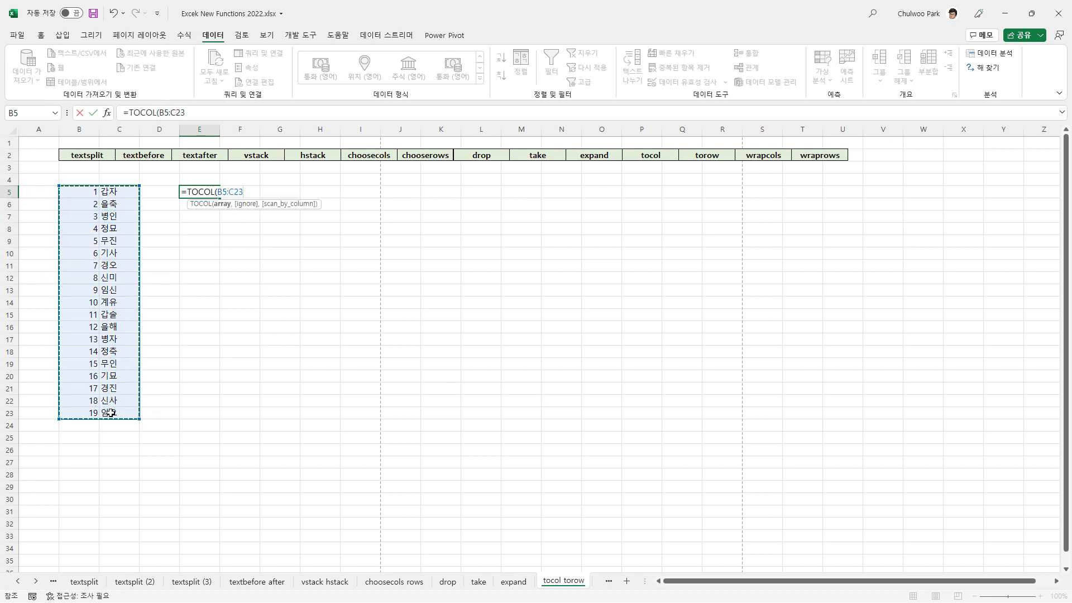
pyautogui.press('Return')
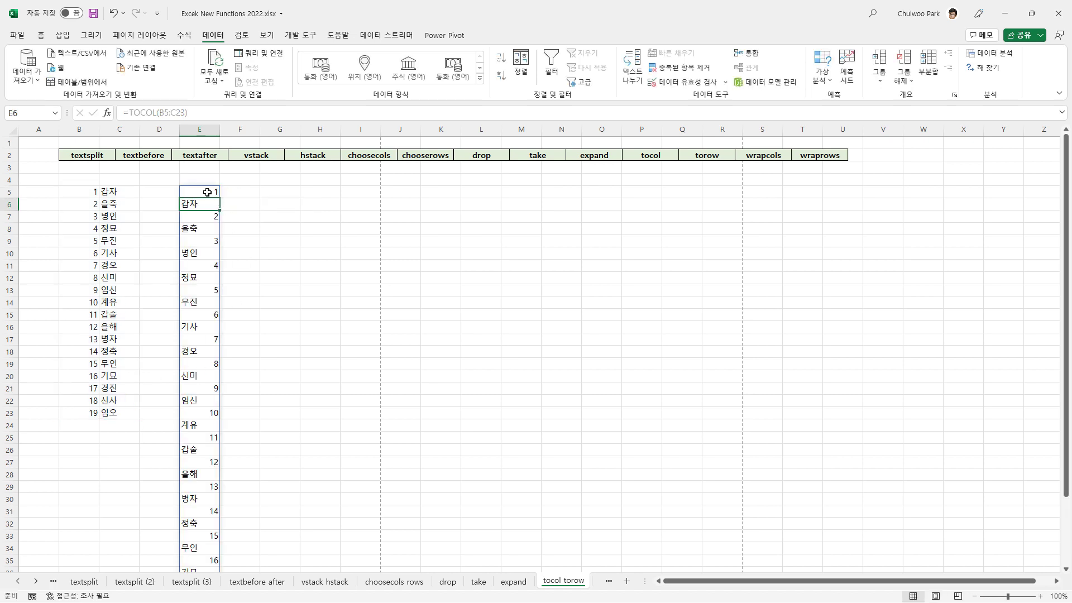
# Enter a TOROW formula in G5 that lays out B5:C23 as a single row
pyautogui.click(282, 192)
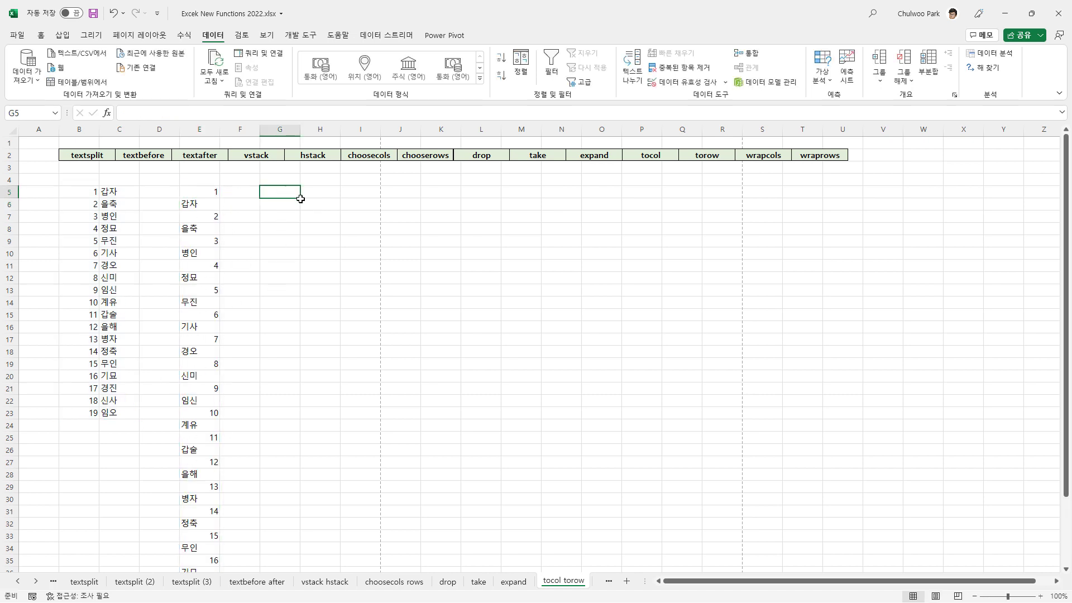
pyautogui.write('=to')
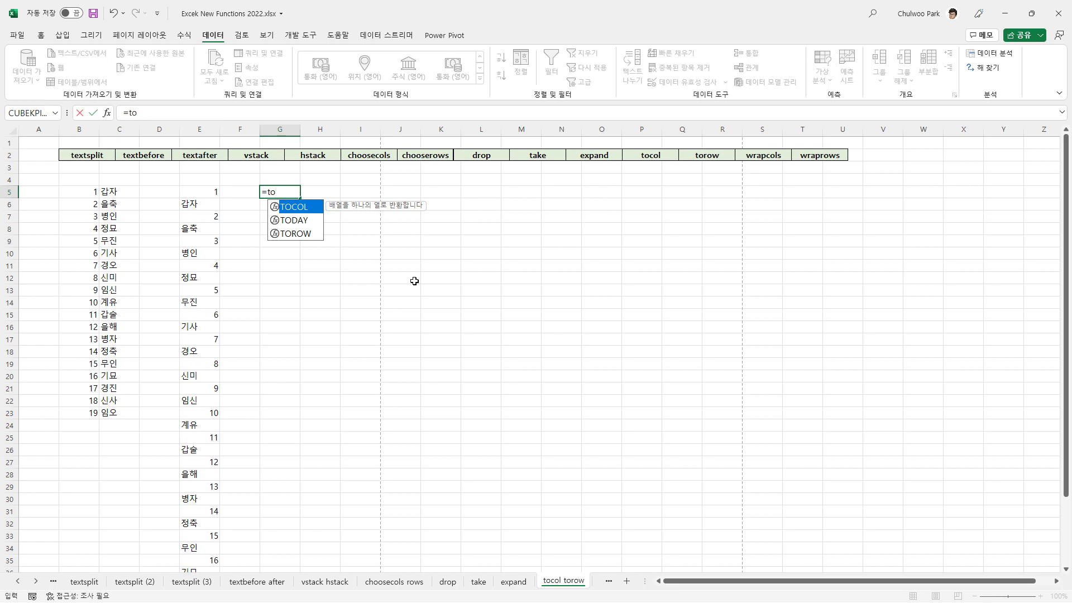
pyautogui.press('Down')
pyautogui.press('Down')
pyautogui.press('Tab')
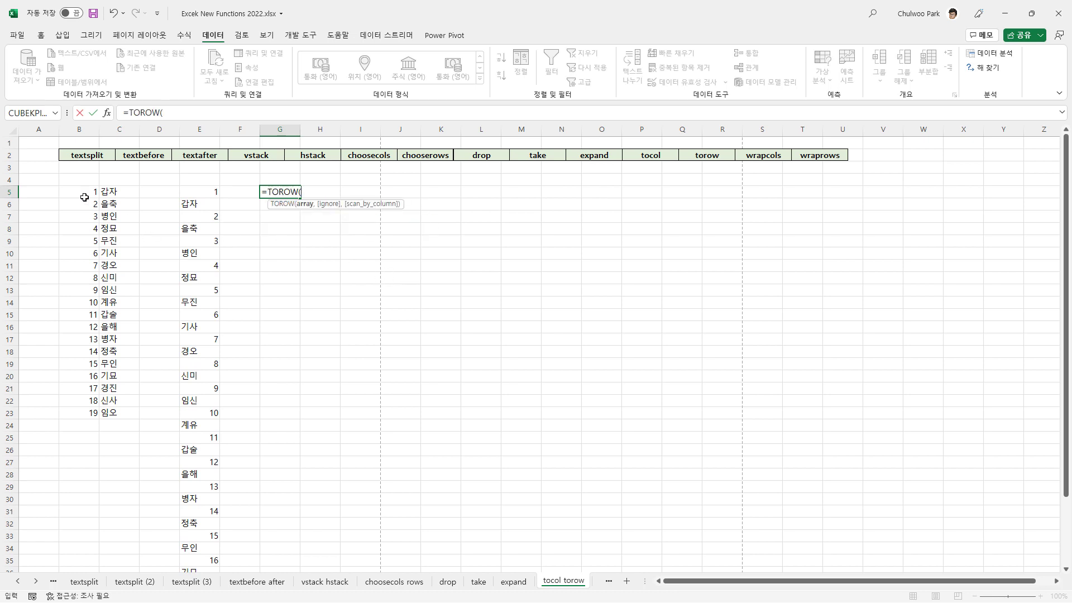
pyautogui.moveTo(78, 194); pyautogui.dragTo(116, 419)
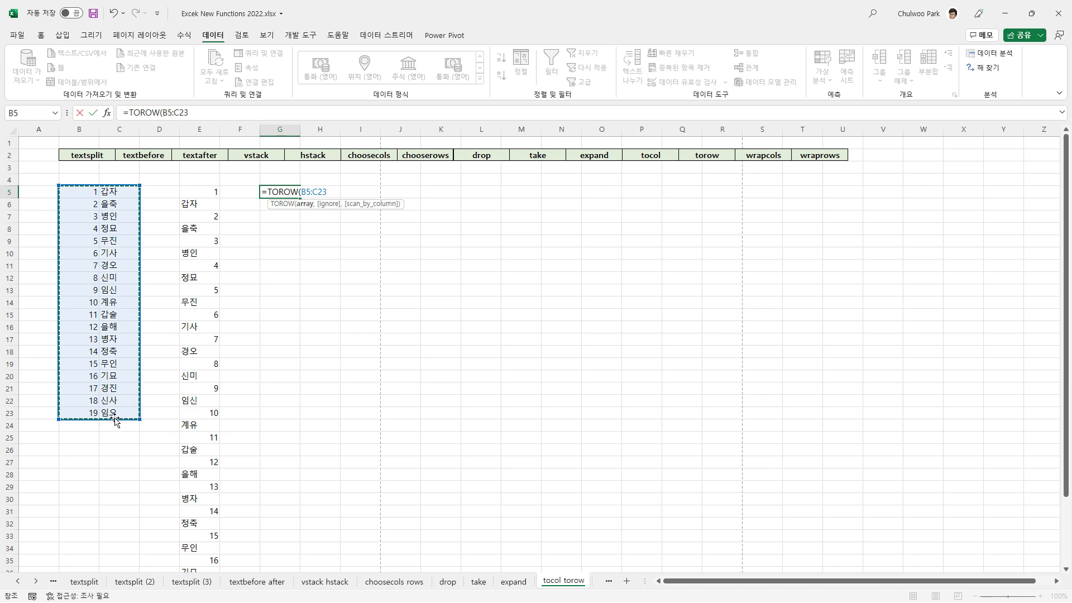
pyautogui.press('Return')
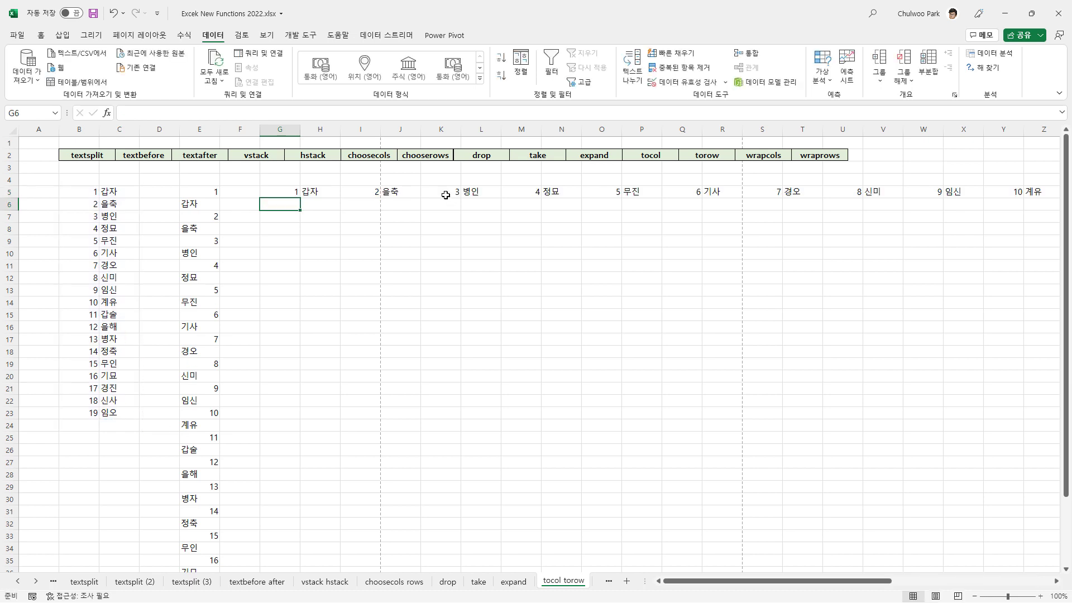
# Enter a TOCOL formula in G8 for C5:C23, and compare its result with the source column
pyautogui.click(276, 230)
pyautogui.write('=')
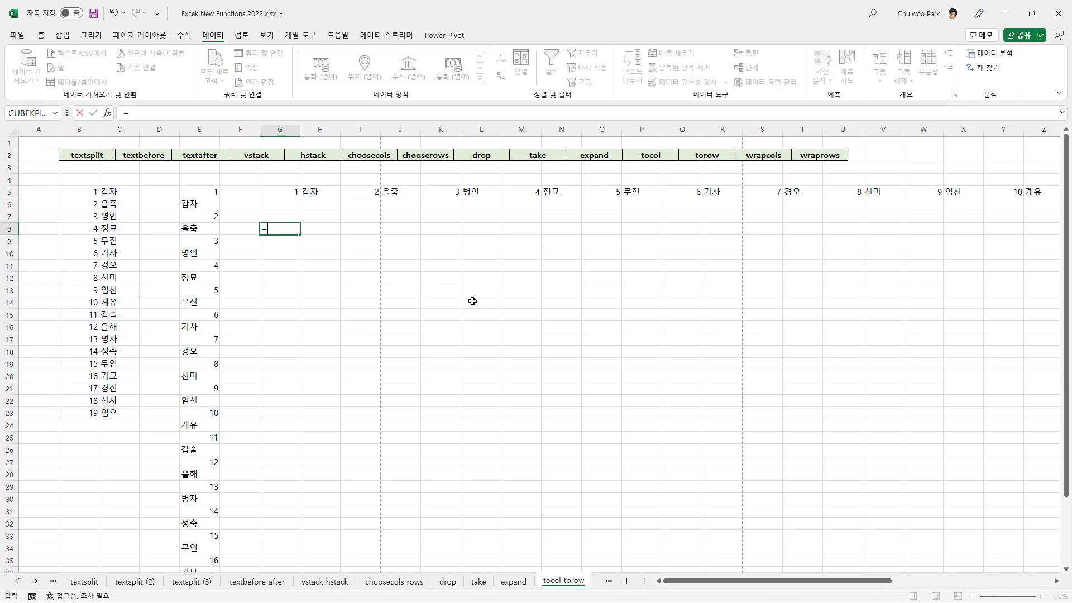
pyautogui.write('to')
pyautogui.press('Tab')
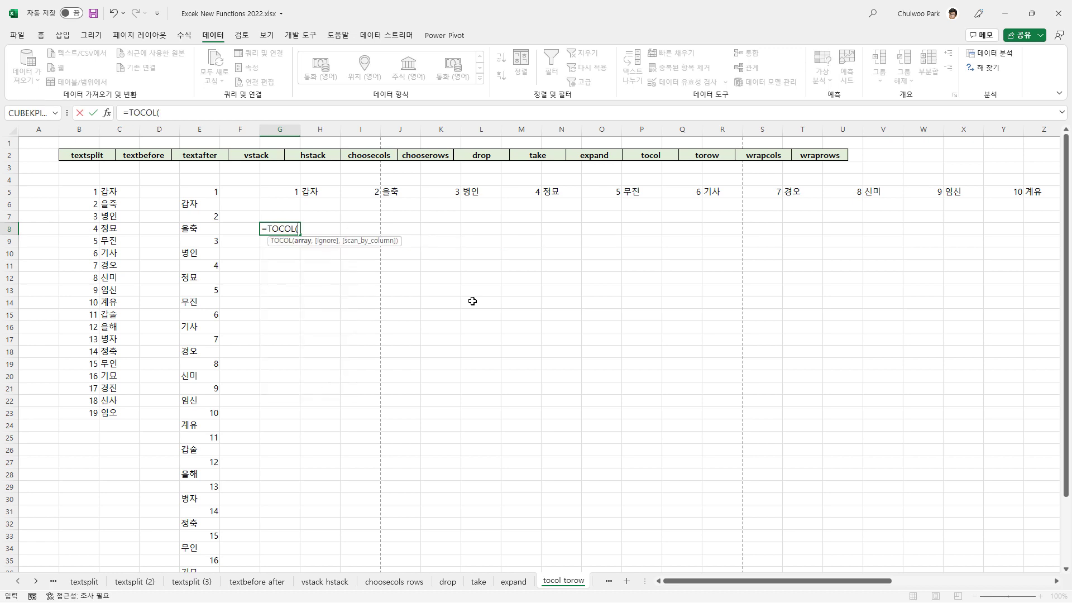
pyautogui.moveTo(108, 191); pyautogui.dragTo(130, 412)
pyautogui.press('Return')
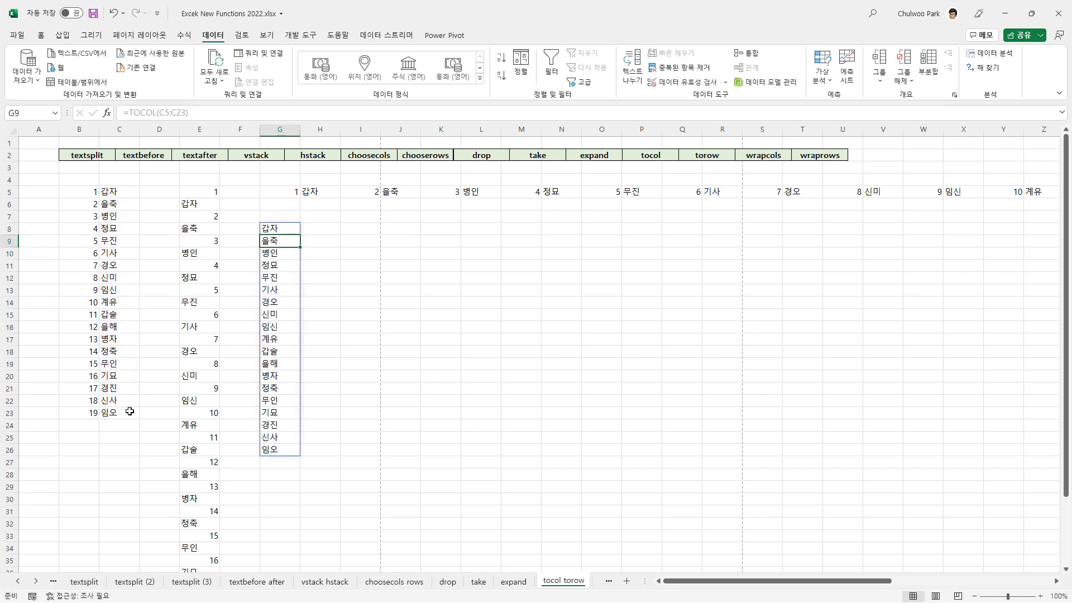
pyautogui.moveTo(118, 191); pyautogui.dragTo(119, 413)
pyautogui.moveTo(287, 225); pyautogui.dragTo(275, 446)
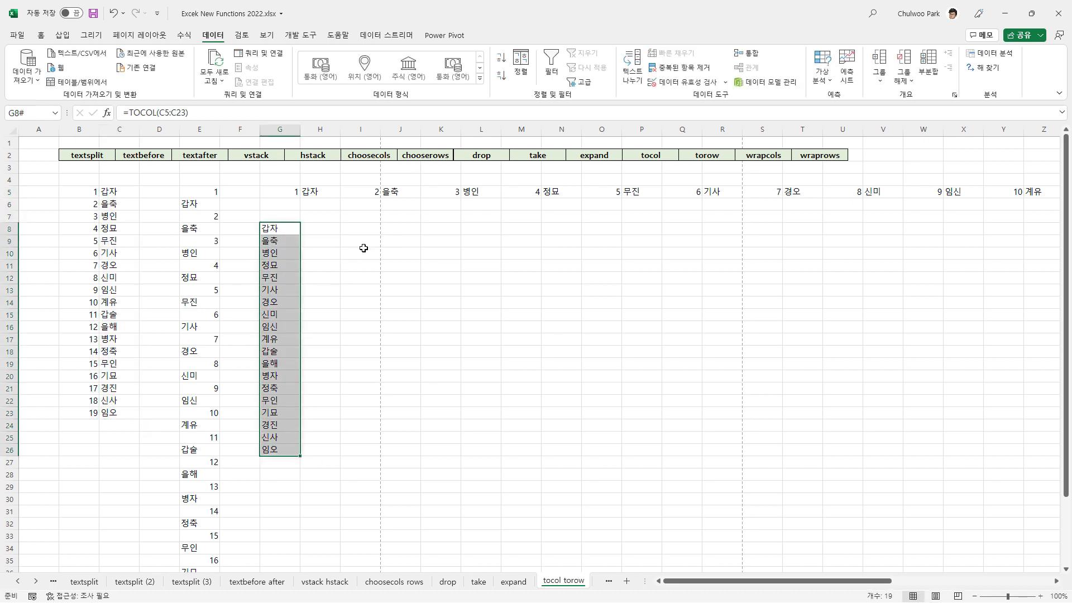
# Enter a TOROW formula in I8 that lays out C5:C23 as a single row
pyautogui.click(360, 228)
pyautogui.write('=')
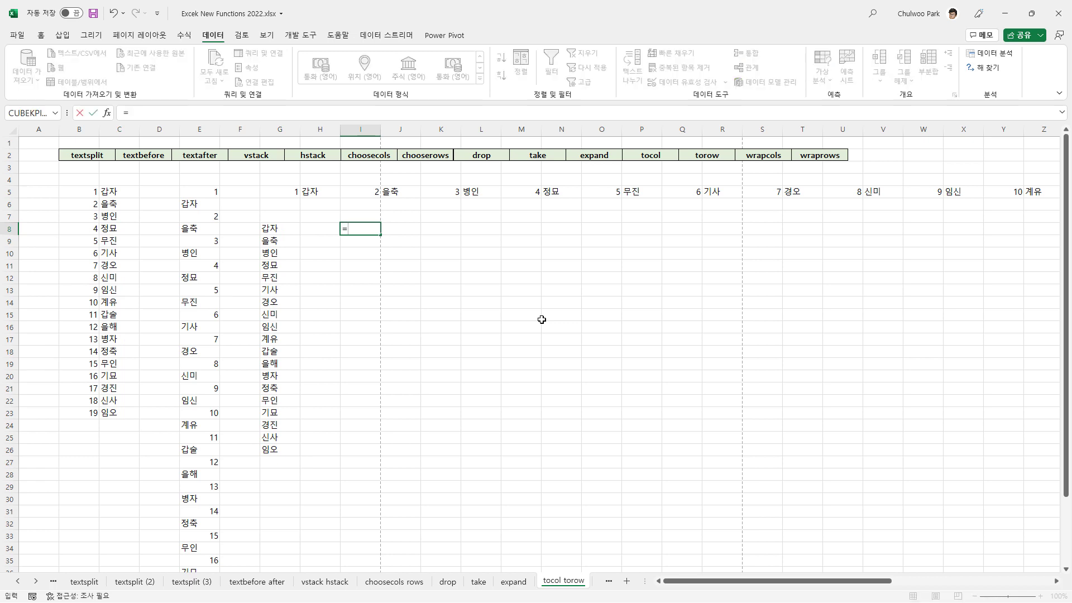
pyautogui.write('to')
pyautogui.press('Down')
pyautogui.press('Down')
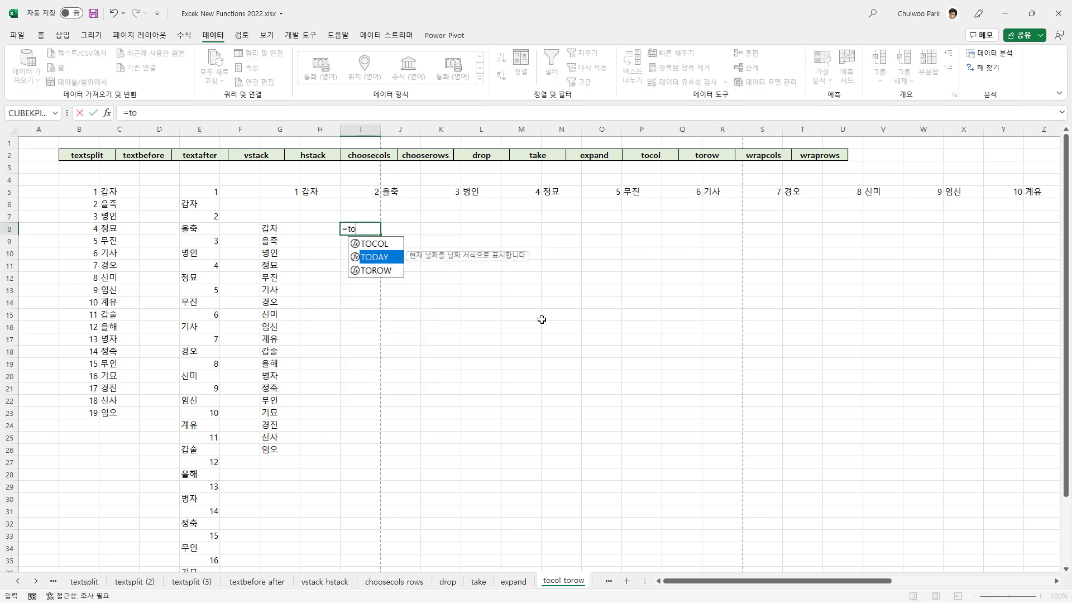
pyautogui.press('Tab')
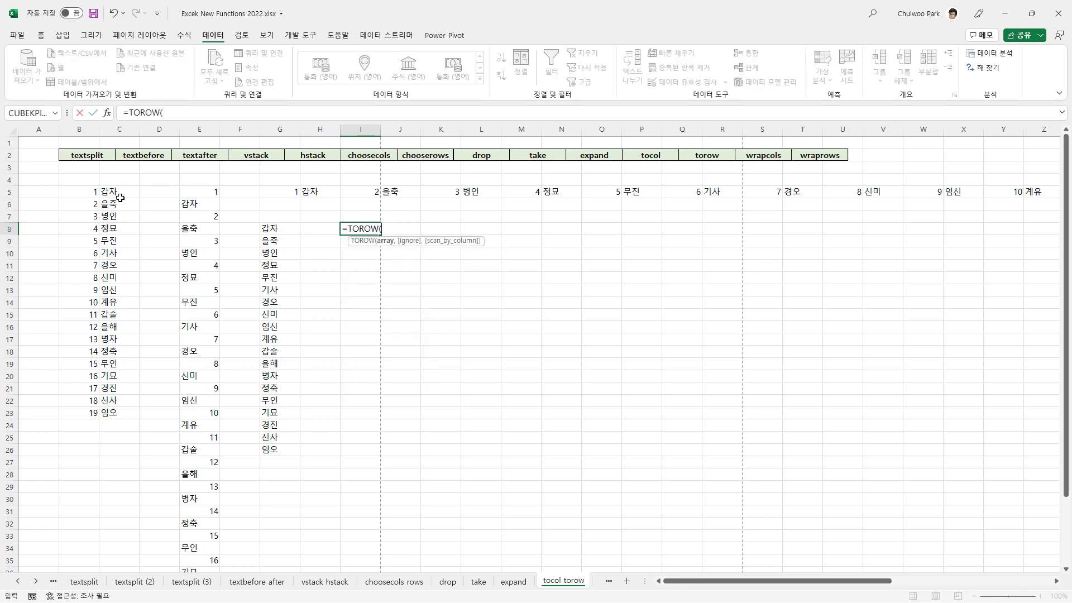
pyautogui.moveTo(119, 195); pyautogui.dragTo(134, 411)
pyautogui.press('Return')
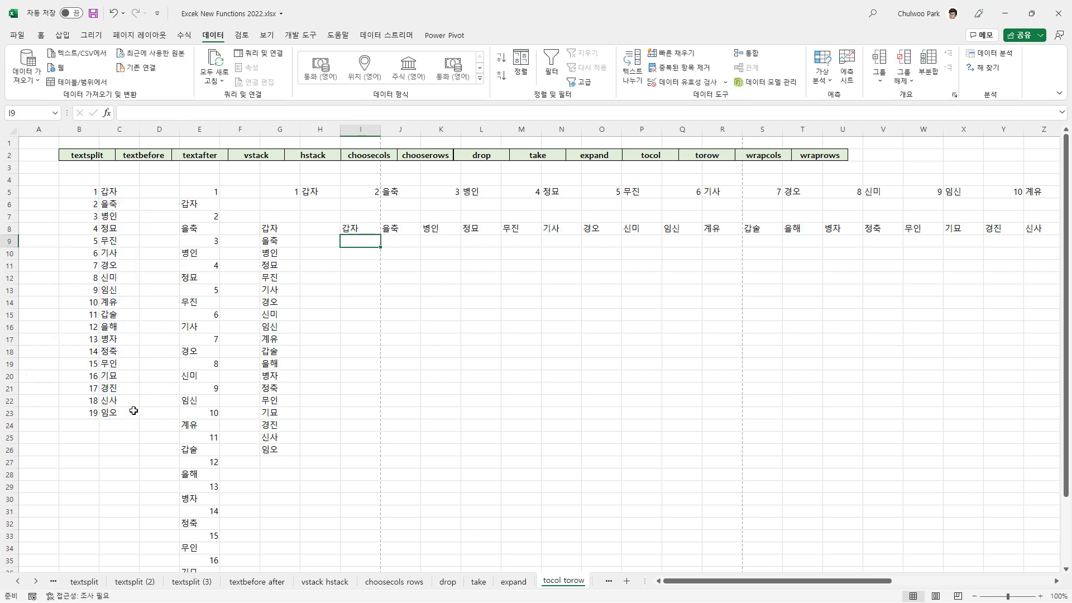
# Compare the source list in B5:C23 with the TOCOL and TOROW results, and examine the free area beneath the row in I8
pyautogui.click(494, 288)
pyautogui.click(365, 257)
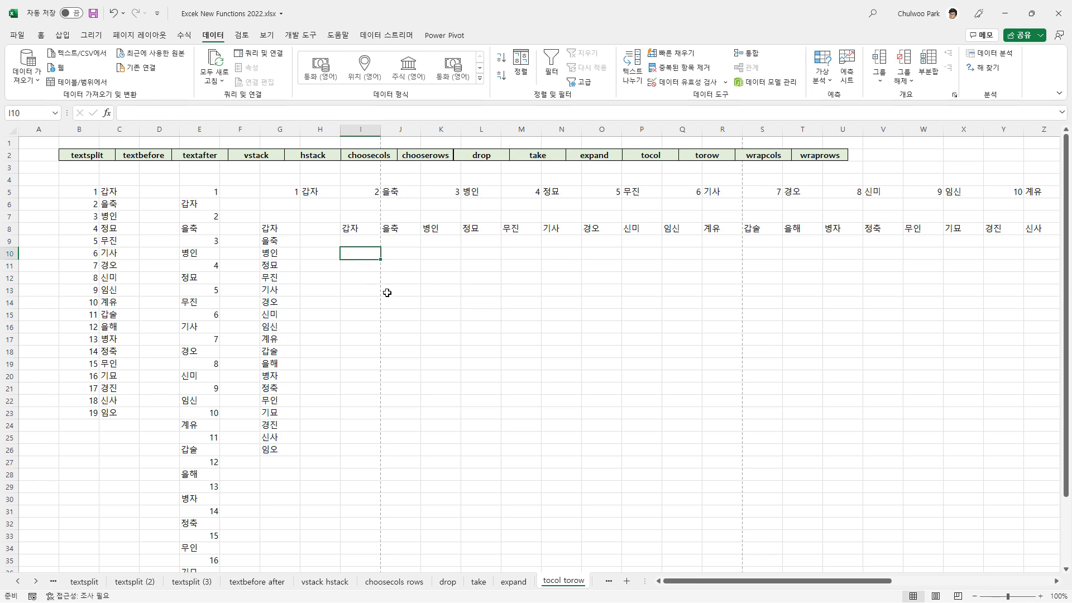
pyautogui.moveTo(283, 236); pyautogui.dragTo(281, 400)
pyautogui.click(368, 304)
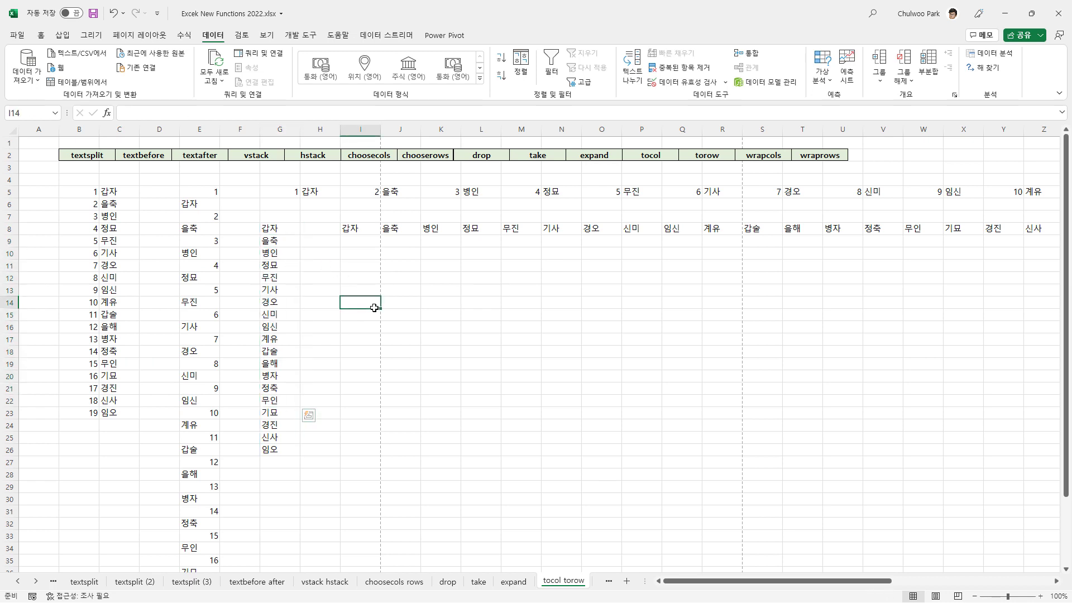
pyautogui.click(88, 196)
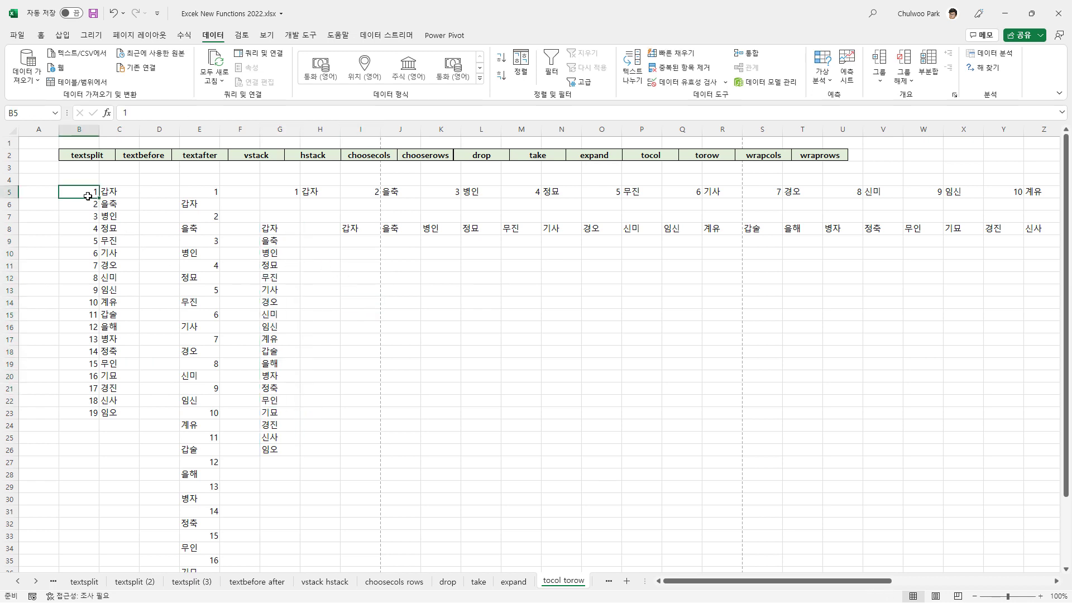
pyautogui.moveTo(349, 266); pyautogui.dragTo(527, 266)
pyautogui.click(124, 194)
pyautogui.moveTo(398, 276); pyautogui.dragTo(440, 277)
pyautogui.click(400, 266)
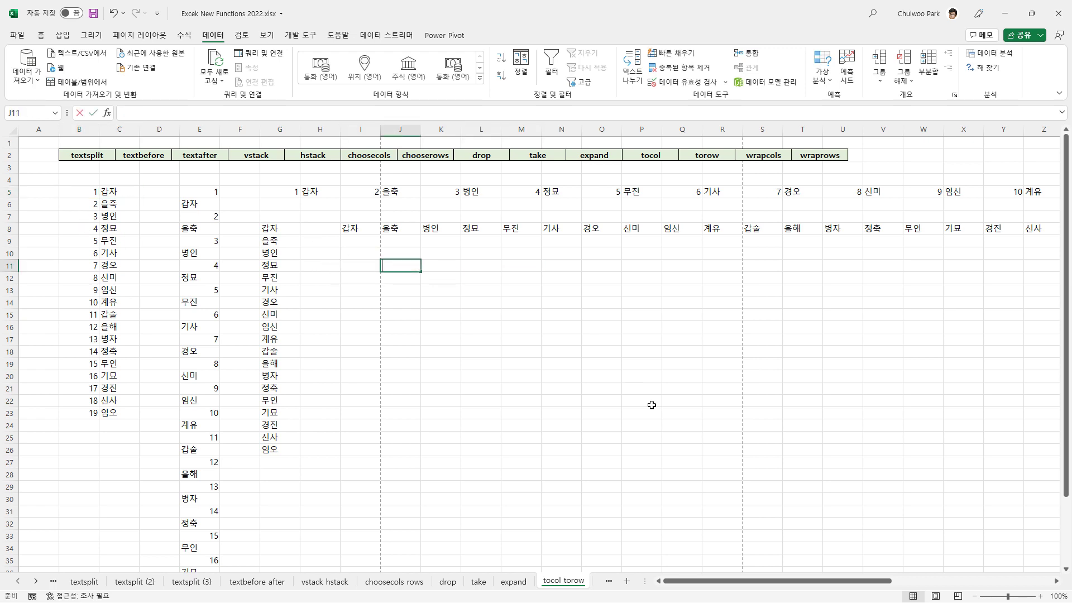
# Enter a TRANSPOSE formula in J11 that swaps the rows and columns of B5:C23
pyautogui.write('=tran')
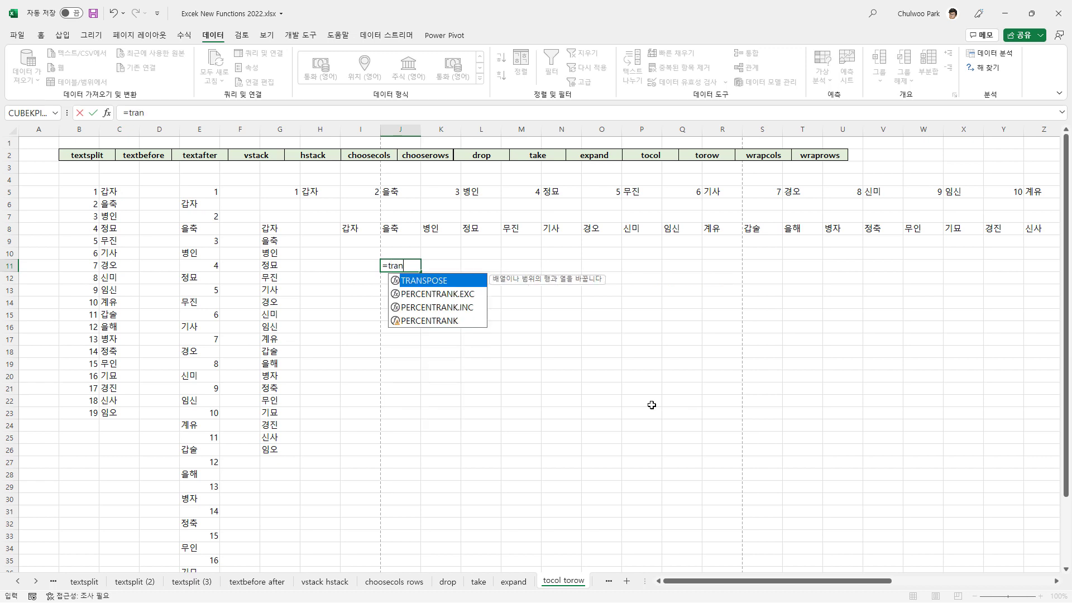
pyautogui.press('Tab')
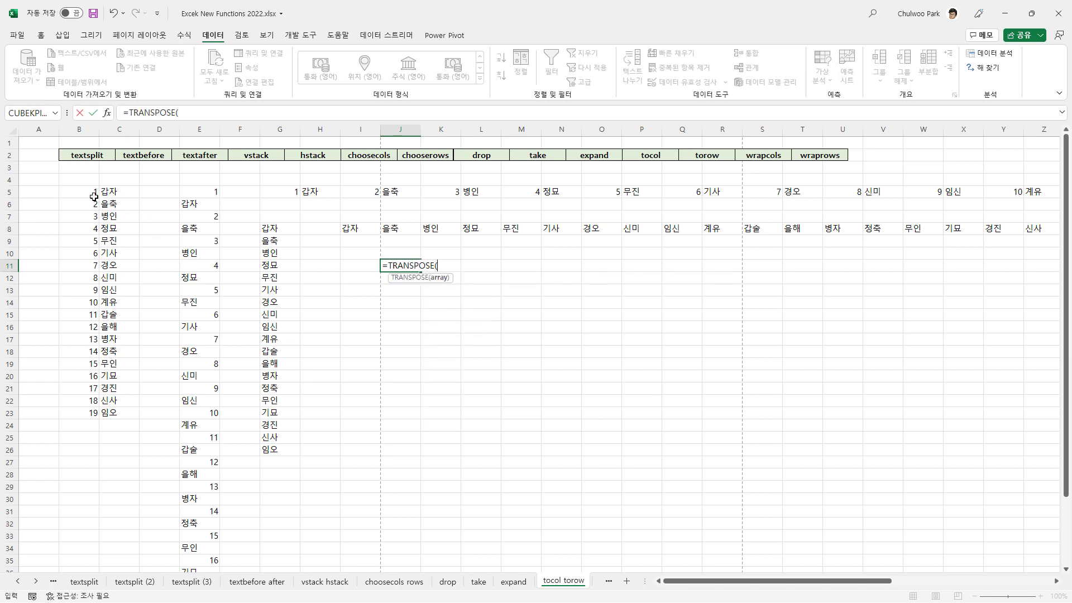
pyautogui.moveTo(94, 197); pyautogui.dragTo(119, 413)
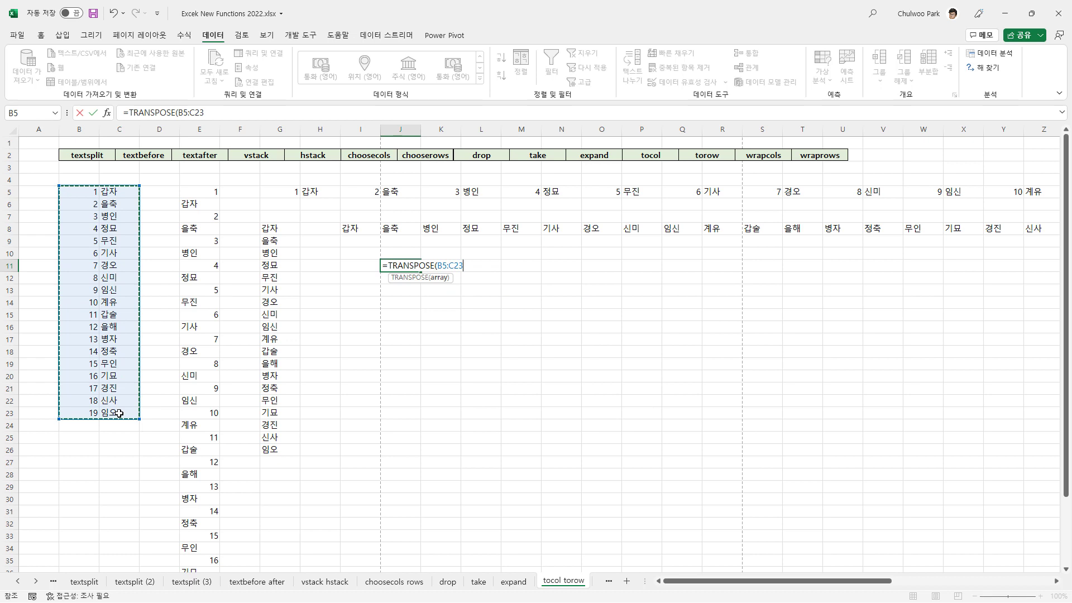
pyautogui.write(')')
pyautogui.press('Return')
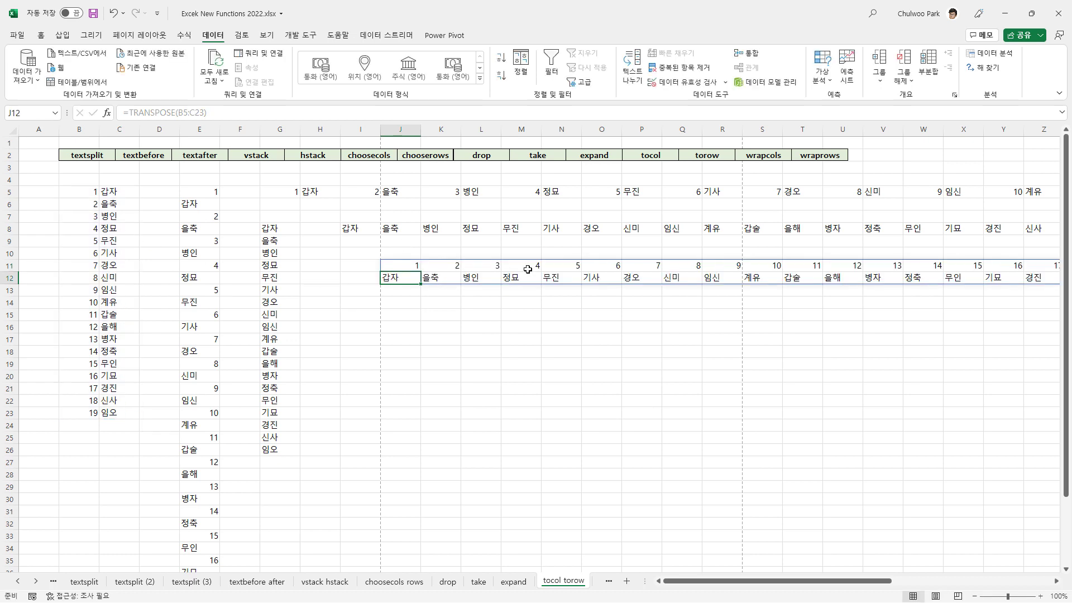
# Examine how the TOCOL result in column E orders the number and name pairs of the source list
pyautogui.click(90, 194)
pyautogui.click(196, 194)
pyautogui.hotkey('shift', 'Down')
pyautogui.hotkey('shift', 'Down')
pyautogui.hotkey('shift', 'Down')
pyautogui.hotkey('shift', 'Down')
pyautogui.hotkey('shift', 'Down')
pyautogui.hotkey('shift', 'Down')
pyautogui.hotkey('shift', 'Down')
pyautogui.hotkey('shift', 'Down')
pyautogui.hotkey('shift', 'Down')
pyautogui.hotkey('shift', 'Down')
pyautogui.hotkey('shift', 'Down')
pyautogui.hotkey('shift', 'Down')
pyautogui.hotkey('shift', 'Down')
pyautogui.hotkey('shift', 'Down')
pyautogui.hotkey('shift', 'Down')
pyautogui.hotkey('shift', 'Down')
pyautogui.hotkey('shift', 'Down')
pyautogui.hotkey('shift', 'Down')
pyautogui.hotkey('shift', 'Down')
pyautogui.hotkey('shift', 'Down')
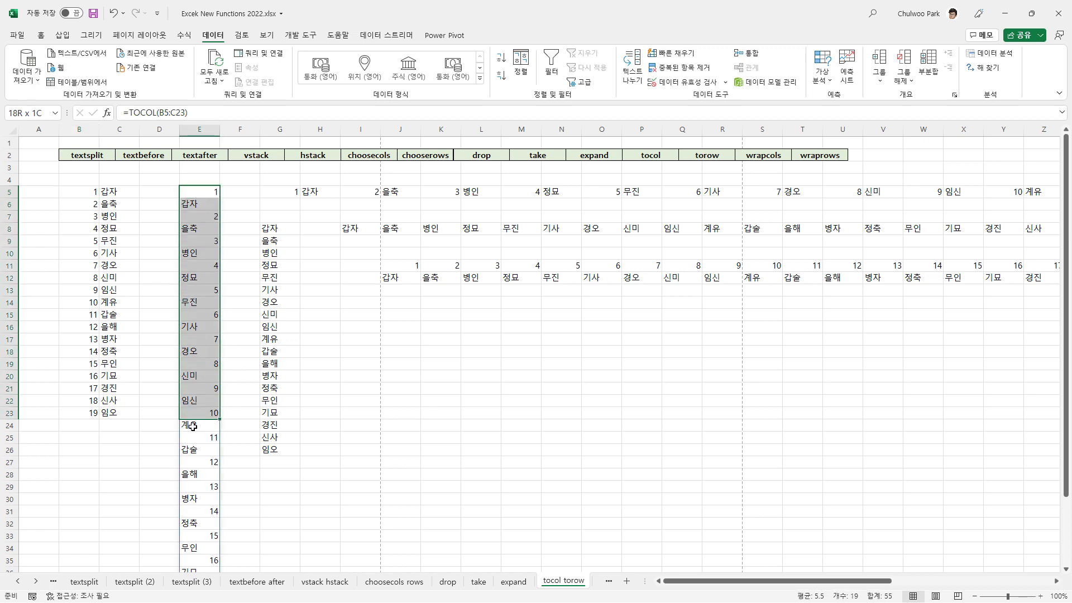
pyautogui.click(204, 193)
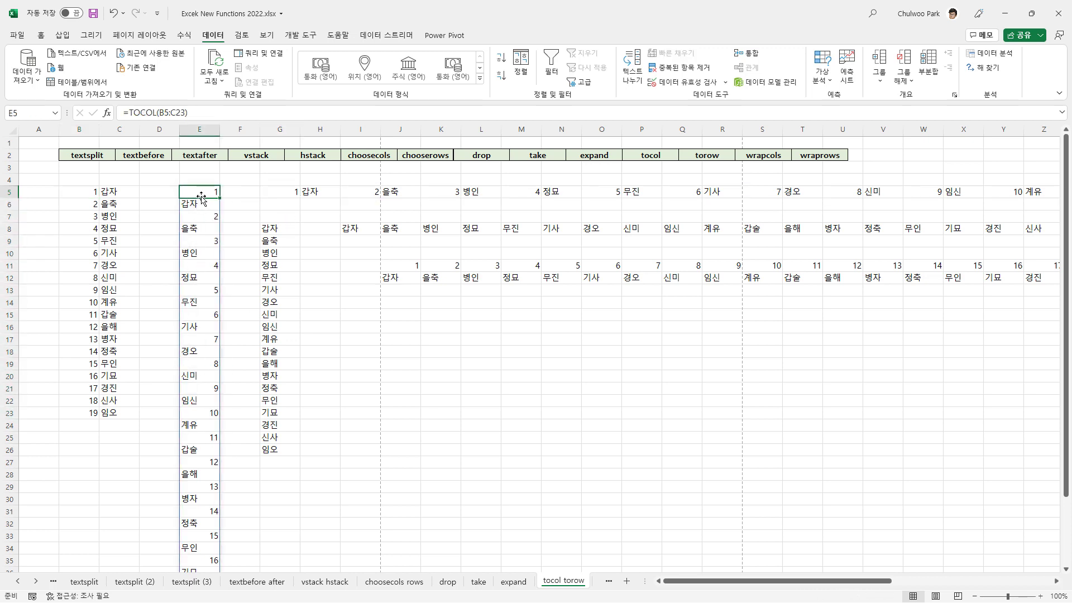
pyautogui.moveTo(201, 196); pyautogui.dragTo(217, 353)
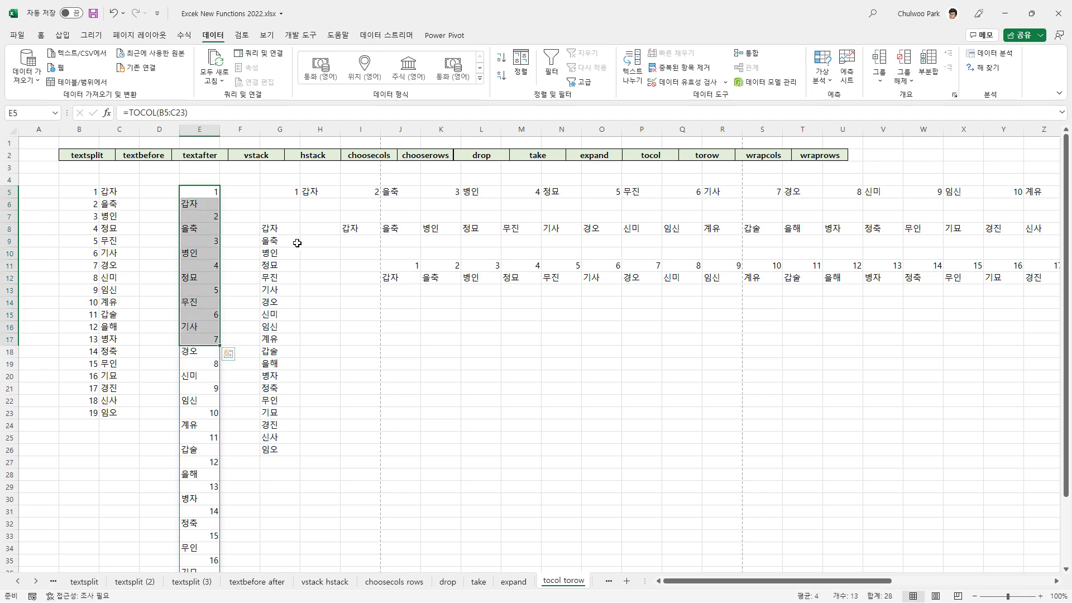
# Compare the TRANSPOSE block starting in J11 with the TOCOL column in E, the TOROW row in G5 and the source list
pyautogui.moveTo(384, 263); pyautogui.dragTo(466, 281)
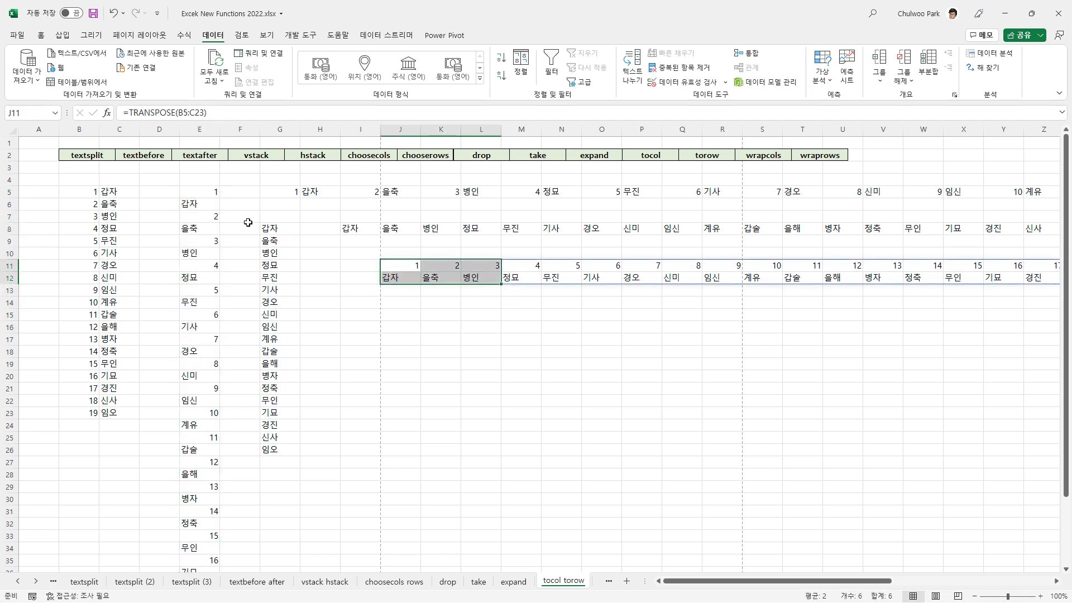
pyautogui.moveTo(203, 193); pyautogui.dragTo(212, 415)
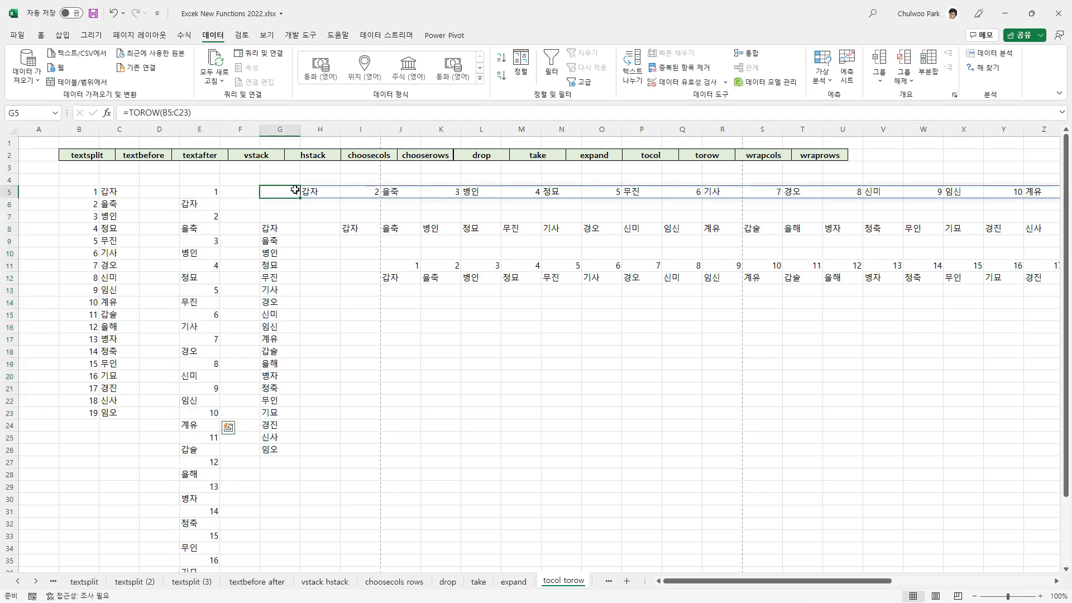
pyautogui.moveTo(292, 191); pyautogui.dragTo(485, 191)
pyautogui.moveTo(203, 192); pyautogui.dragTo(205, 438)
pyautogui.moveTo(74, 191); pyautogui.dragTo(143, 415)
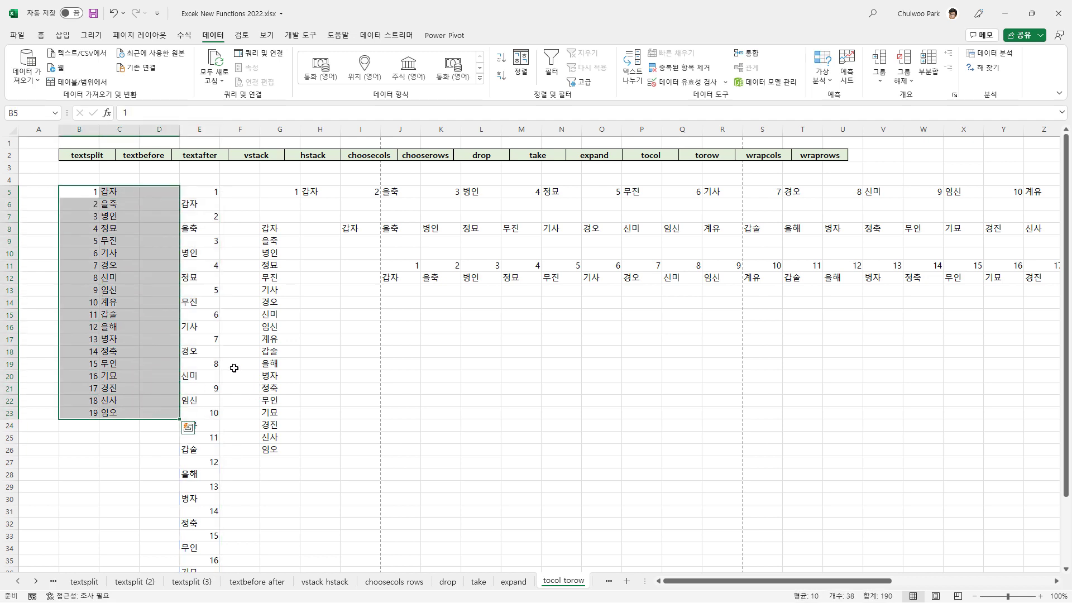
pyautogui.click(215, 207)
pyautogui.click(208, 252)
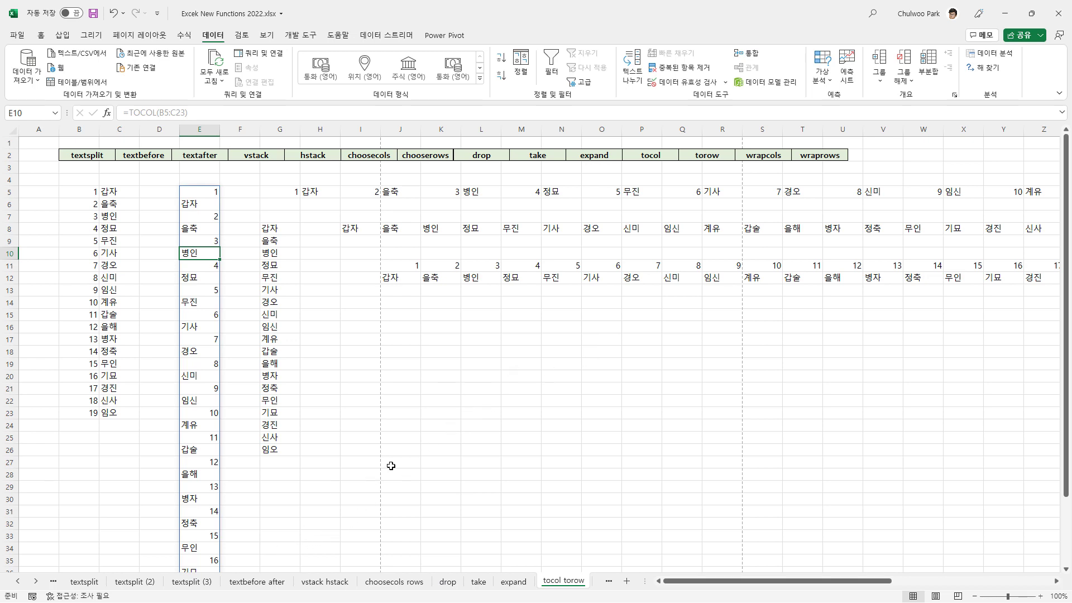
# Open the "wrapcols rows" sheet and examine the repeating three-cell records in column B from B5
pyautogui.hotkey('ctrl', 'pagedown')
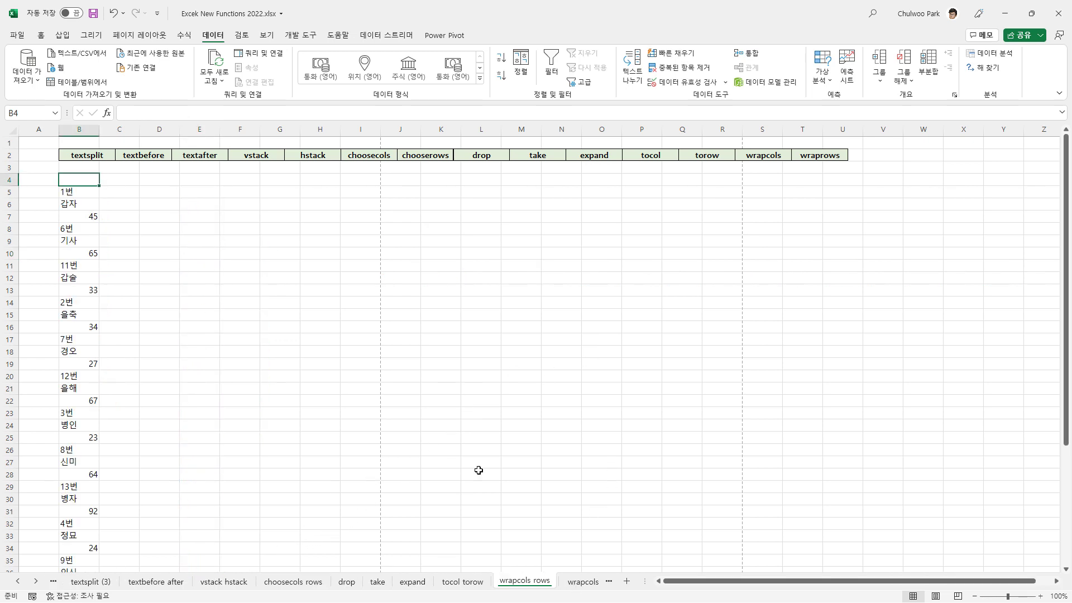
pyautogui.moveTo(70, 193); pyautogui.dragTo(68, 488)
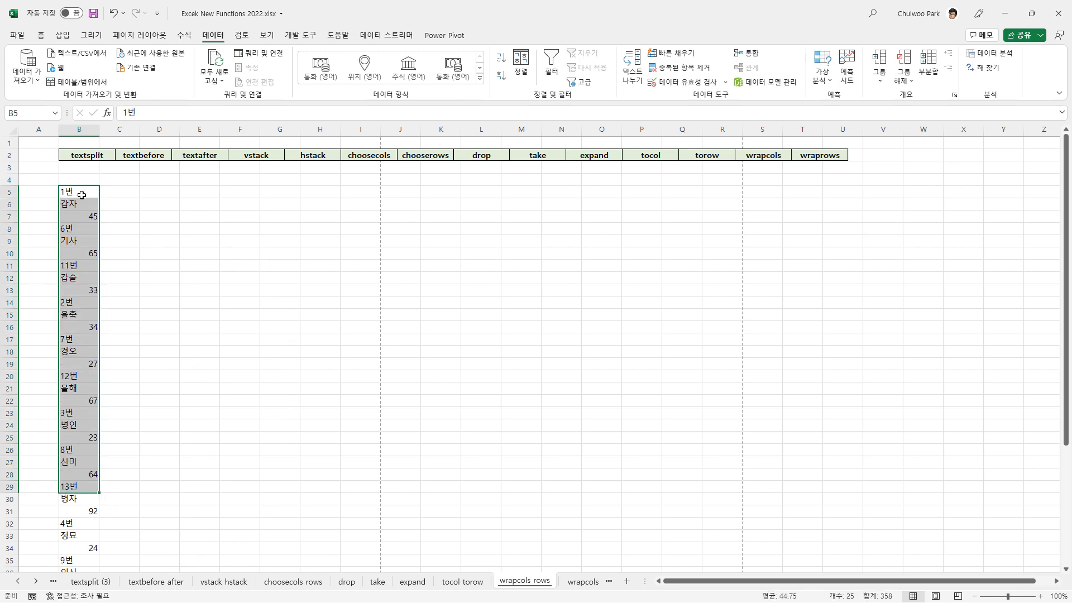
pyautogui.moveTo(82, 194); pyautogui.dragTo(82, 254)
pyautogui.moveTo(81, 192); pyautogui.dragTo(130, 192)
pyautogui.hotkey('ctrl', 'pageup')
pyautogui.click(529, 581)
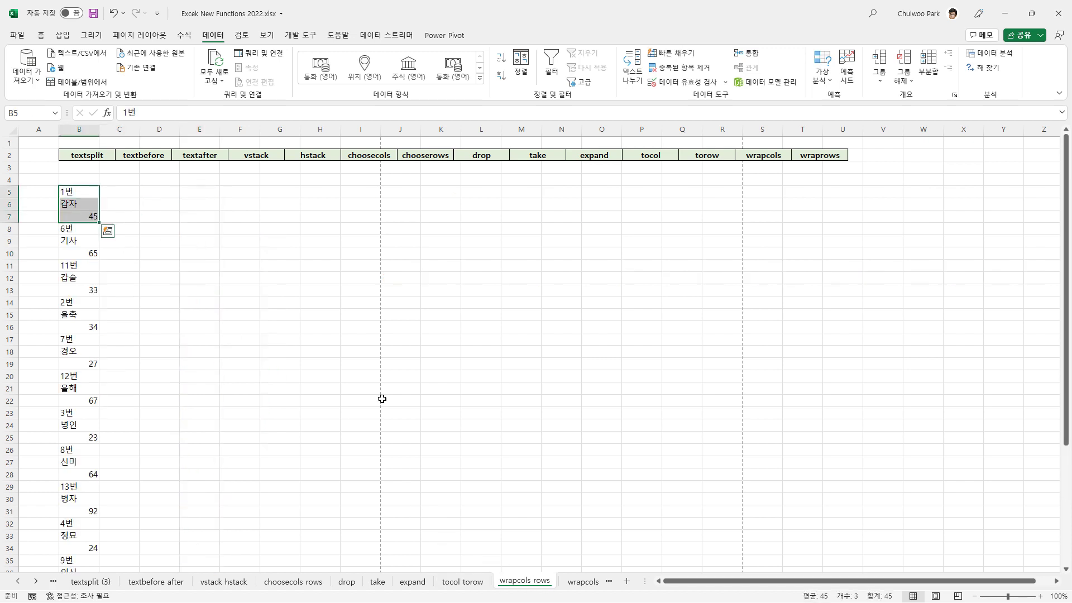
# Enter a WRAPCOLS formula in E5 that wraps B5:B49 into columns of 3 values
pyautogui.click(205, 193)
pyautogui.write('=')
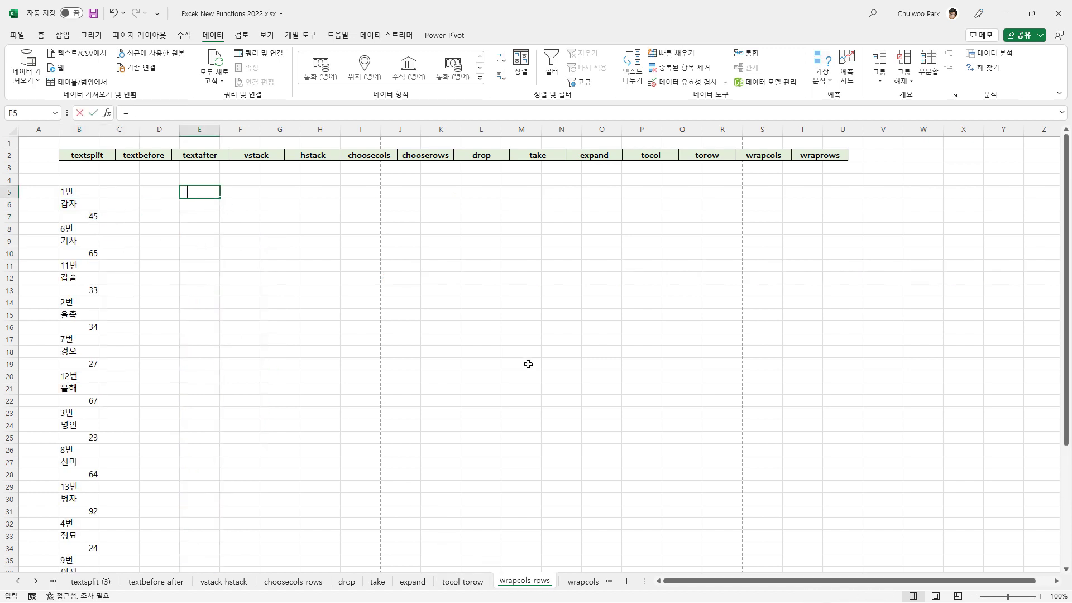
pyautogui.write('wrap')
pyautogui.press('Tab')
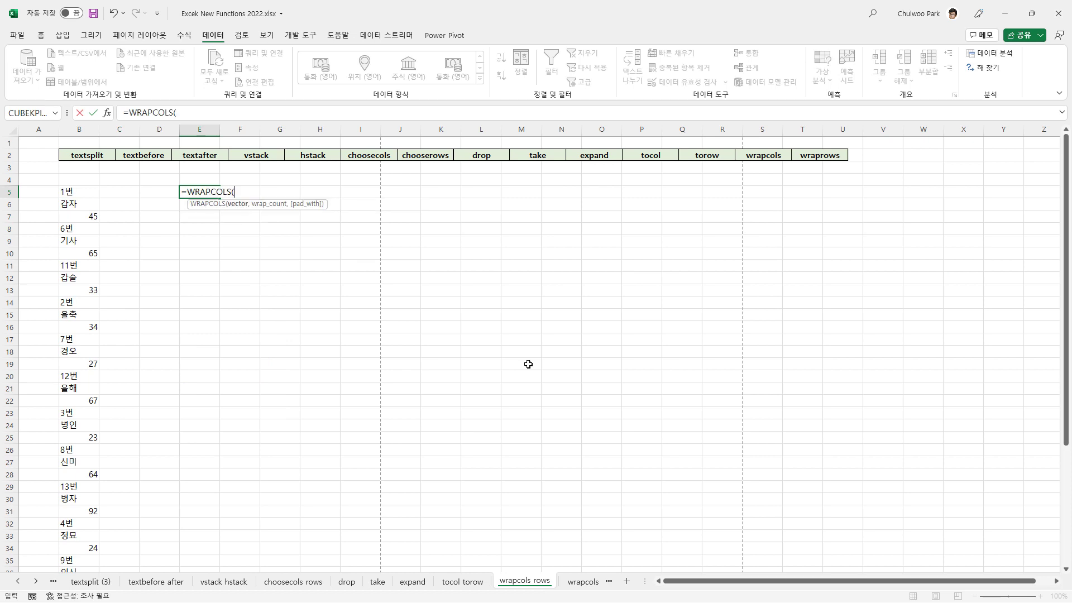
pyautogui.click(84, 196)
pyautogui.scroll(-6, 81, 500)
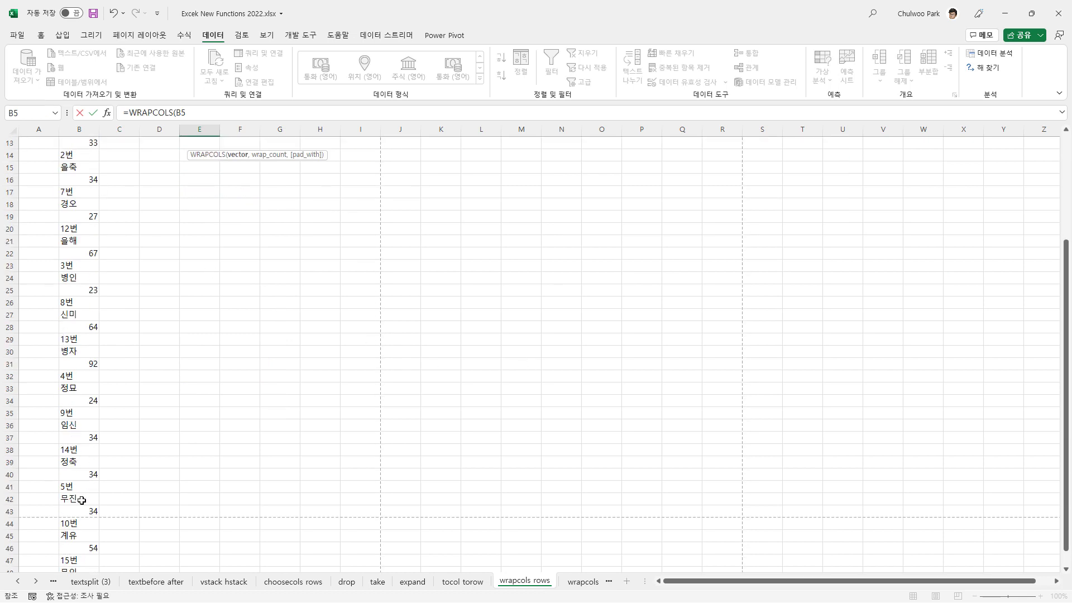
pyautogui.keyDown('shift'); pyautogui.click(84, 523); pyautogui.keyUp('shift')
pyautogui.scroll(6, 309, 369)
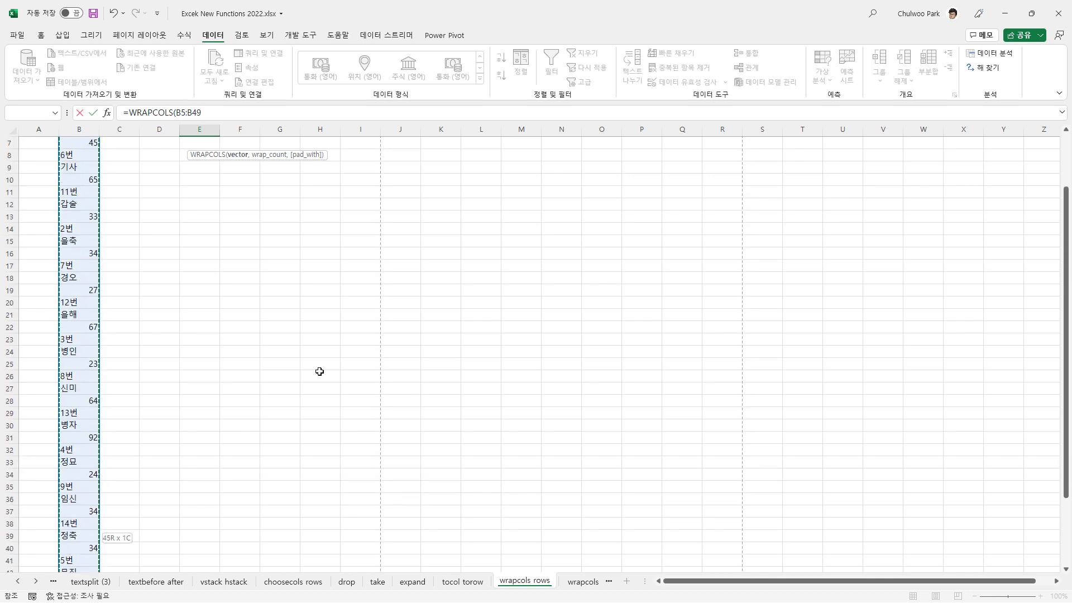
pyautogui.write(',3')
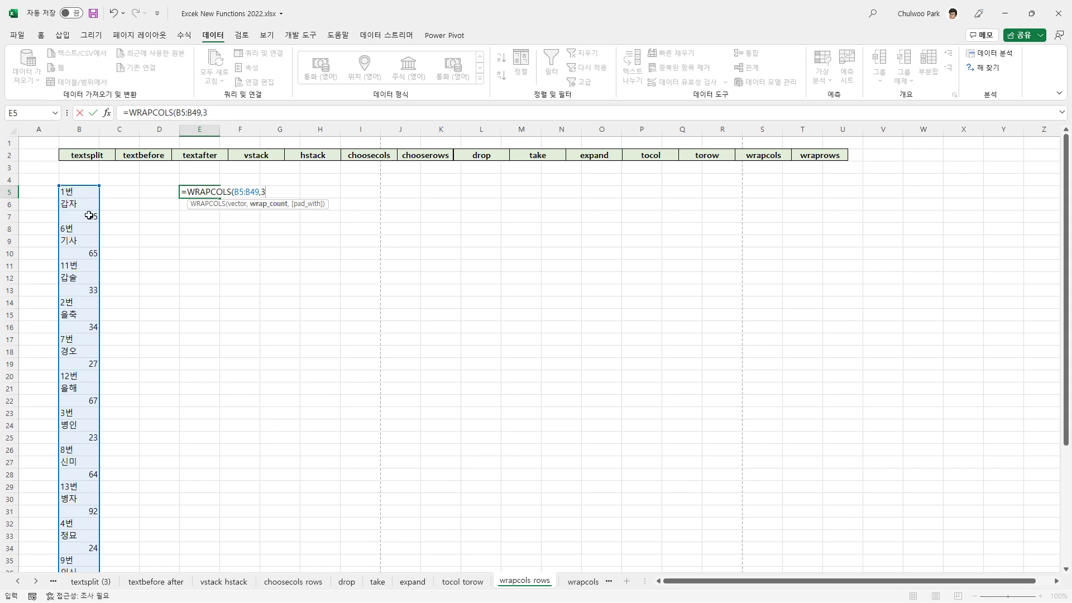
pyautogui.press('Return')
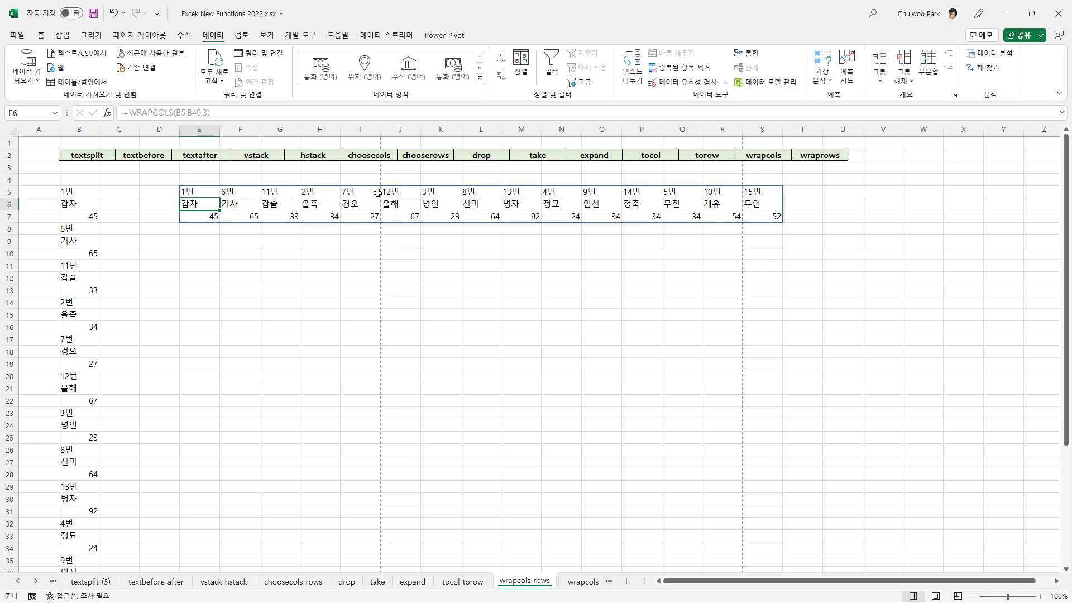
# Enter a WRAPROWS formula in E9 that wraps B5:B49 into rows of 3 values, and view the result
pyautogui.click(210, 246)
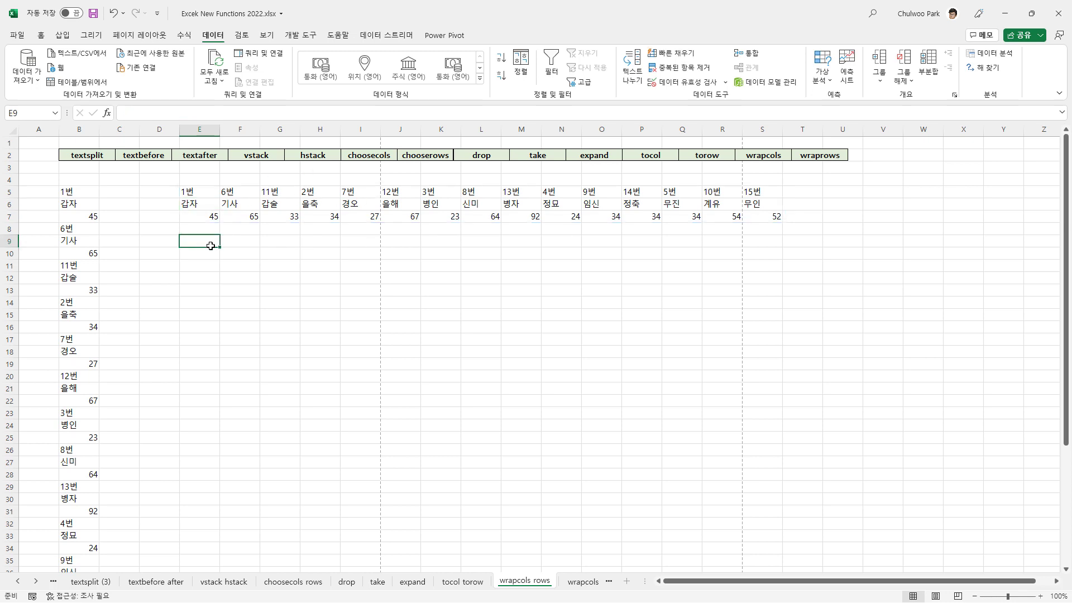
pyautogui.write('=')
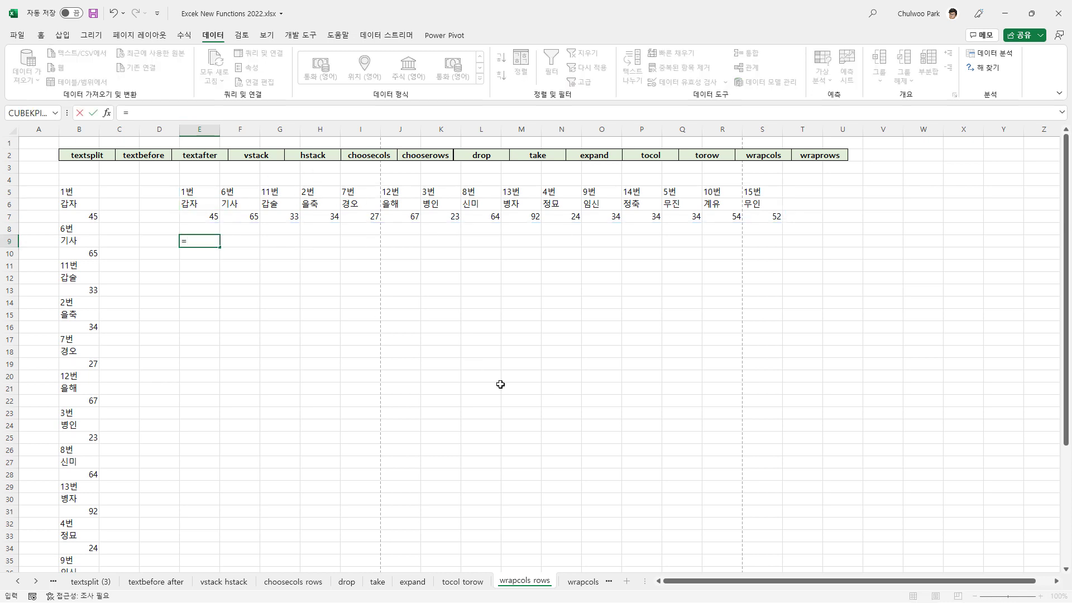
pyautogui.write('wr')
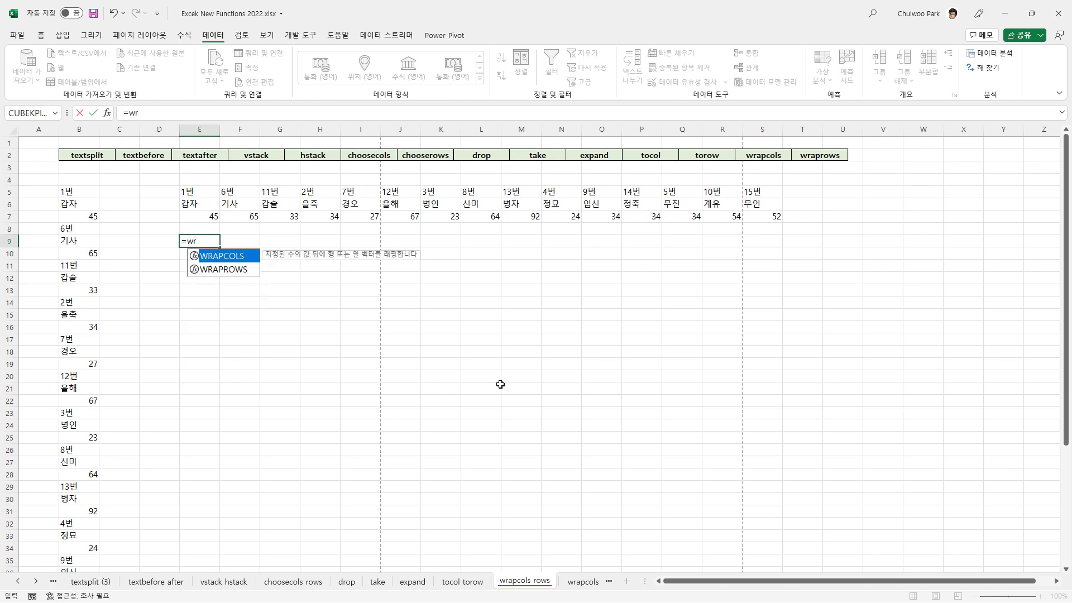
pyautogui.press('Down')
pyautogui.press('Tab')
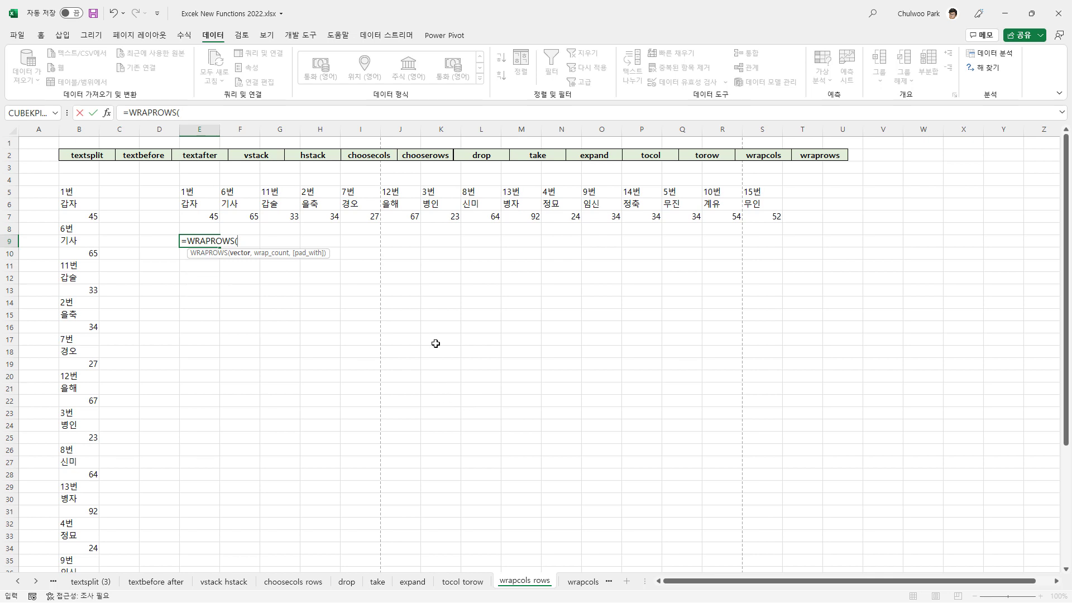
pyautogui.click(74, 191)
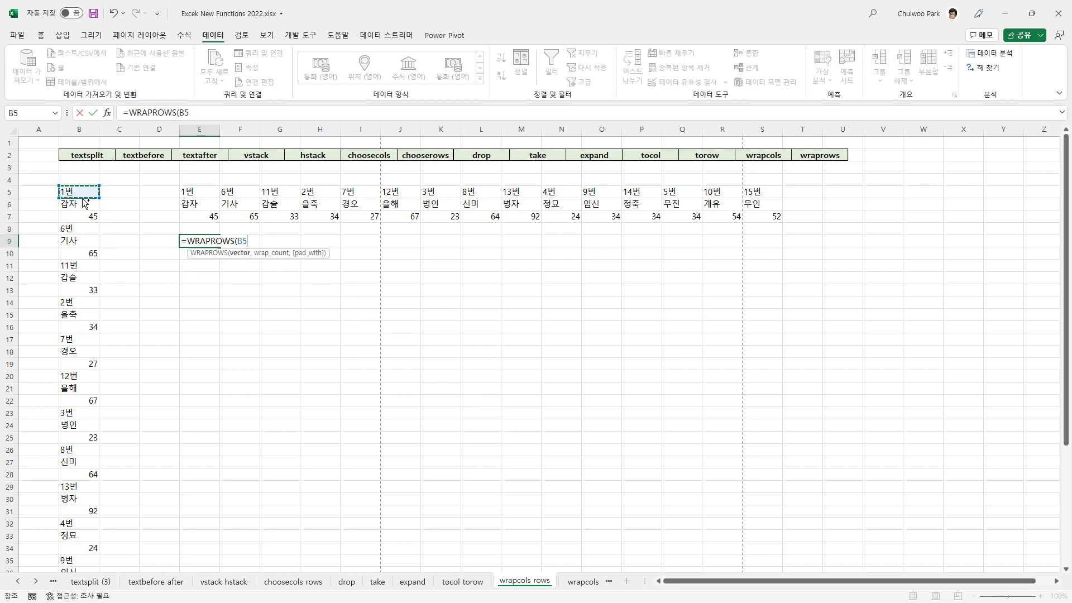
pyautogui.hotkey('ctrl', 'shift', 'Down')
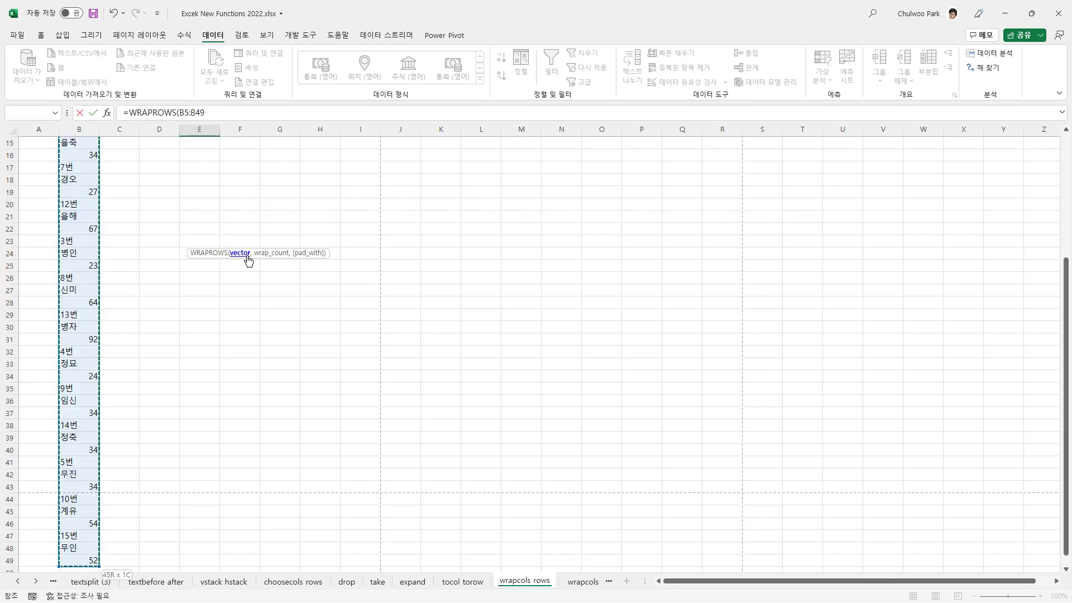
pyautogui.scroll(2, 294, 181)
pyautogui.scroll(2, 294, 181)
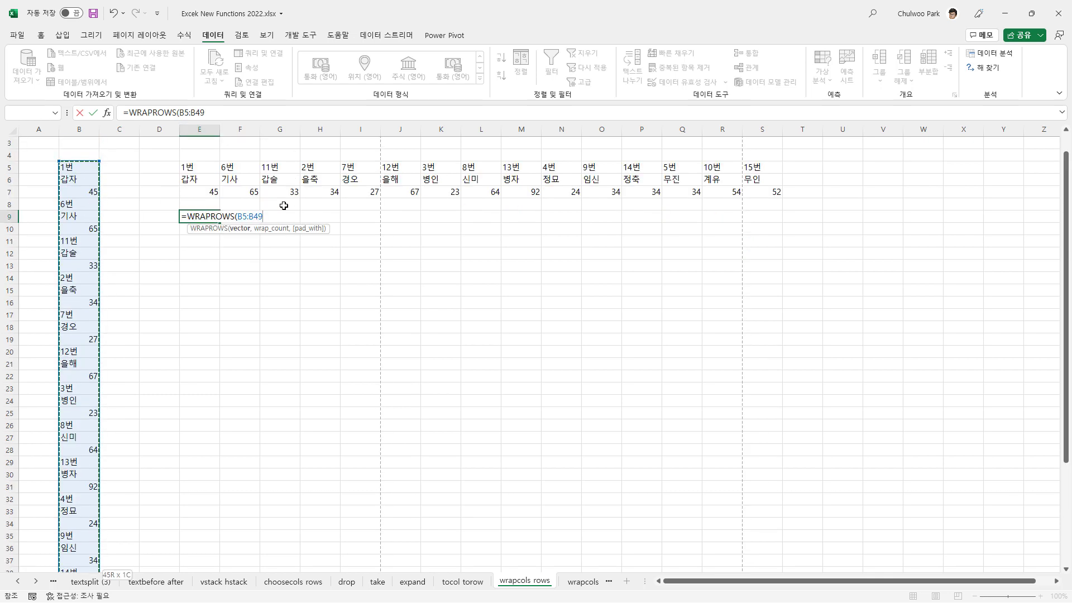
pyautogui.write(',3')
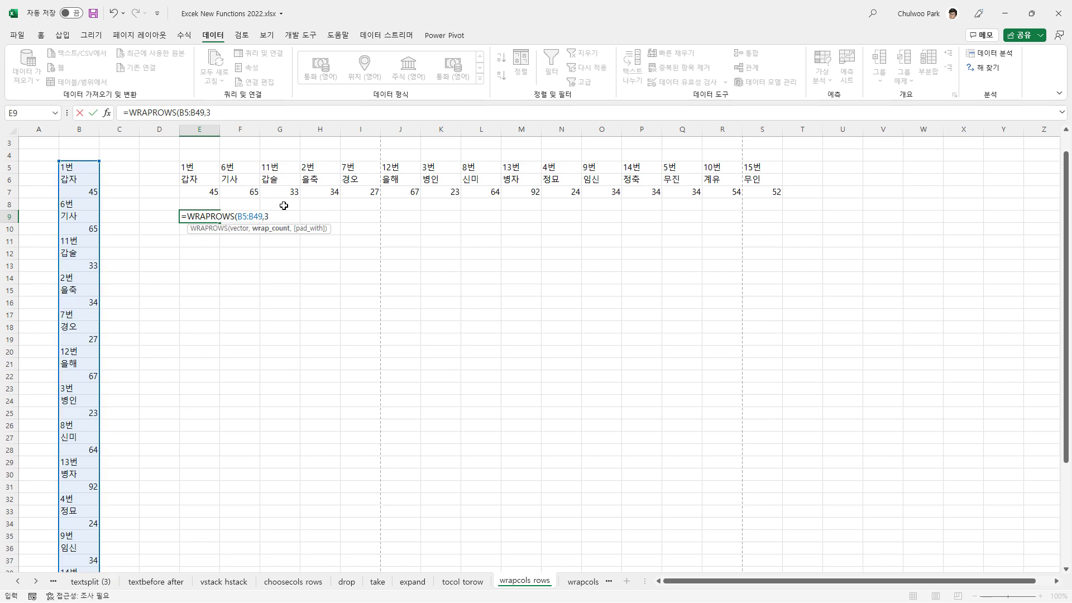
pyautogui.press('Return')
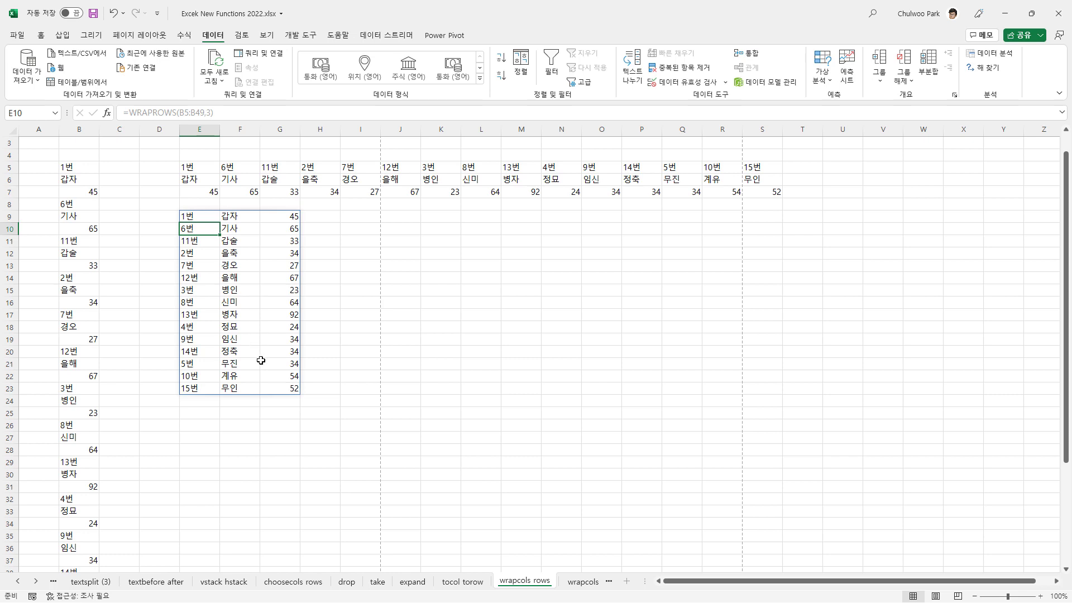
pyautogui.scroll(1, 258, 360)
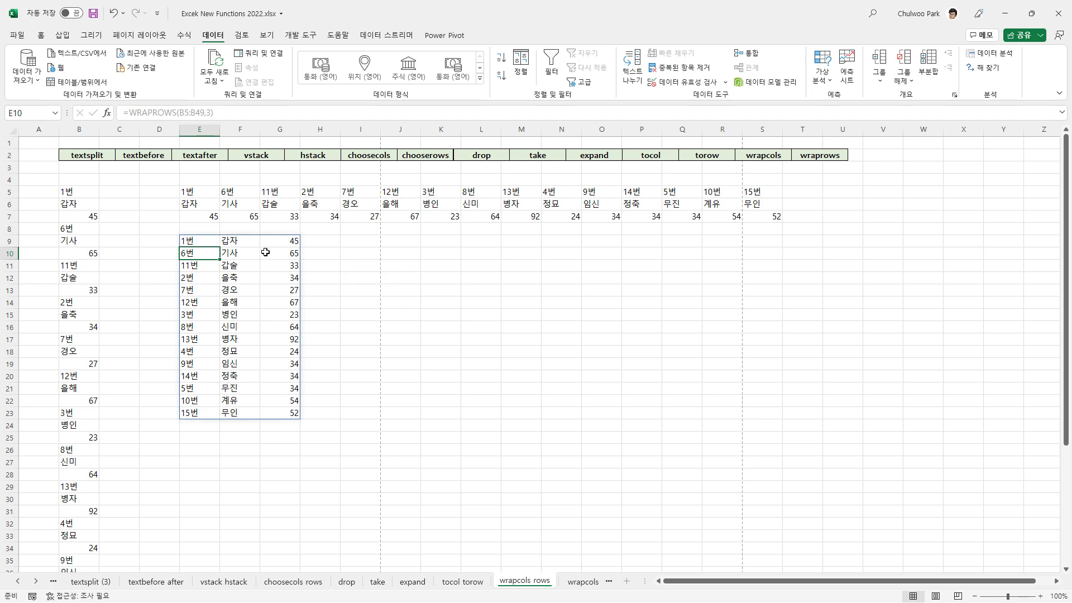
pyautogui.click(357, 239)
# Open the "wrapcols rows (2)" sheet and select its source list in B6:B26
pyautogui.click(573, 588)
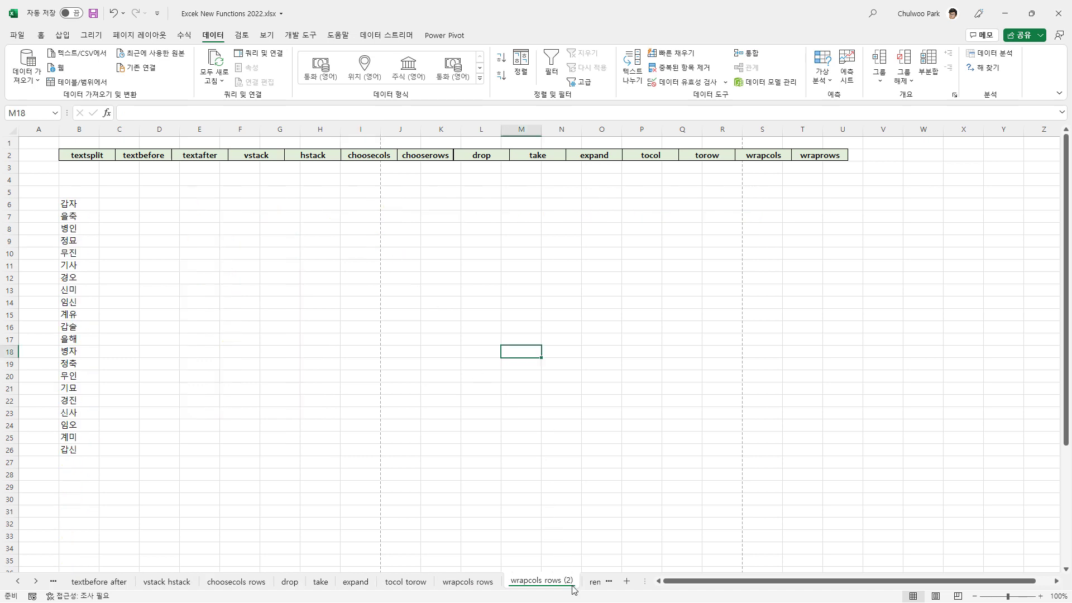
pyautogui.click(125, 263)
pyautogui.moveTo(81, 206); pyautogui.dragTo(80, 452)
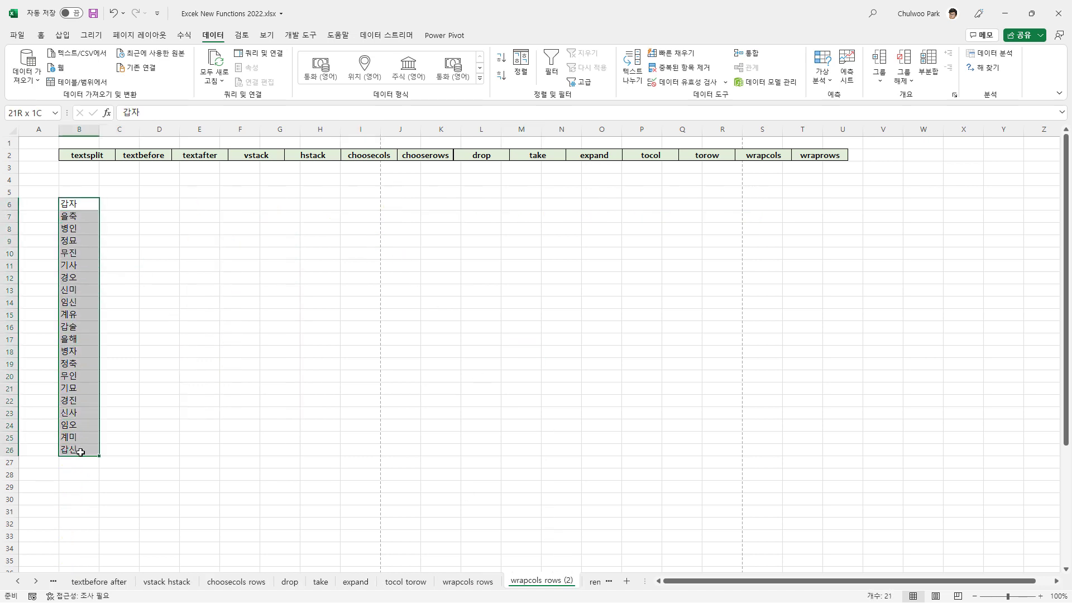
# Enter a WRAPROWS formula in E6 that wraps the list in B6:B26 into rows of 3 values
pyautogui.click(197, 210)
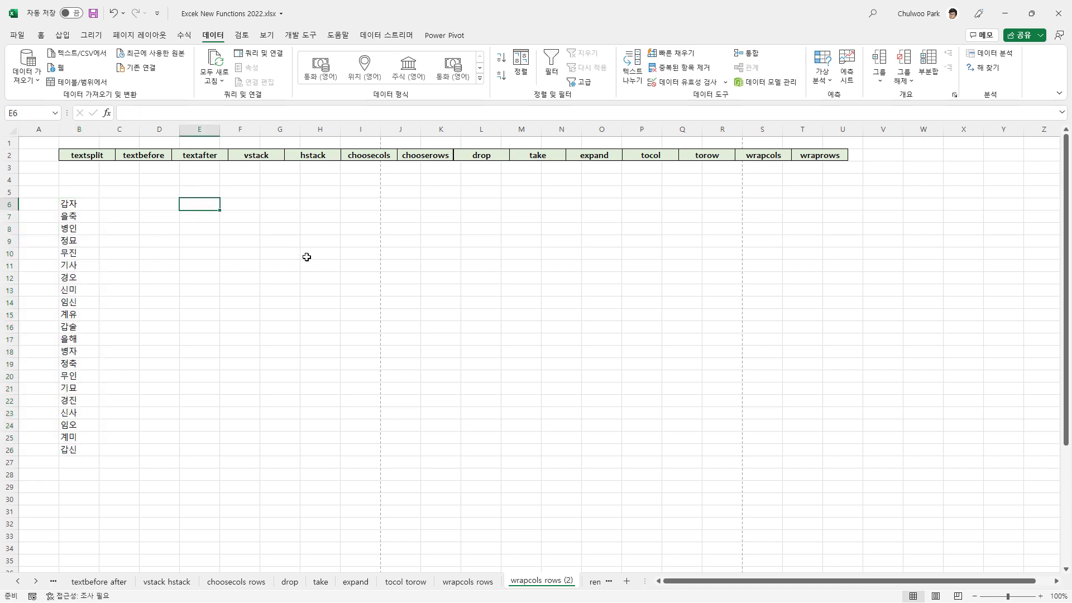
pyautogui.write('=')
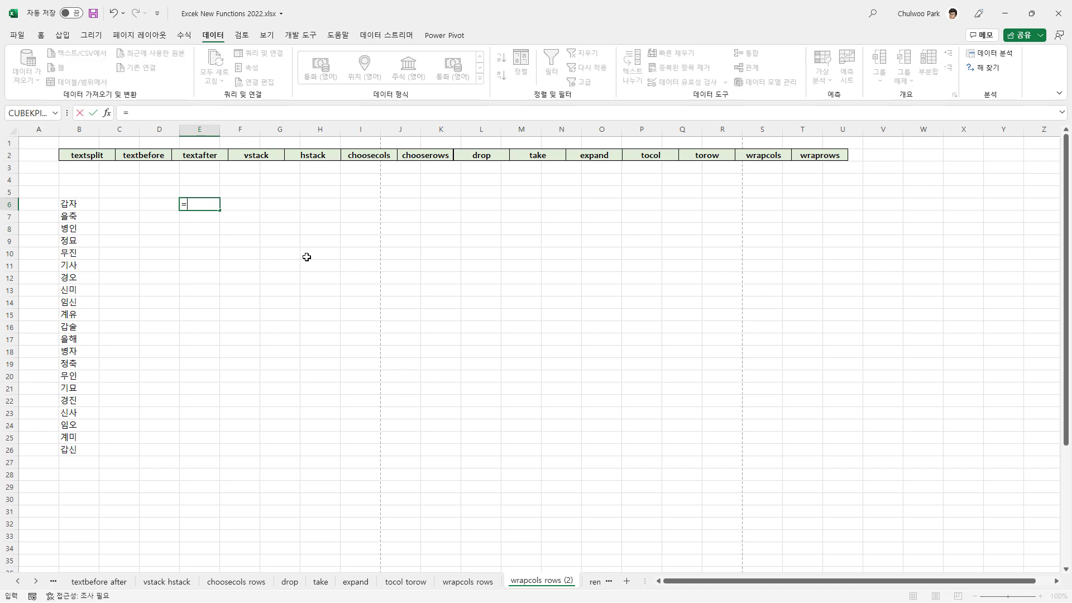
pyautogui.write('wra')
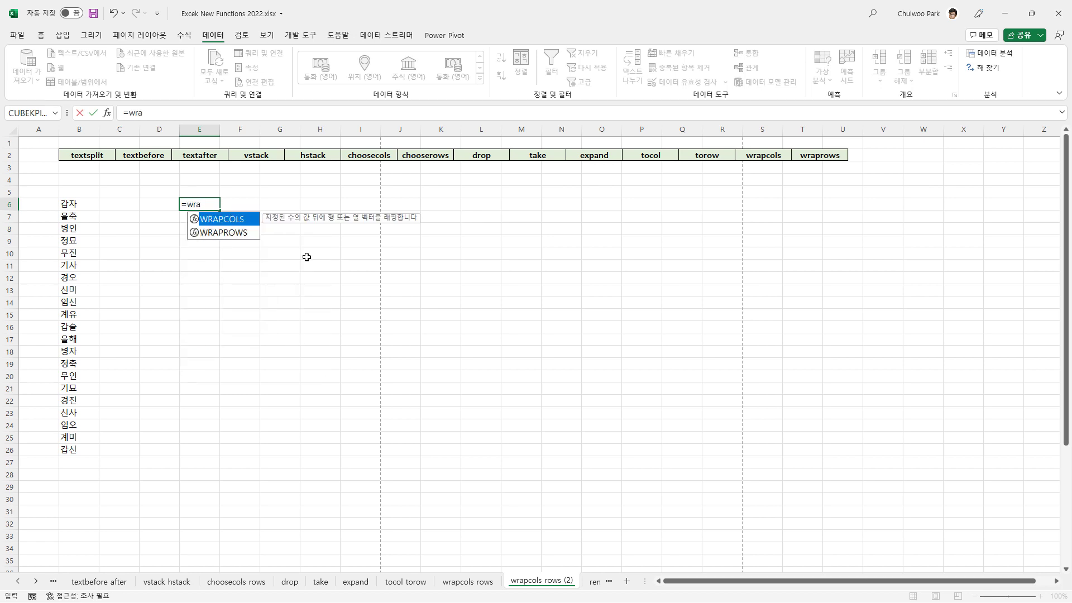
pyautogui.press('Down')
pyautogui.press('Tab')
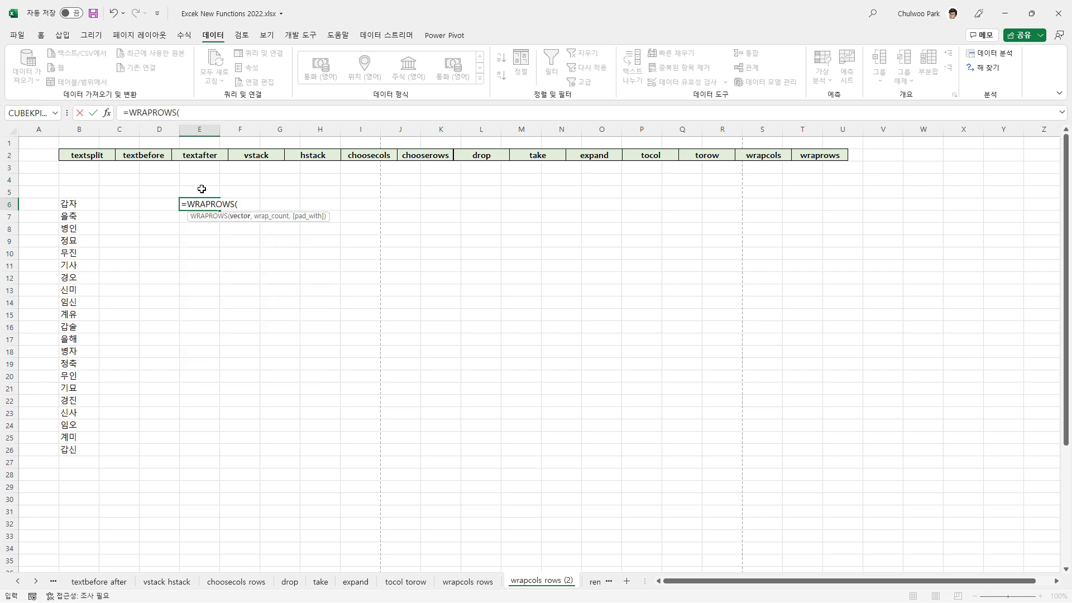
pyautogui.moveTo(85, 206); pyautogui.dragTo(84, 448)
pyautogui.write(',3')
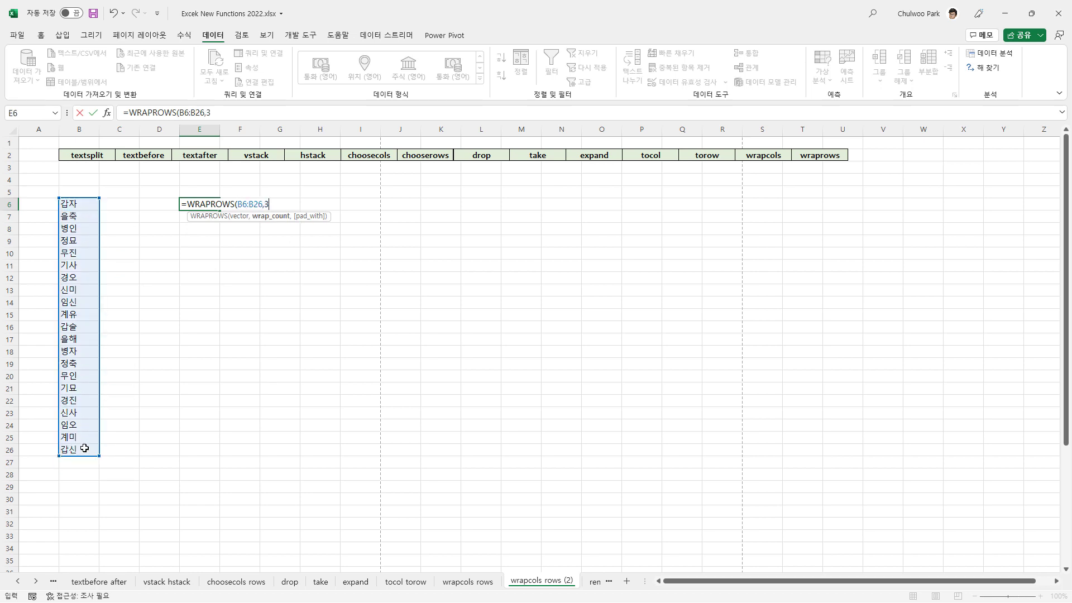
pyautogui.write(')')
pyautogui.press('Return')
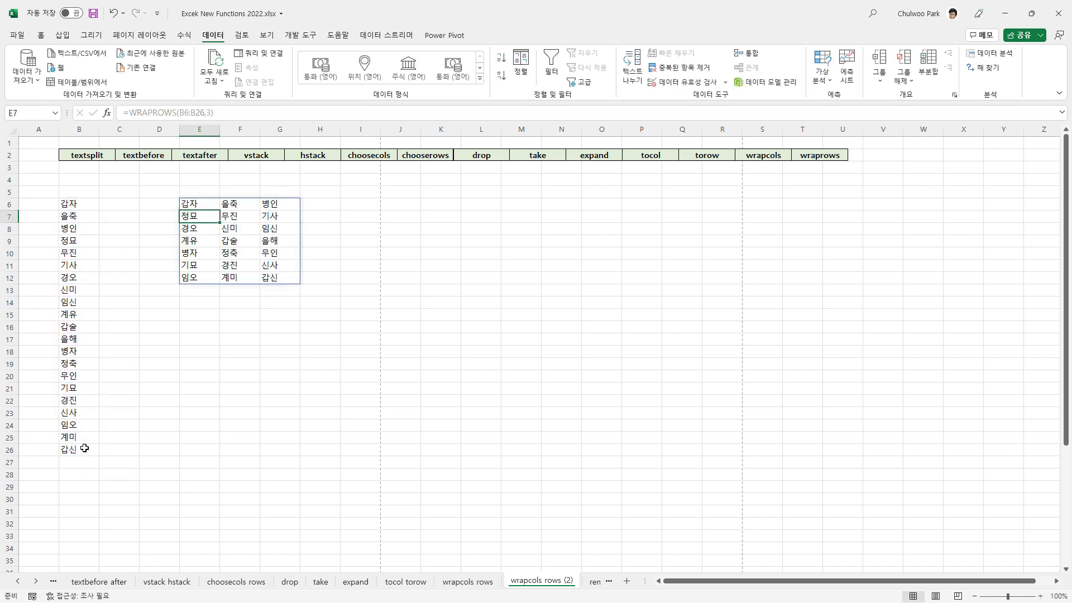
pyautogui.press('Down')
pyautogui.press('Down')
pyautogui.press('Down')
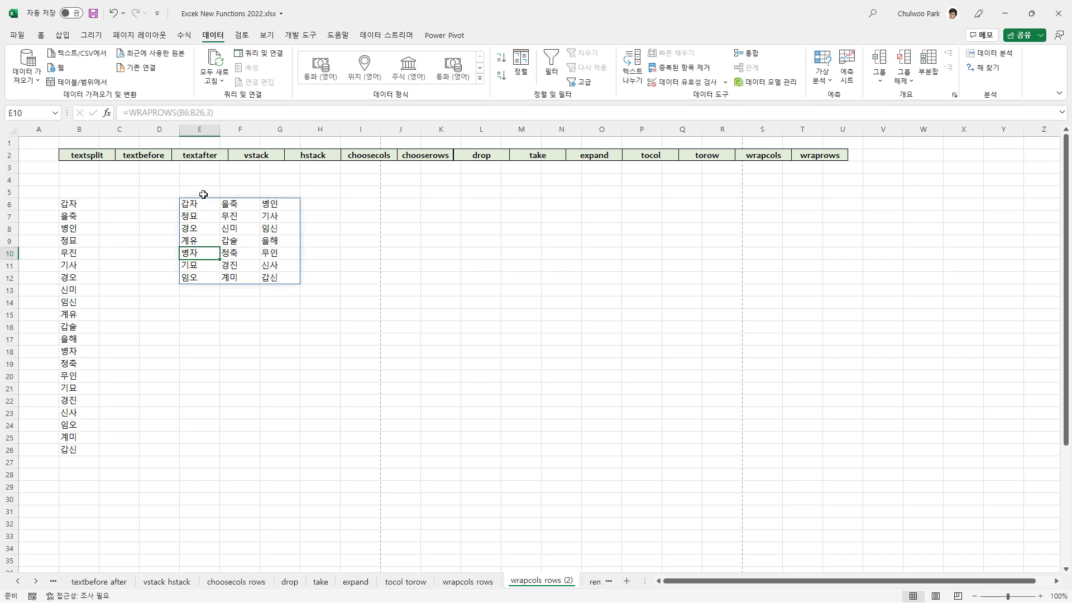
# Number the three wrapped columns 1, 2 and 3 in E5:G5
pyautogui.click(203, 195)
pyautogui.write('1')
pyautogui.press('Tab')
pyautogui.write('2')
pyautogui.press('Tab')
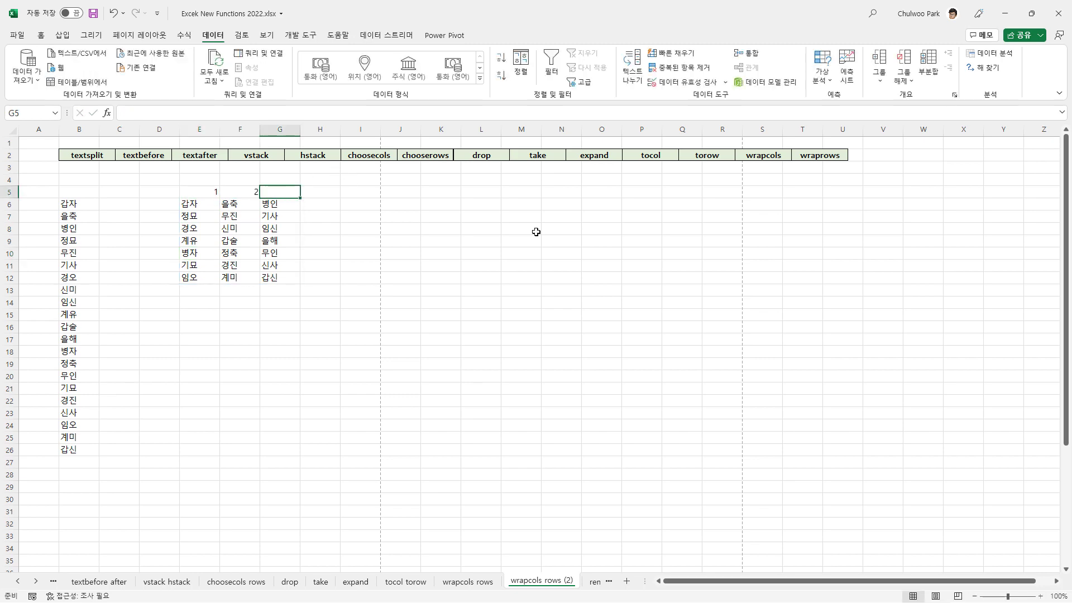
pyautogui.write('3')
pyautogui.press('Down')
# Examine the wrapped entries in the third column of the result, from G6 to G12
pyautogui.press('Down')
pyautogui.press('Down')
pyautogui.press('Down')
pyautogui.press('Down')
pyautogui.press('Down')
pyautogui.press('Down')
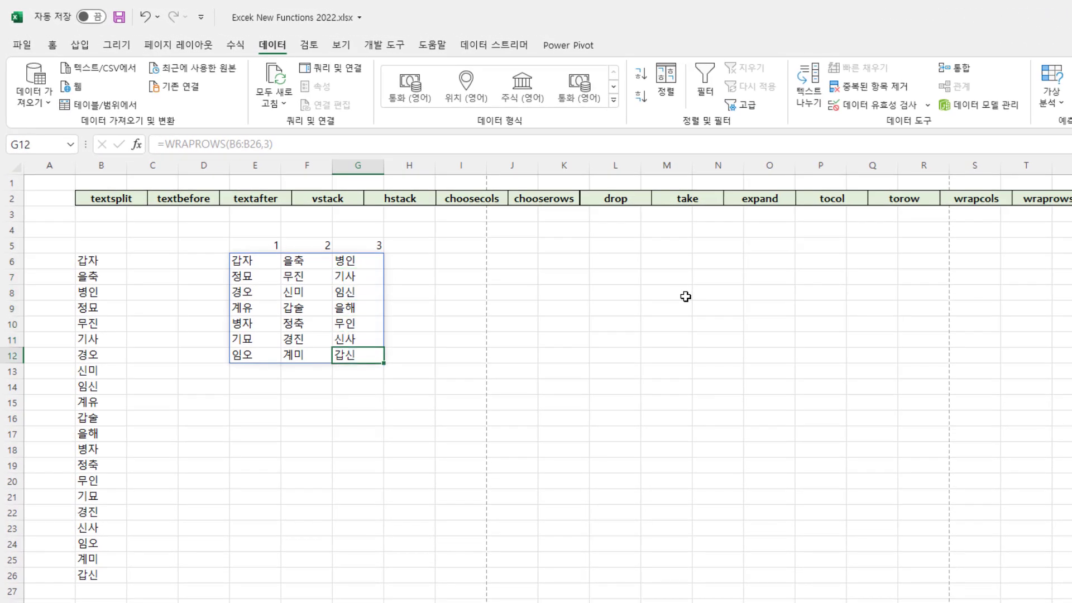
pyautogui.press('Down')
pyautogui.press('Down')
pyautogui.press('Up')
pyautogui.press('Up')
pyautogui.press('Up')
pyautogui.press('Up')
pyautogui.press('Up')
pyautogui.press('Up')
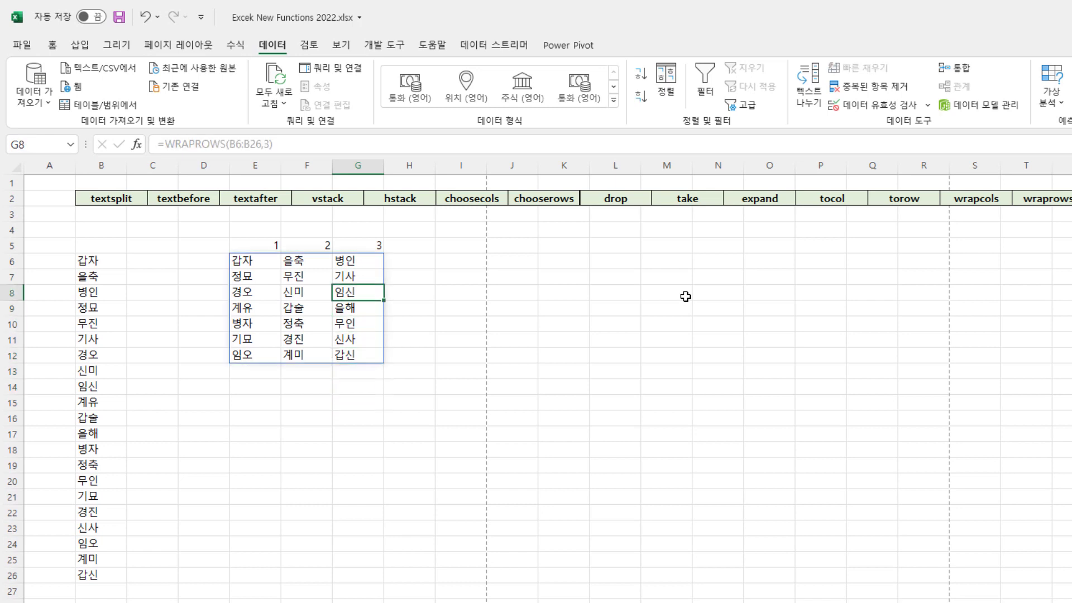
pyautogui.press('Up')
pyautogui.press('Up')
# Enter =RAND() in C6 and fill it down alongside the list to C26
pyautogui.press('Left')
pyautogui.press('Left')
pyautogui.press('Left')
pyautogui.press('Left')
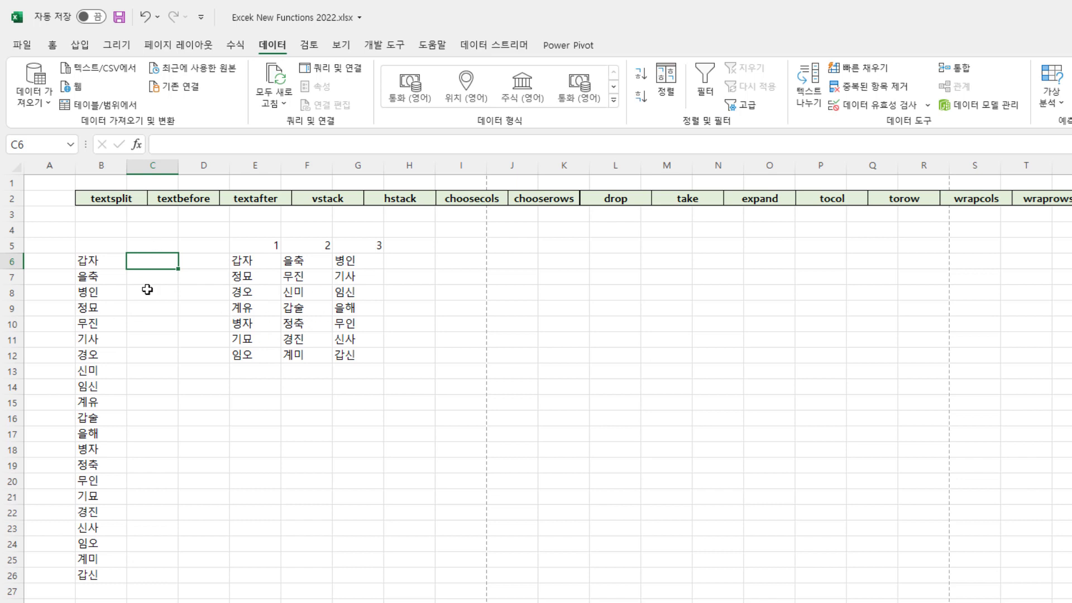
pyautogui.write('=rand()')
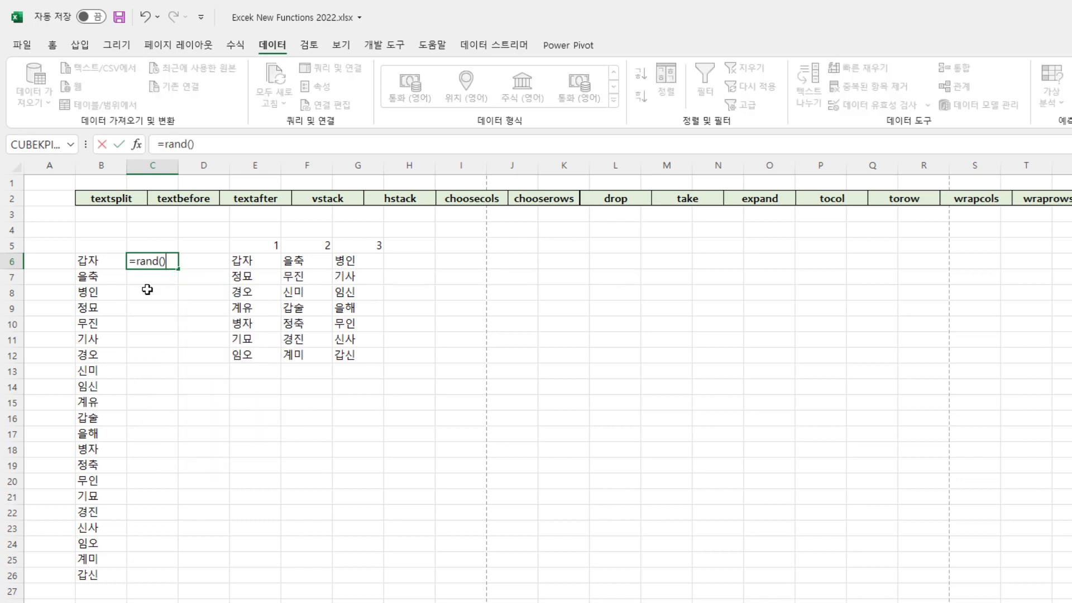
pyautogui.press('Return')
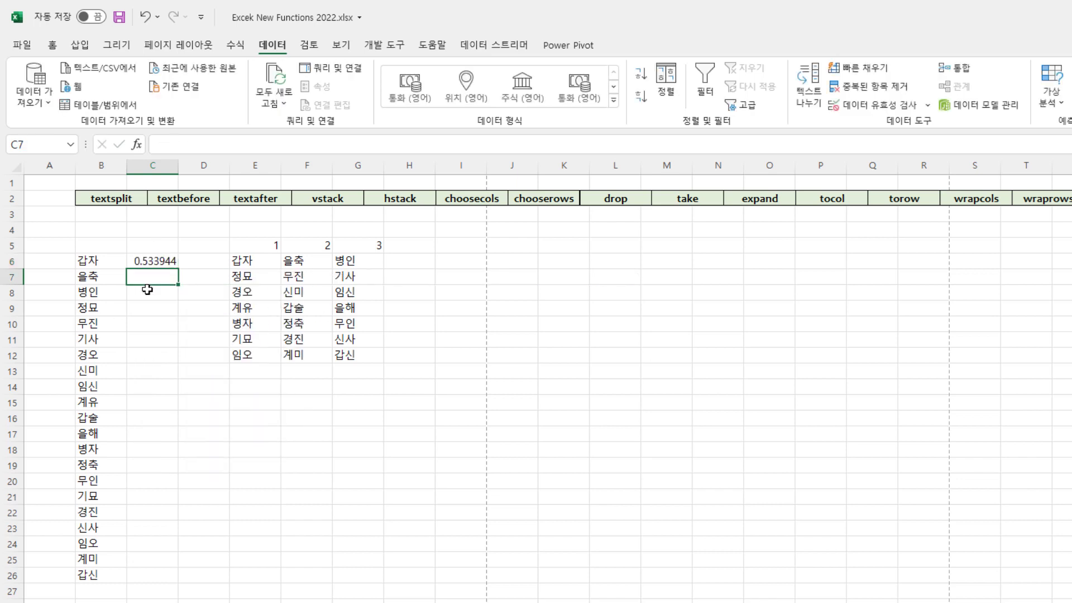
pyautogui.click(162, 258)
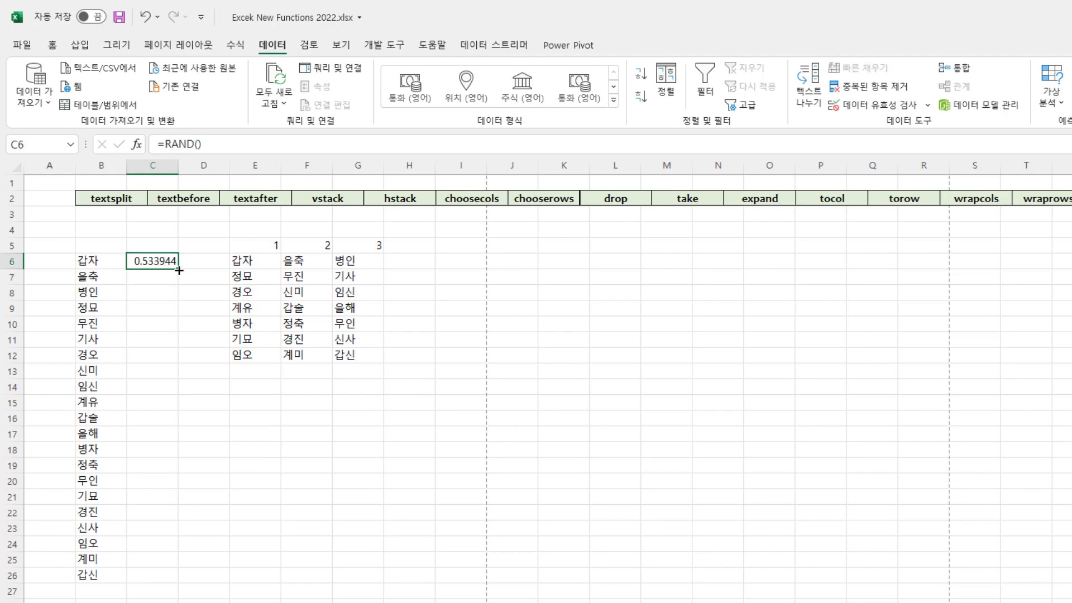
pyautogui.doubleClick(179, 270)
pyautogui.click(215, 465)
# Shuffle the list by sorting B6:C26 in ascending order of the random numbers in column C five times
pyautogui.moveTo(81, 260); pyautogui.dragTo(162, 575)
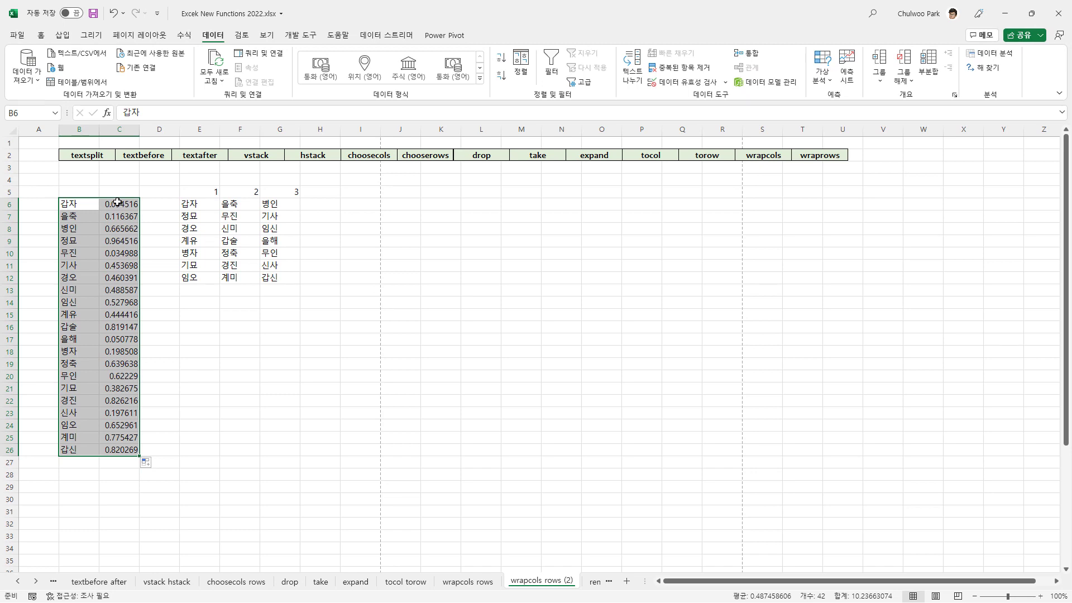
pyautogui.press('Tab')
pyautogui.click(41, 35)
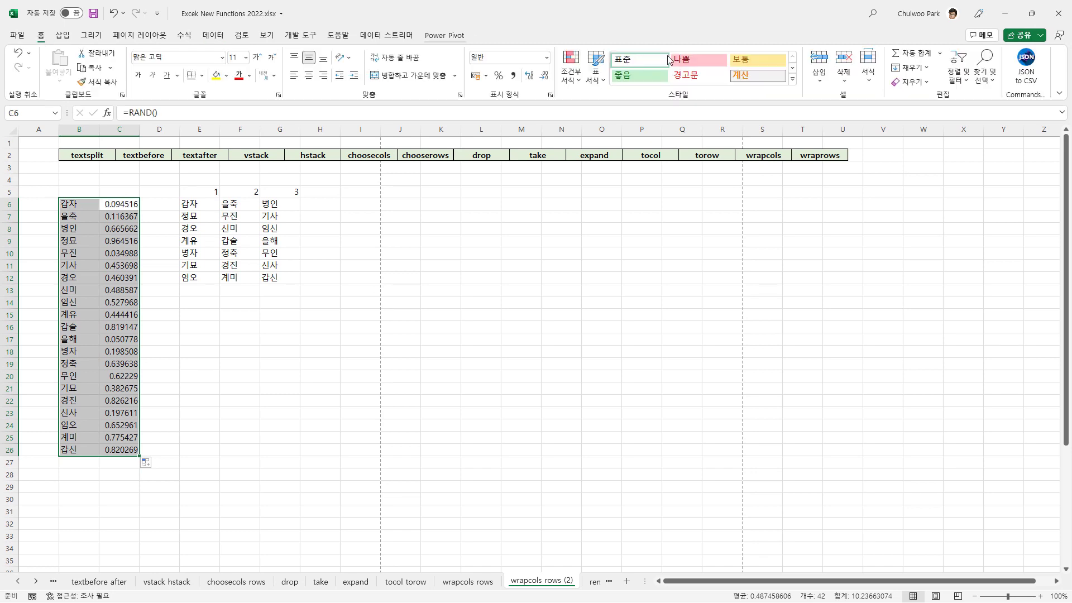
pyautogui.click(959, 70)
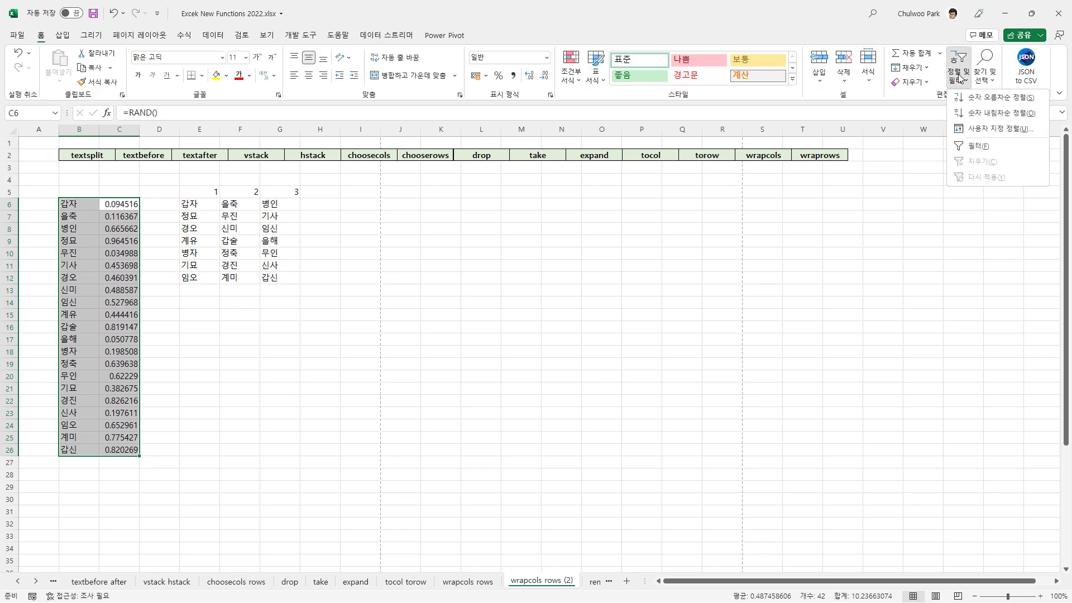
pyautogui.click(999, 97)
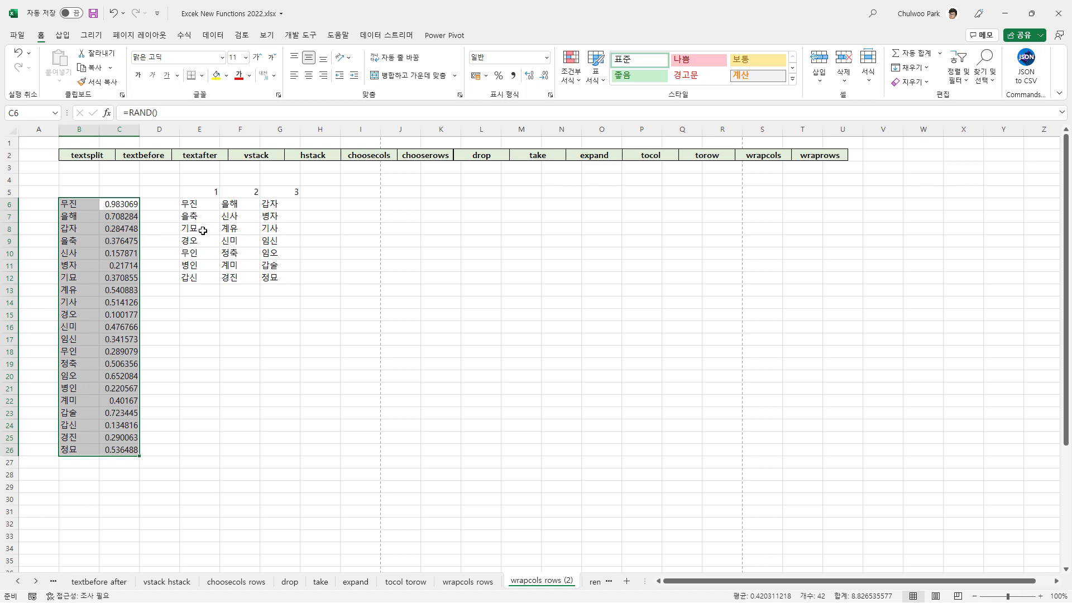
pyautogui.click(958, 63)
pyautogui.click(973, 104)
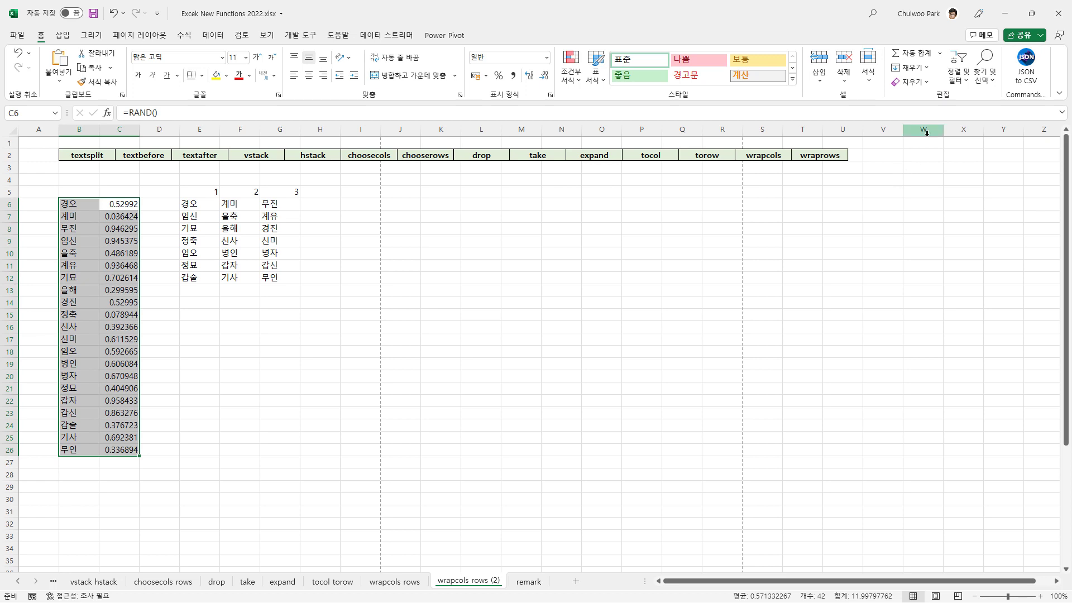
pyautogui.click(957, 82)
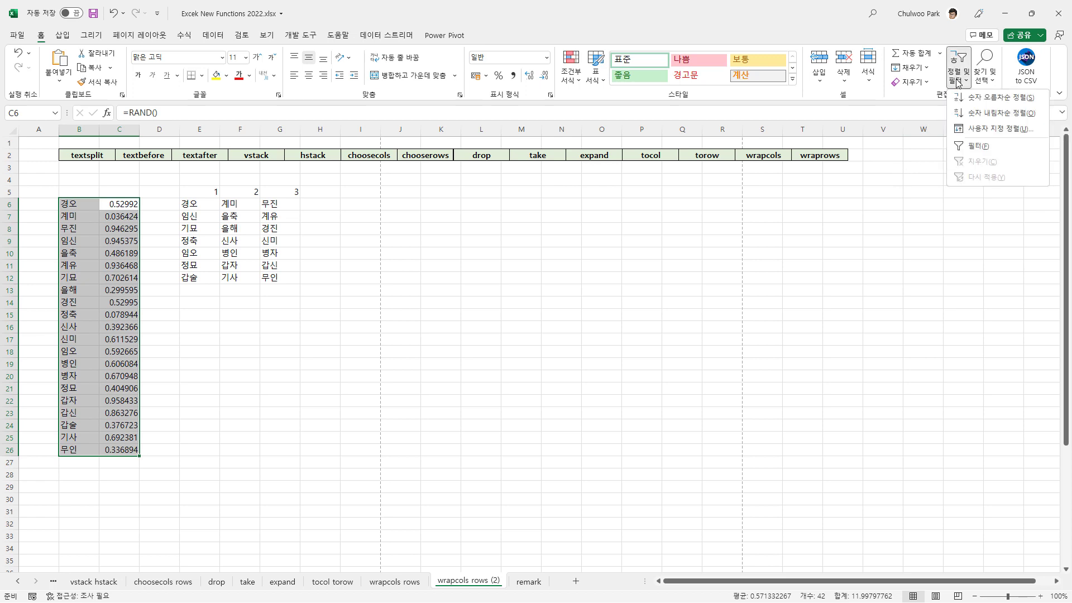
pyautogui.click(969, 97)
pyautogui.click(964, 83)
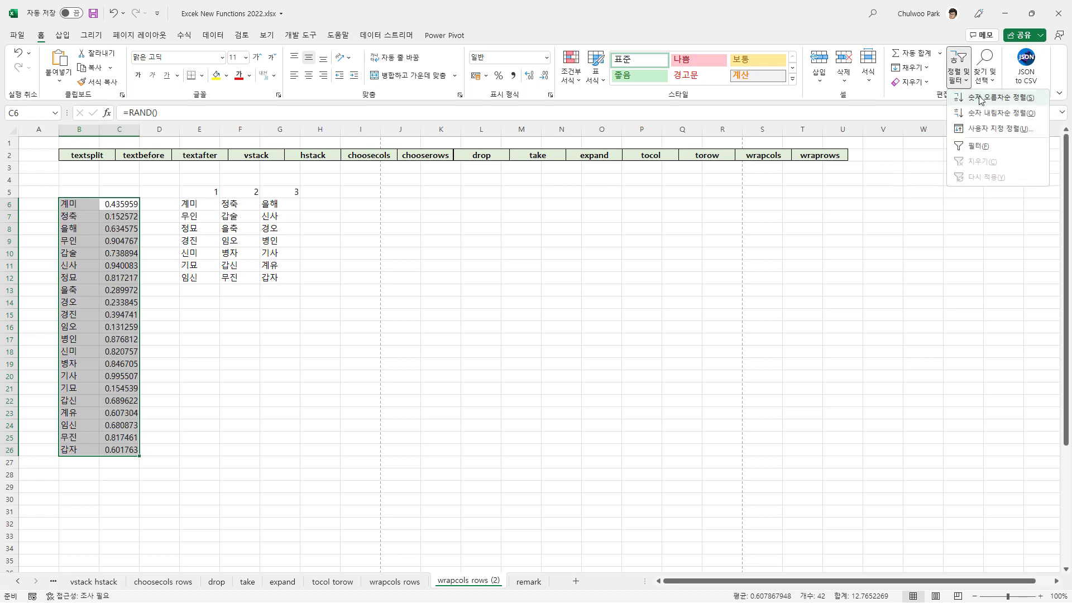
pyautogui.click(983, 98)
pyautogui.click(965, 83)
pyautogui.click(983, 99)
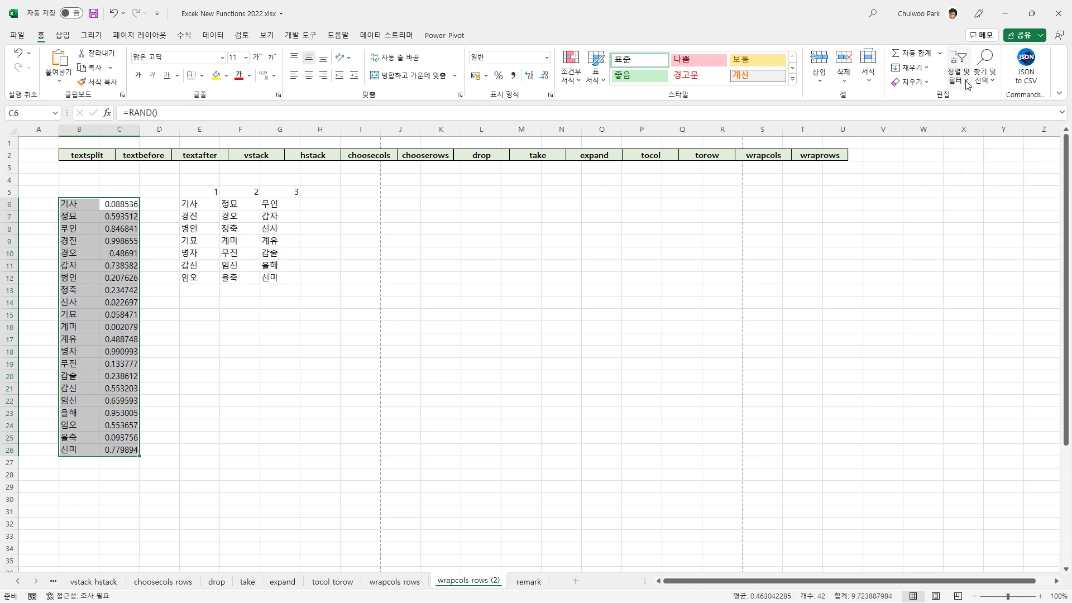
# Enter =TRANSPOSE(E6#) in J6 to turn the wrapped groups into horizontal rows
pyautogui.click(404, 206)
pyautogui.write('=tran')
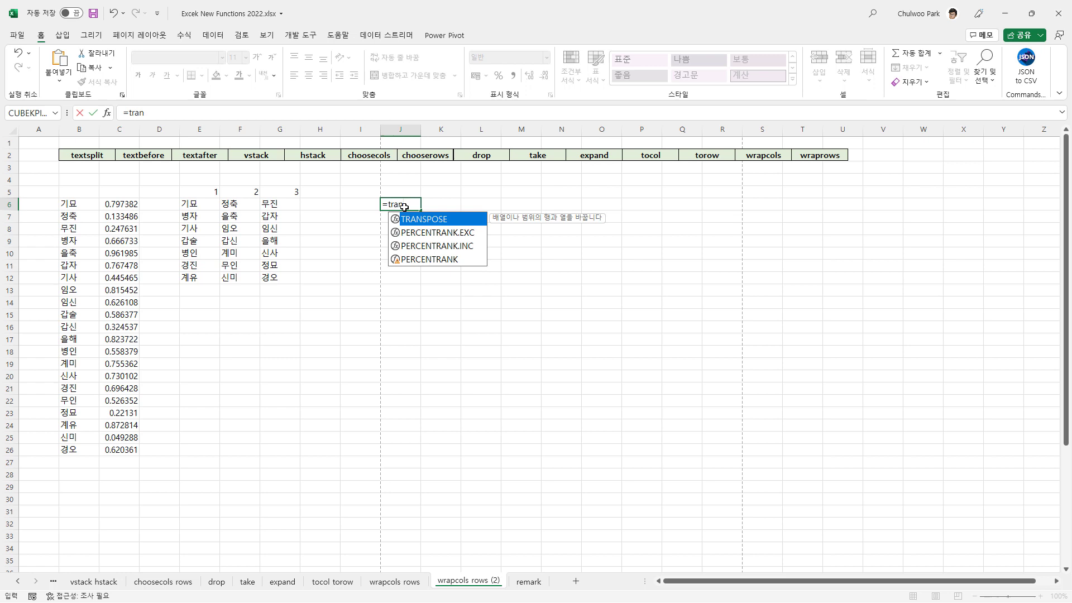
pyautogui.press('Tab')
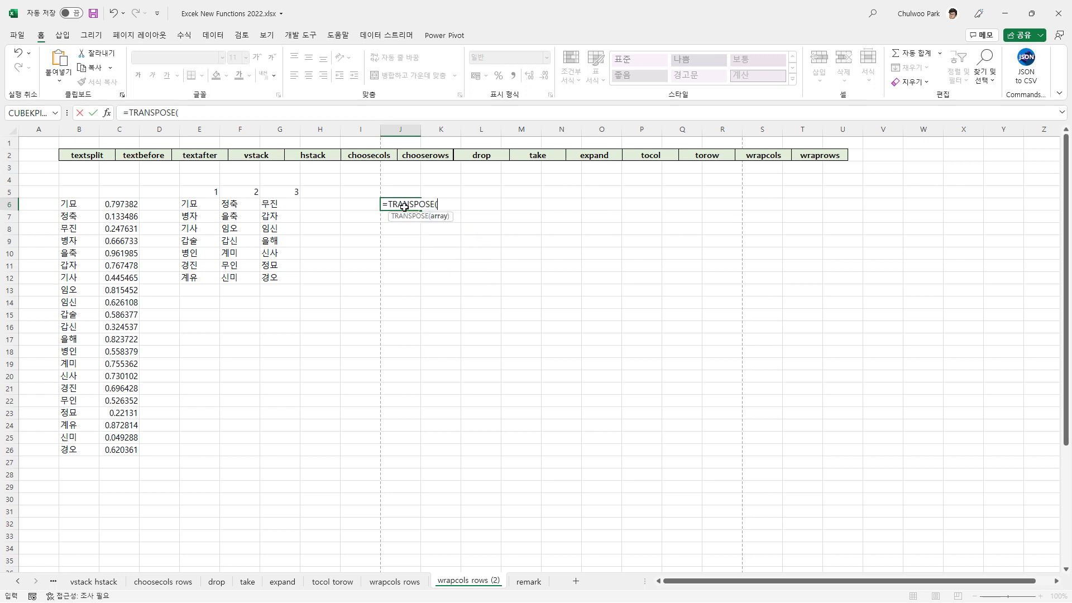
pyautogui.click(190, 204)
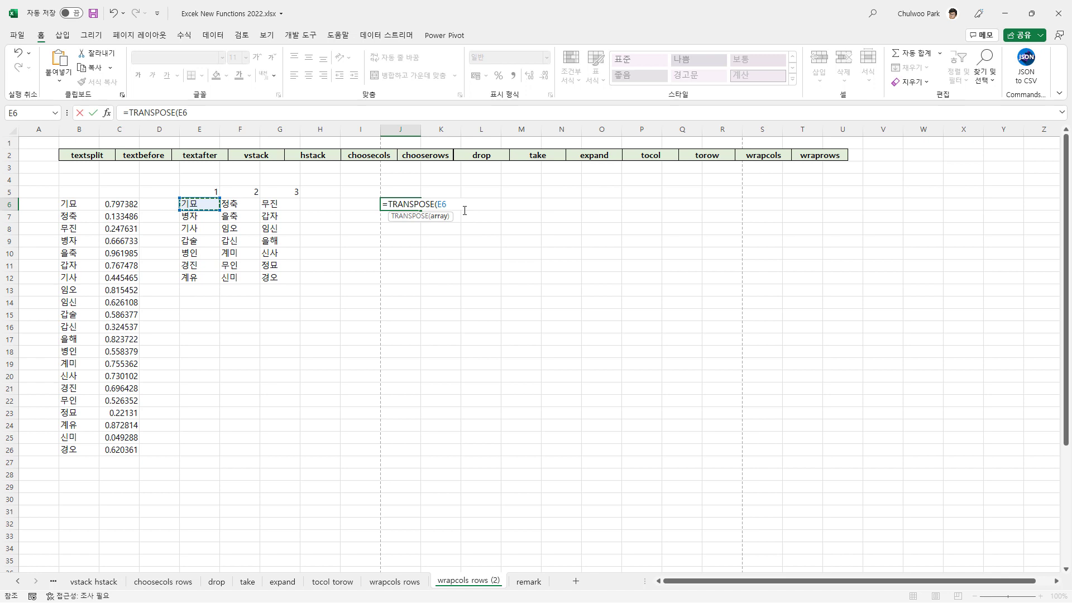
pyautogui.write('#')
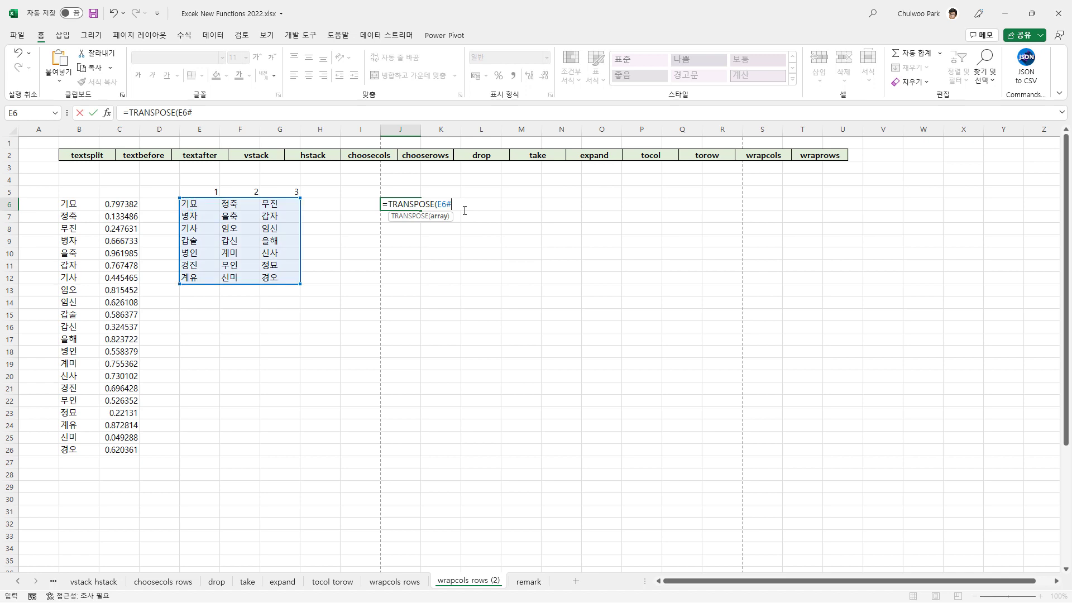
pyautogui.press('Return')
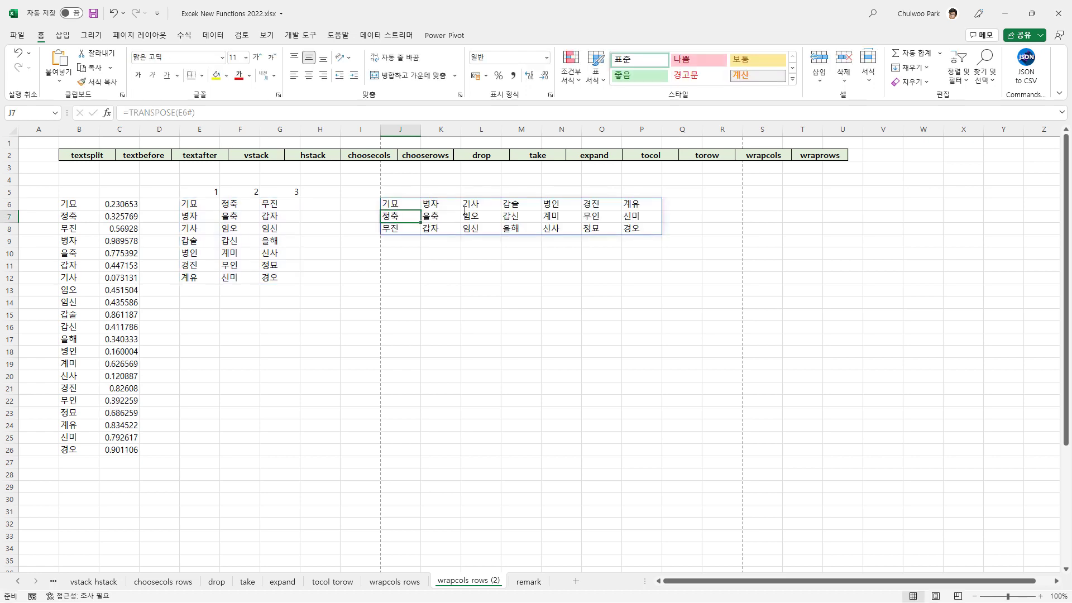
# Number the three transposed rows 1, 2 and 3 in I6:I8
pyautogui.click(370, 202)
pyautogui.write('1')
pyautogui.press('Return')
pyautogui.write('2')
pyautogui.press('Return')
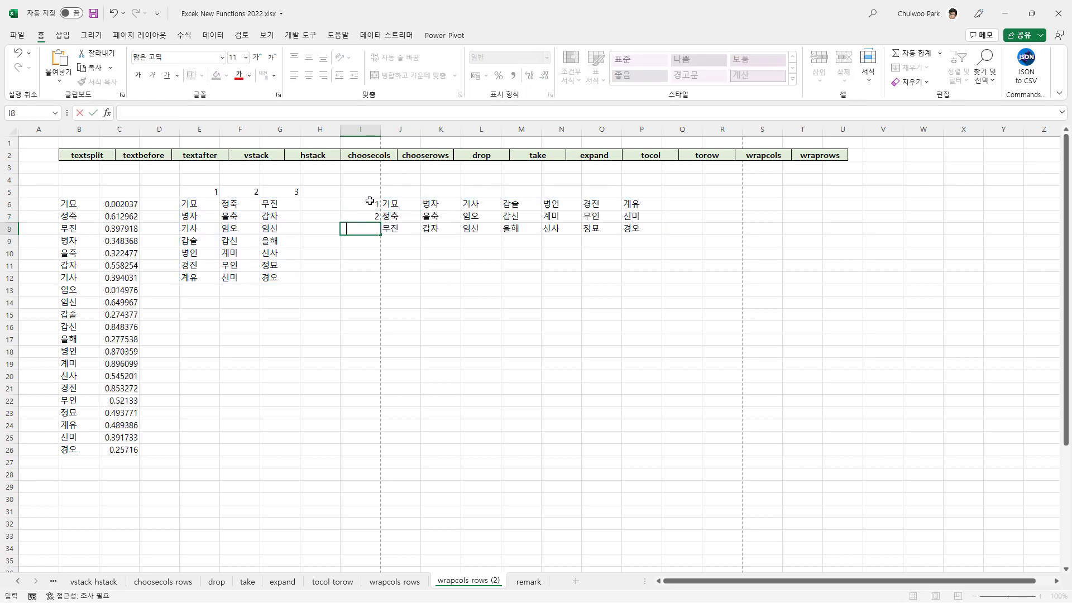
pyautogui.write('3')
pyautogui.press('Return')
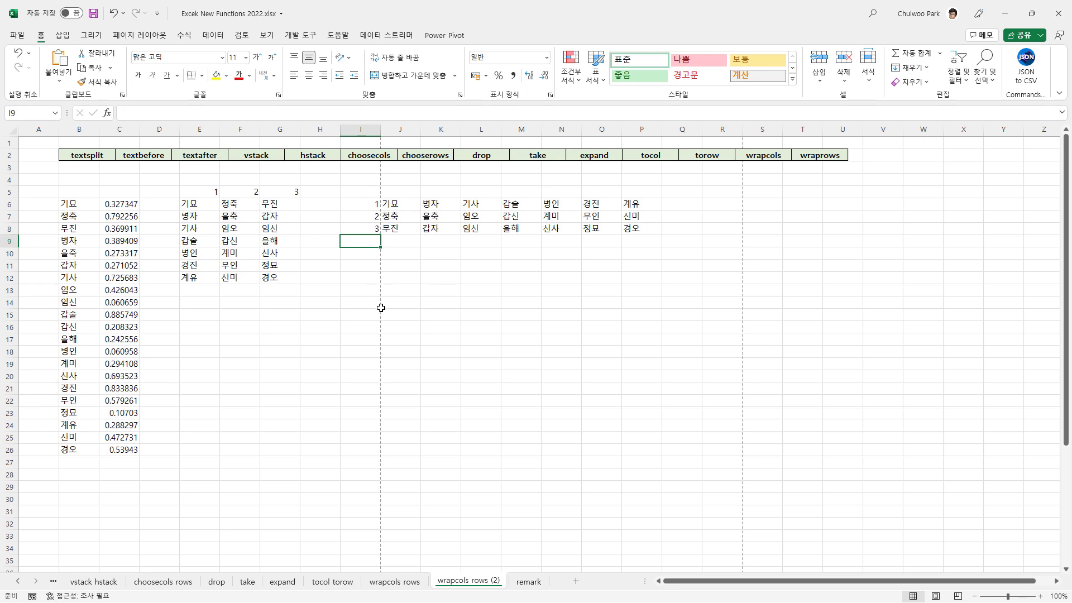
# Reshuffle both group layouts by sorting B6:C26 ascending on the random numbers three more times
pyautogui.moveTo(82, 204); pyautogui.dragTo(132, 449)
pyautogui.press('Tab')
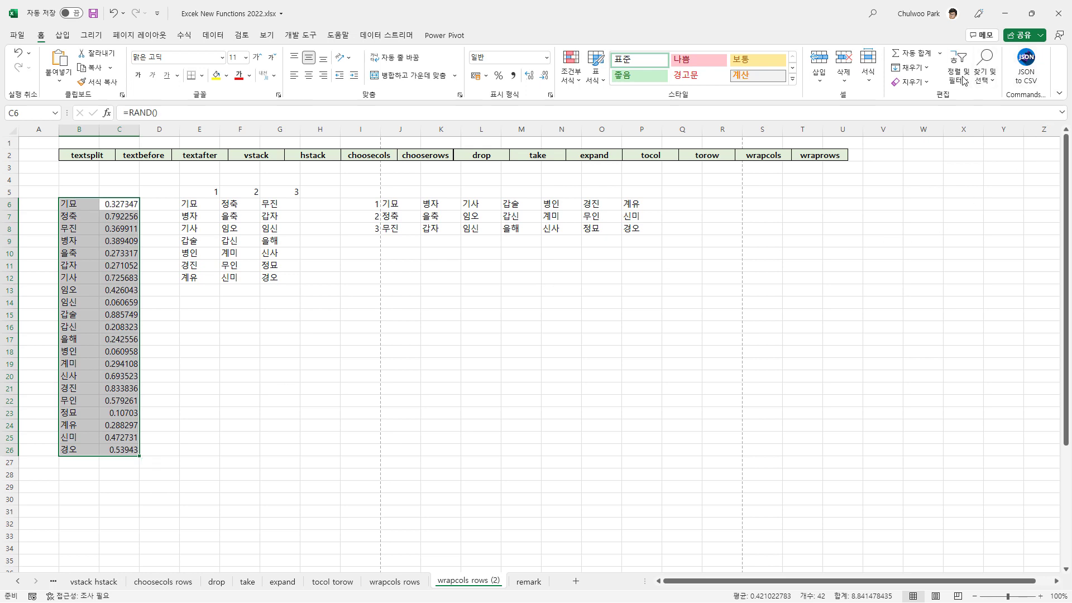
pyautogui.click(963, 81)
pyautogui.click(980, 97)
pyautogui.click(963, 81)
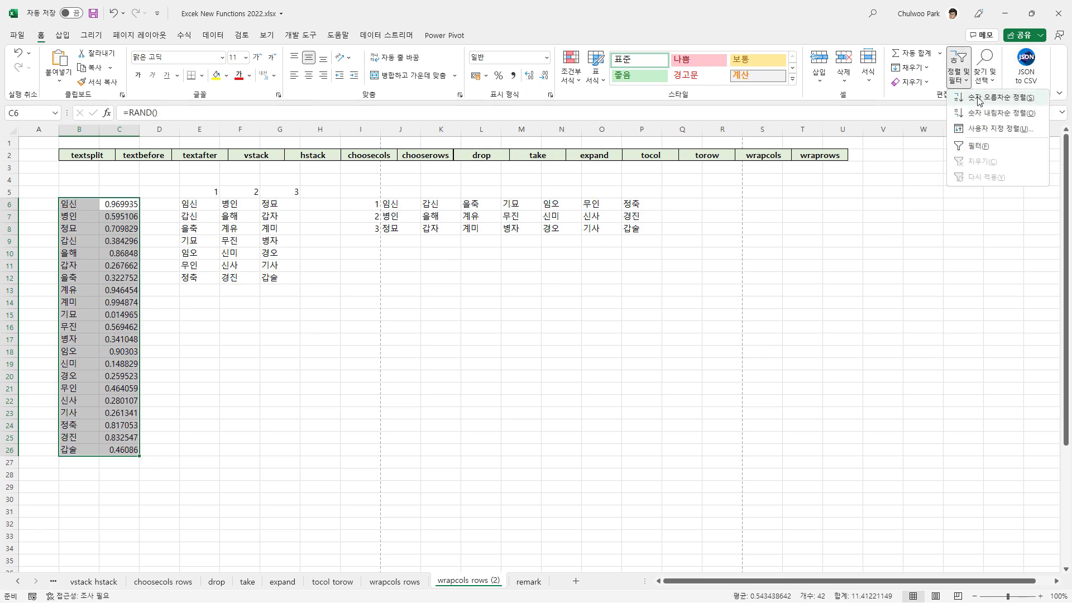
pyautogui.click(979, 99)
pyautogui.click(963, 81)
pyautogui.click(980, 98)
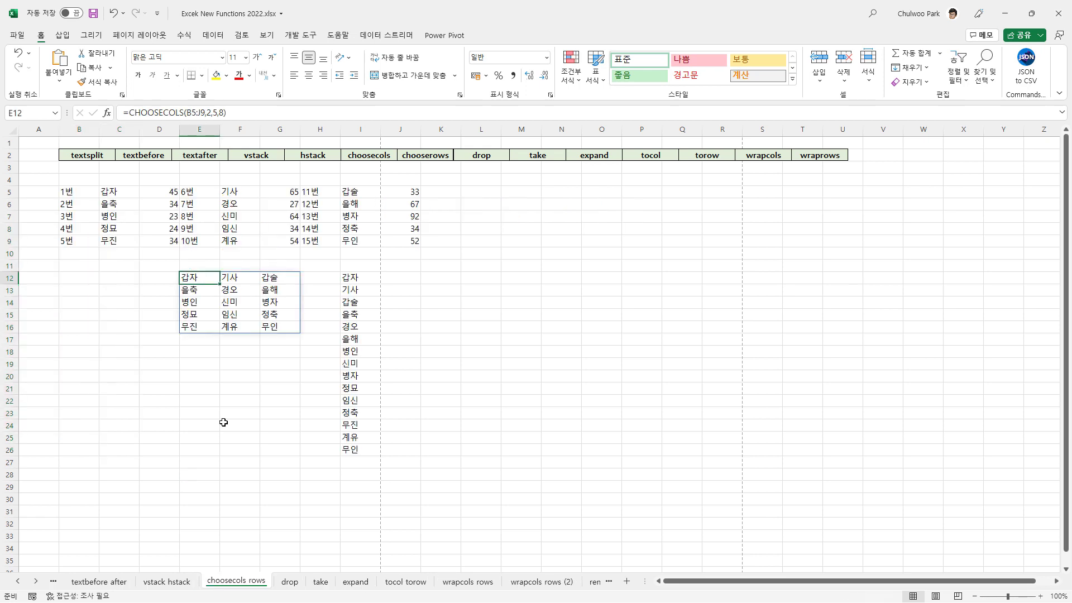
# On the "choosecols rows" sheet, nest the E12 formula in TOCOL, giving =TOCOL(CHOOSECOLS(B5:J9,2,5,8))
pyautogui.doubleClick(195, 279)
pyautogui.write('to')
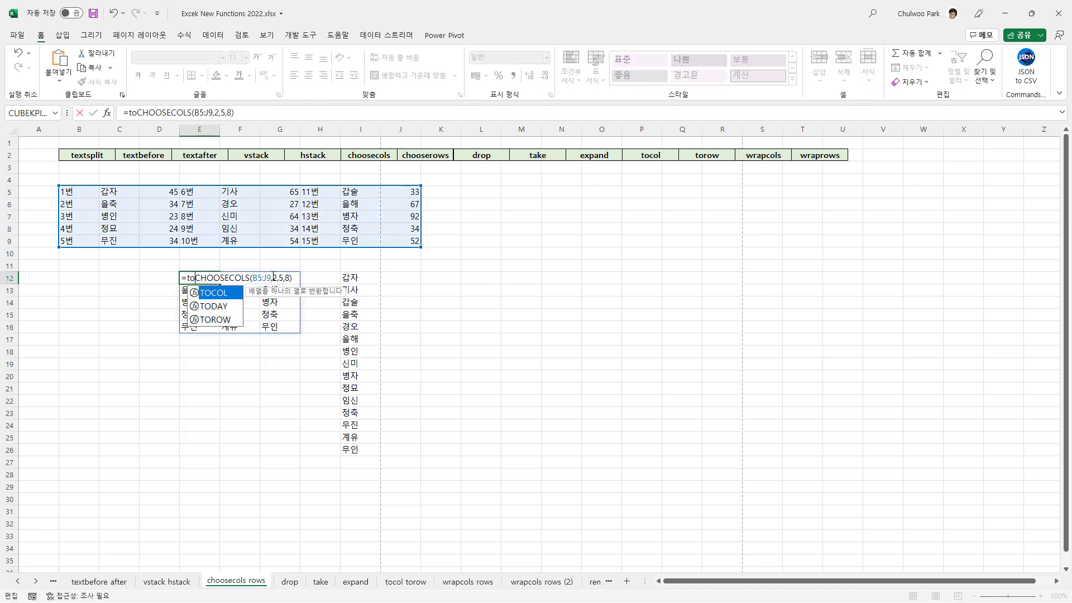
pyautogui.write('col')
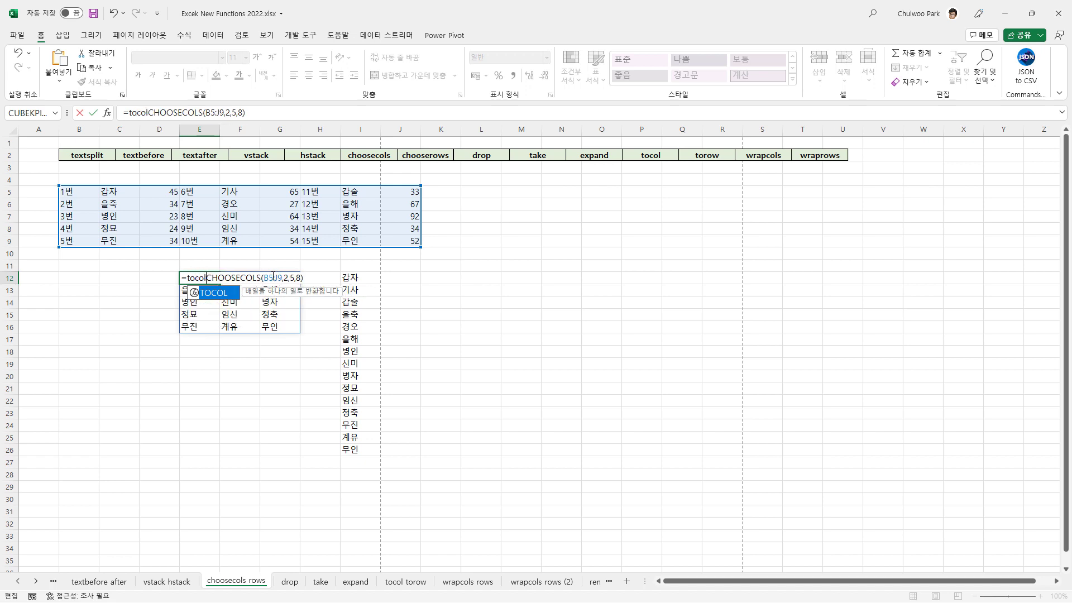
pyautogui.write('(')
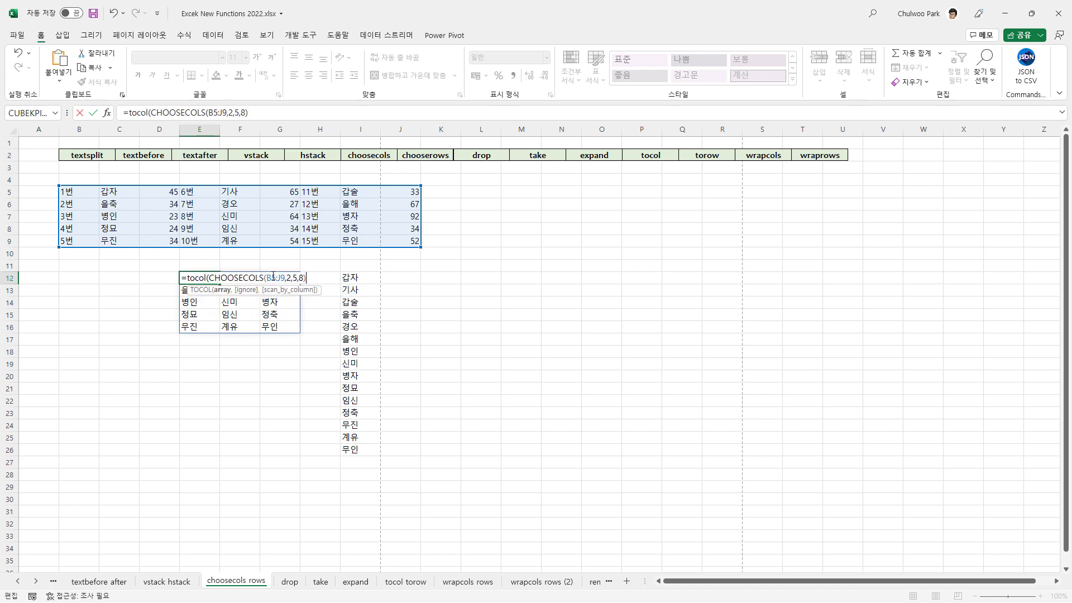
pyautogui.write(')')
pyautogui.press('Return')
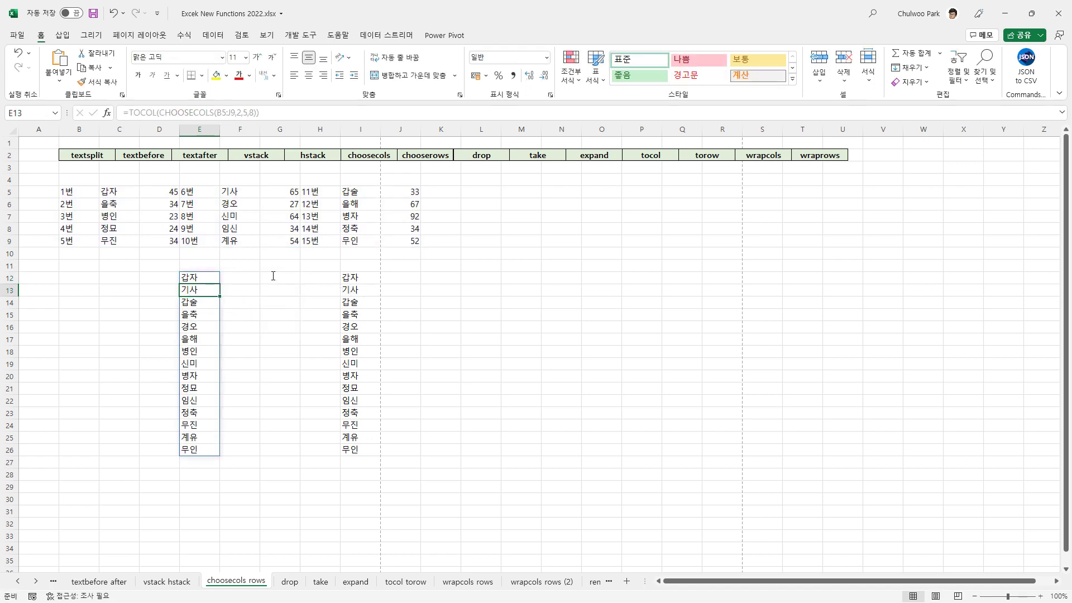